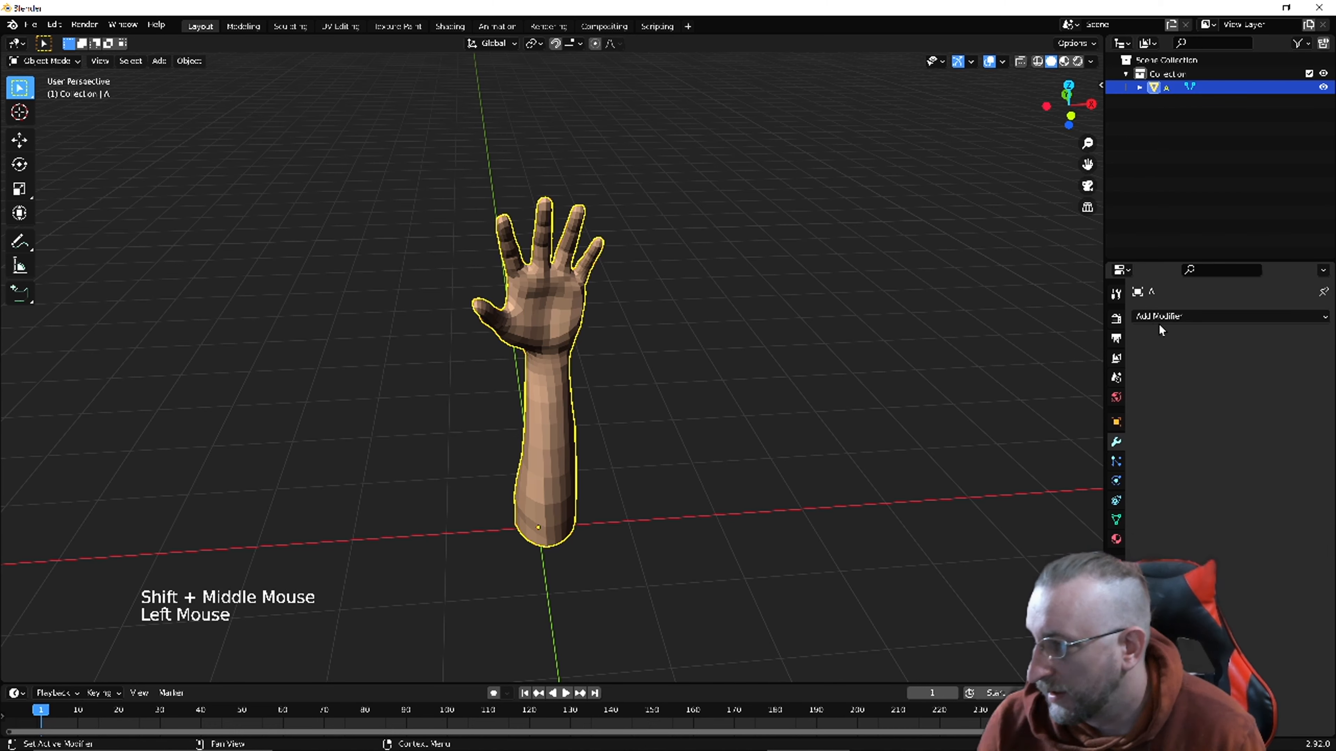
Add a Subdivision Surface modifier to the arm mesh.
click(1160, 311)
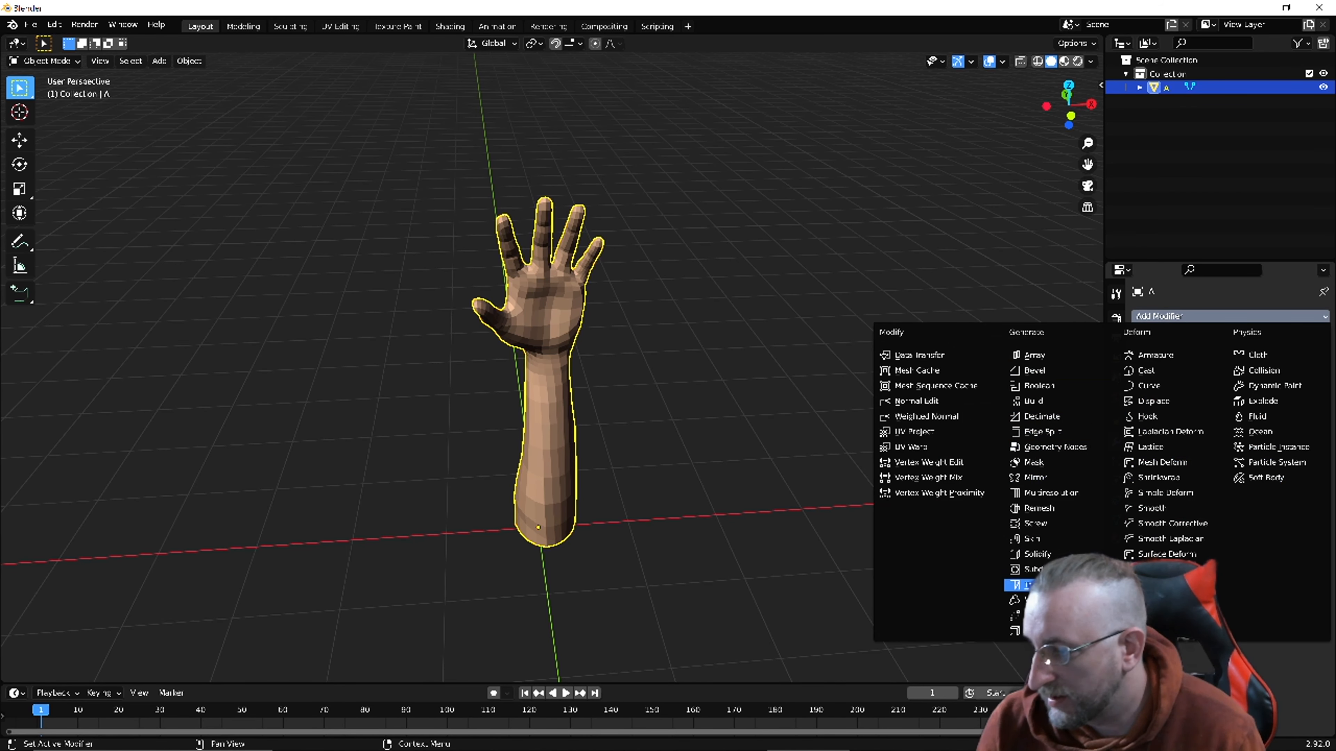
click(1031, 569)
scroll(542, 297, up, 6)
scroll(526, 305, down, 2)
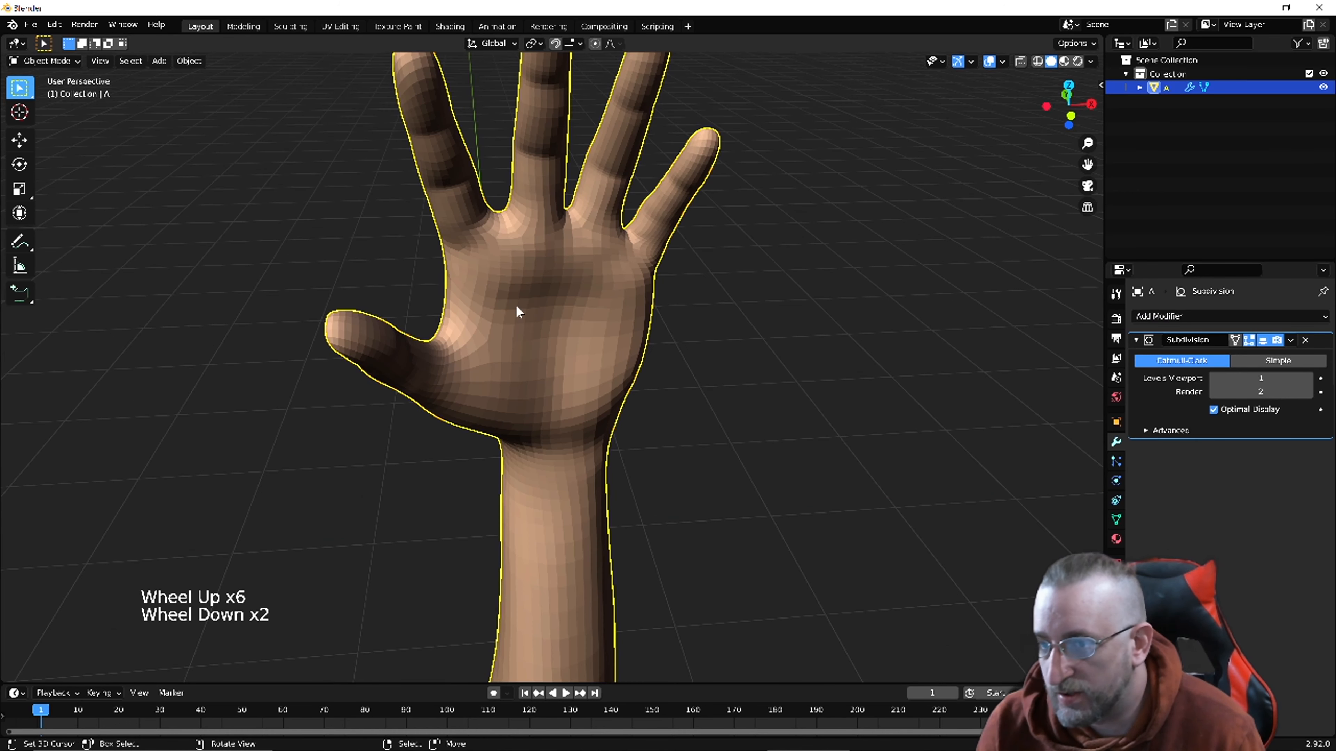
middle_drag(626, 328, 668, 319)
middle_drag(531, 295, 587, 310)
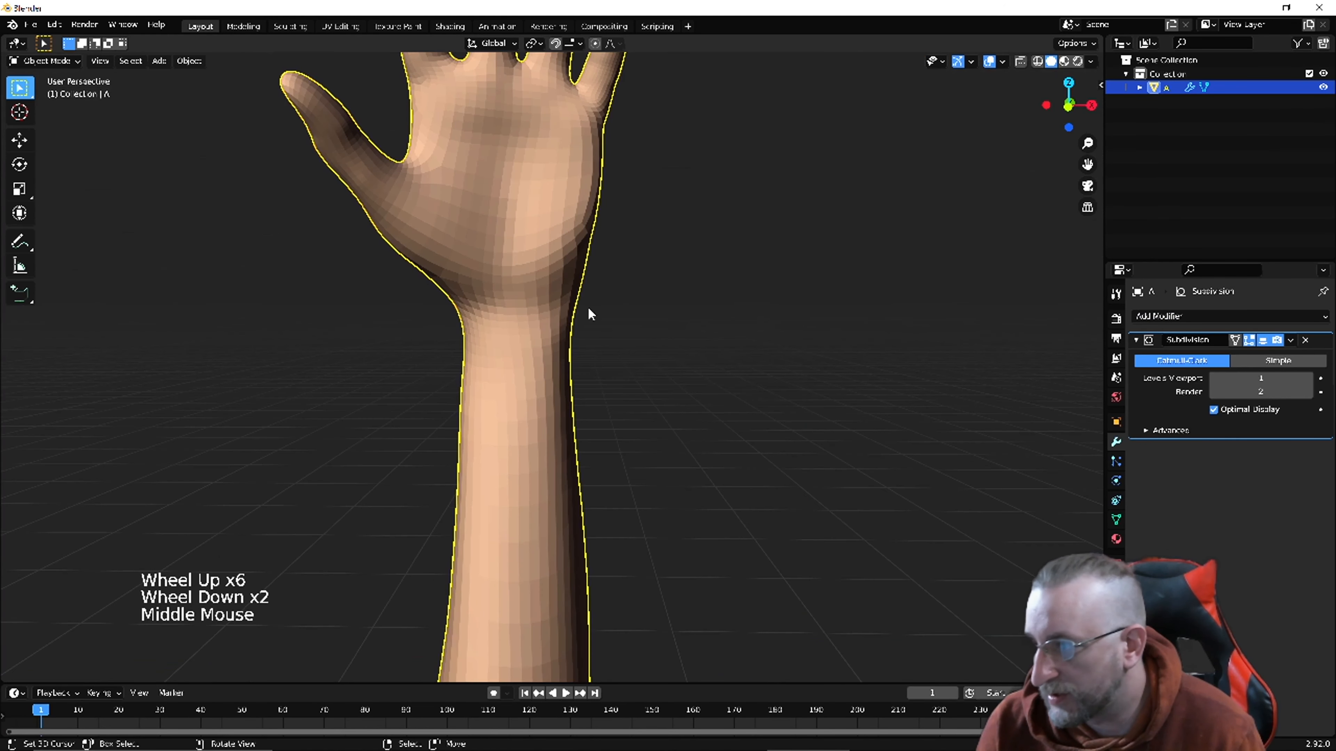
Raise the subdivision modifier's viewport level to 3 and apply the modifier to the arm.
click(1308, 379)
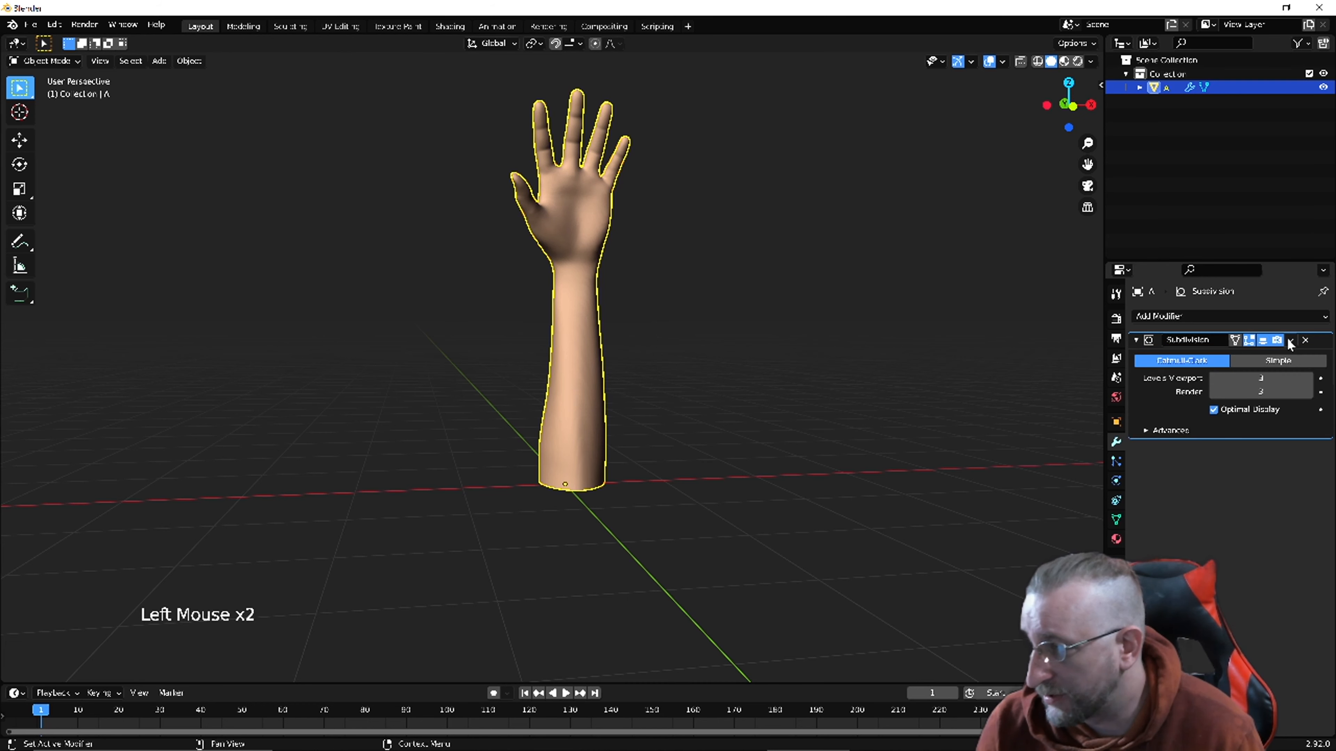
click(1290, 340)
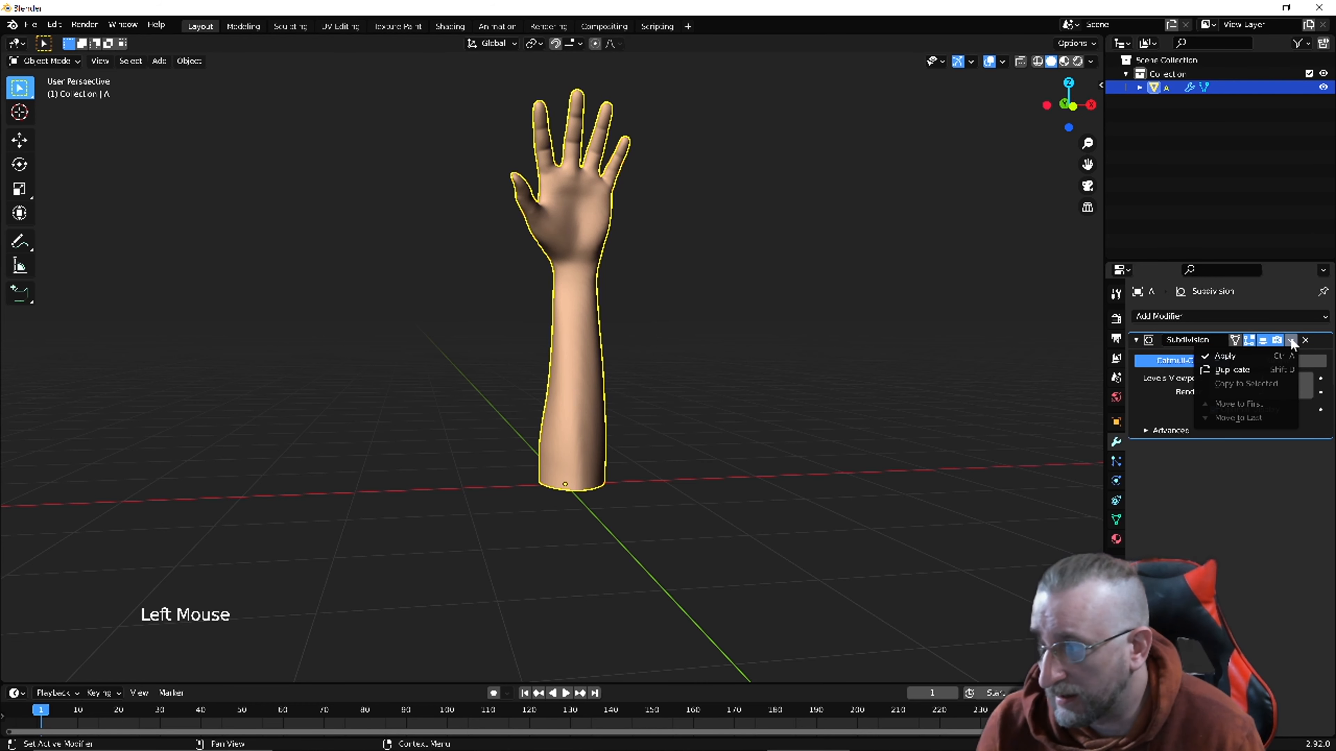
click(1250, 355)
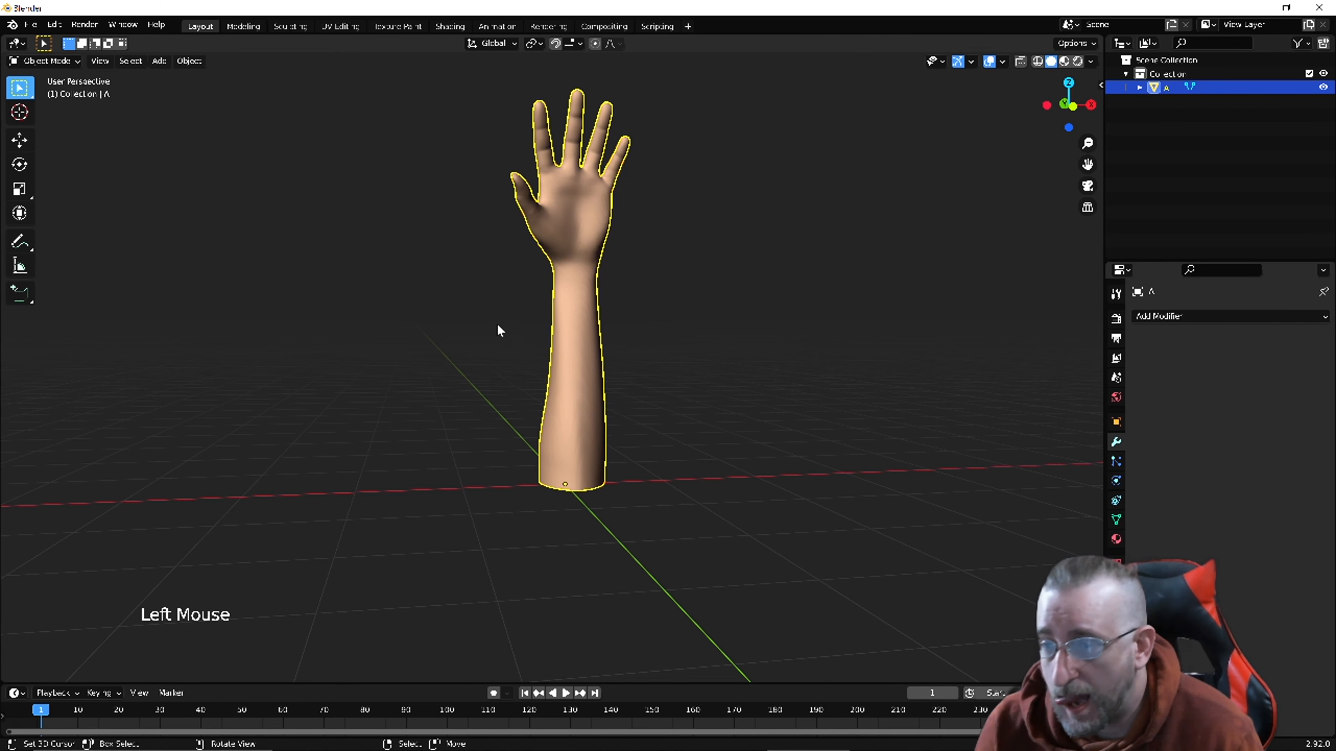
key(KP_1)
key(shift+a)
click(405, 328)
scroll(406, 328, down, 11)
scroll(406, 329, up, 1)
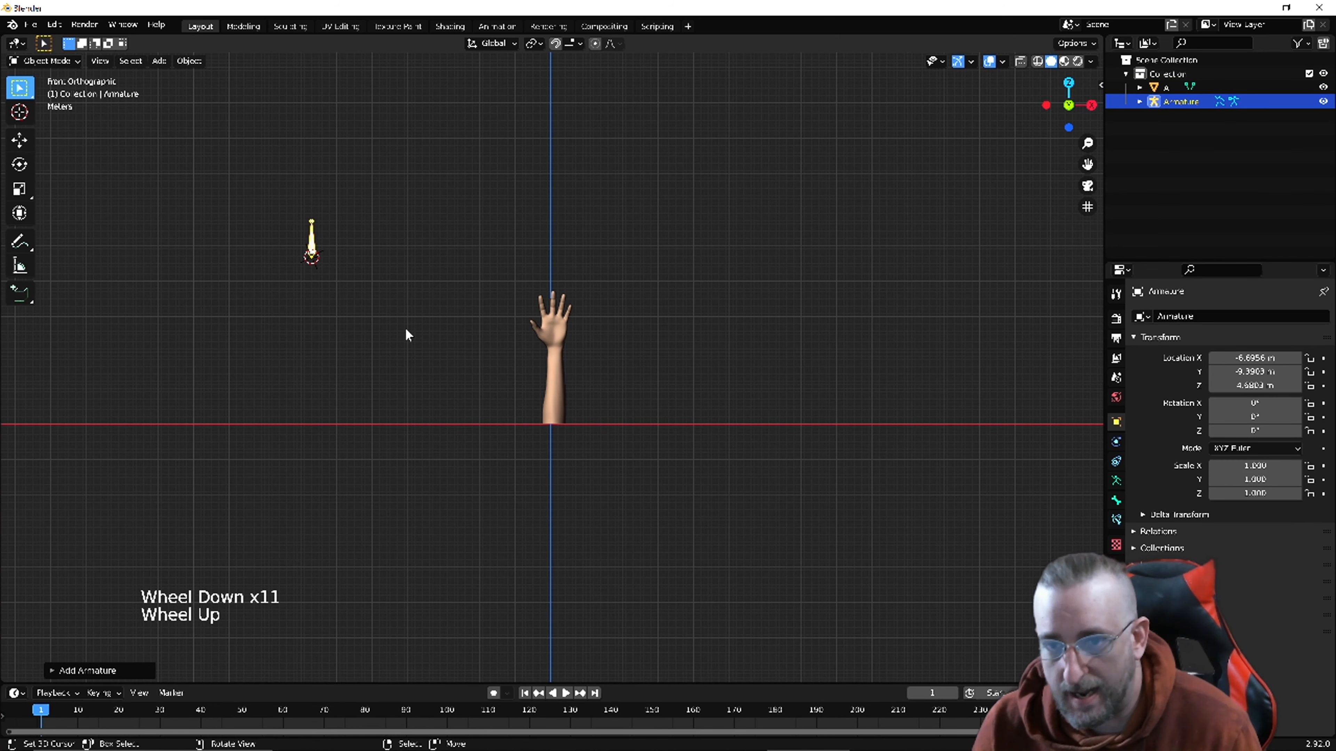
key(x)
click(405, 335)
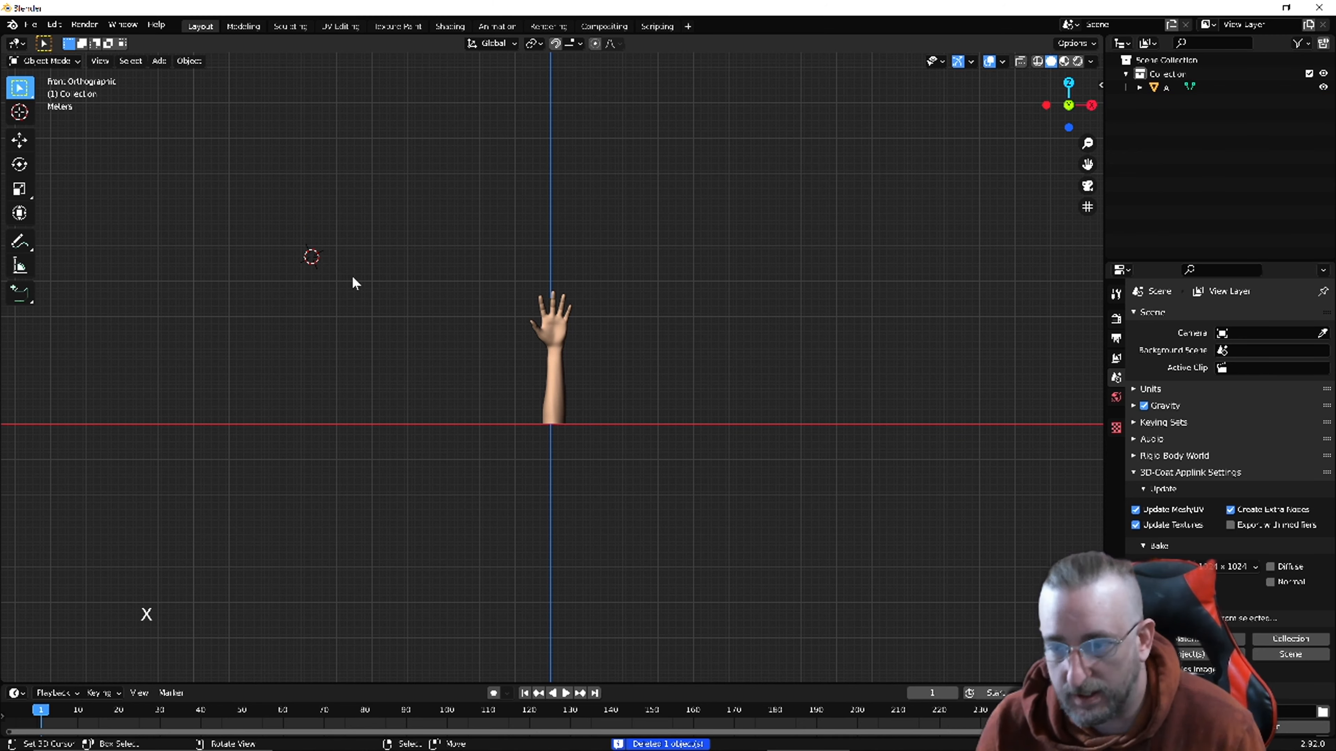
Reset the 3D cursor to the world origin and add a single-bone armature there at the base of the arm.
key(shift+c)
shift+middle_drag(550, 599, 561, 460)
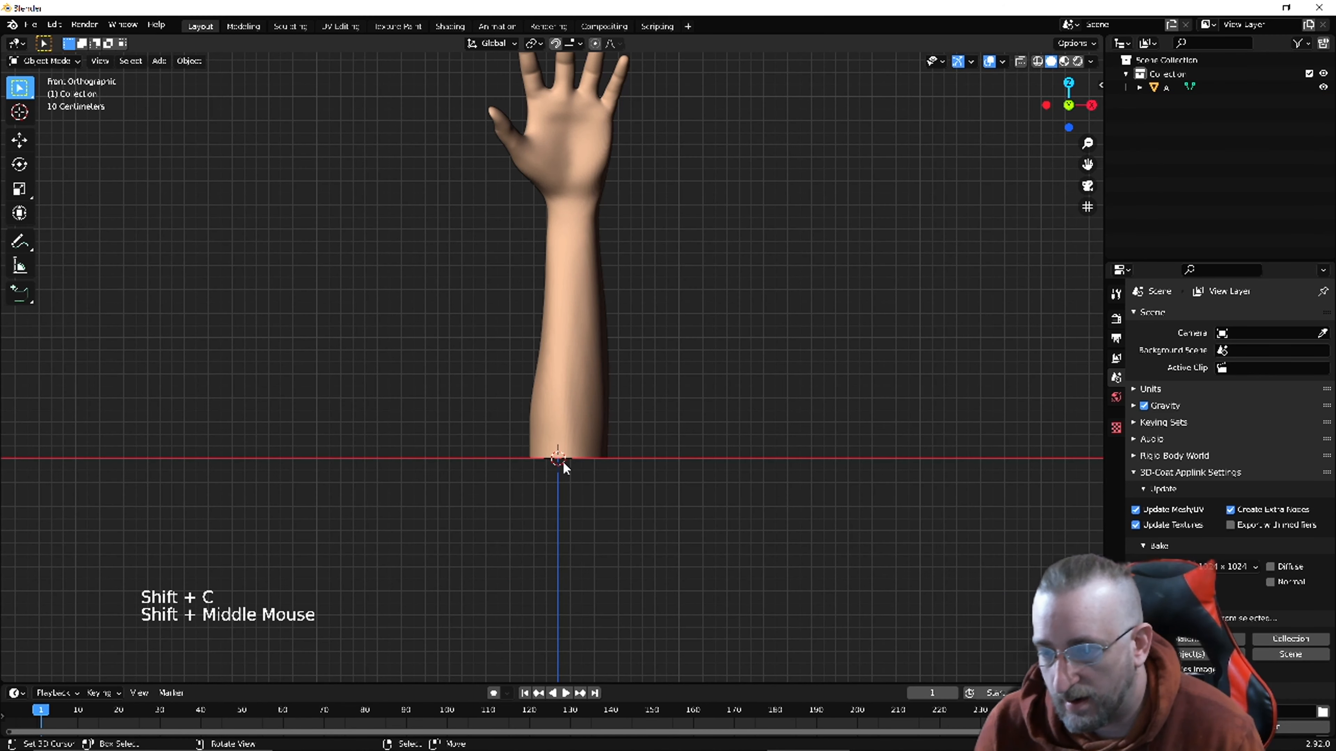
key(shift)
shift+middle_drag(530, 269, 561, 334)
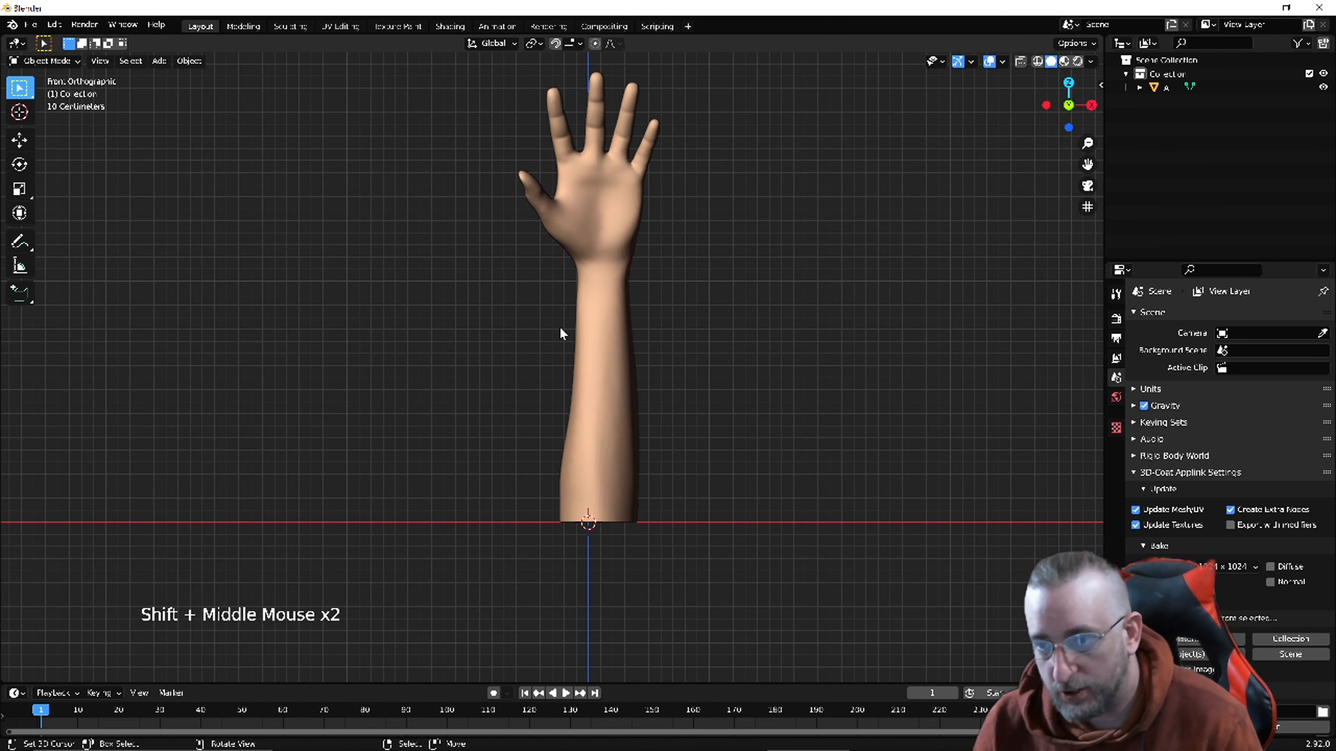
key(shift+a)
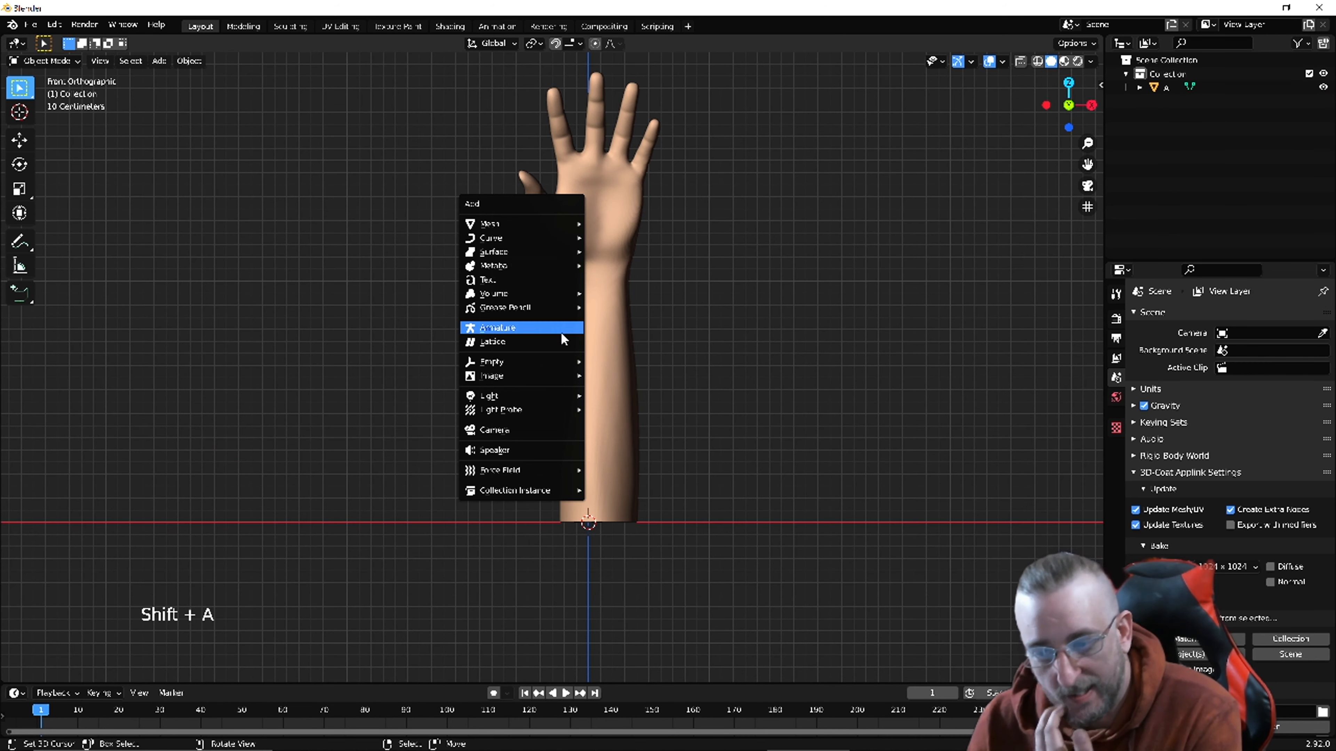
click(560, 332)
scroll(589, 524, up, 4)
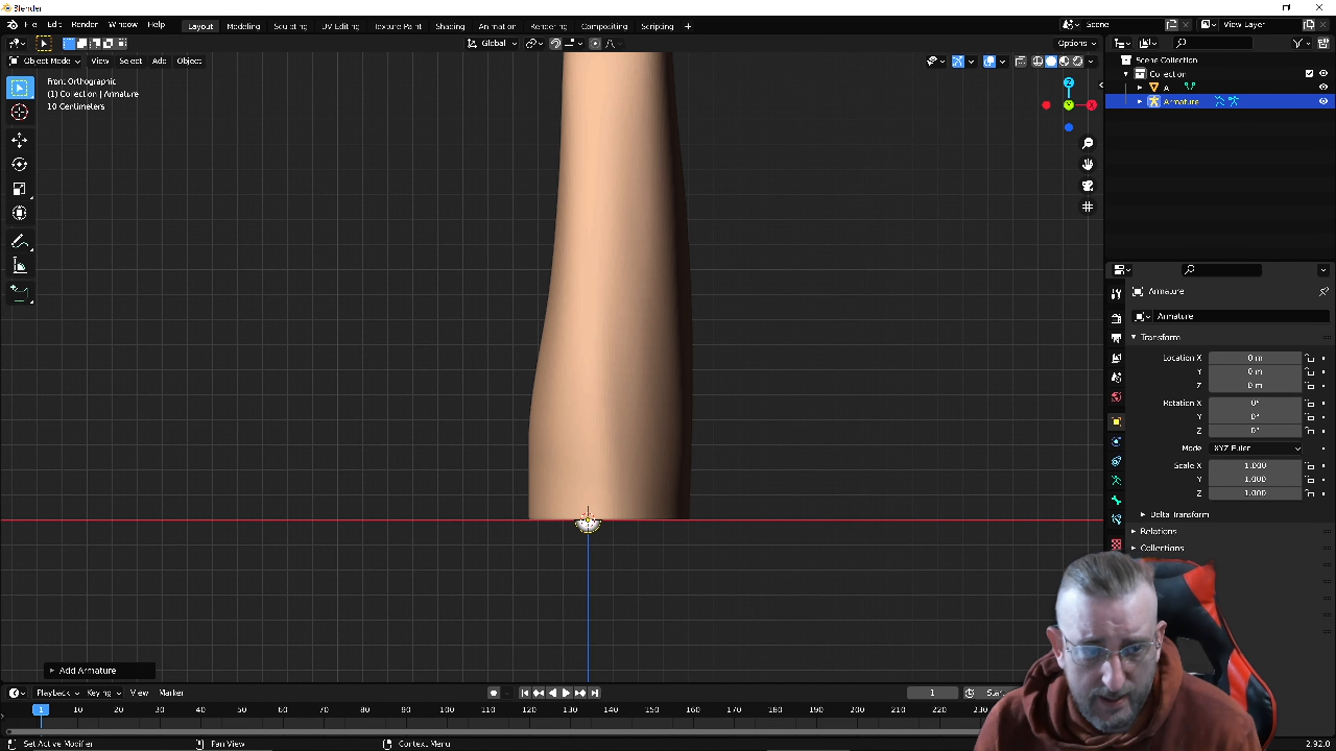
Set the armature to display in front of the arm mesh and return to the front view.
click(1210, 658)
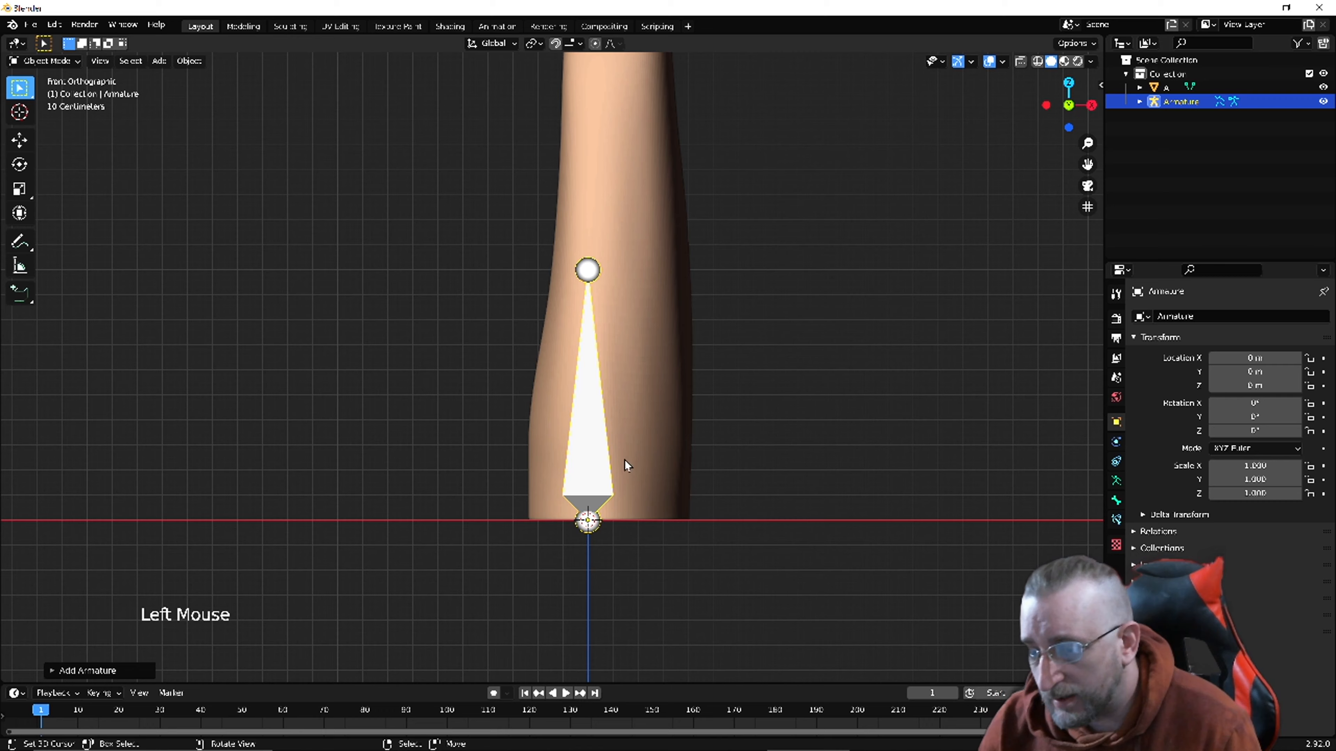
middle_drag(634, 465, 641, 476)
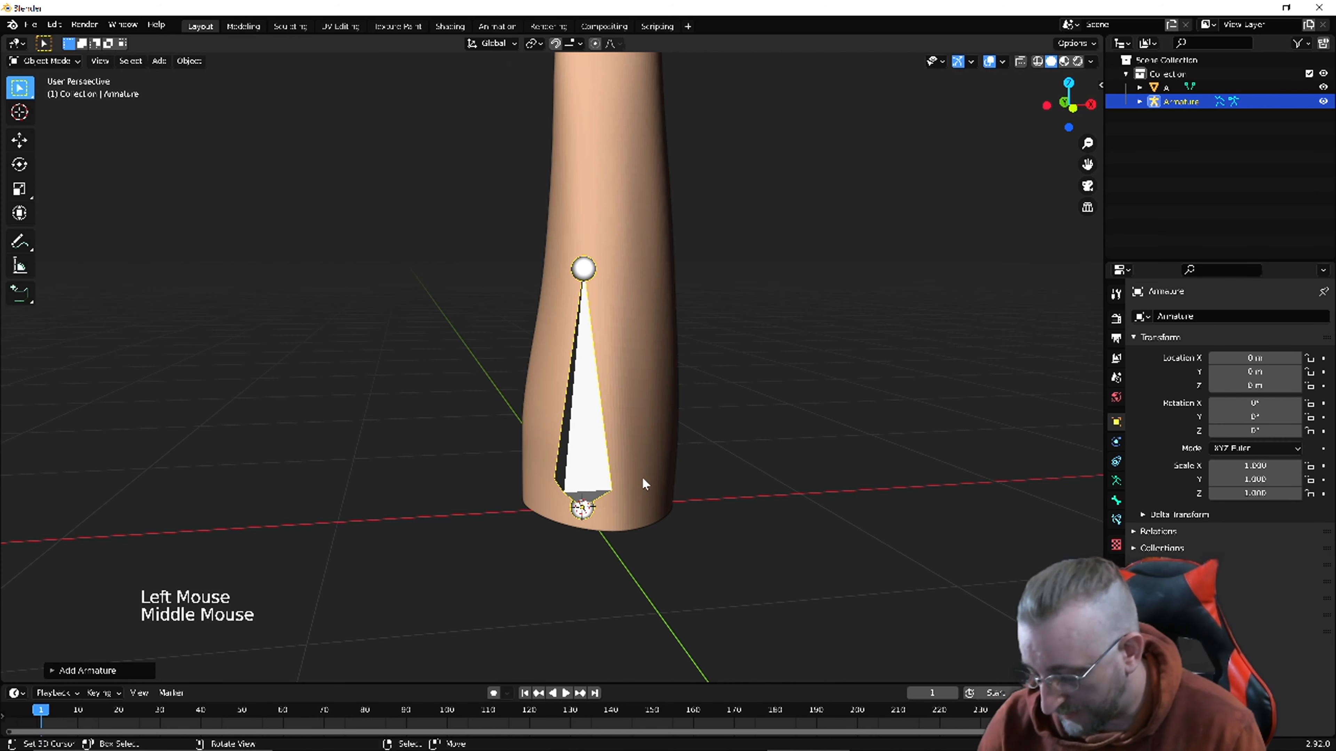
key(KP_1)
scroll(642, 477, down, 6)
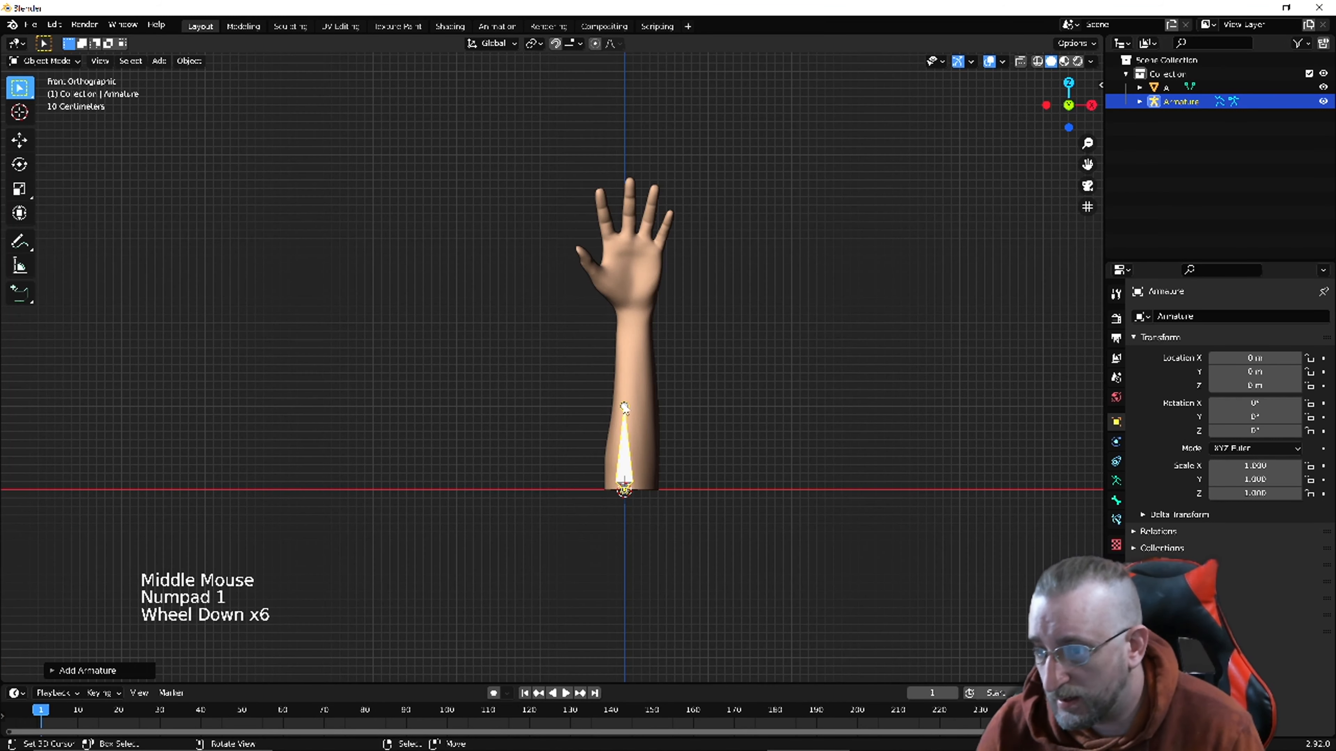
scroll(639, 450, up, 3)
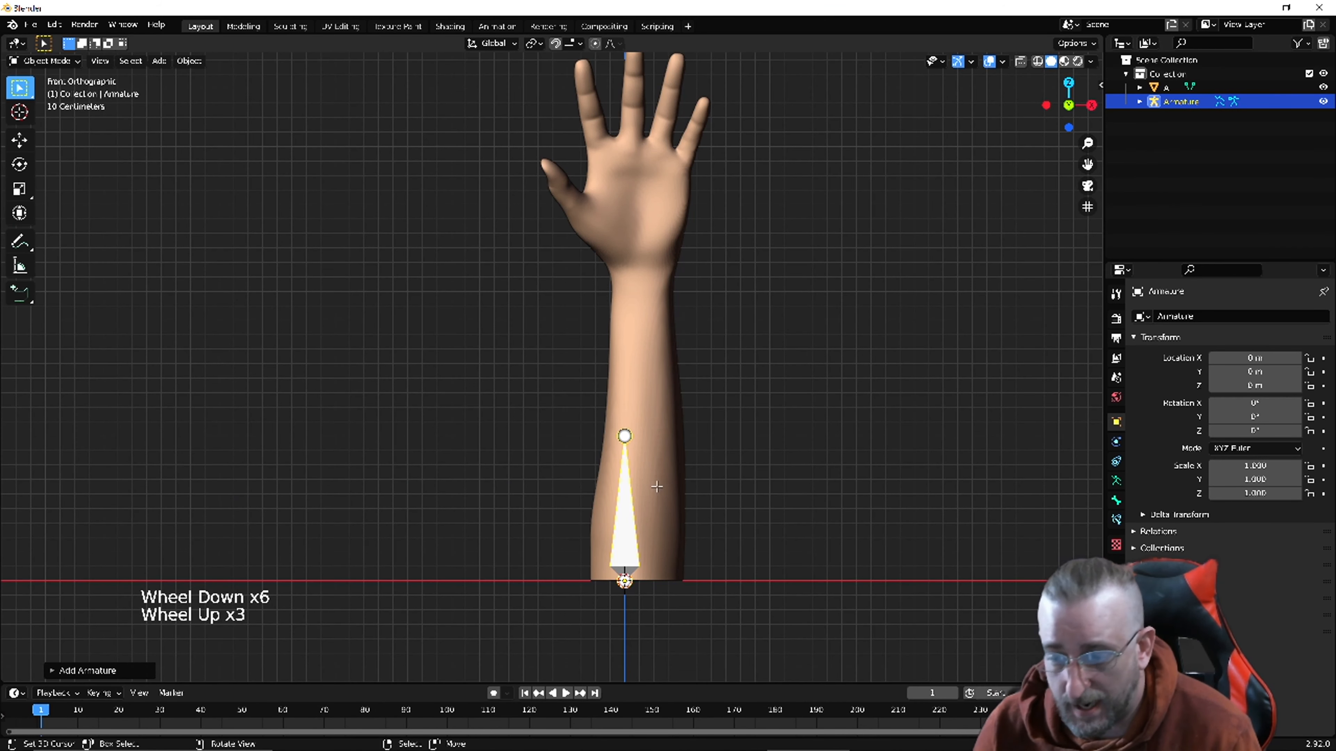
key(Tab)
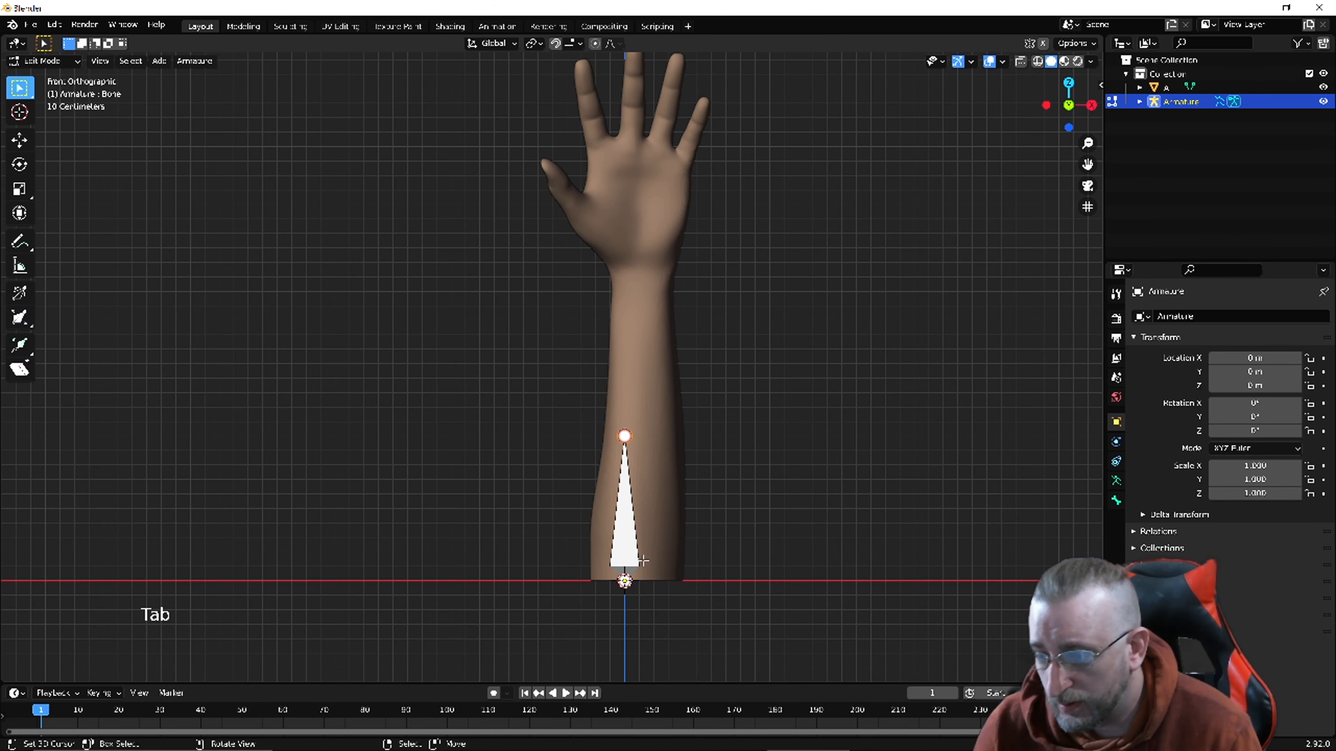
scroll(643, 561, up, 1)
scroll(643, 561, down, 1)
key(Tab)
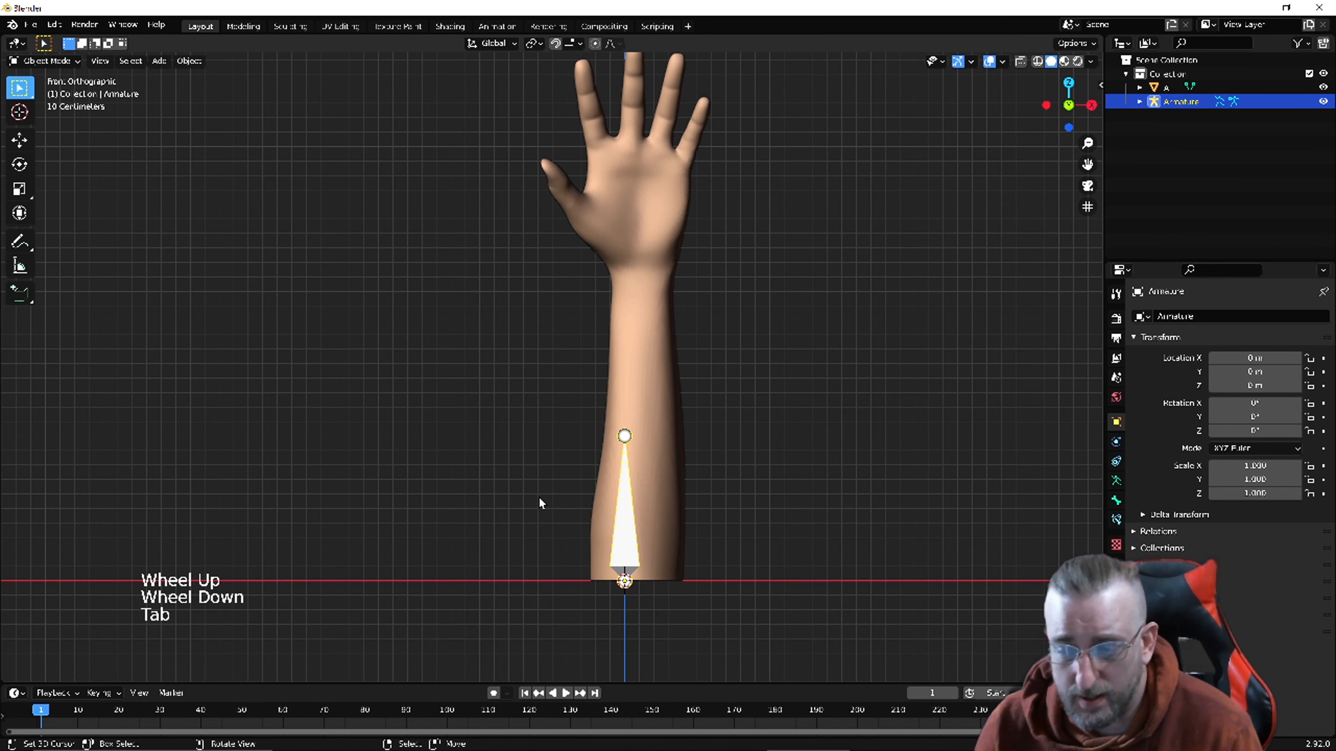
In Edit Mode, move the forearm bone's tip up about 1.16 m to the wrist.
key(Tab)
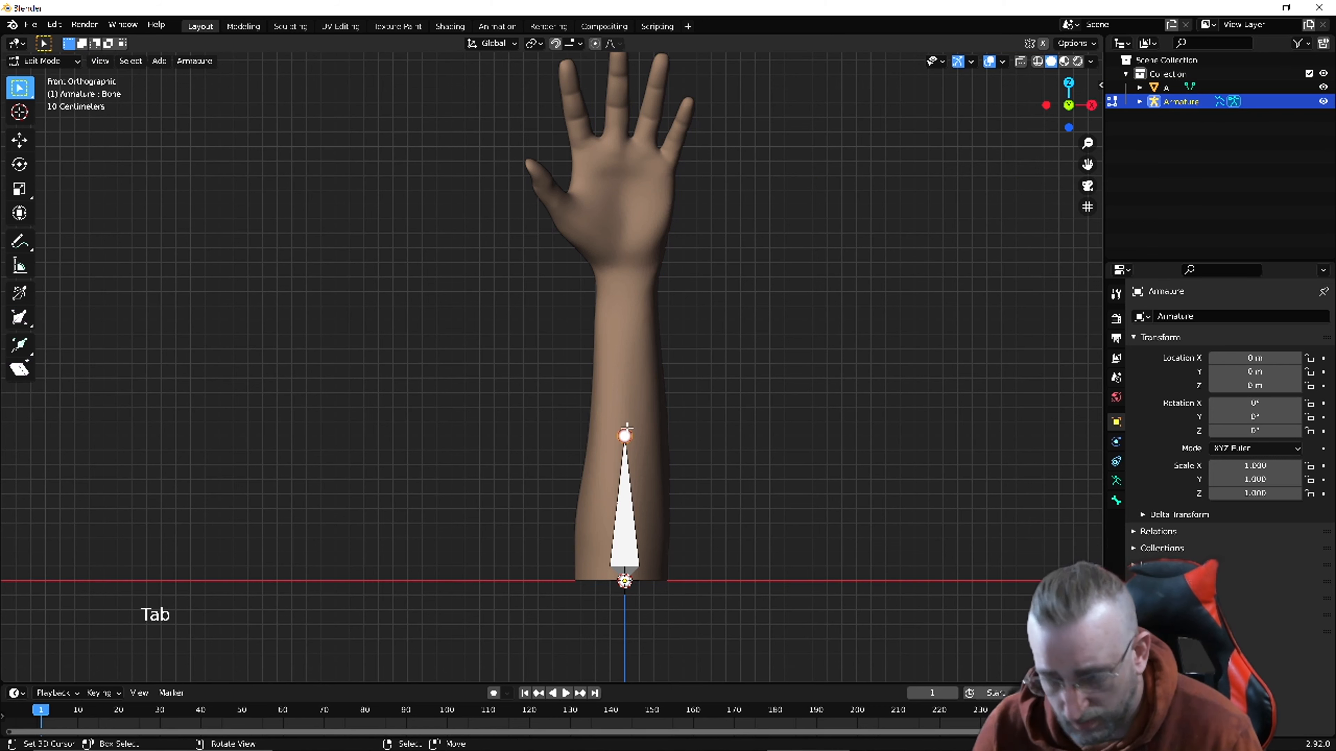
right_click(633, 446)
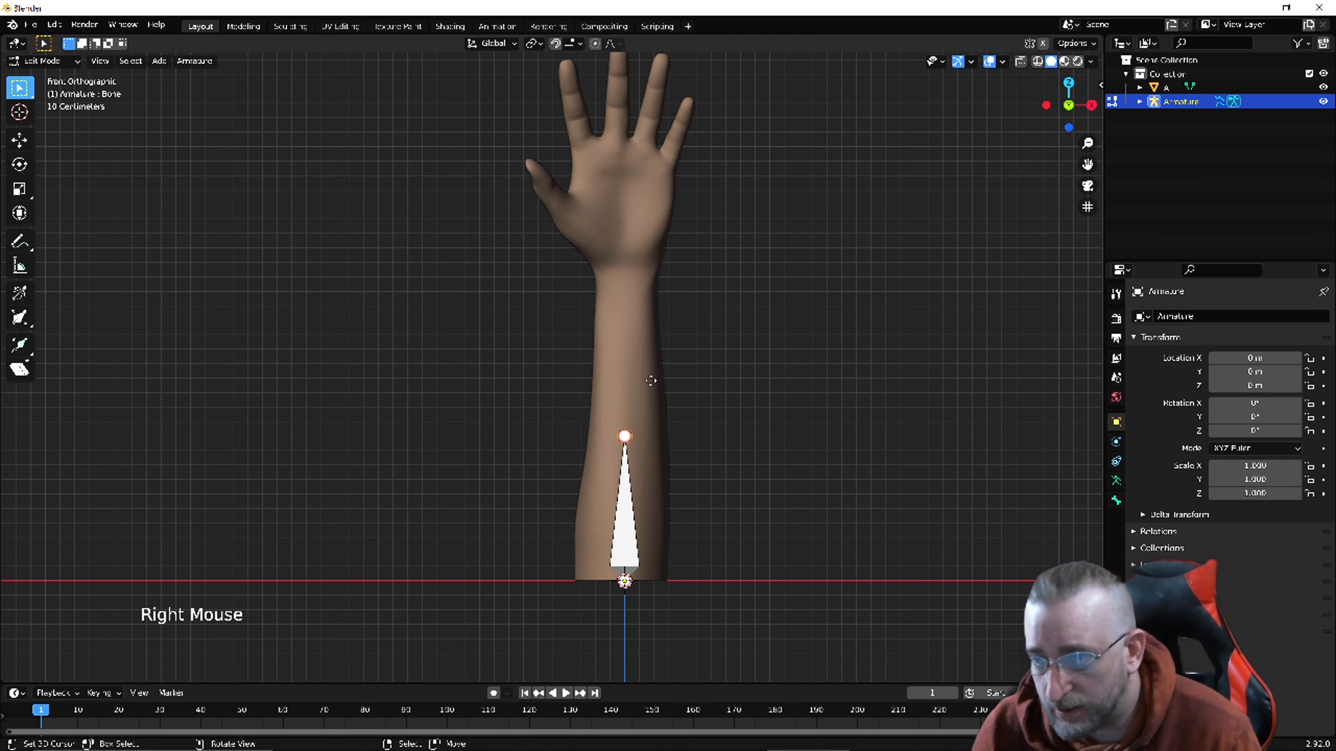
key(g)
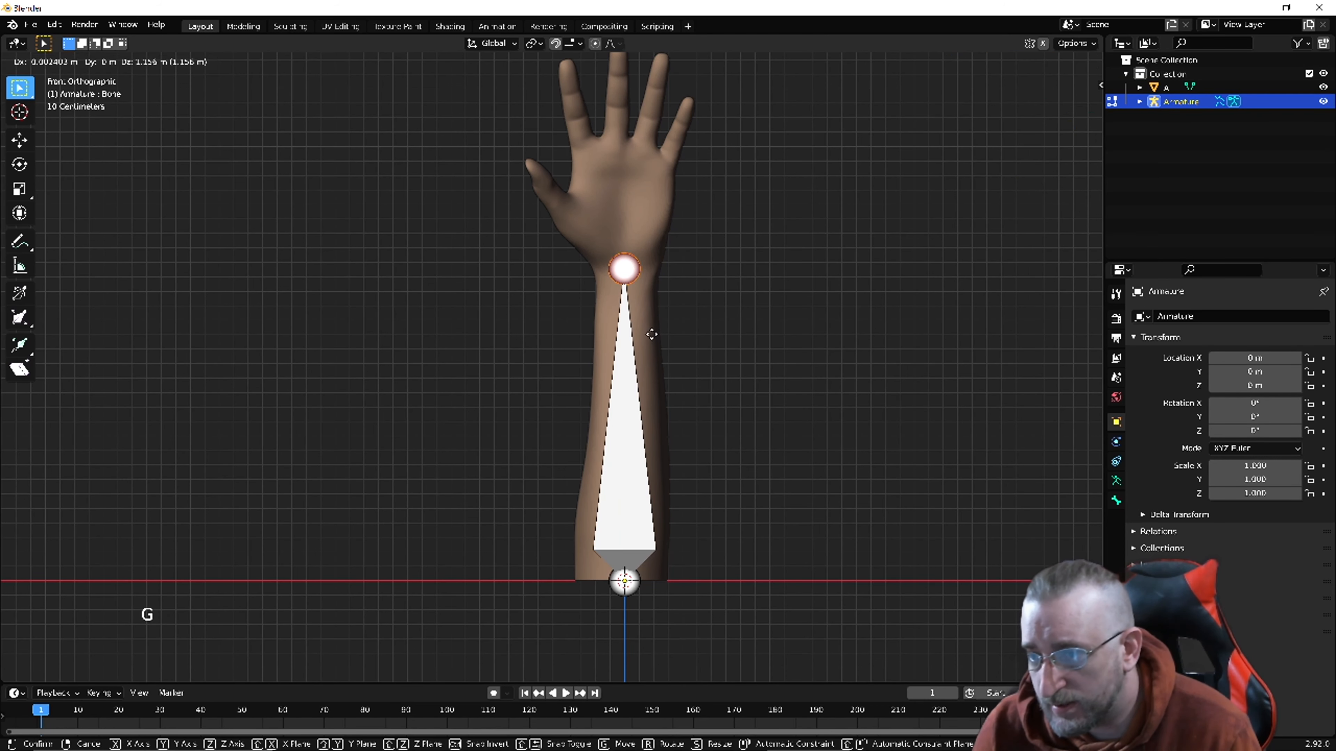
click(653, 264)
Extrude a chain of three bones from the wrist joint through the thumb to its tip.
scroll(624, 168, up, 7)
key(e)
click(489, 336)
key(e)
click(431, 255)
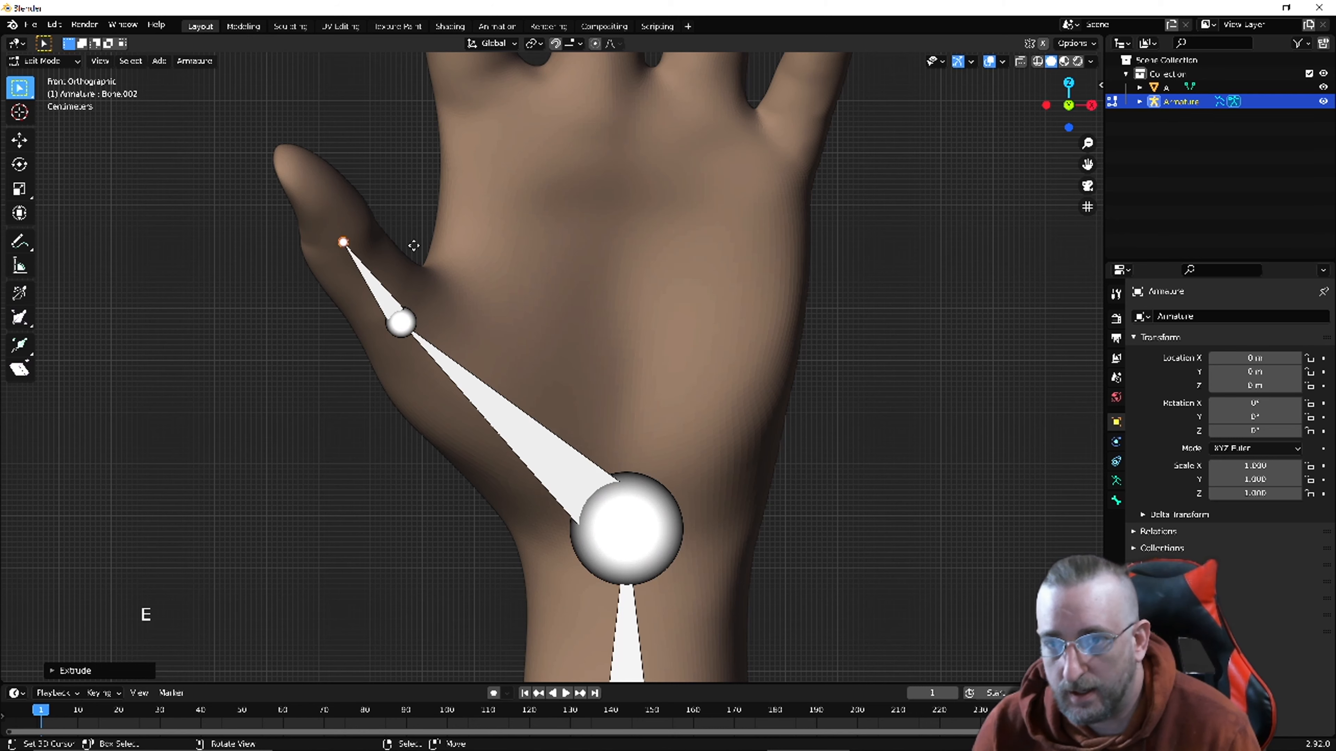
key(e)
click(359, 163)
scroll(483, 365, down, 5)
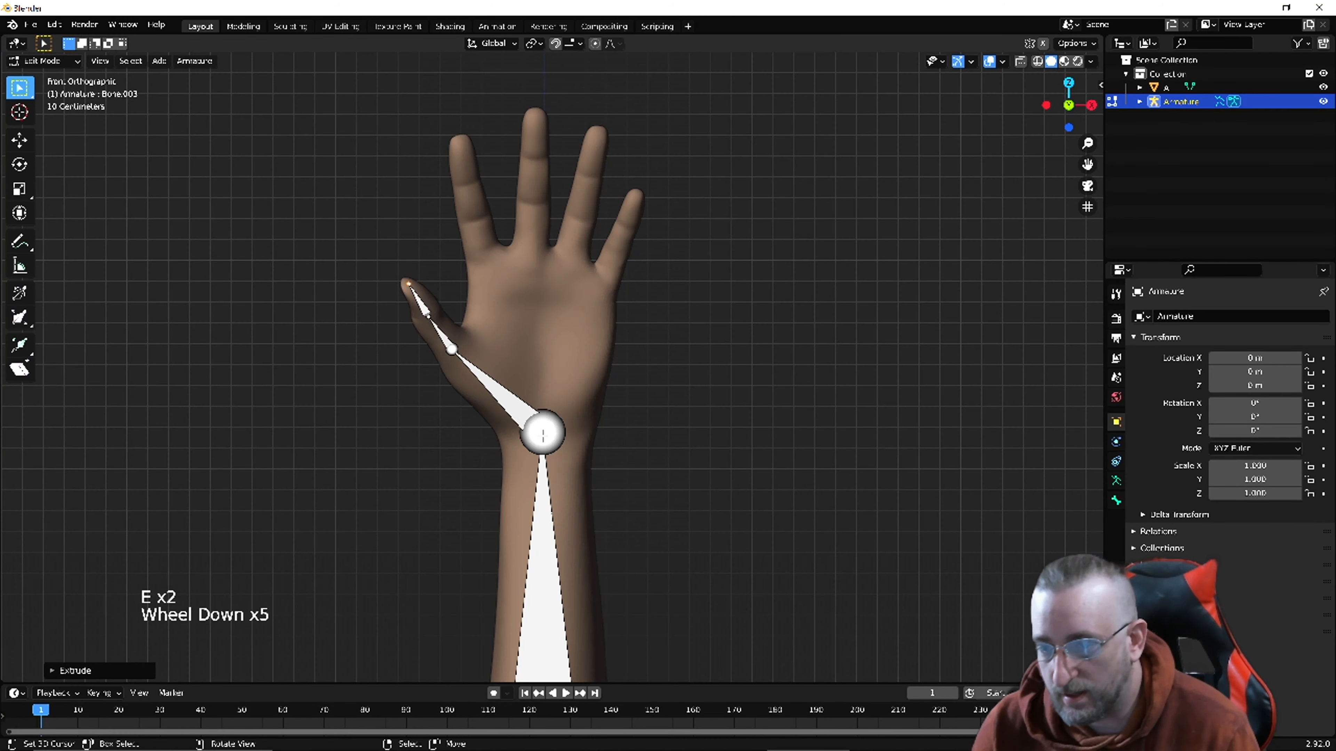
Extrude four bones from the wrist joint through the index finger's knuckle and joints to its tip.
right_click(513, 322)
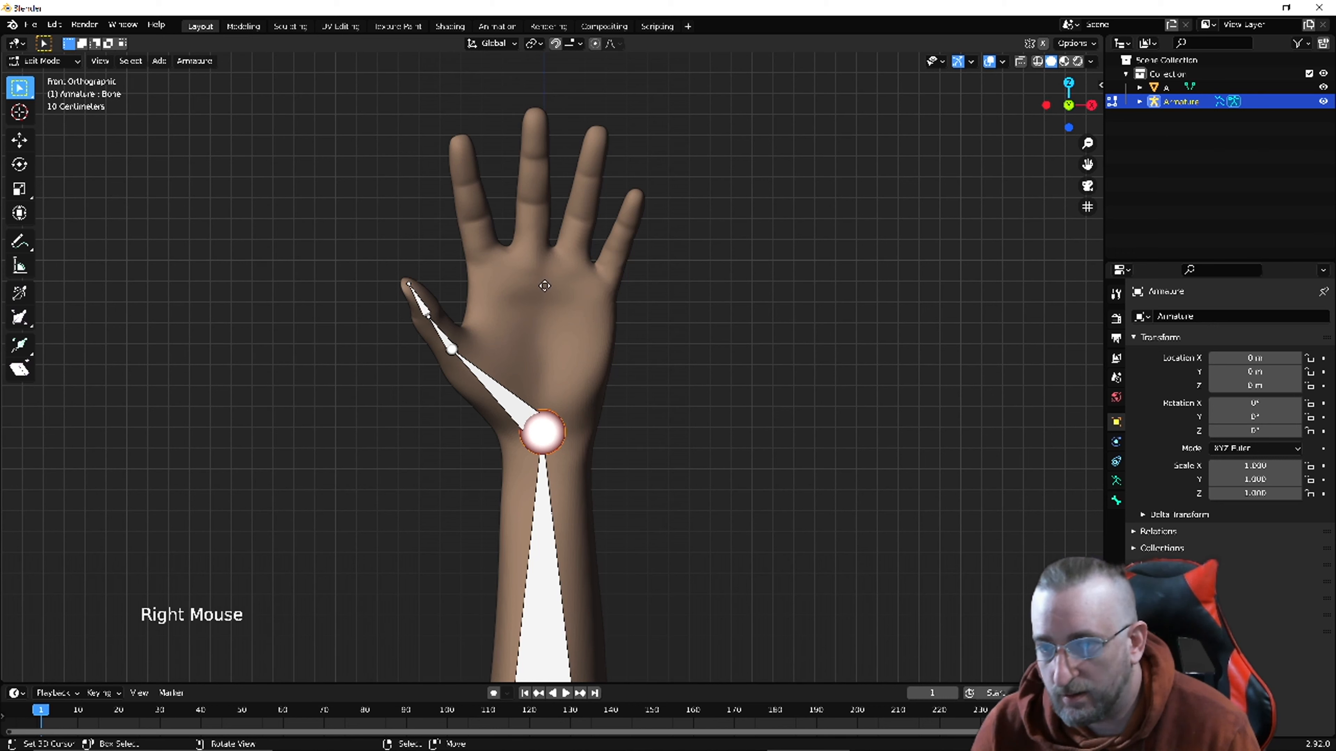
key(e)
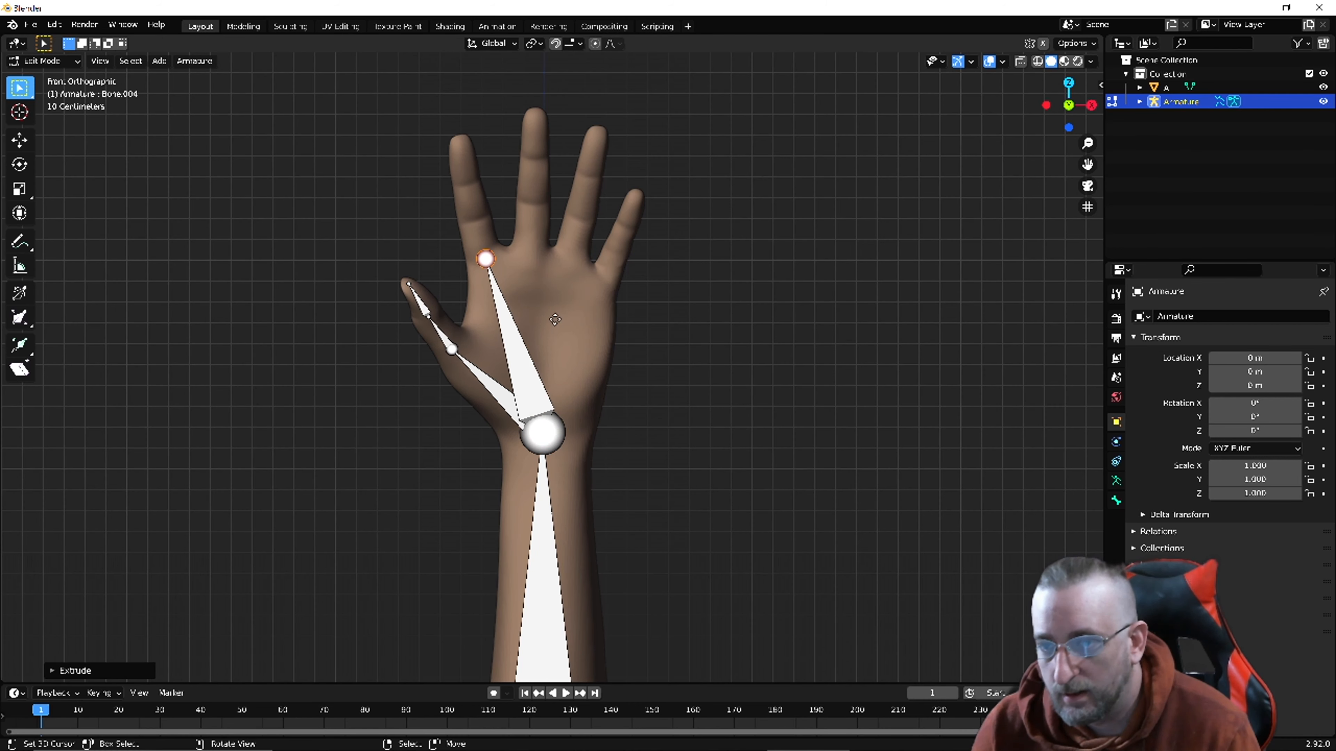
key(e)
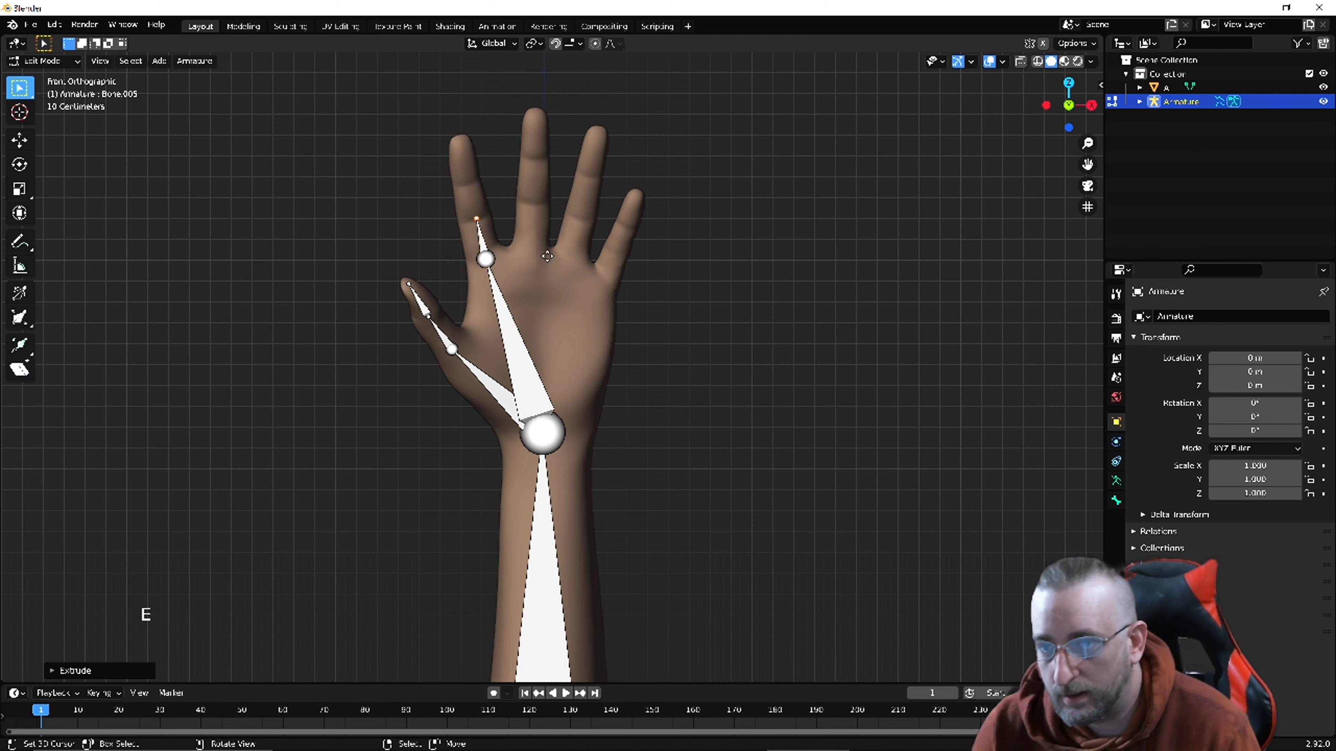
key(e)
click(538, 227)
key(e)
click(530, 186)
Extrude four bones from the wrist joint through the middle finger to its tip and reselect the wrist joint.
right_click(542, 433)
key(e)
key(e)
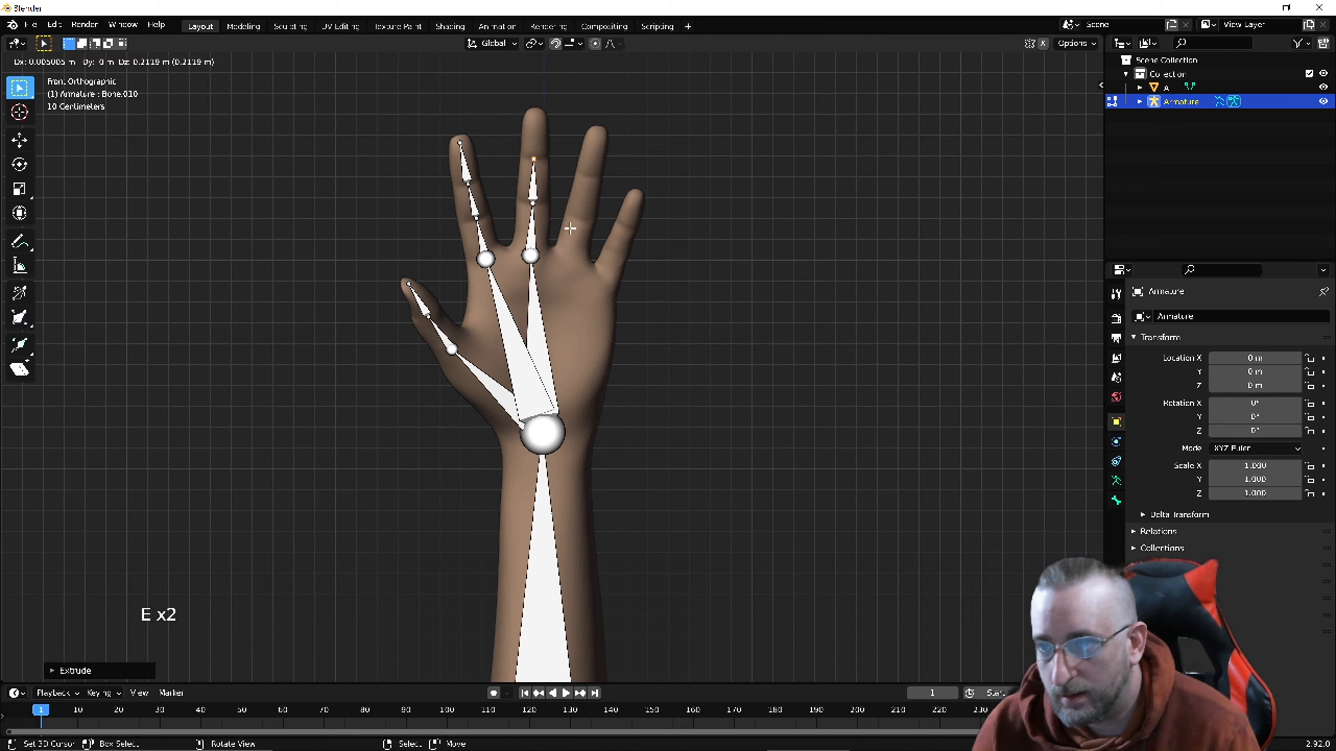
click(571, 213)
key(e)
click(571, 169)
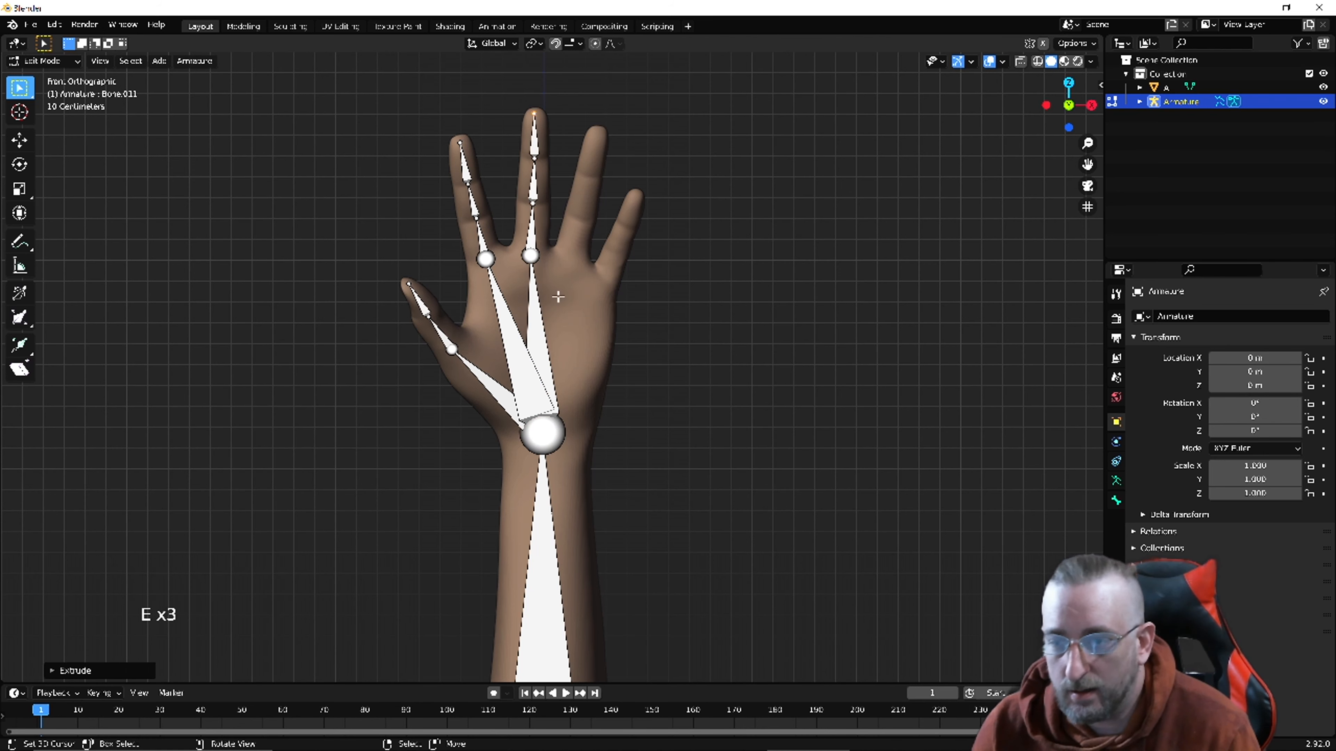
right_click(542, 440)
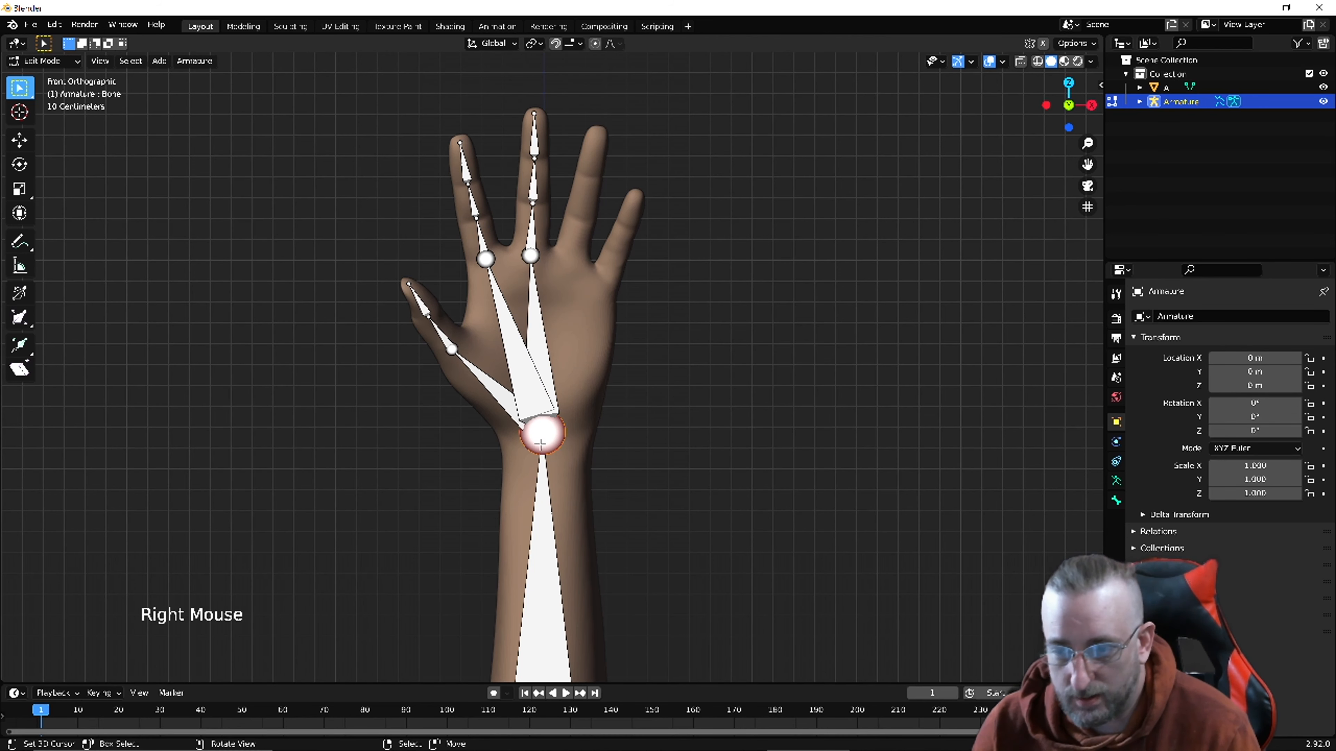
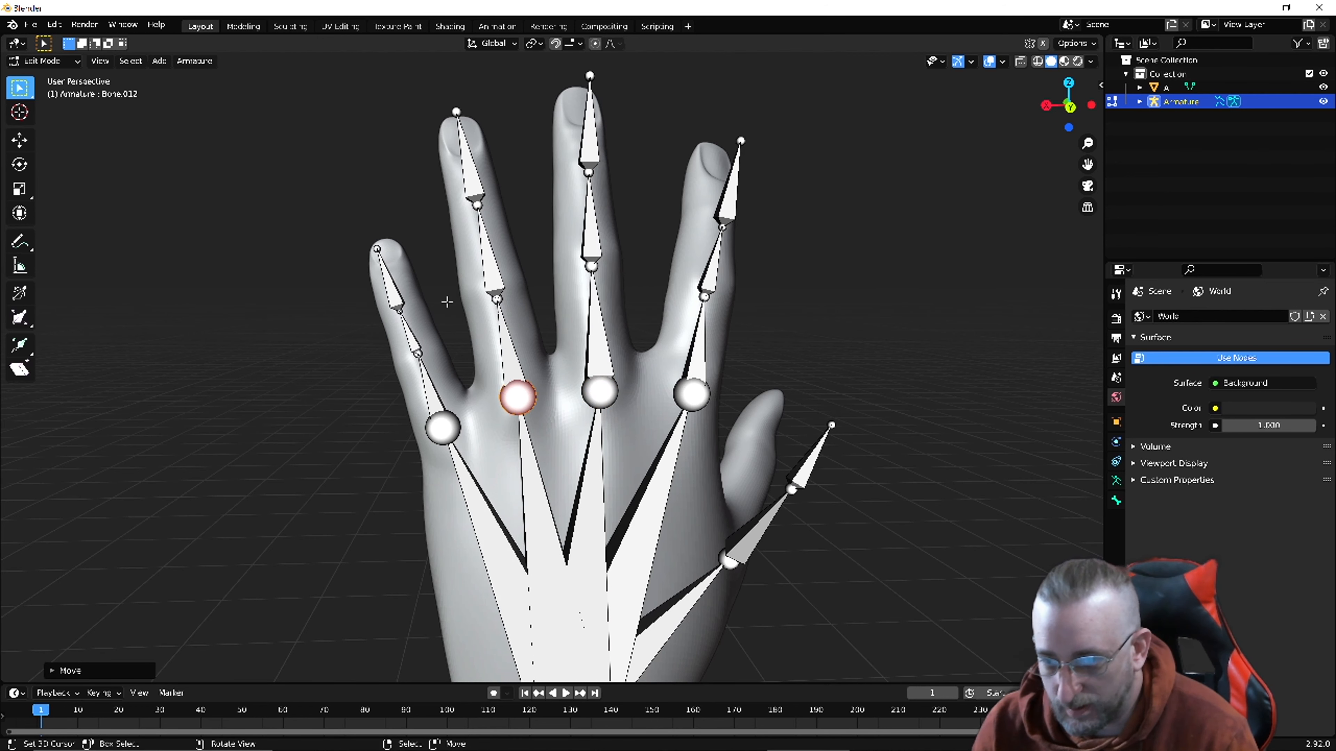
Viewing the hand from its side, move the little finger's first bone joint above the knuckle into line with the finger.
middle_drag(449, 320, 447, 284)
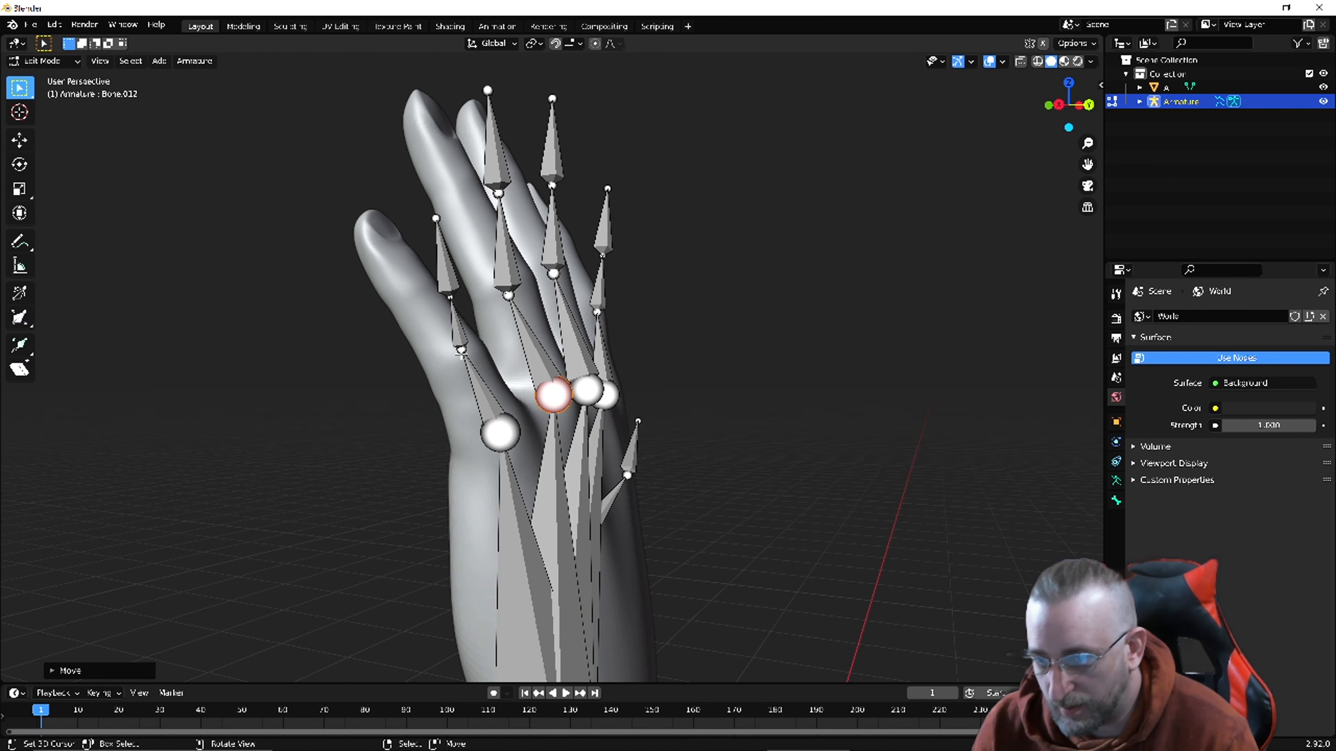
right_click(462, 354)
scroll(433, 343, up, 2)
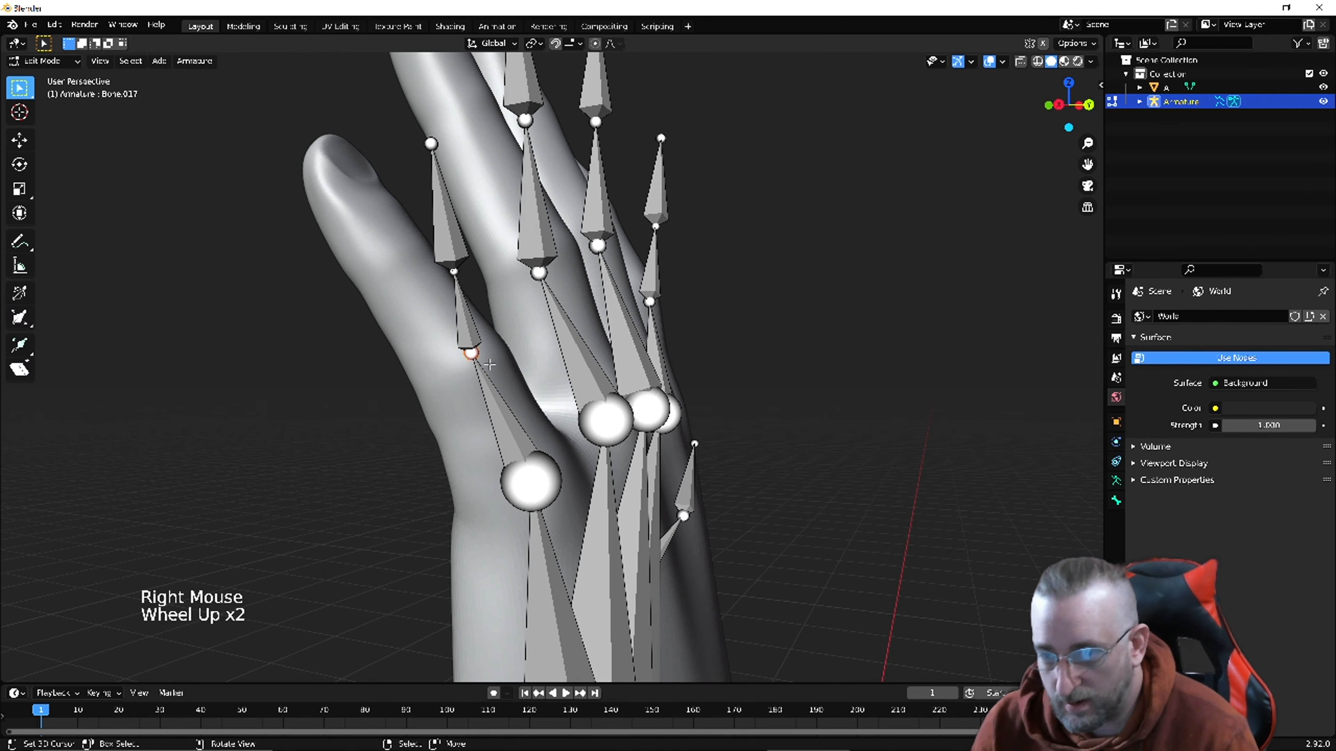
middle_drag(500, 358, 539, 361)
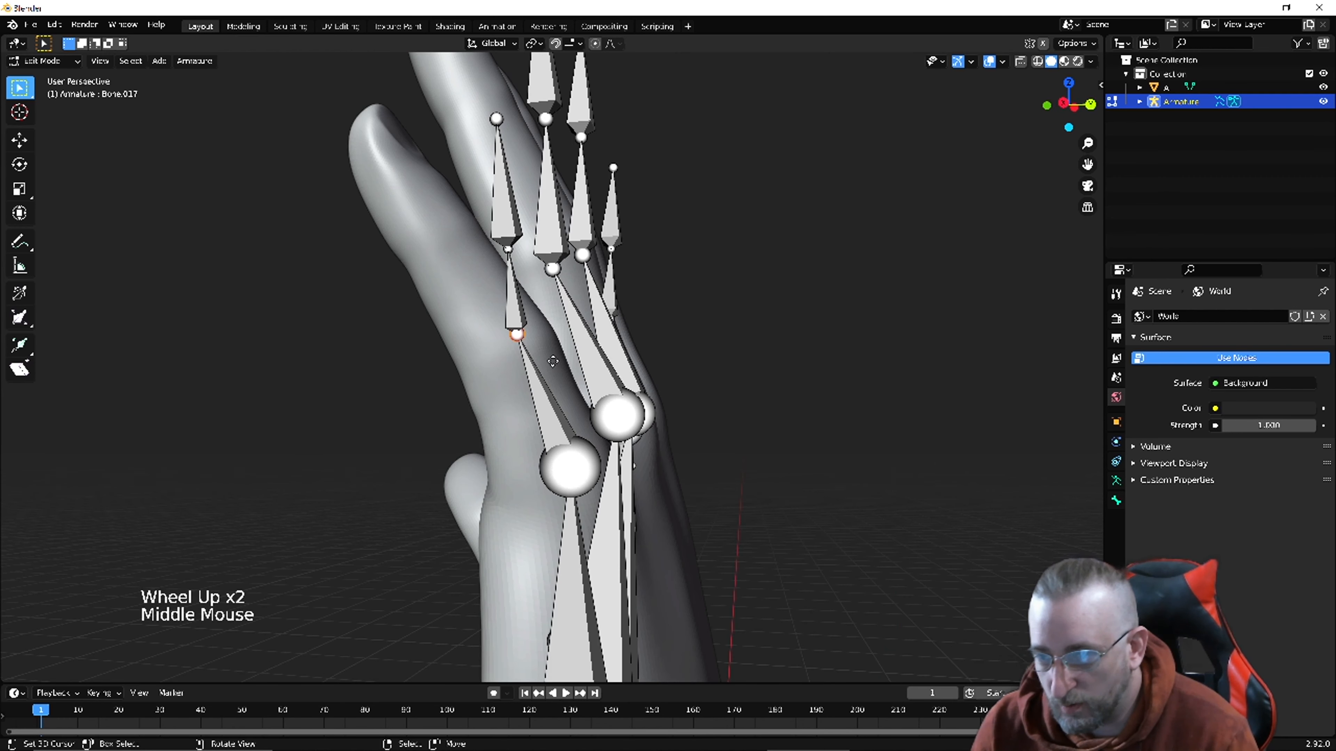
key(g)
click(570, 361)
Move the little finger's outer bone joint and its end joint so the chain follows the finger to its tip.
right_click(518, 253)
right_click(518, 253)
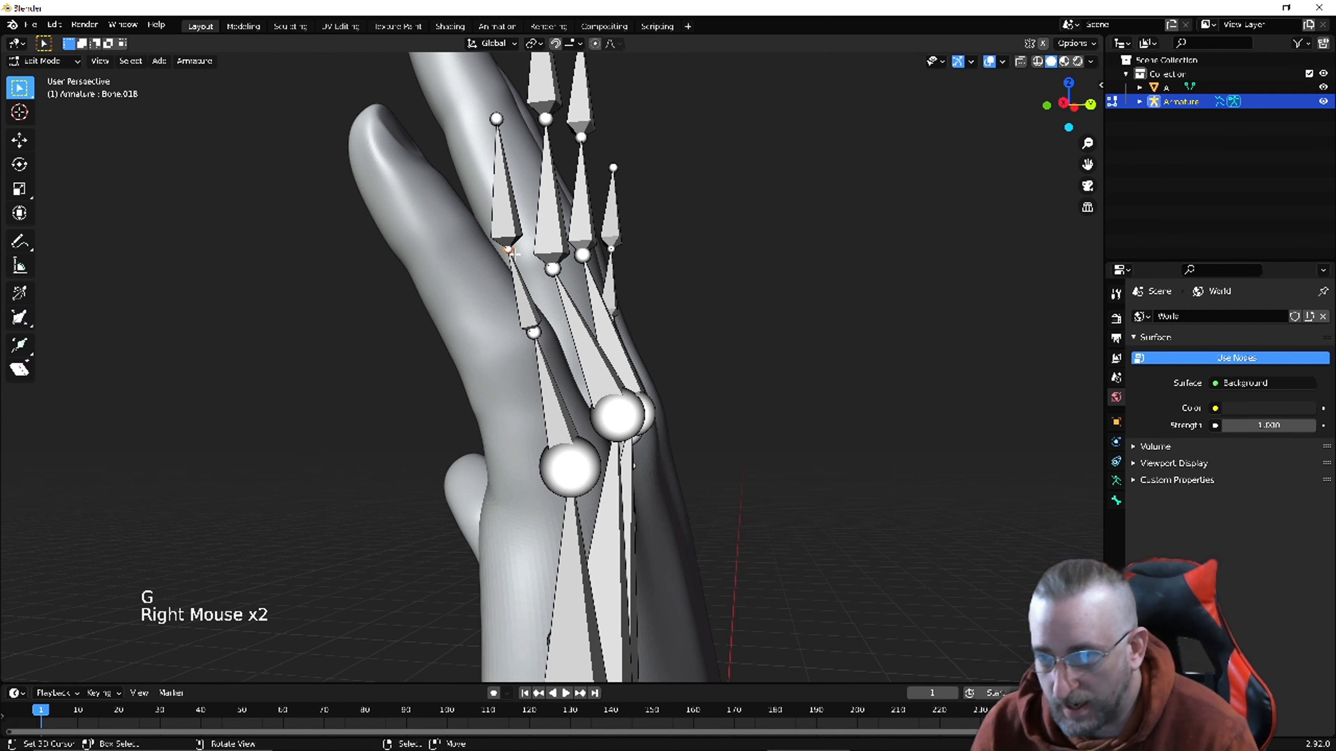
key(g)
click(516, 263)
right_click(496, 119)
key(g)
click(379, 126)
Move the end joint of the ring finger's bone chain into the fingertip.
middle_drag(499, 253, 513, 295)
right_click(611, 113)
key(g)
click(438, 124)
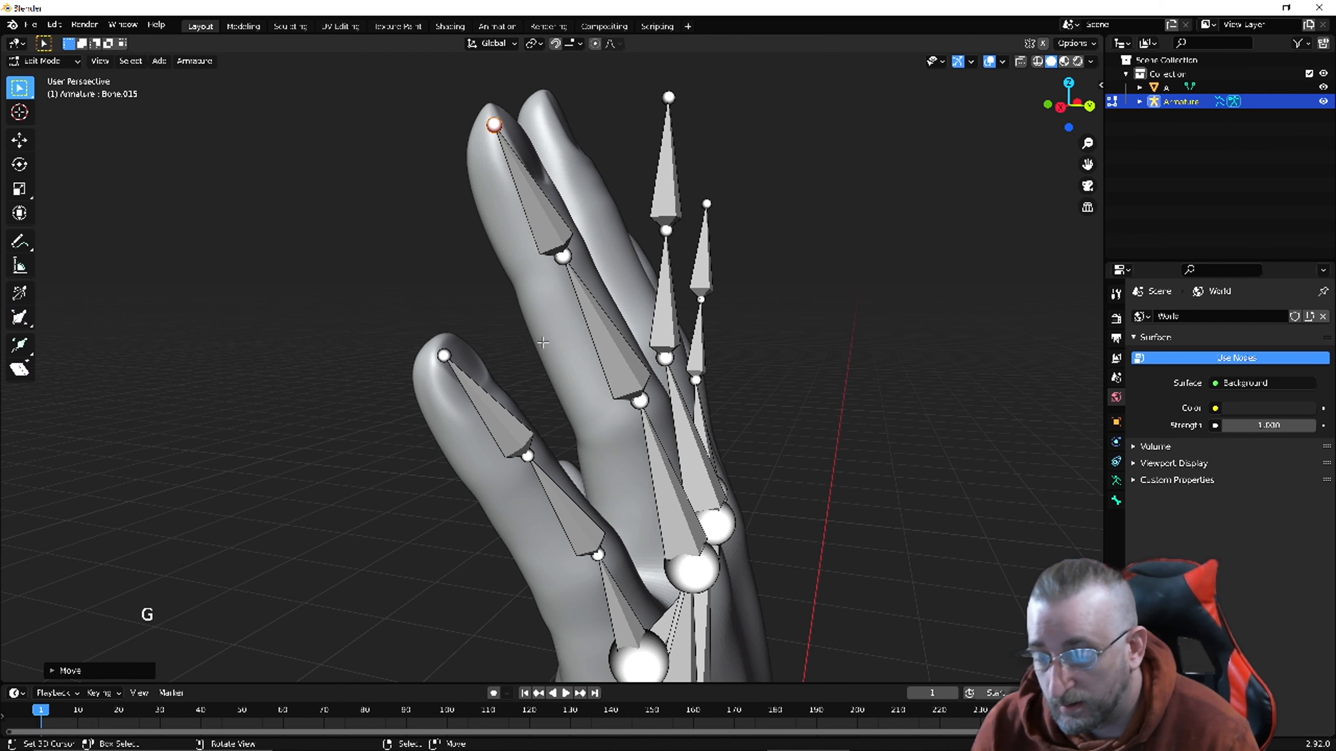
Move the ring finger's two intermediate bone joints and its end joint sideways to the centre of the finger.
middle_drag(543, 343, 545, 340)
right_click(513, 435)
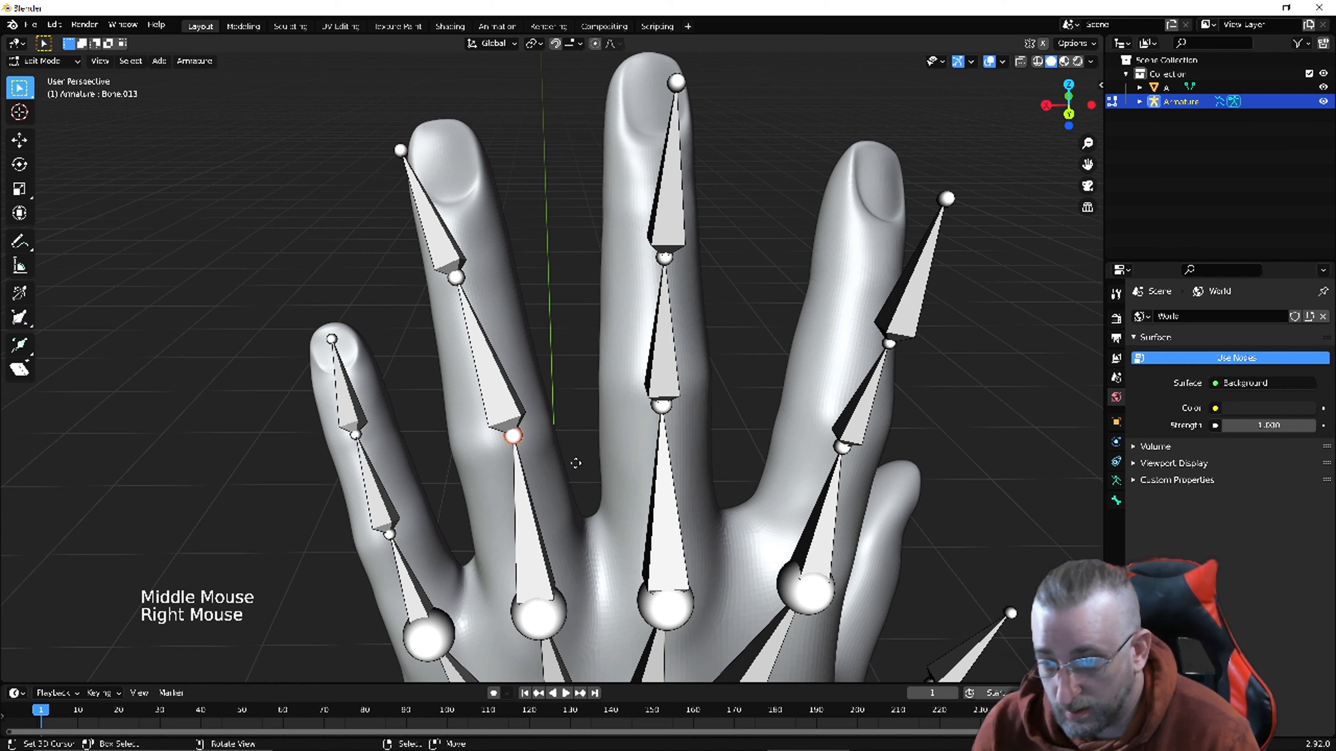
key(g)
click(562, 472)
right_click(462, 280)
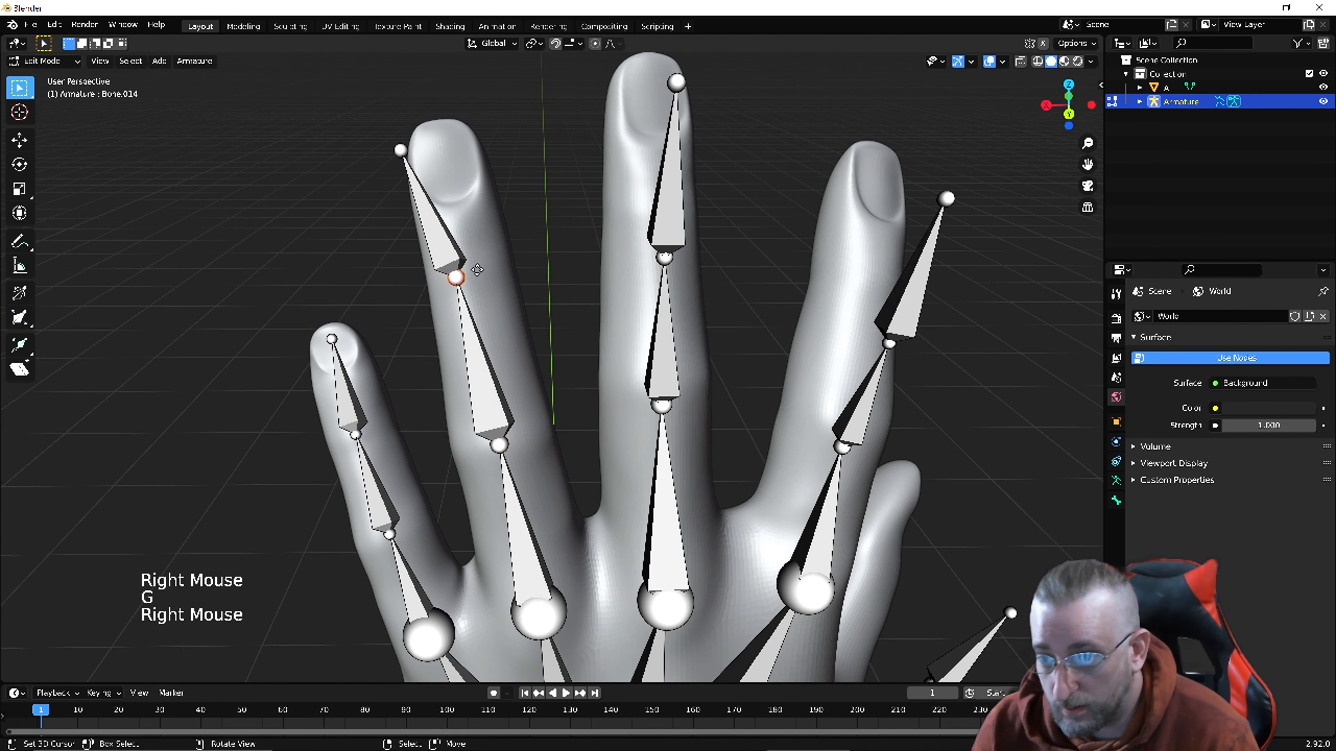
key(g)
click(485, 261)
right_click(403, 148)
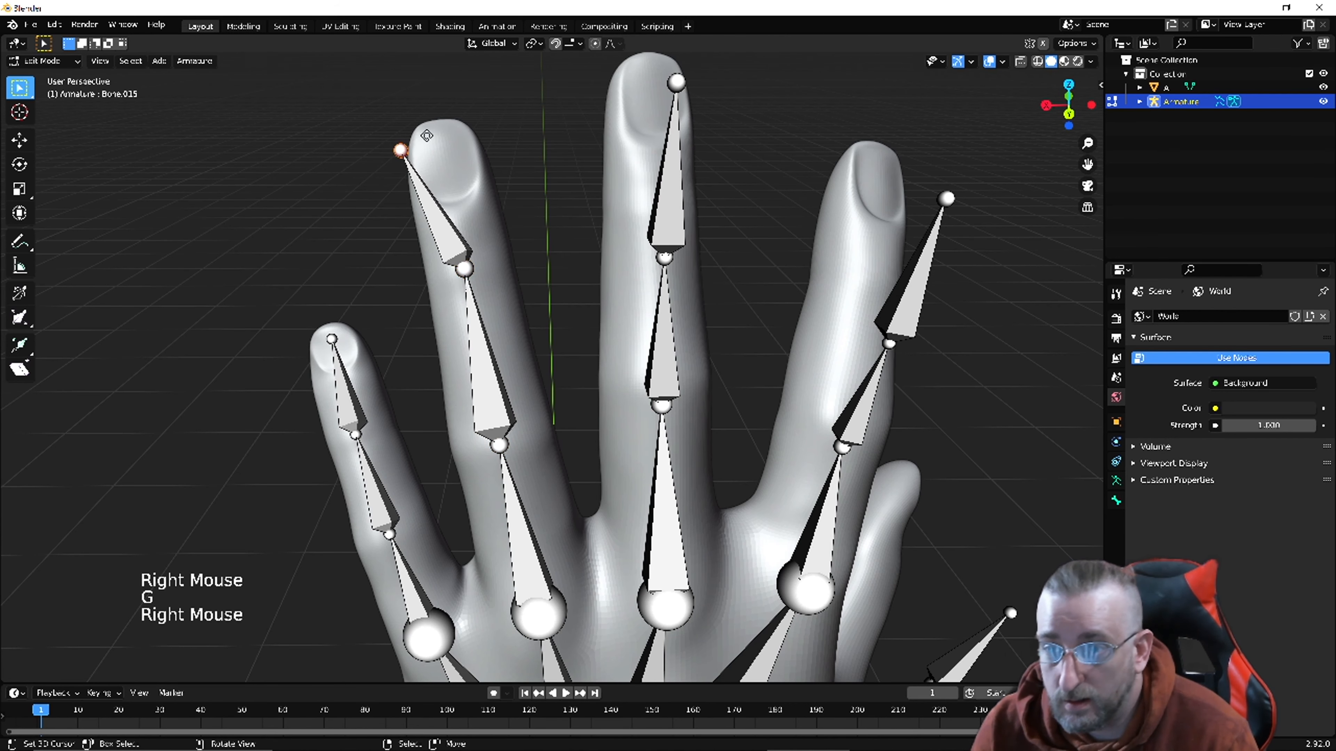
key(g)
click(498, 110)
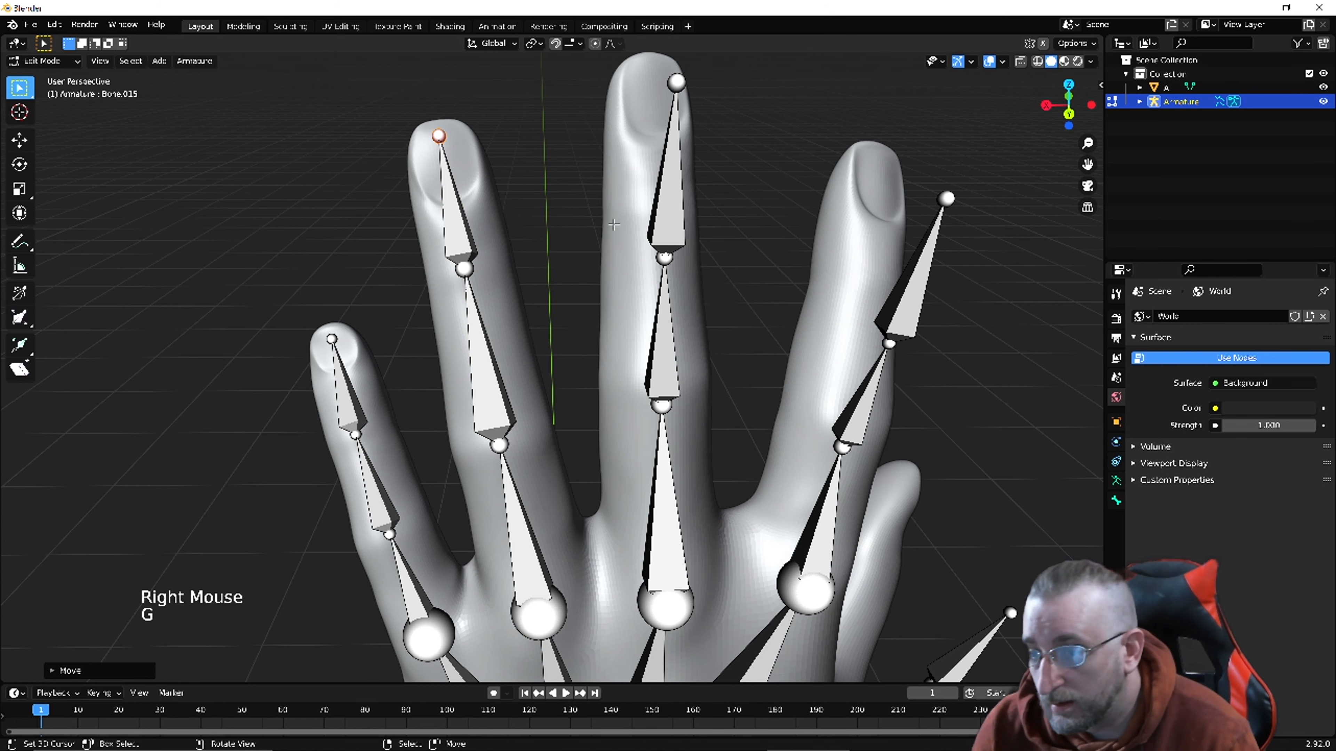
Adjust the depth of the ring finger's end joint so it sits inside the fingertip.
middle_drag(625, 217, 586, 229)
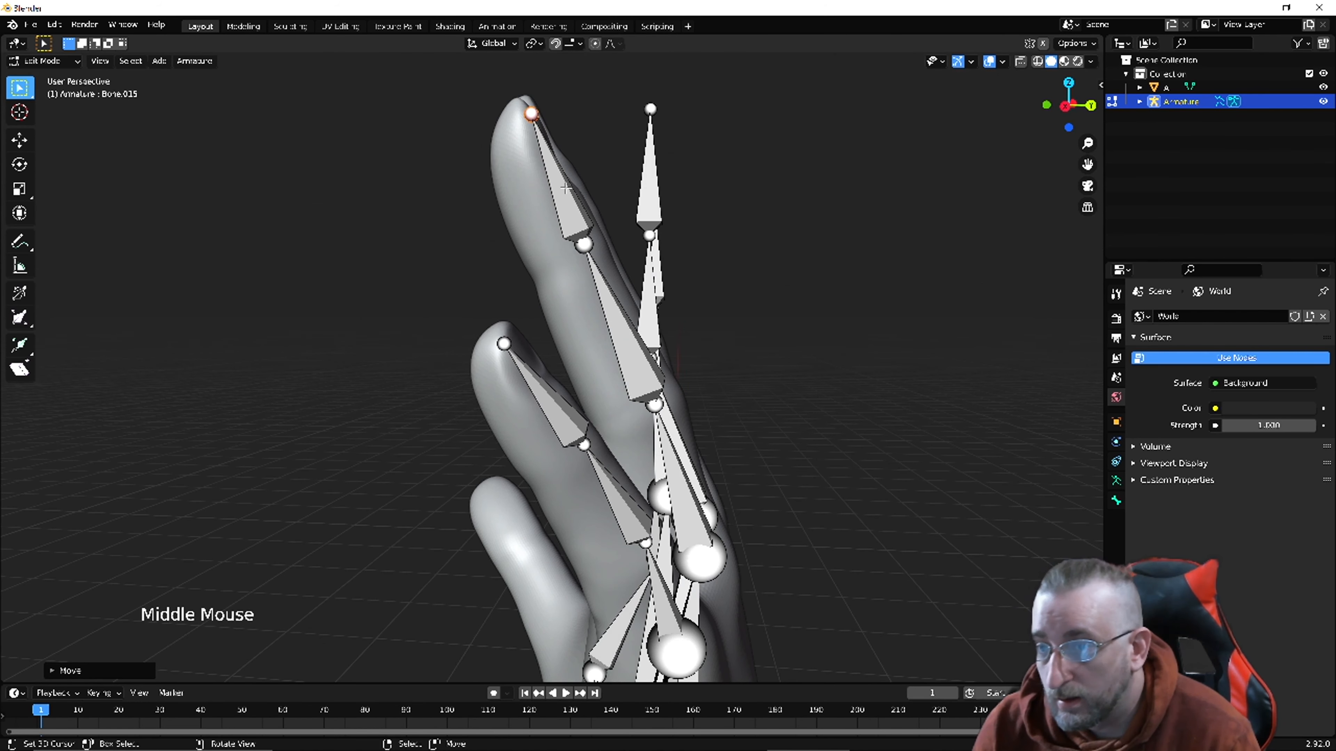
middle_drag(566, 185, 558, 195)
key(g)
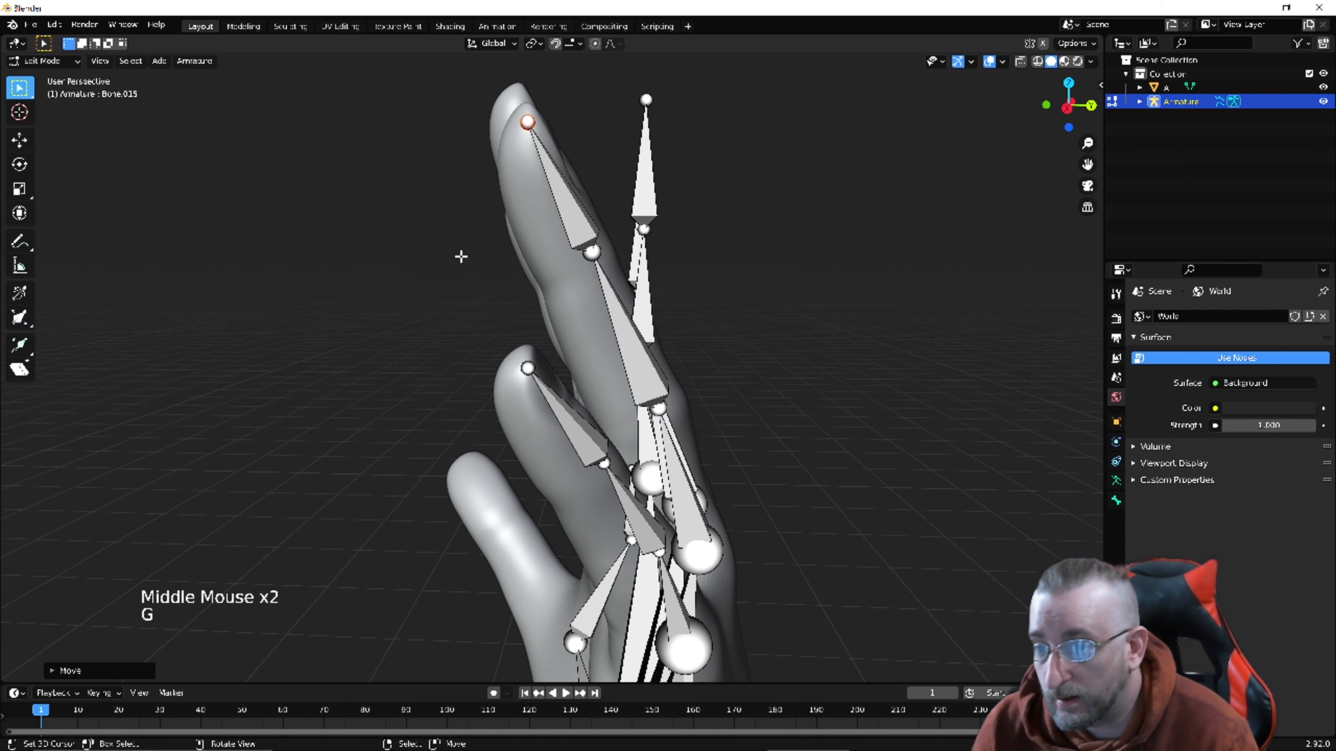
middle_drag(480, 263, 440, 271)
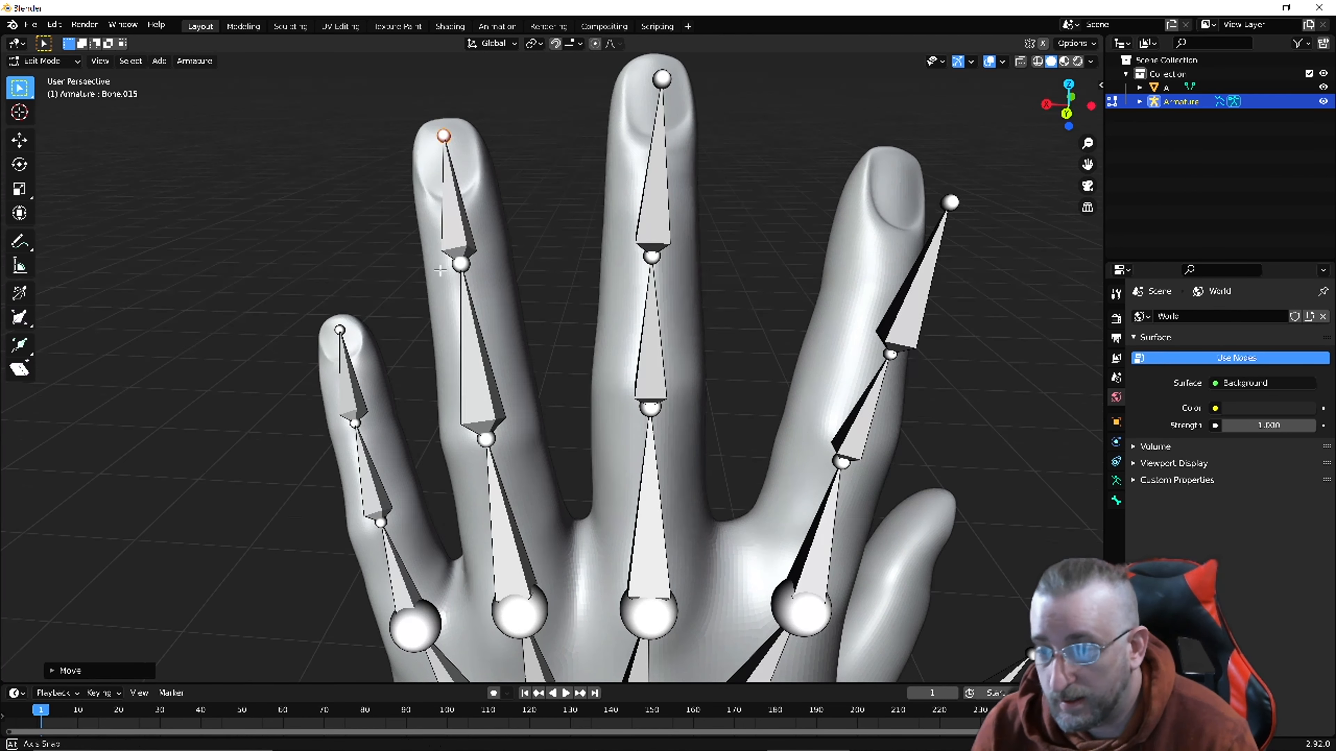
Move the middle finger's first bone joint above the knuckle into line with the finger.
mouse_move(498, 179)
middle_down()
mouse_move(515, 159)
mouse_move(521, 168)
middle_up()
right_click(561, 333)
key(g)
click(557, 337)
middle_drag(558, 337, 564, 389)
right_click(565, 351)
key(g)
click(566, 382)
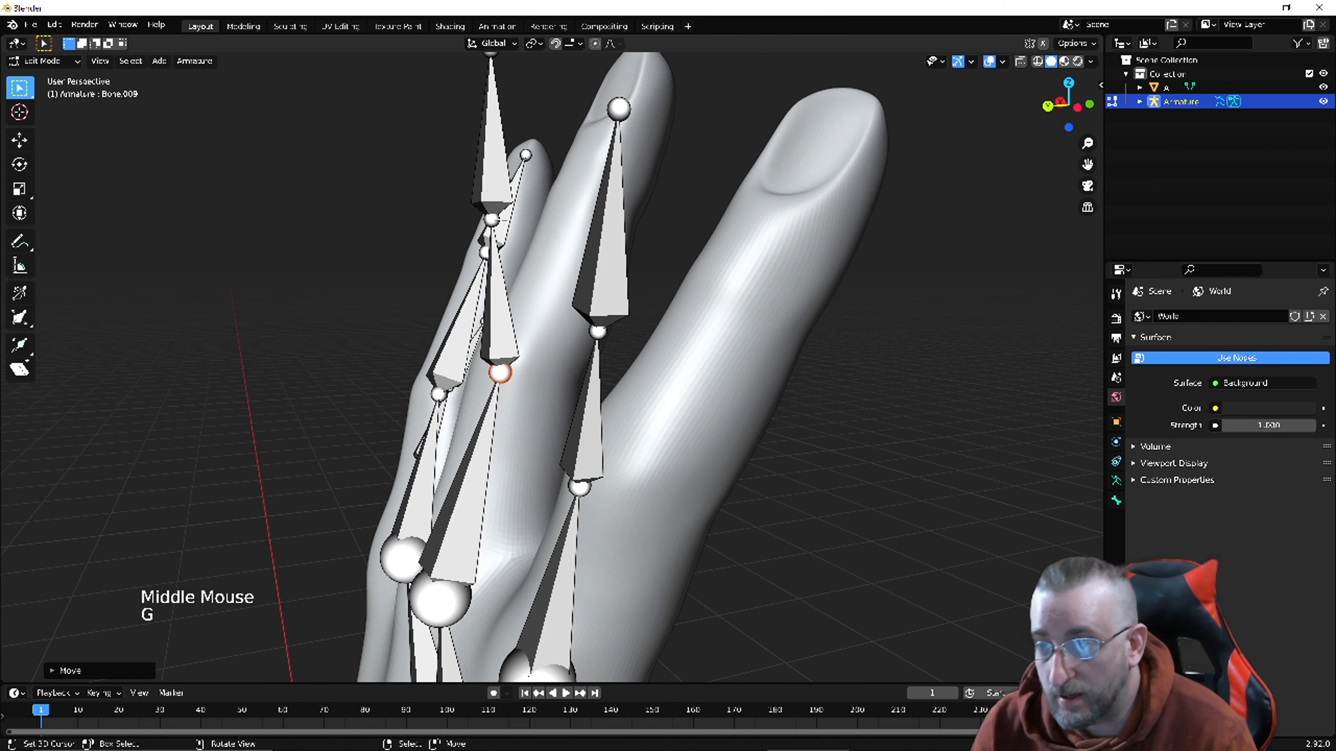
Move the middle finger's outer bone joint and its end joint so the chain follows the finger to its tip.
right_click(501, 220)
key(g)
click(584, 190)
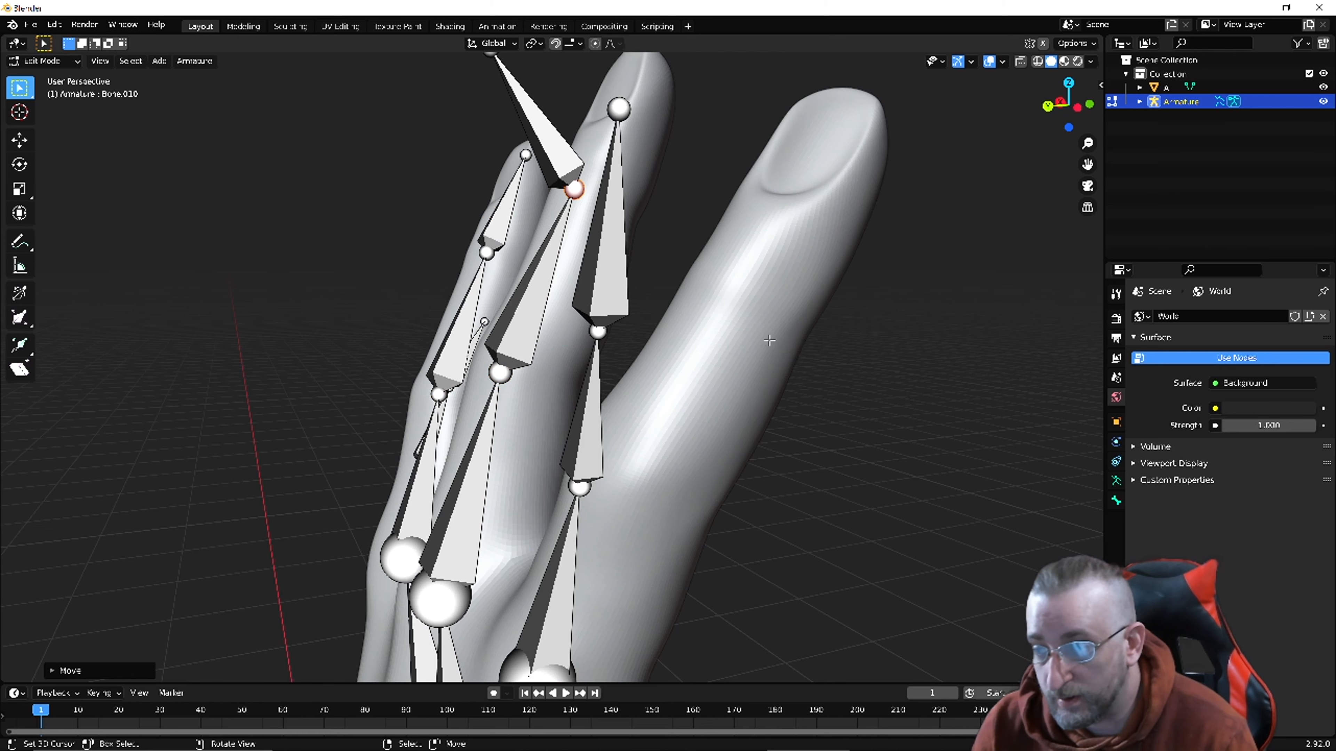
middle_drag(784, 316, 532, 252)
right_click(452, 168)
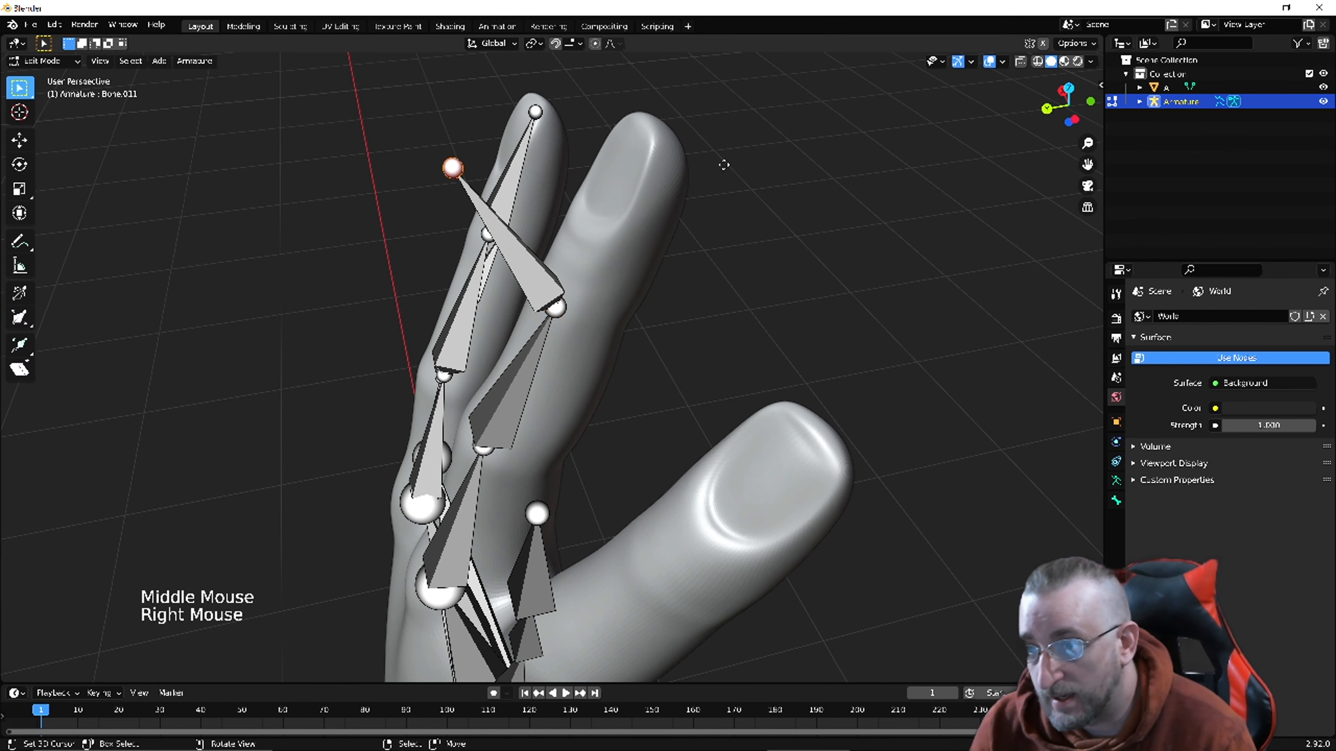
key(g)
click(727, 218)
Move the wrist joint within the wrist and keep it selected.
middle_drag(726, 219, 905, 179)
scroll(727, 218, down, 3)
shift+middle_drag(727, 218, 681, 358)
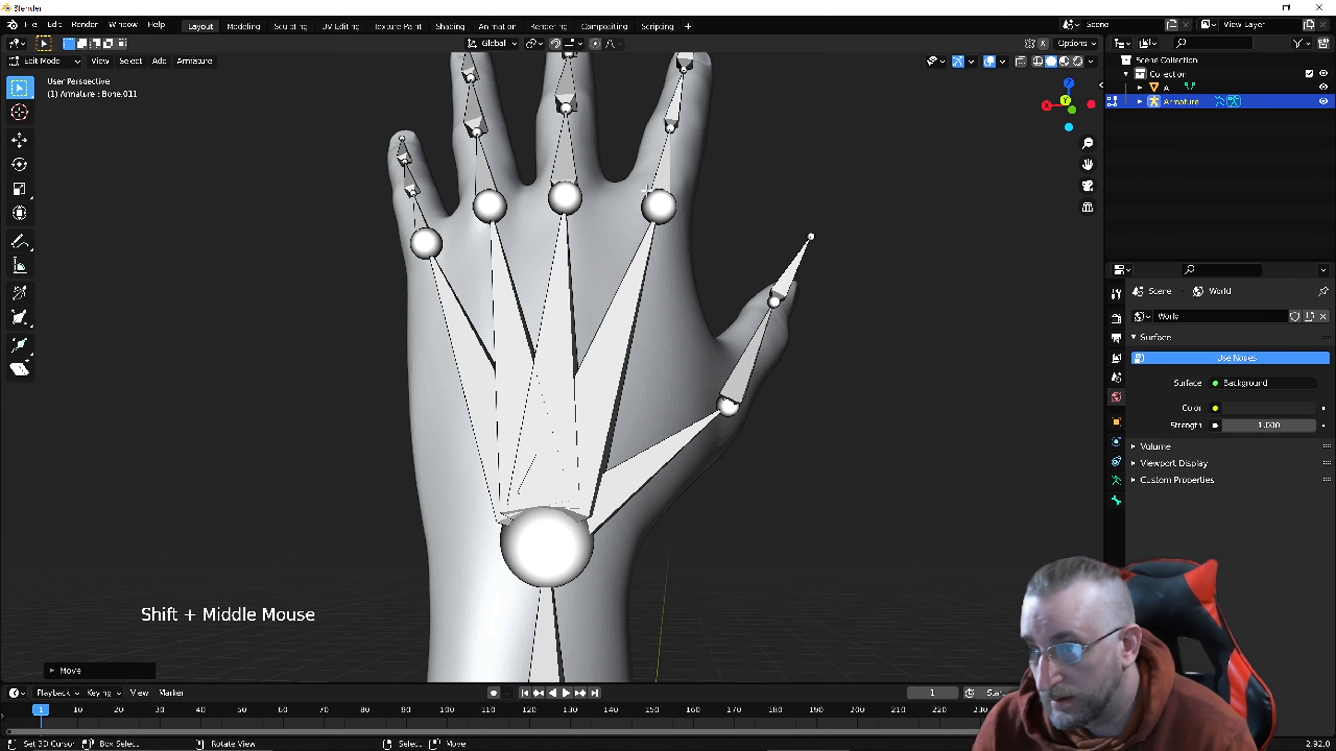
middle_drag(565, 412, 464, 548)
right_click(505, 555)
key(g)
click(370, 432)
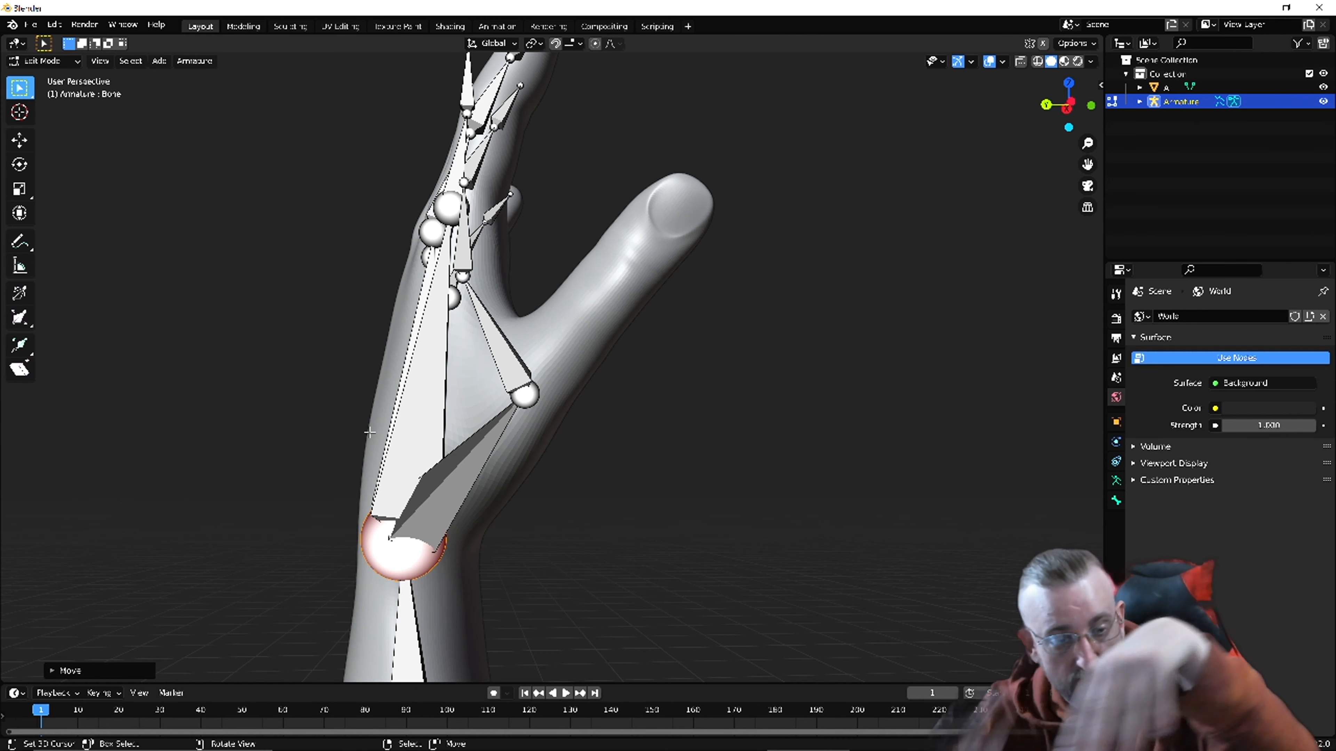
right_click(403, 547)
Examine how the forearm bone and the hand's bone chains sit inside the arm from several angles.
scroll(474, 473, down, 4)
shift+middle_drag(505, 531, 458, 347)
shift+middle_drag(489, 424, 540, 232)
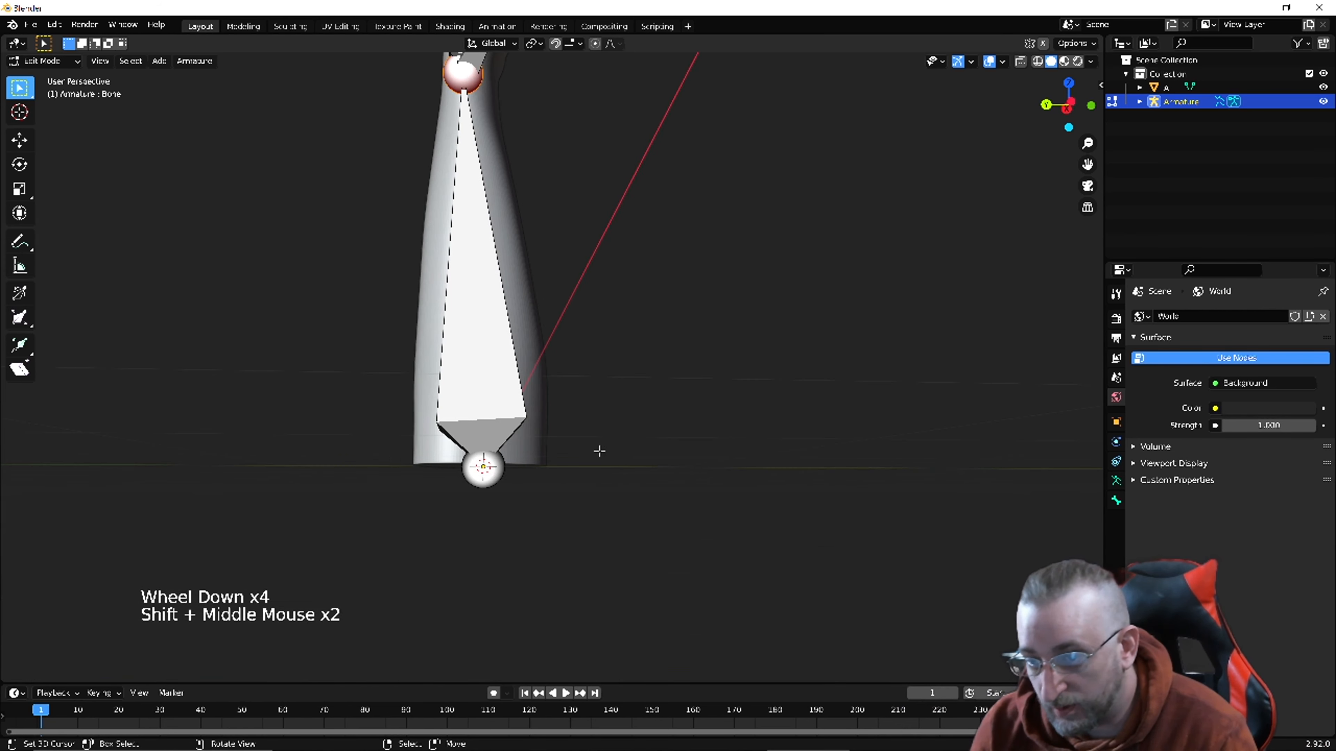
middle_drag(468, 448, 598, 453)
scroll(599, 453, up, 1)
scroll(599, 453, down, 3)
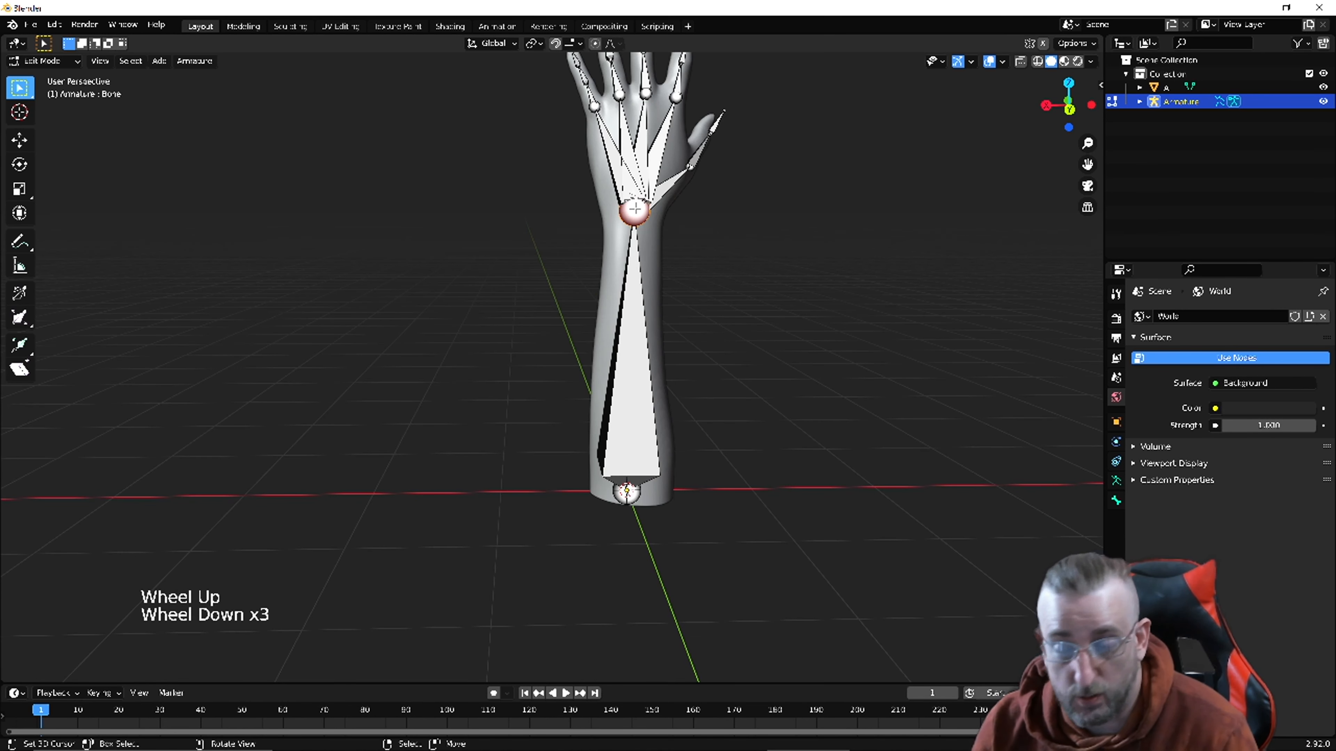
shift+middle_drag(652, 237, 621, 505)
scroll(652, 453, up, 3)
right_click(653, 423)
middle_drag(667, 457, 587, 439)
scroll(587, 439, down, 5)
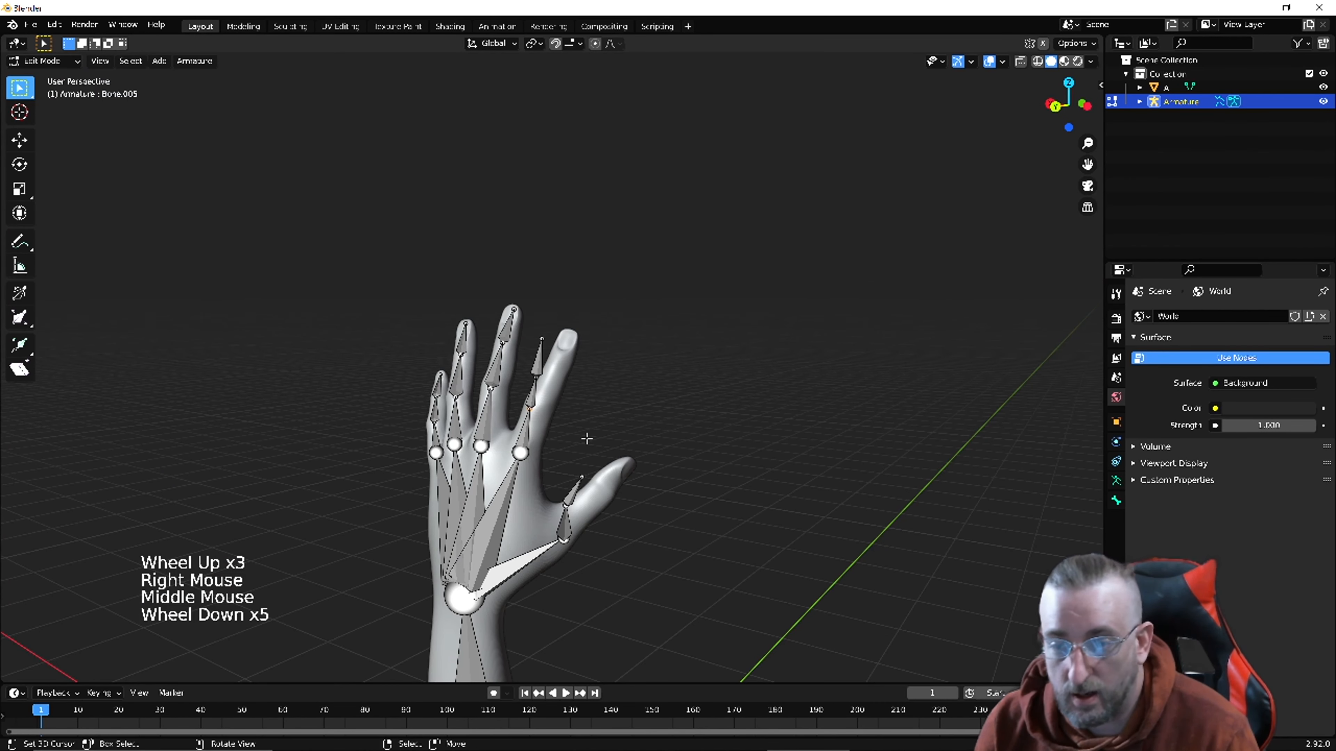
scroll(587, 439, up, 3)
Open the Navigation section of the preferences to view the orbit and zoom settings.
click(55, 24)
click(81, 212)
click(35, 235)
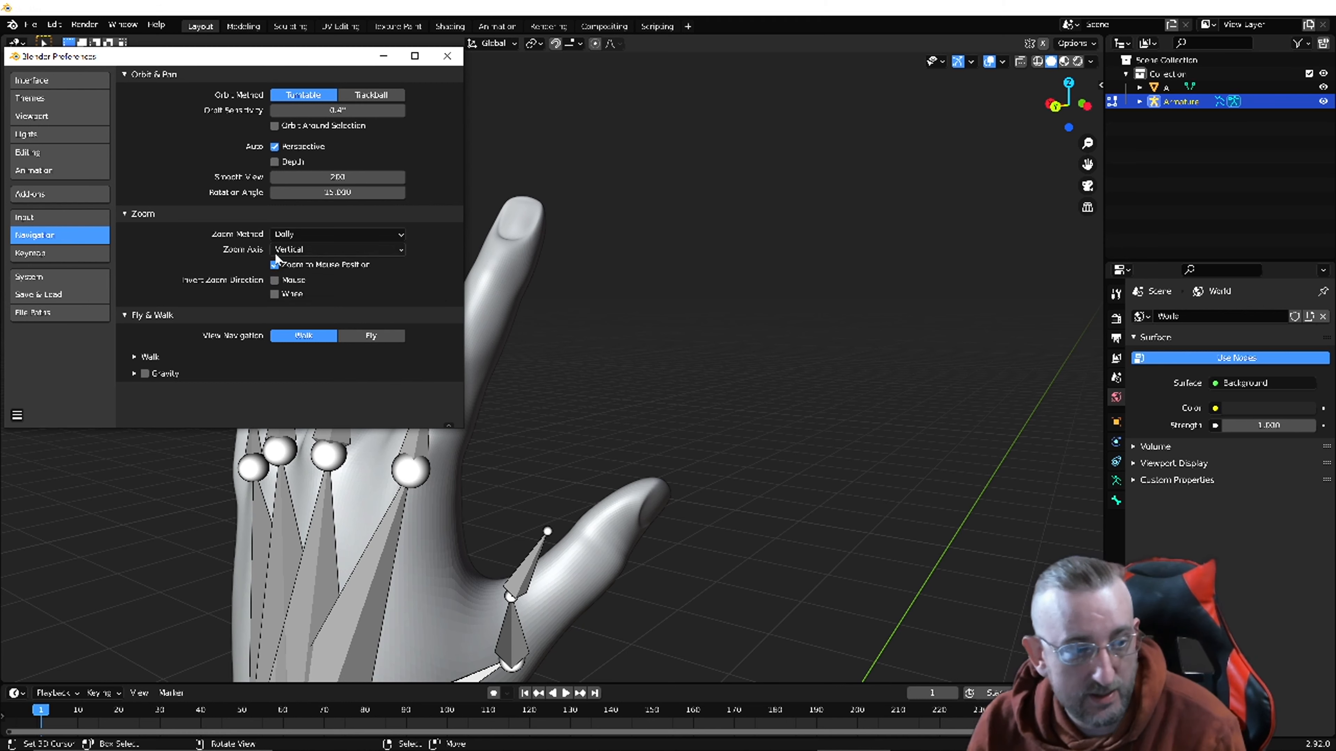
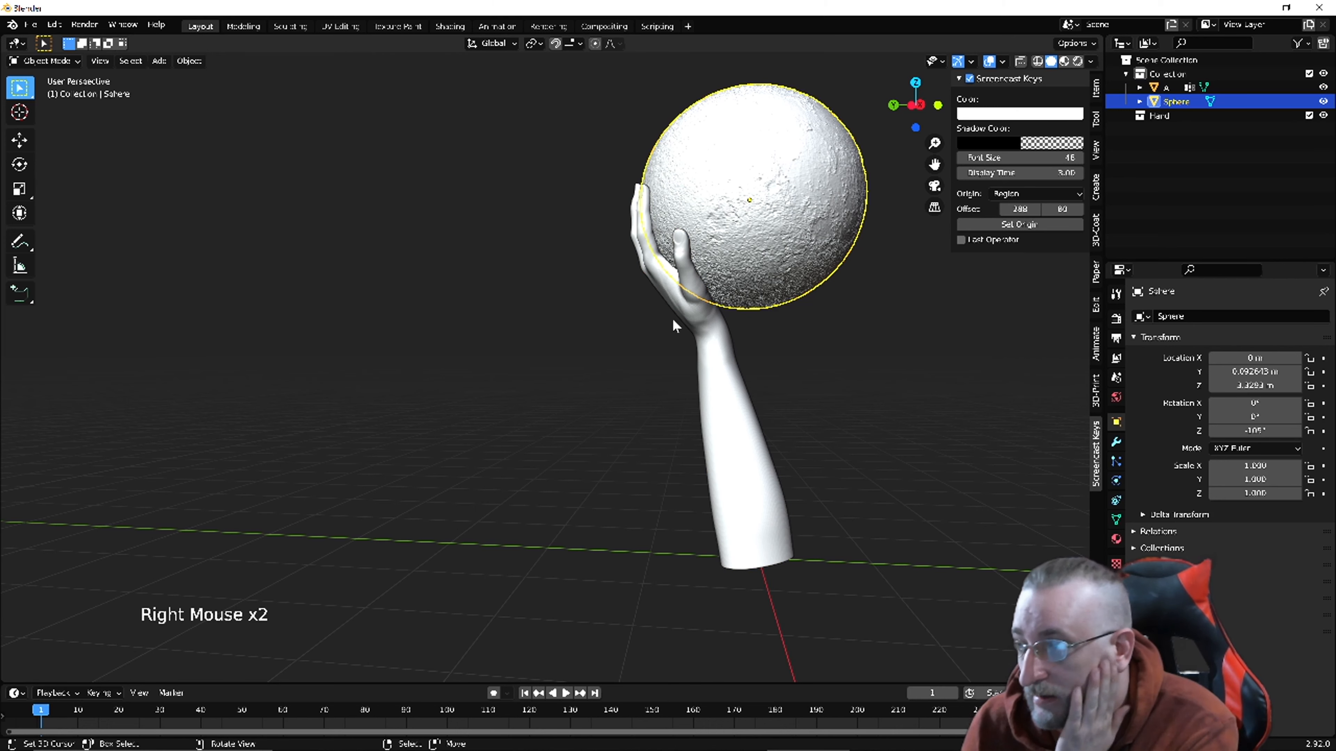
Select the arm and inspect its mesh at the forearm's lower end in Edit Mode, returning to Object Mode.
middle_drag(693, 319, 990, 363)
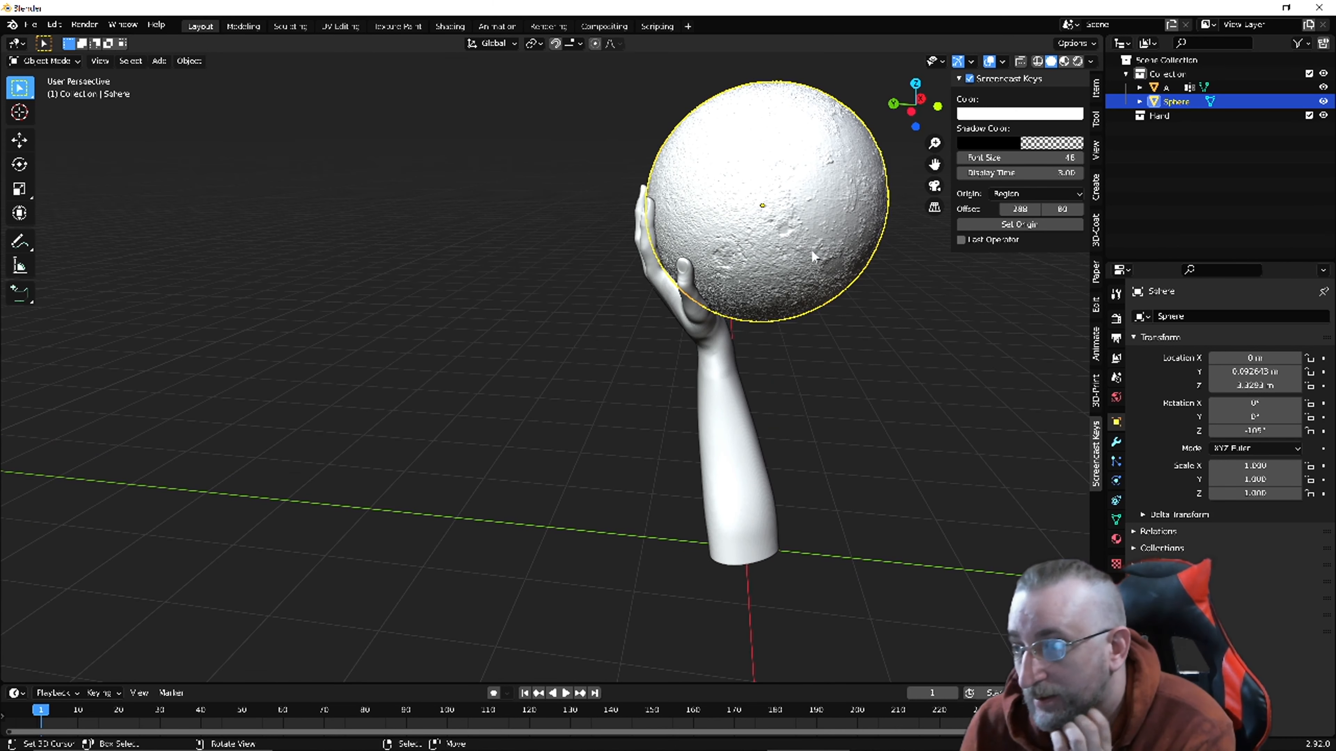
right_click(731, 447)
right_click(760, 395)
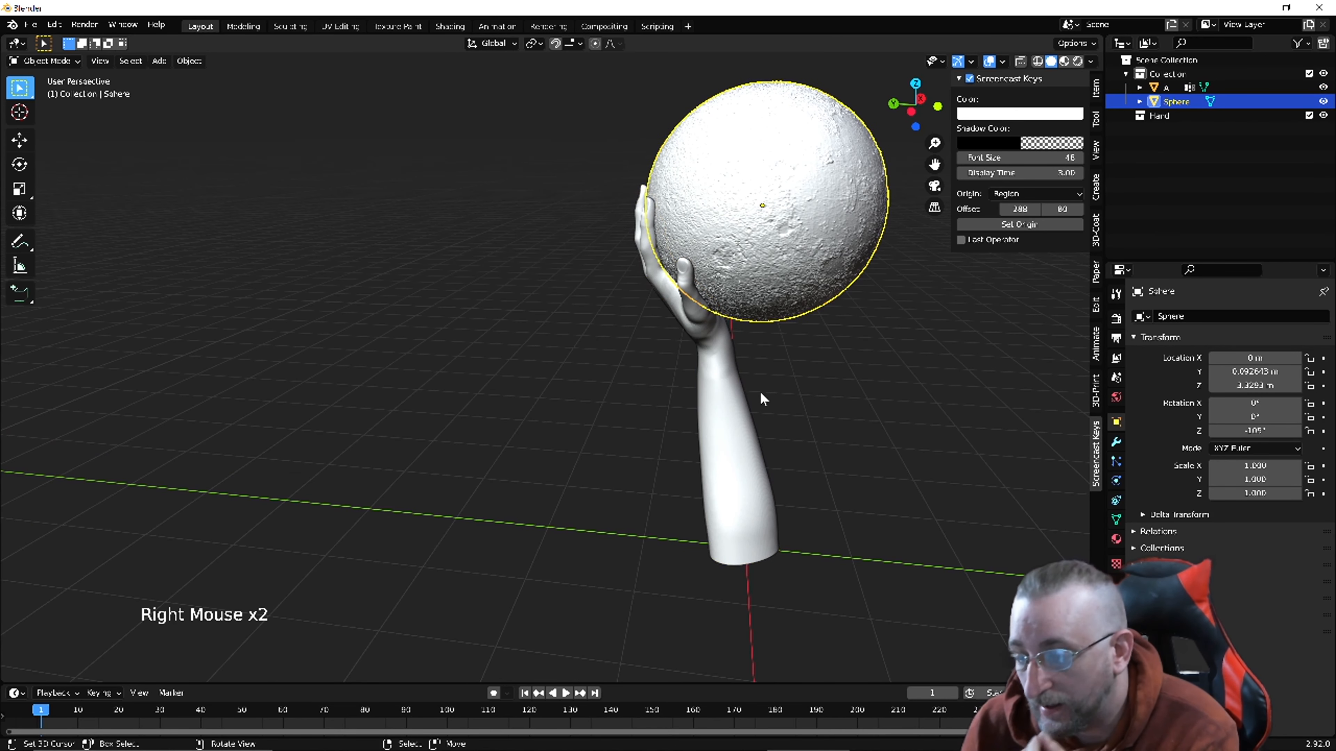
key(KP_1)
right_click(584, 473)
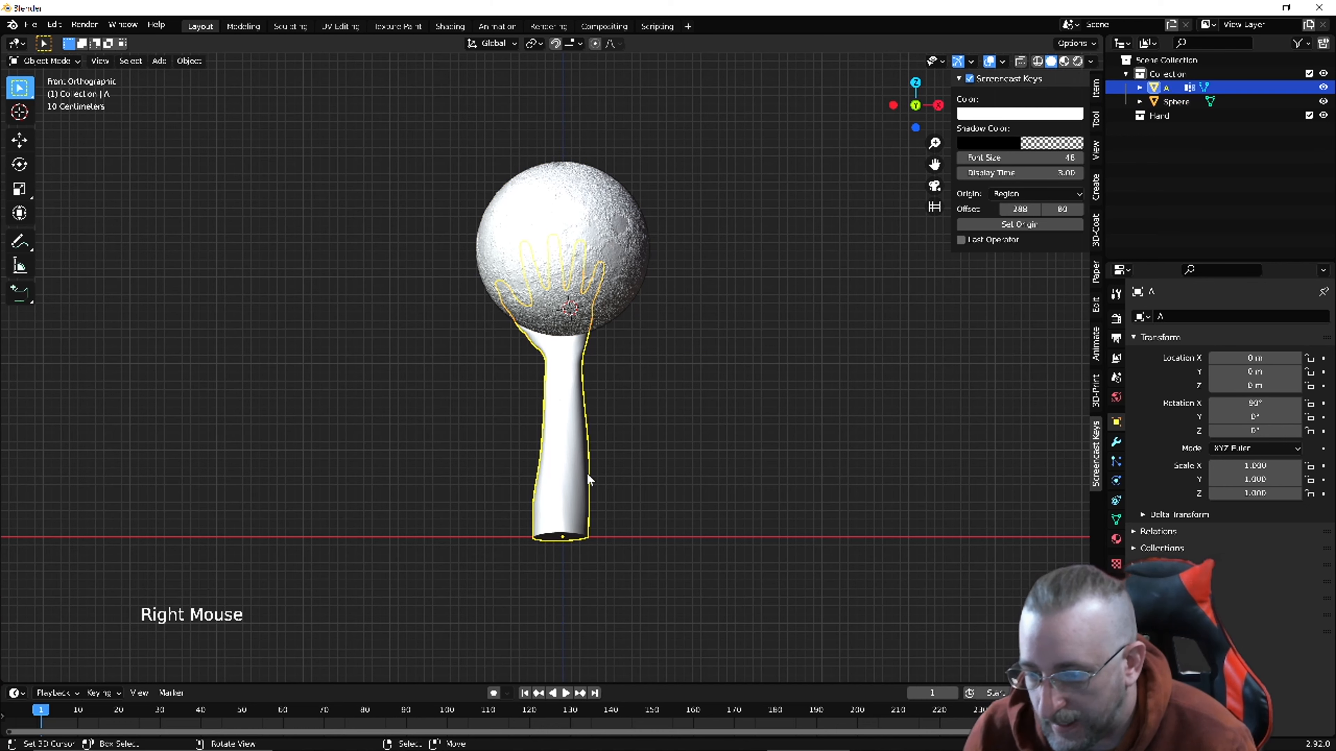
key(Tab)
scroll(562, 558, up, 14)
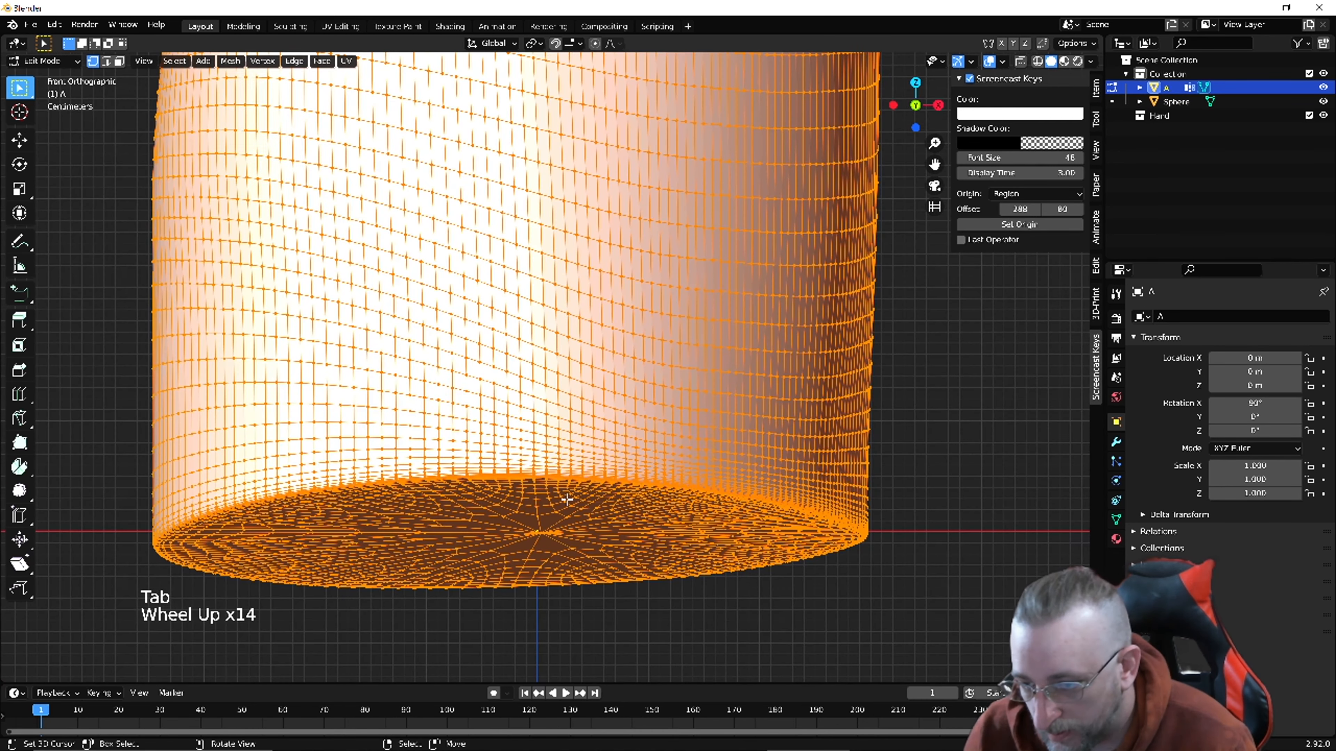
scroll(566, 499, down, 7)
scroll(566, 499, up, 5)
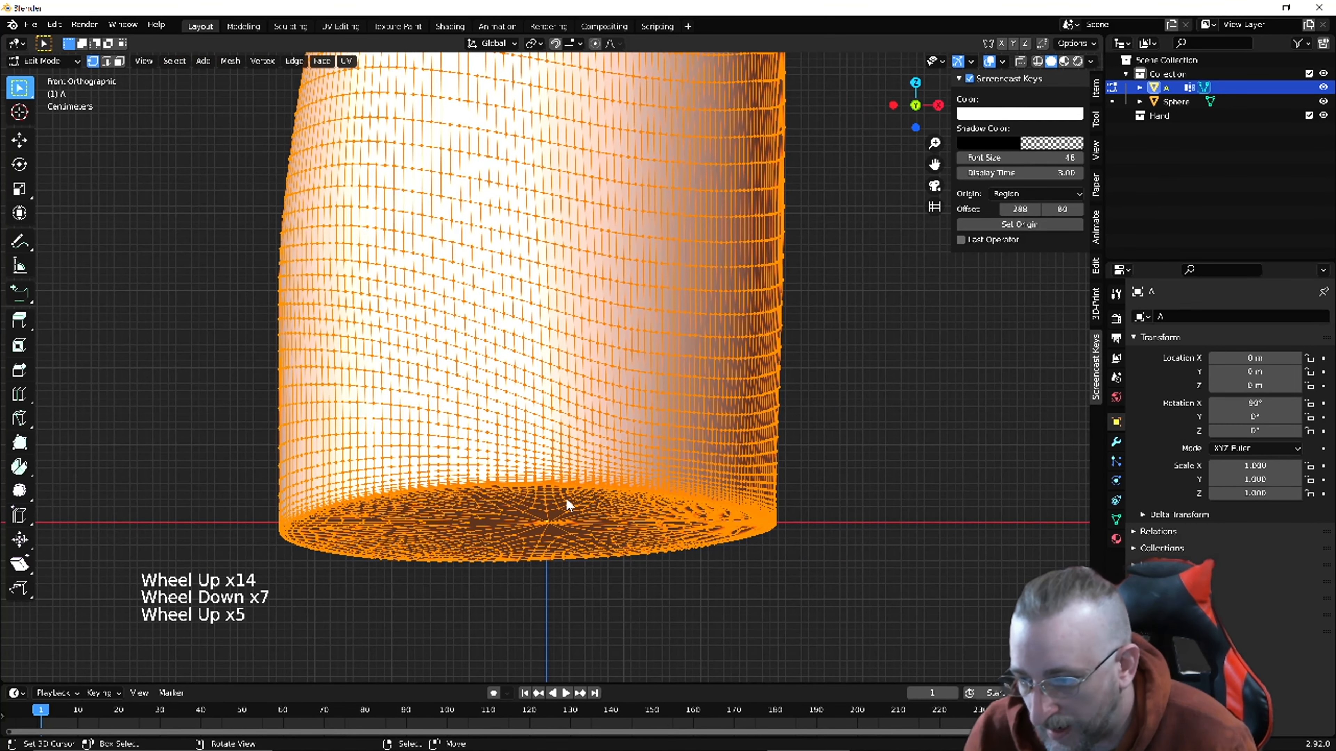
key(Tab)
scroll(442, 493, down, 7)
scroll(443, 494, up, 6)
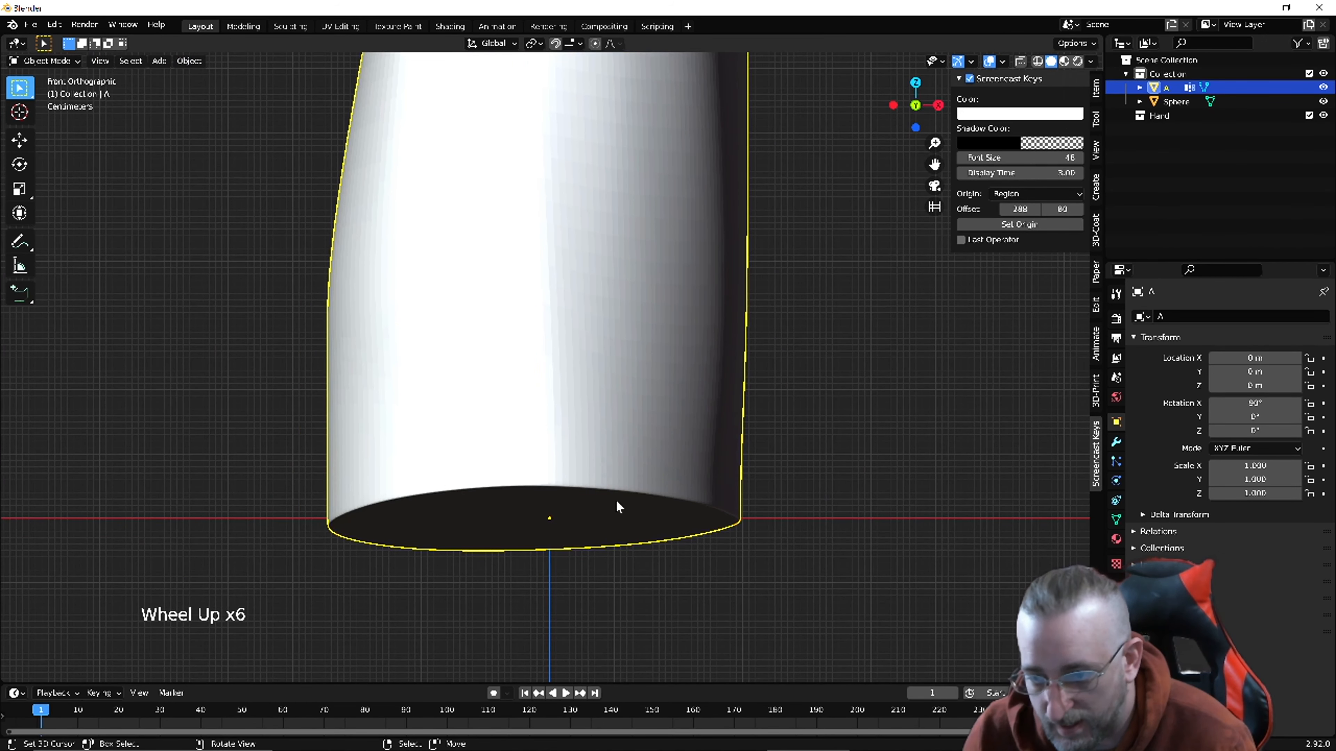
Reset the 3D cursor to the world origin at the forearm's lower end.
middle_drag(571, 490, 298, 480)
scroll(298, 480, down, 7)
scroll(201, 527, down, 5)
scroll(773, 479, up, 7)
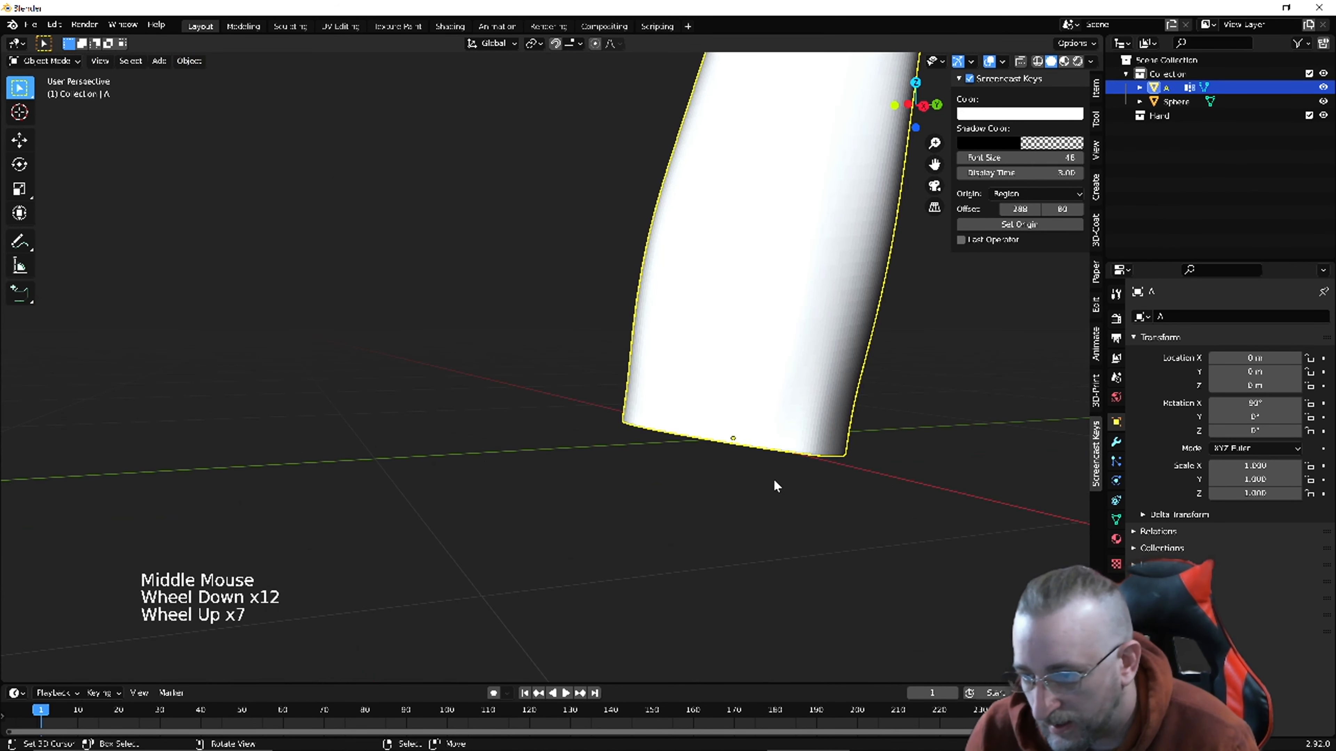
scroll(780, 483, down, 6)
shift+middle_drag(779, 483, 596, 430)
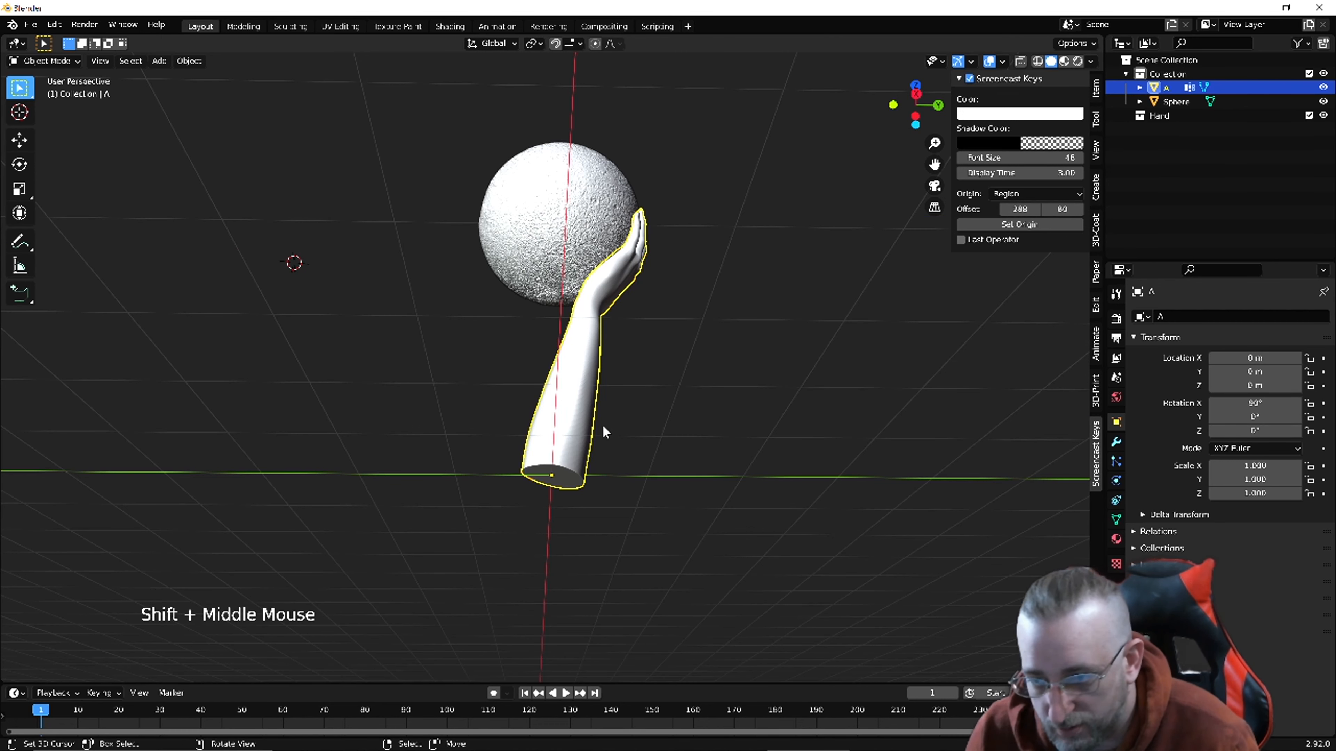
key(shift+a)
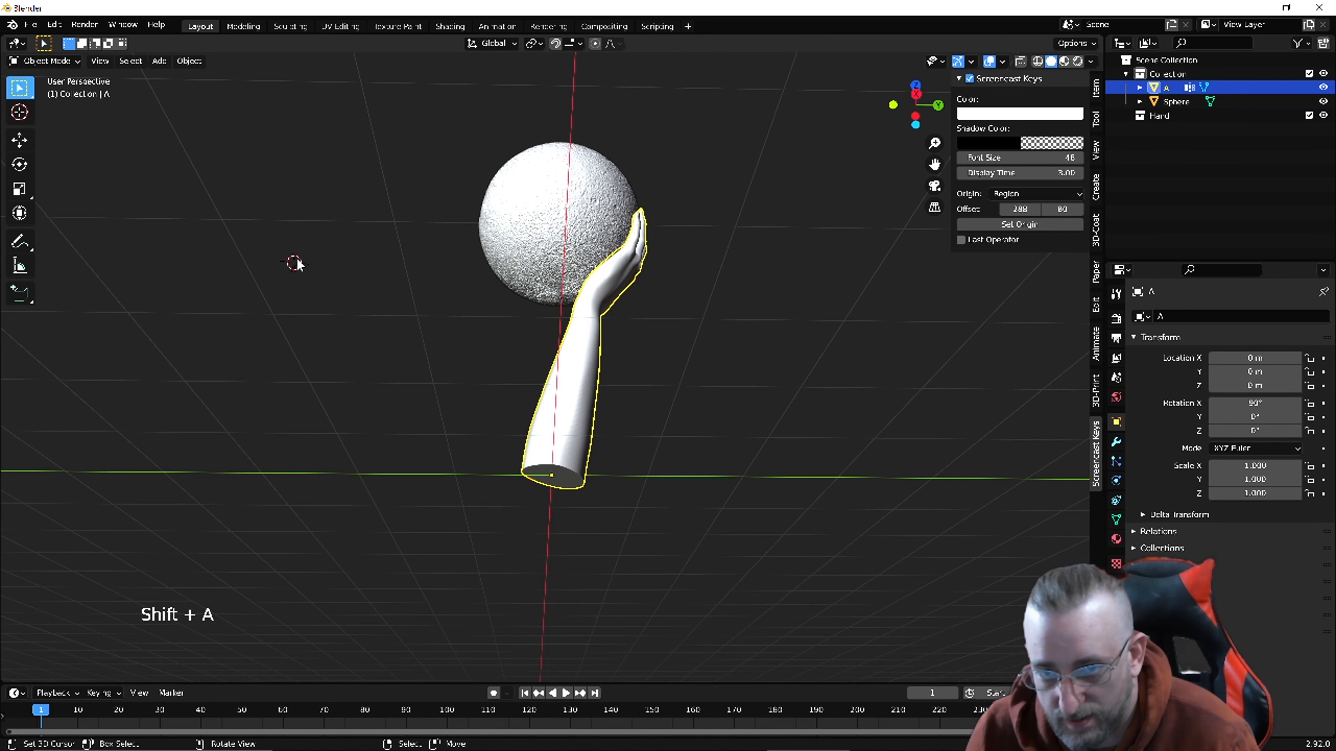
key(shift+c)
Add a mesh circle around the forearm's lower end and set its vertices to 96.
key(shift+a)
mouse_move(517, 332)
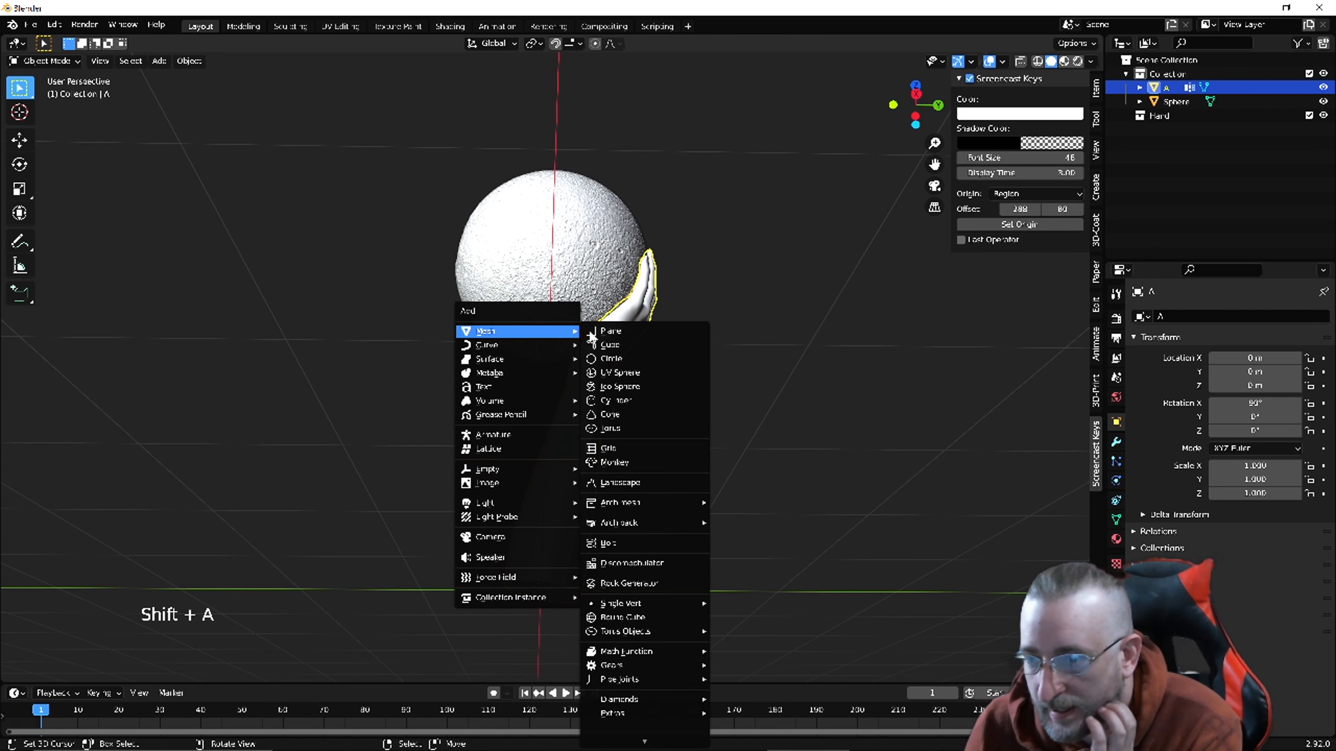
click(612, 359)
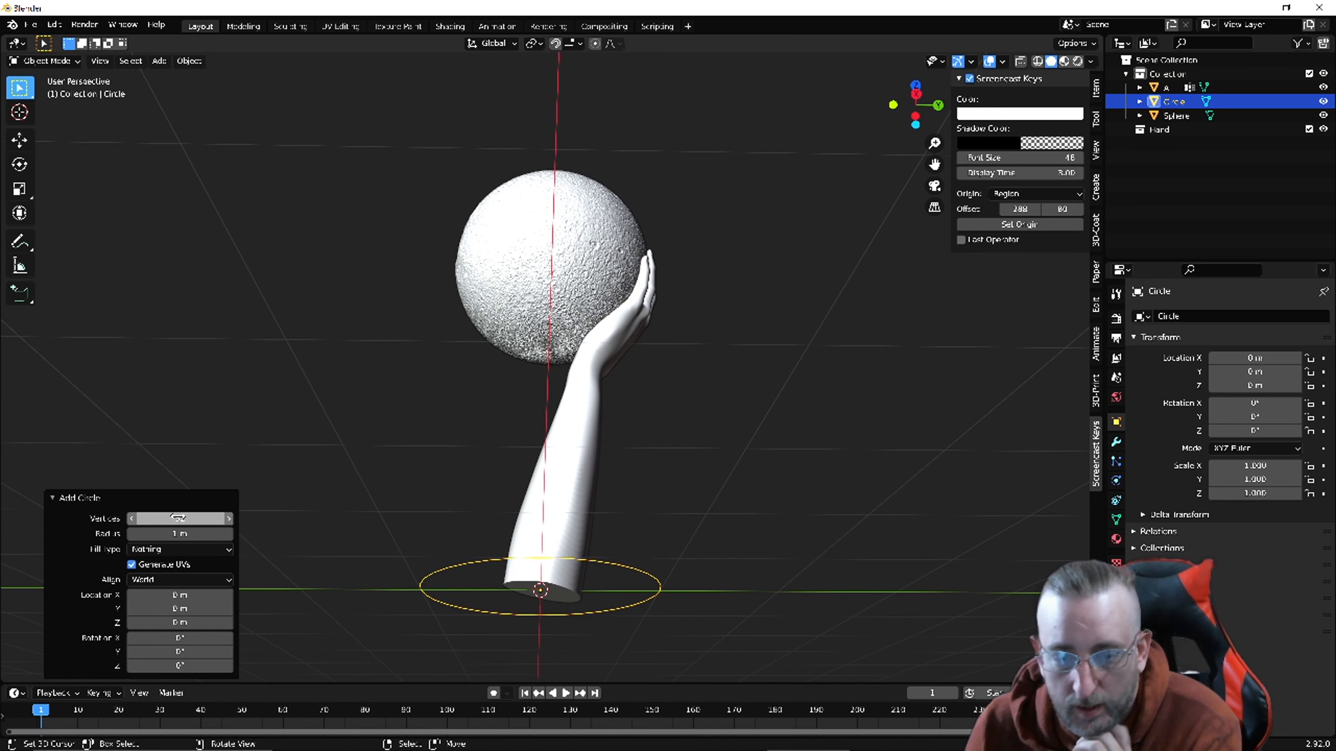
click(174, 519)
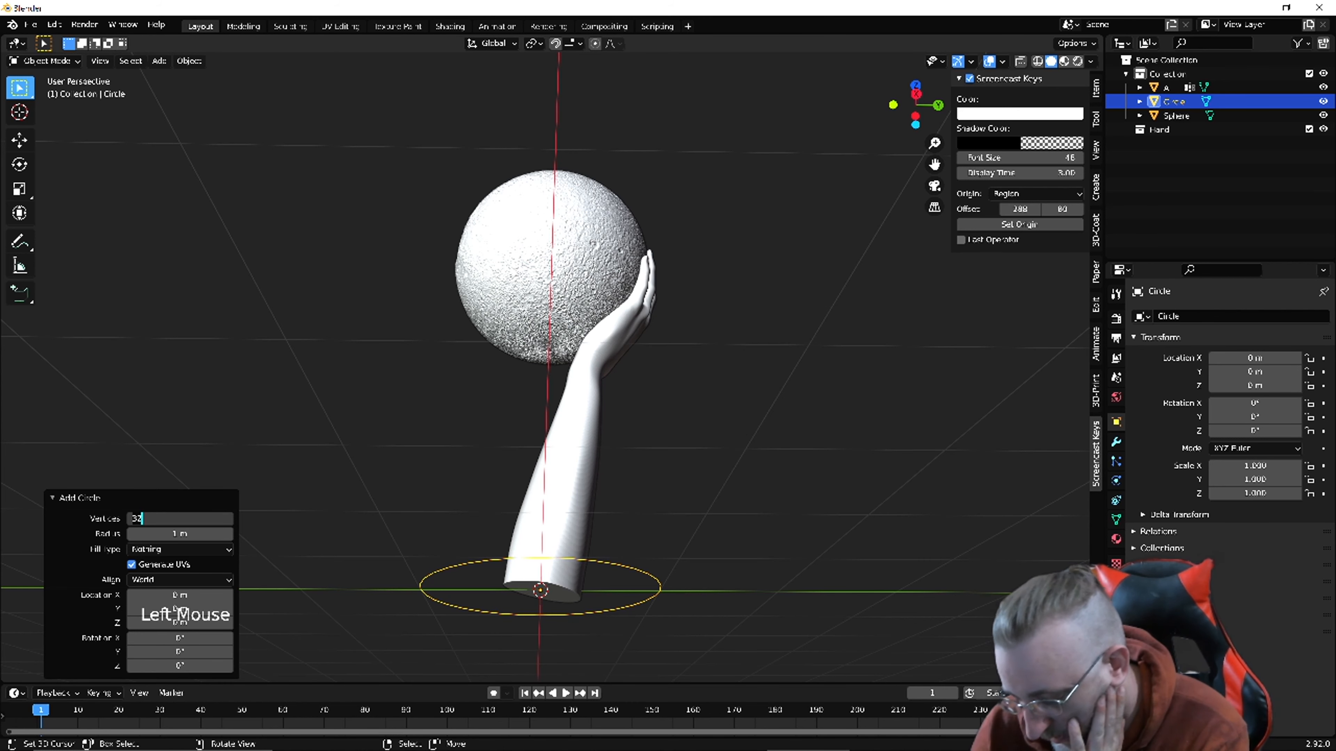
text(64)
key(Return)
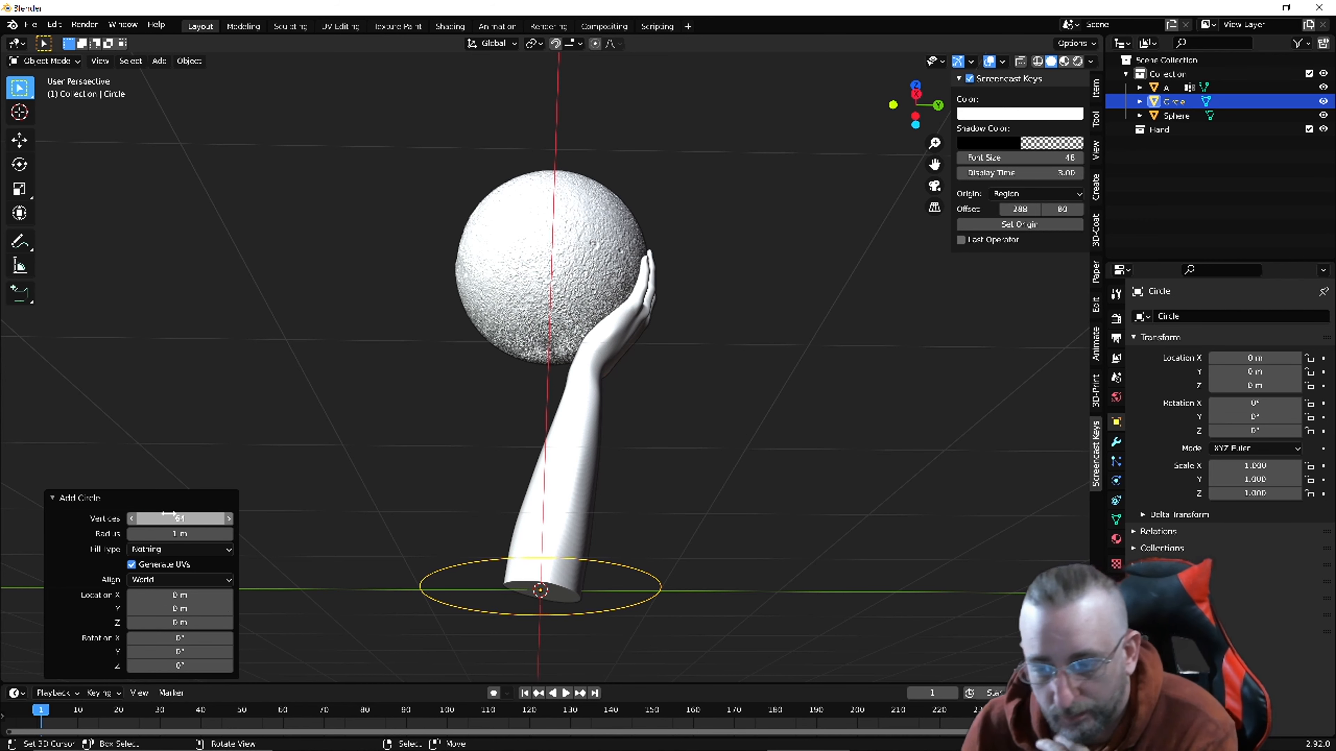
click(168, 518)
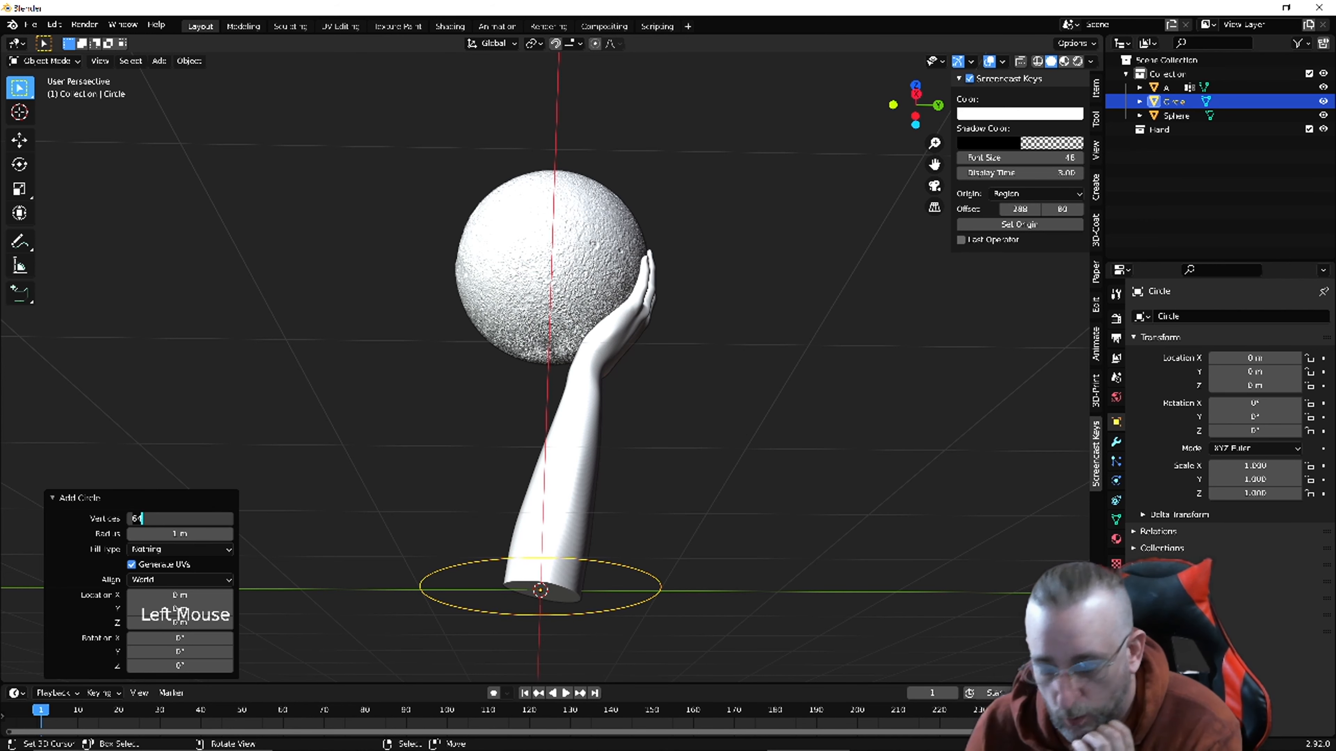
text(96)
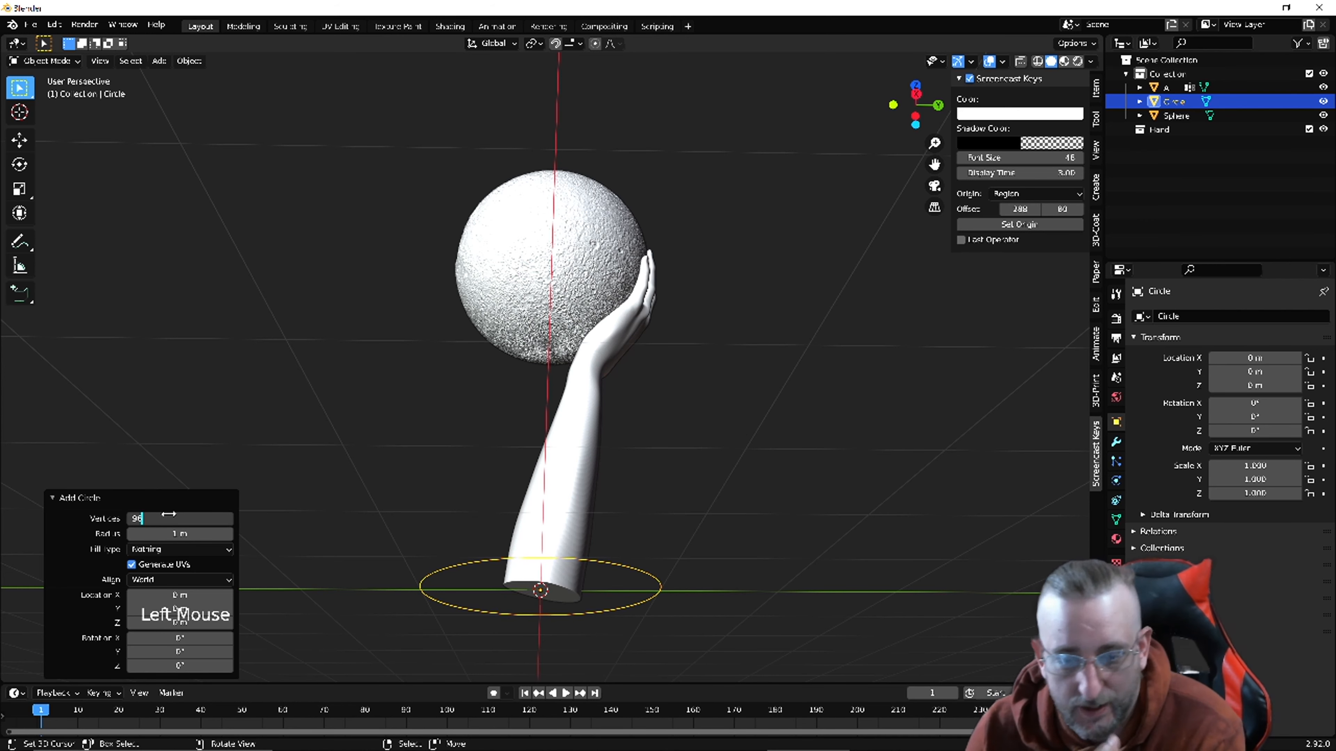
key(Return)
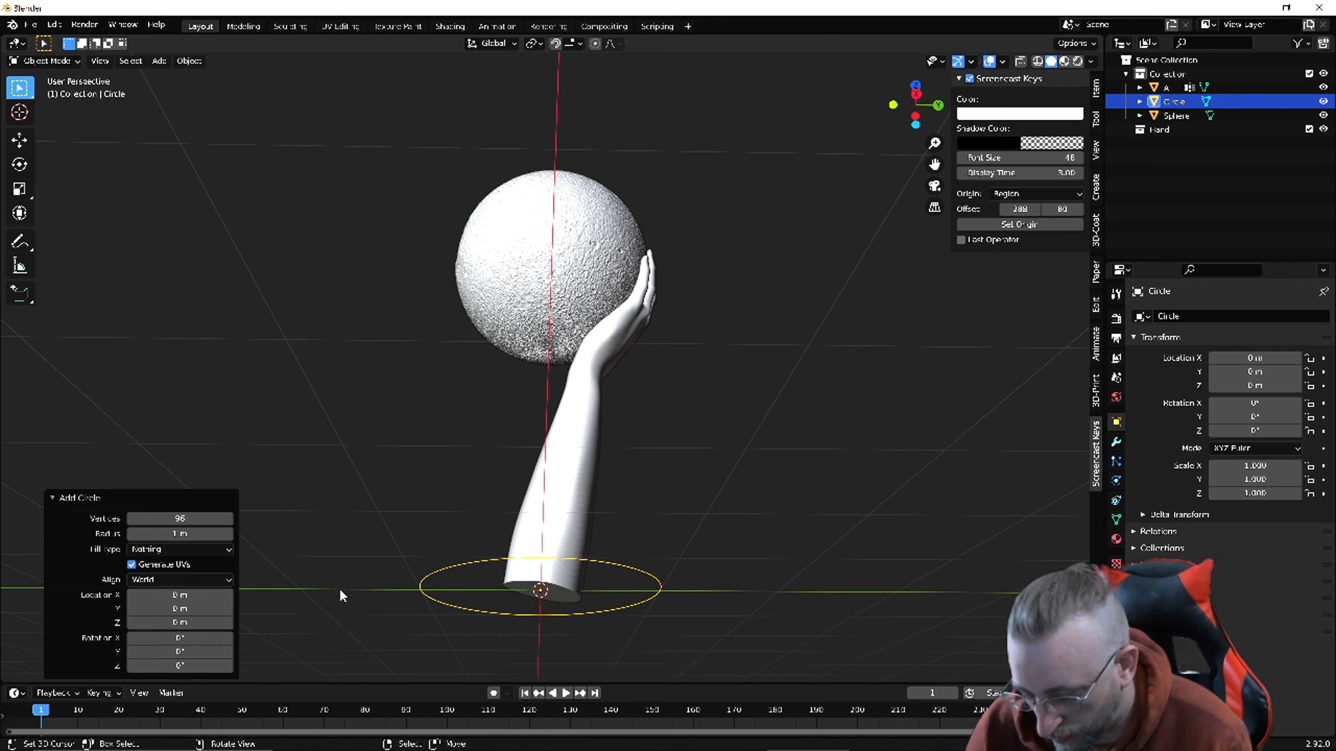
key(ctrl+KP_7)
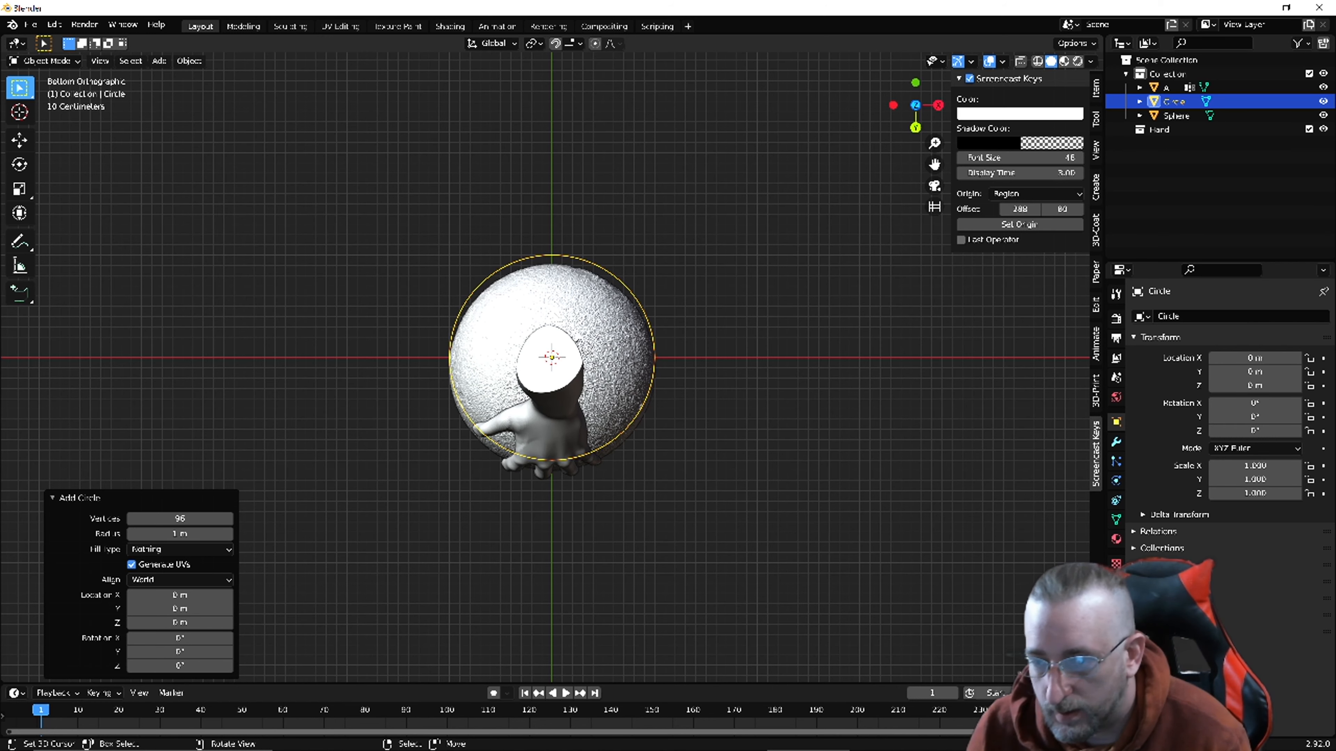
scroll(543, 237, up, 3)
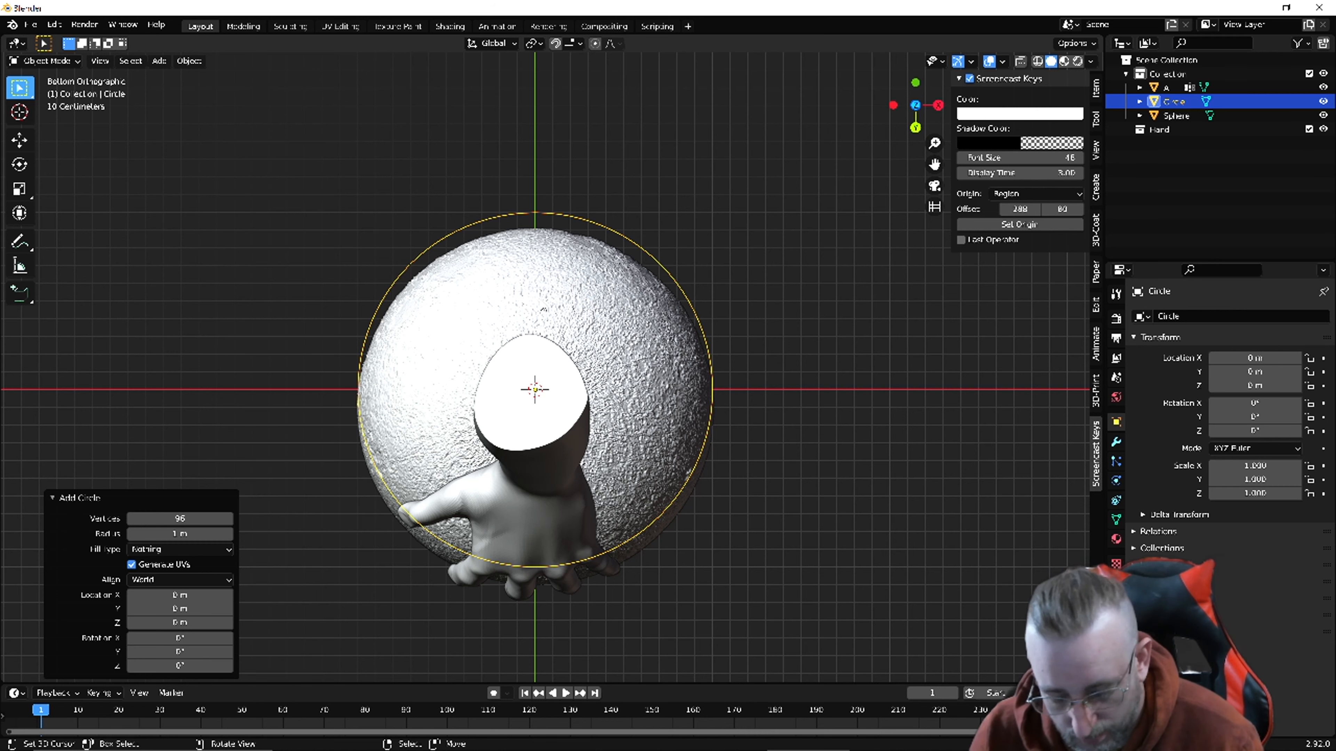
Move the circle's vertices about 0.104 m along the Y axis in Edit Mode so it lines up beneath the sphere.
key(Tab)
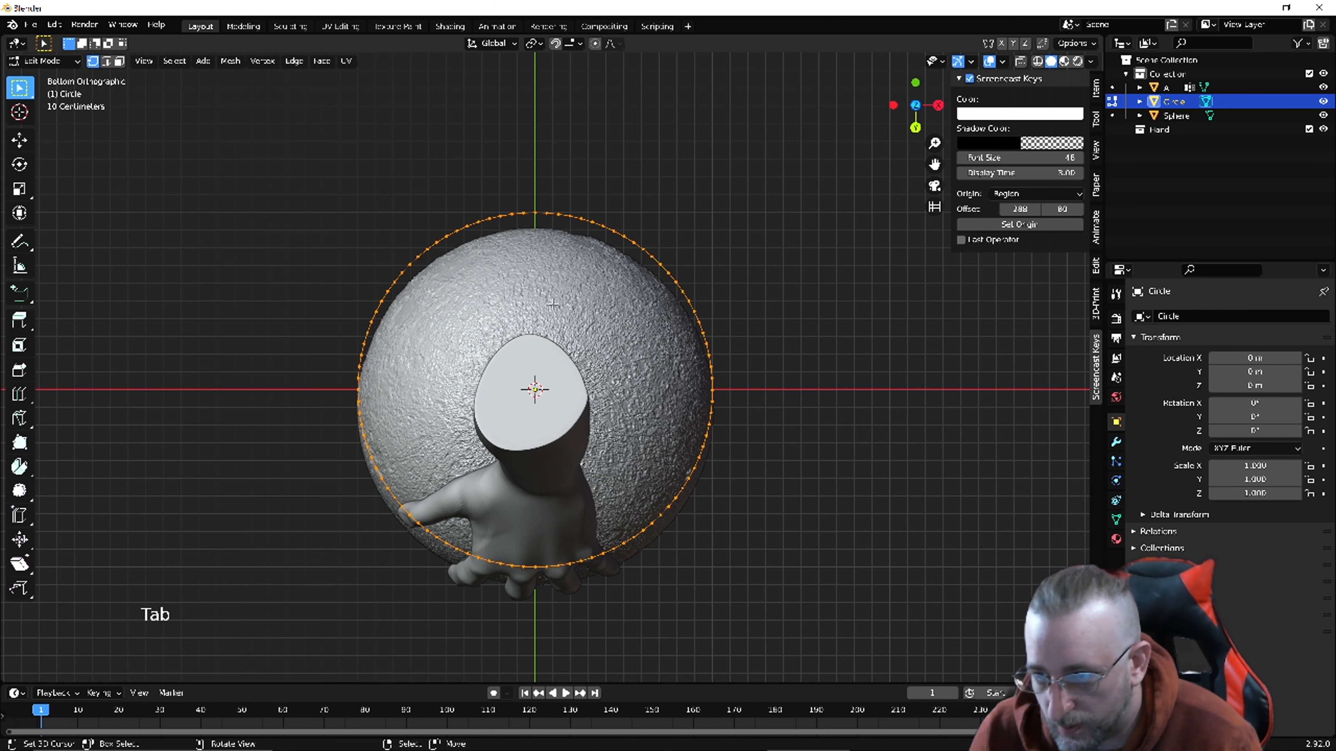
key(g)
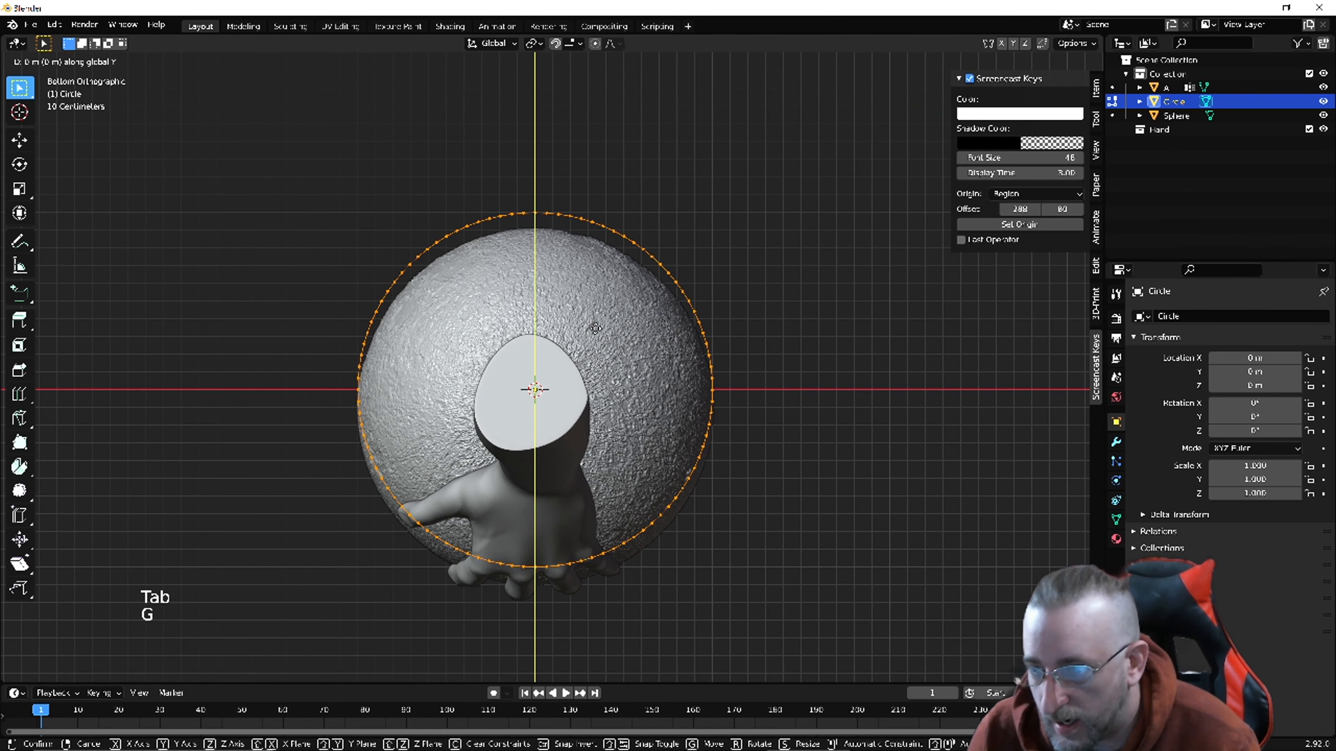
key(y)
click(599, 339)
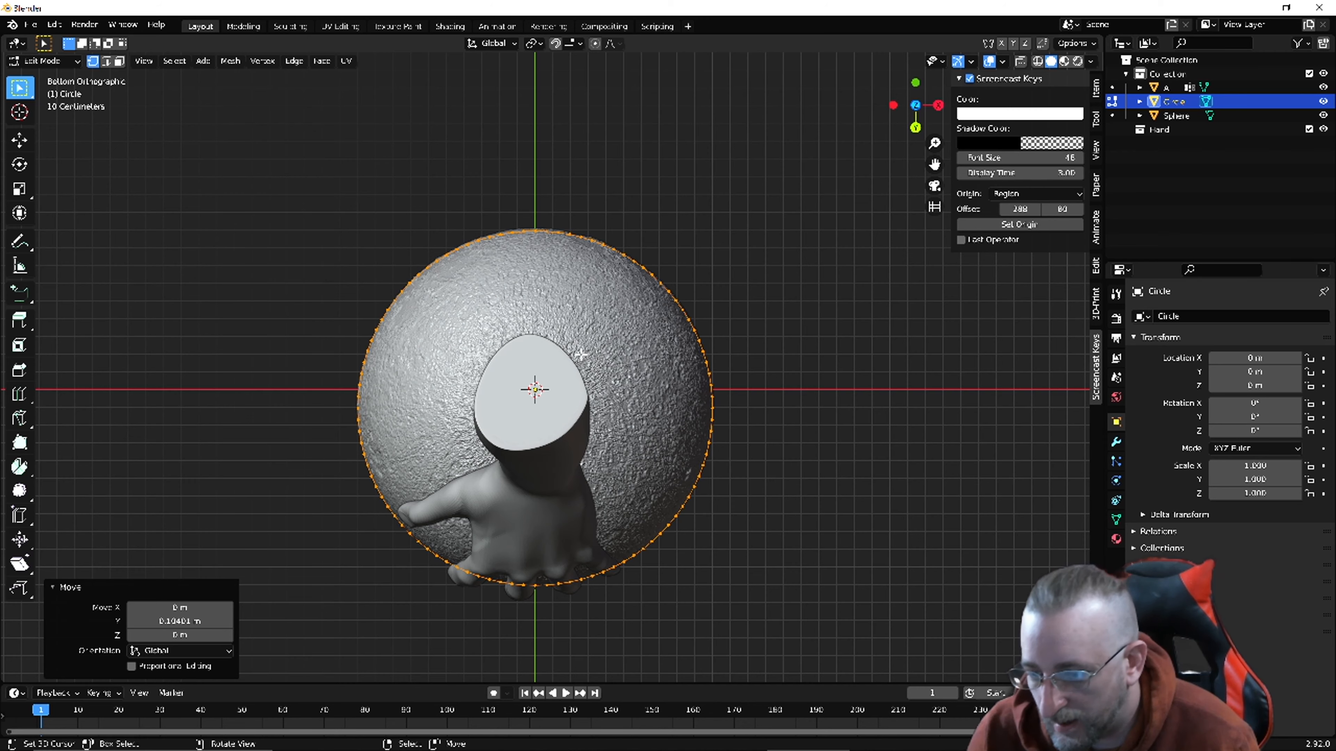
middle_drag(582, 353, 592, 373)
scroll(592, 372, up, 1)
scroll(592, 373, down, 6)
scroll(621, 414, up, 3)
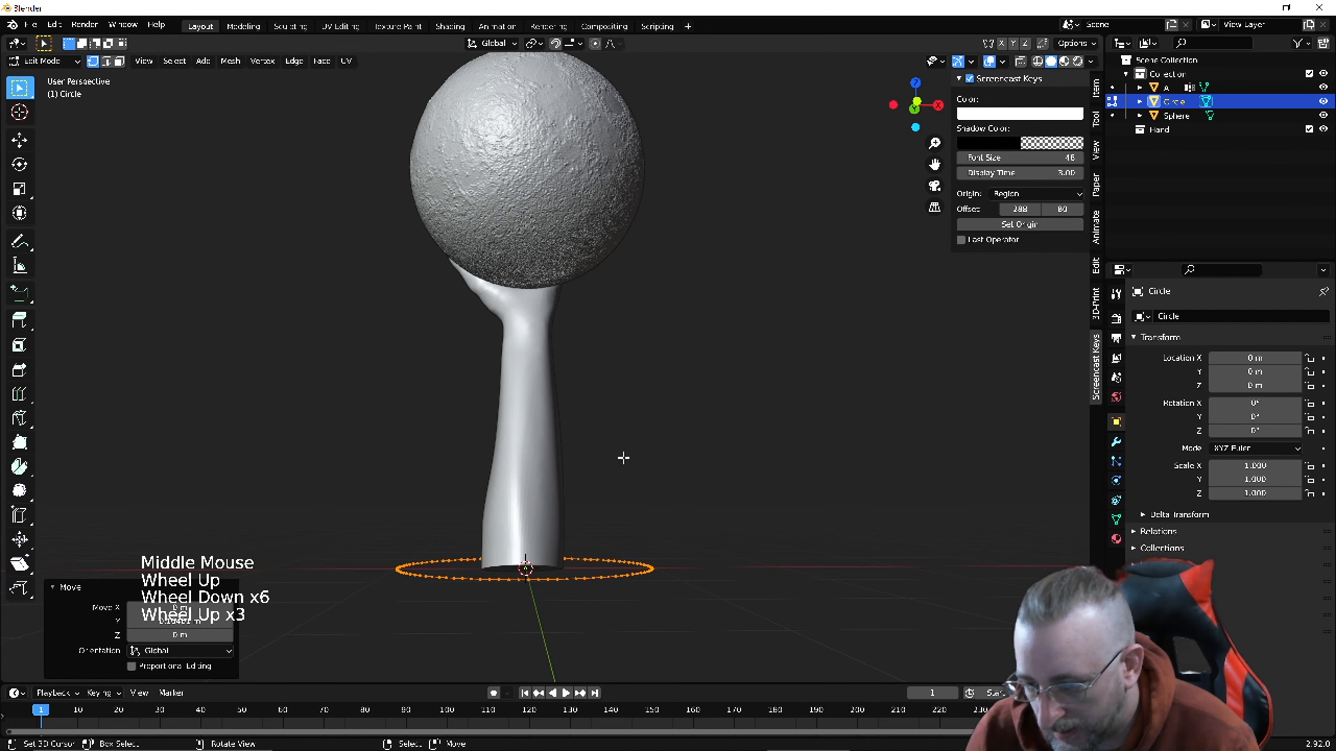
middle_drag(625, 459, 626, 472)
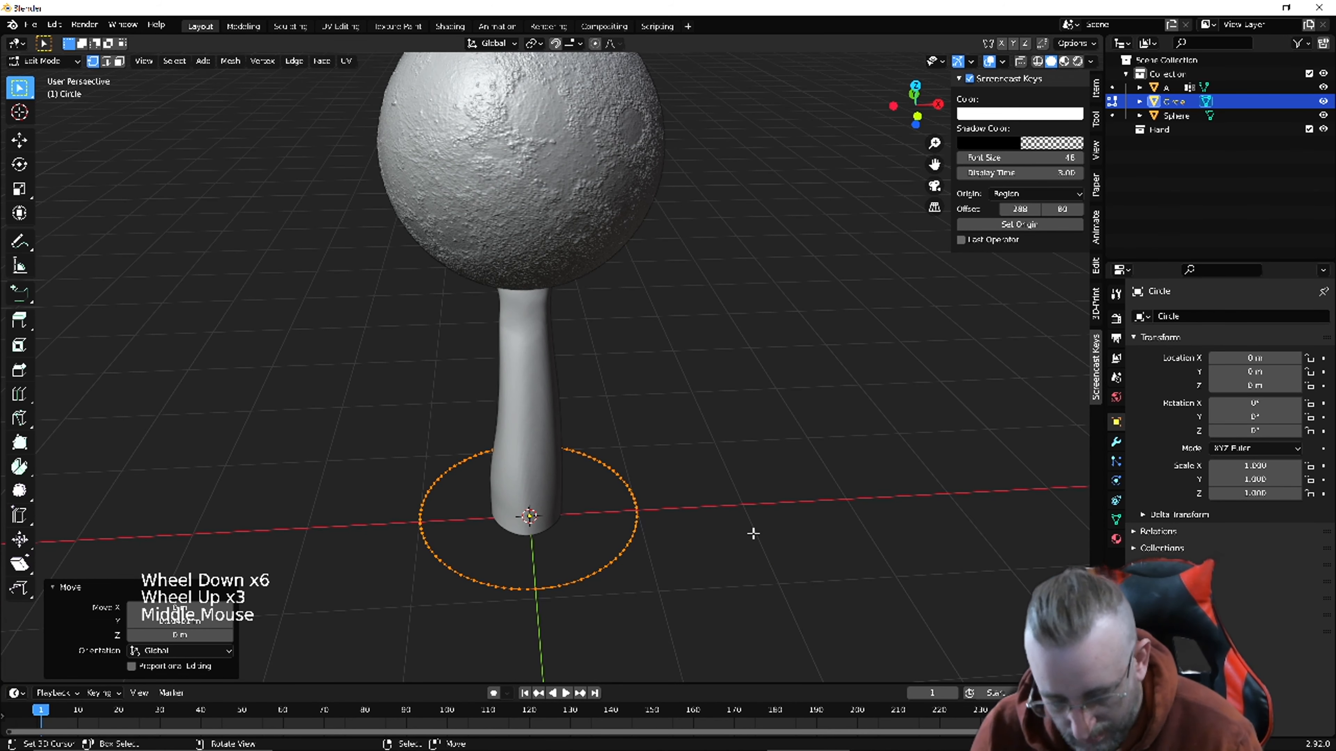
Extrude the circle's edge in place and scale the new ring inward to about 0.276 around the forearm.
key(e)
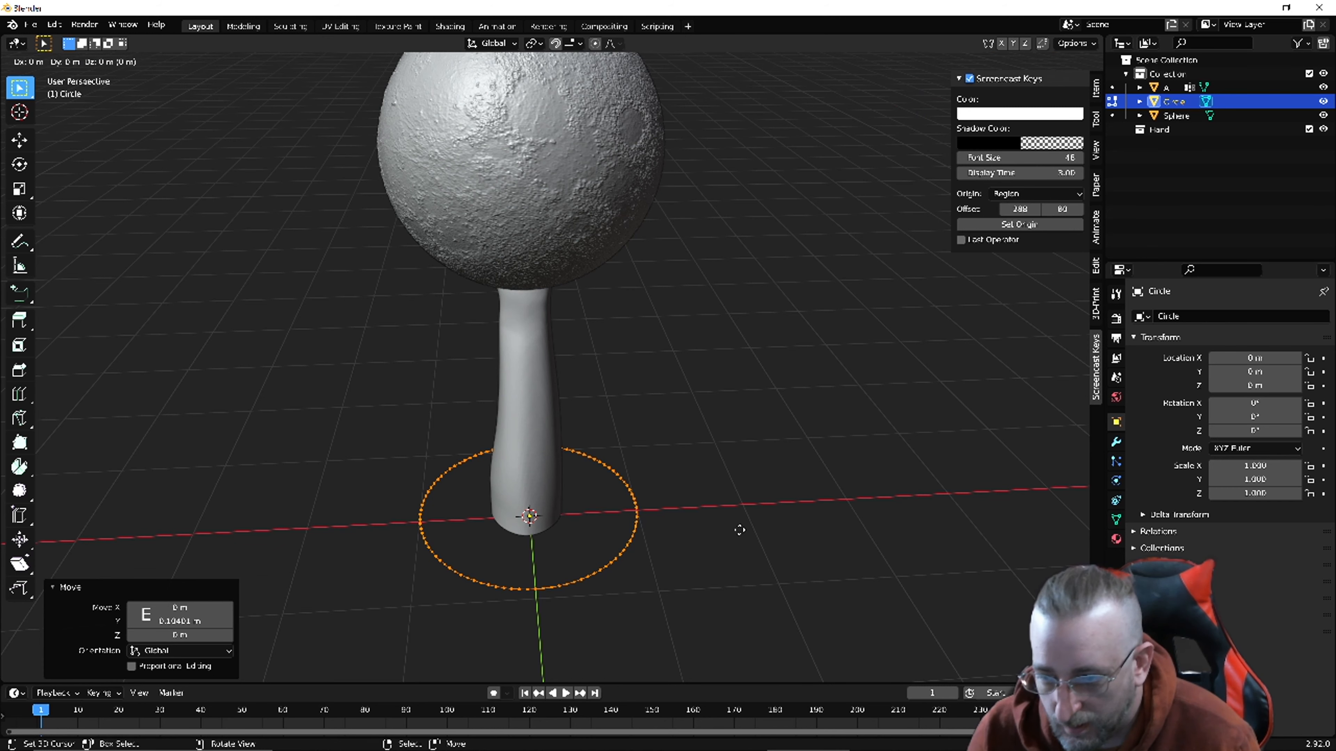
right_click(743, 500)
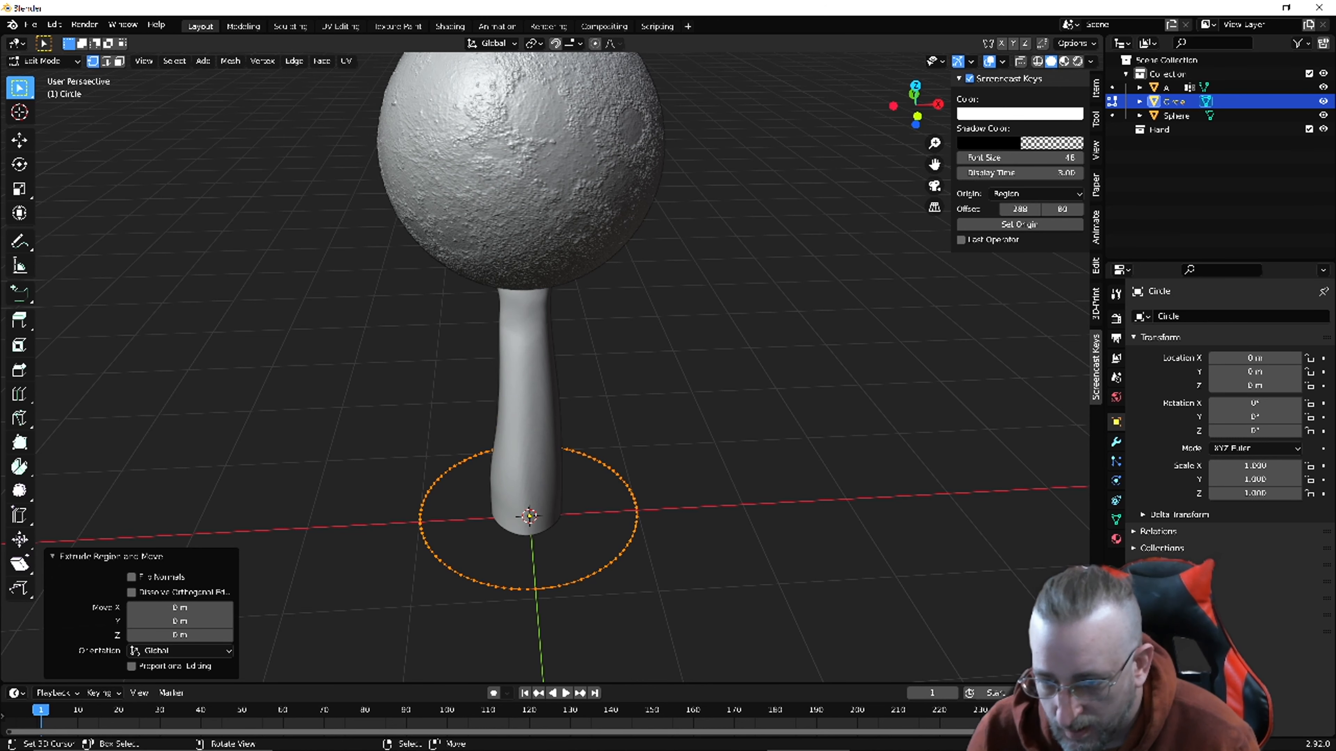
key(s)
click(632, 546)
middle_drag(623, 549, 461, 524)
scroll(583, 560, up, 6)
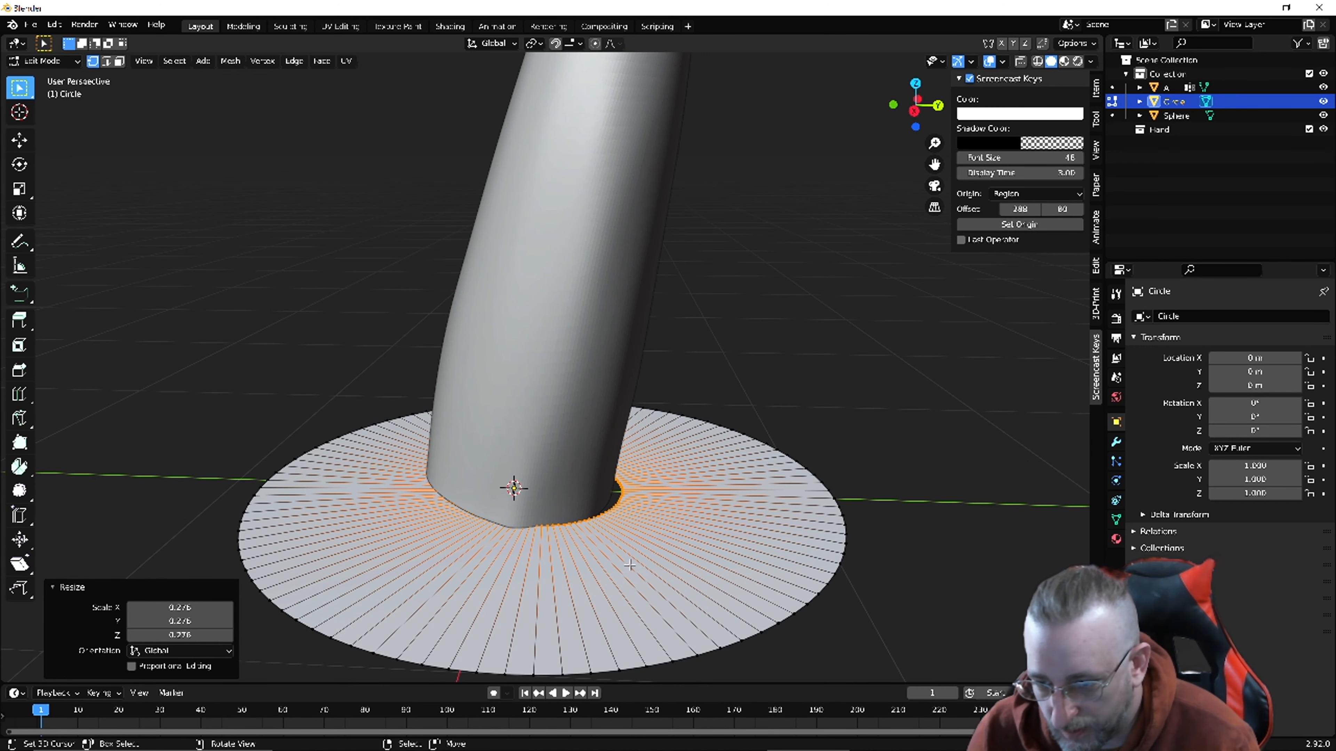
middle_drag(647, 509, 726, 609)
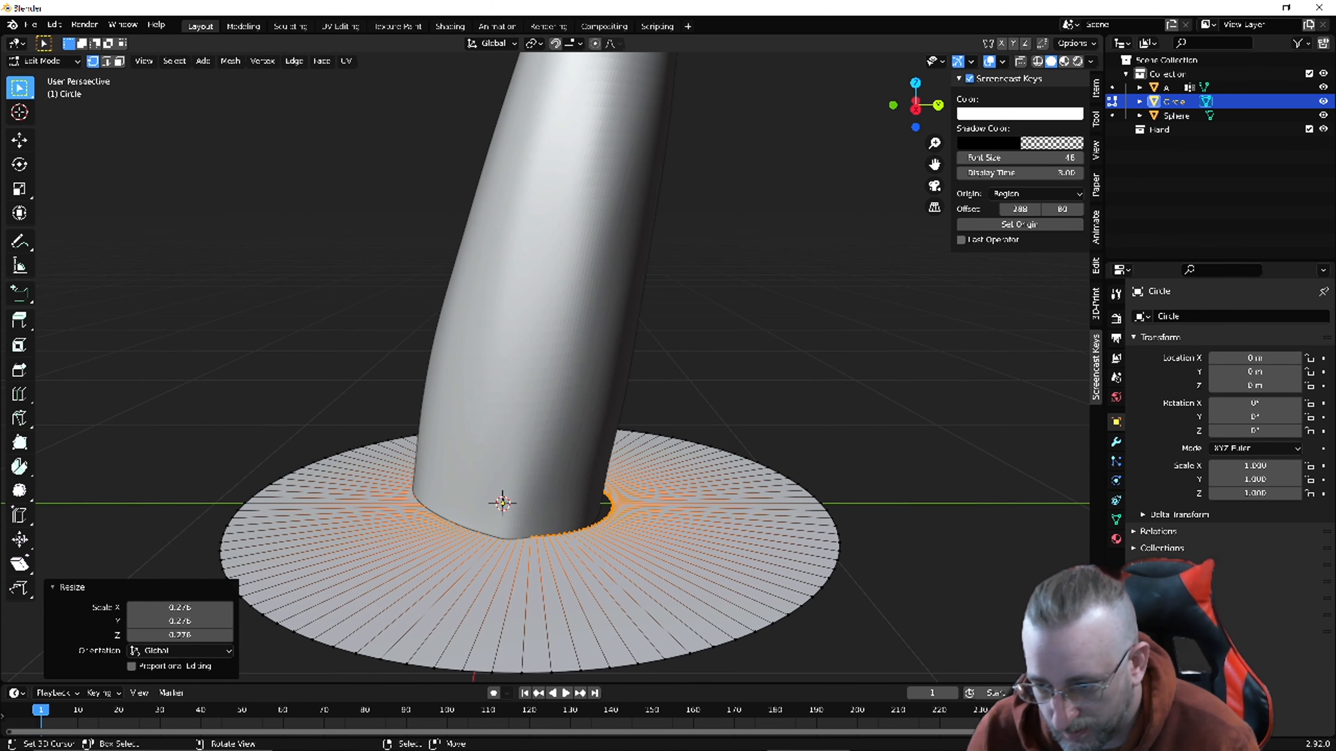
Fill the inner ring with a face and shift it horizontally so it sits beneath the forearm's end.
key(s)
mouse_move(654, 581)
middle_down()
mouse_move(626, 584)
mouse_move(641, 578)
middle_up()
key(f)
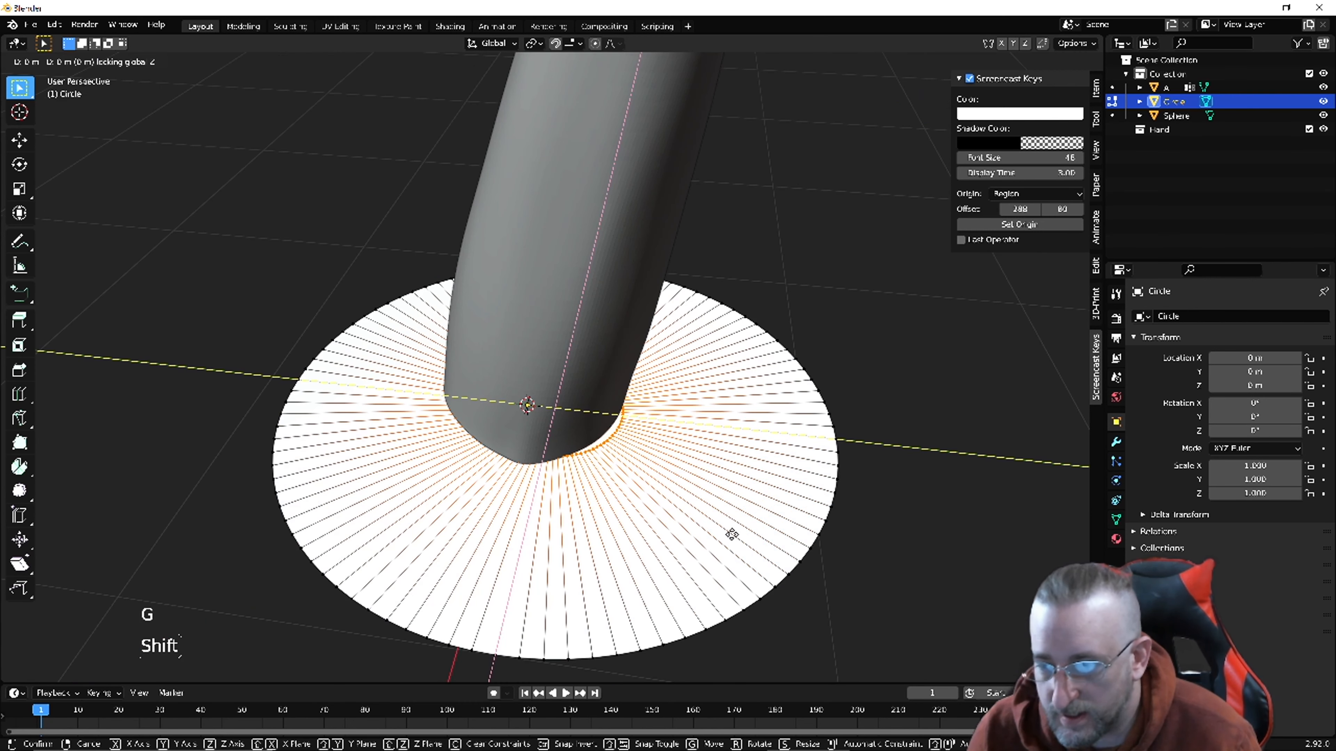
click(768, 518)
middle_drag(768, 519, 768, 518)
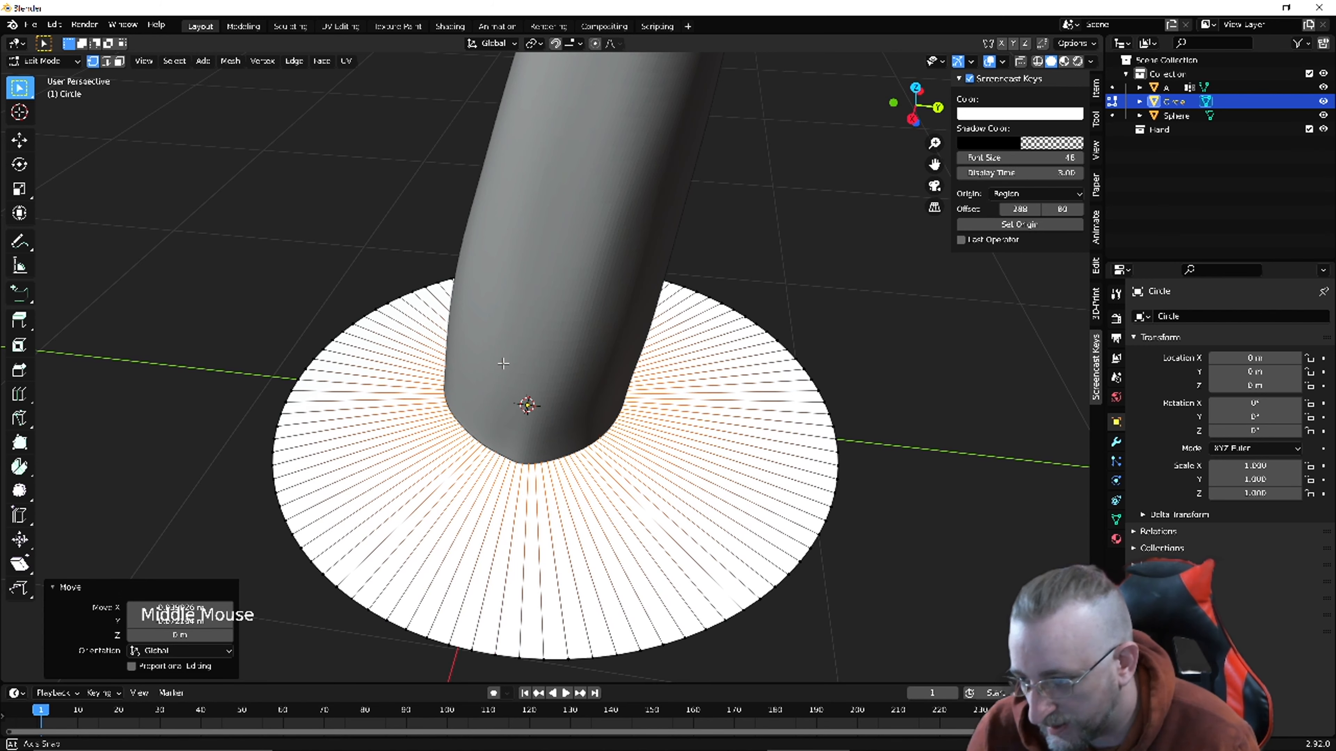
Return to Object Mode and raise the disc about 0.094 m along Z so the forearm's lower end passes through it.
middle_drag(503, 363, 503, 367)
scroll(701, 347, up, 1)
scroll(701, 347, down, 4)
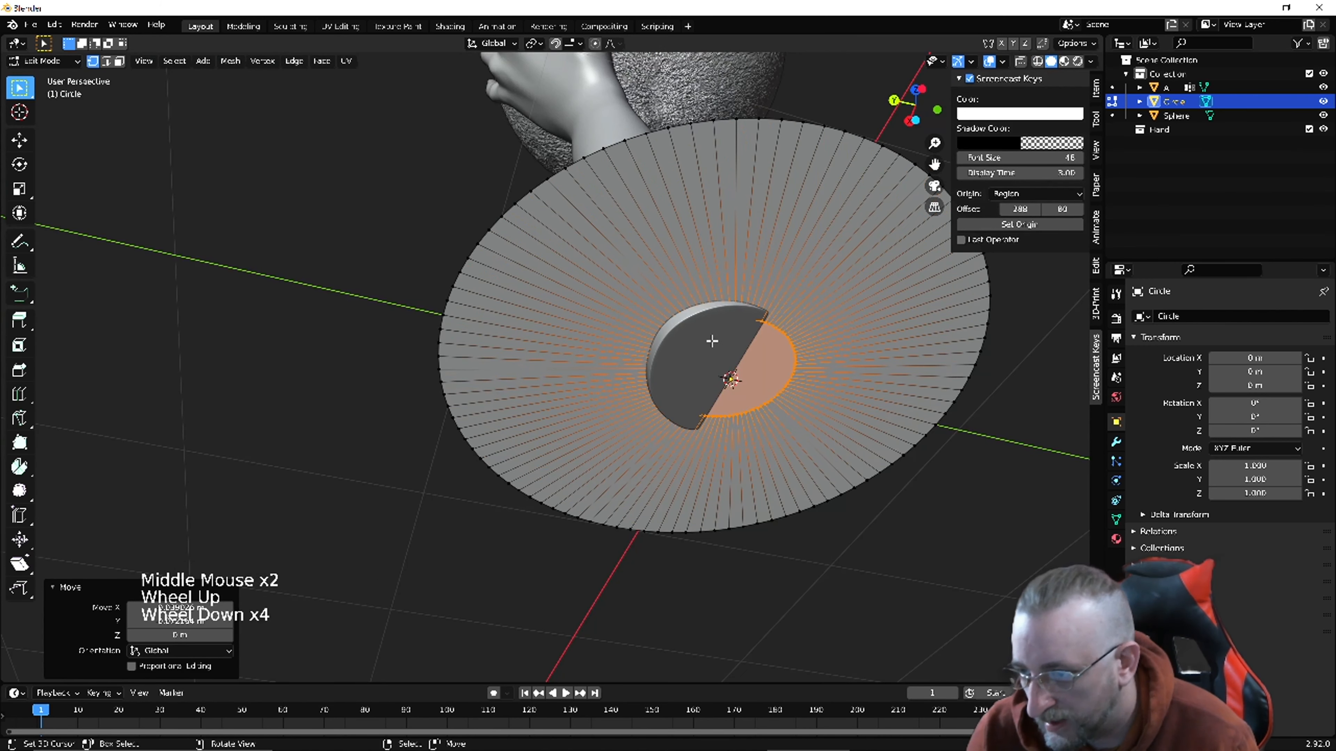
scroll(710, 343, up, 1)
key(Tab)
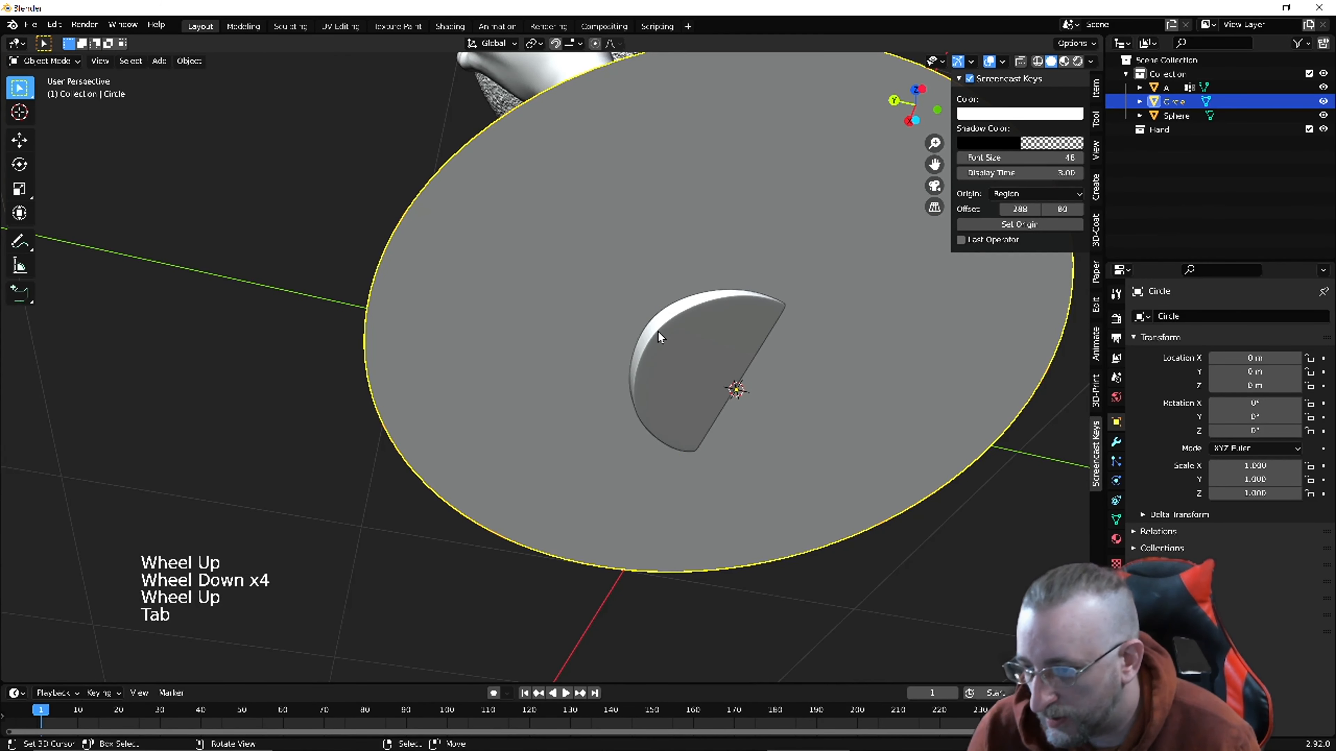
middle_drag(658, 337, 662, 364)
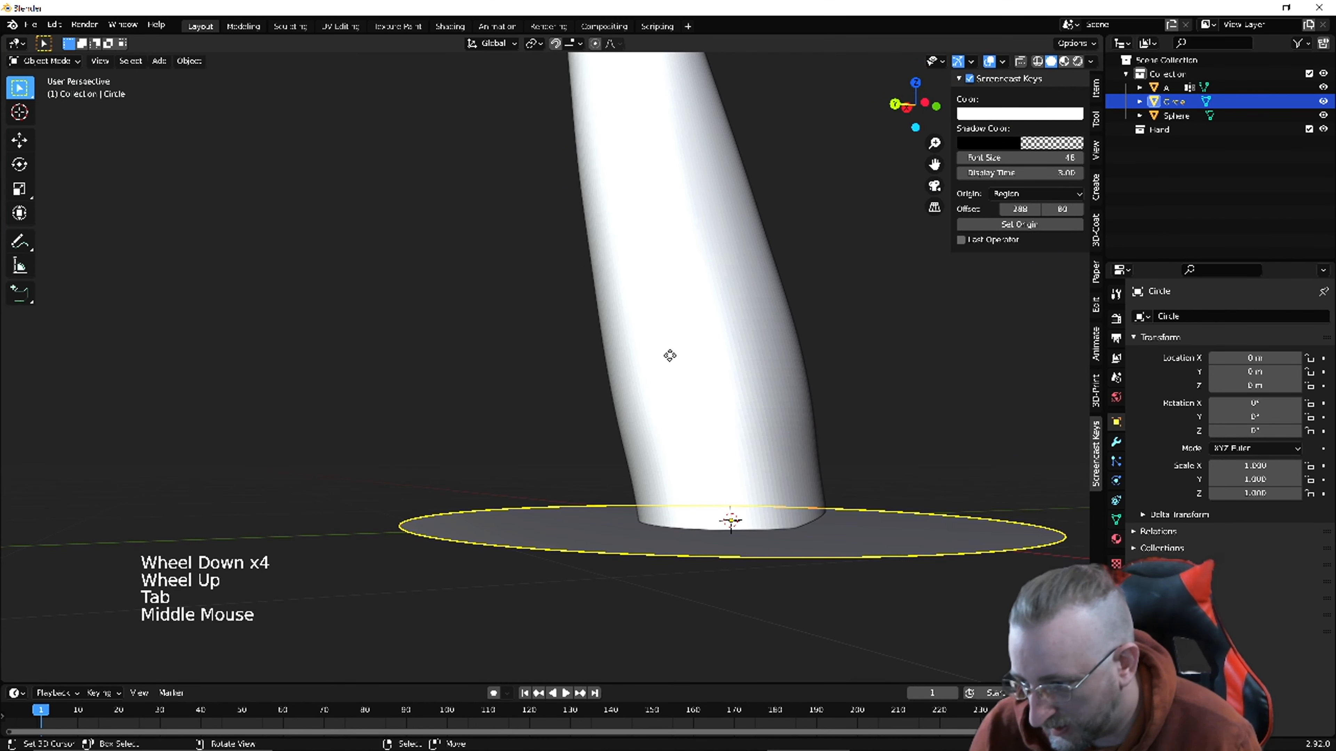
key(g)
click(670, 458)
middle_drag(670, 457, 622, 439)
middle_drag(622, 325, 635, 390)
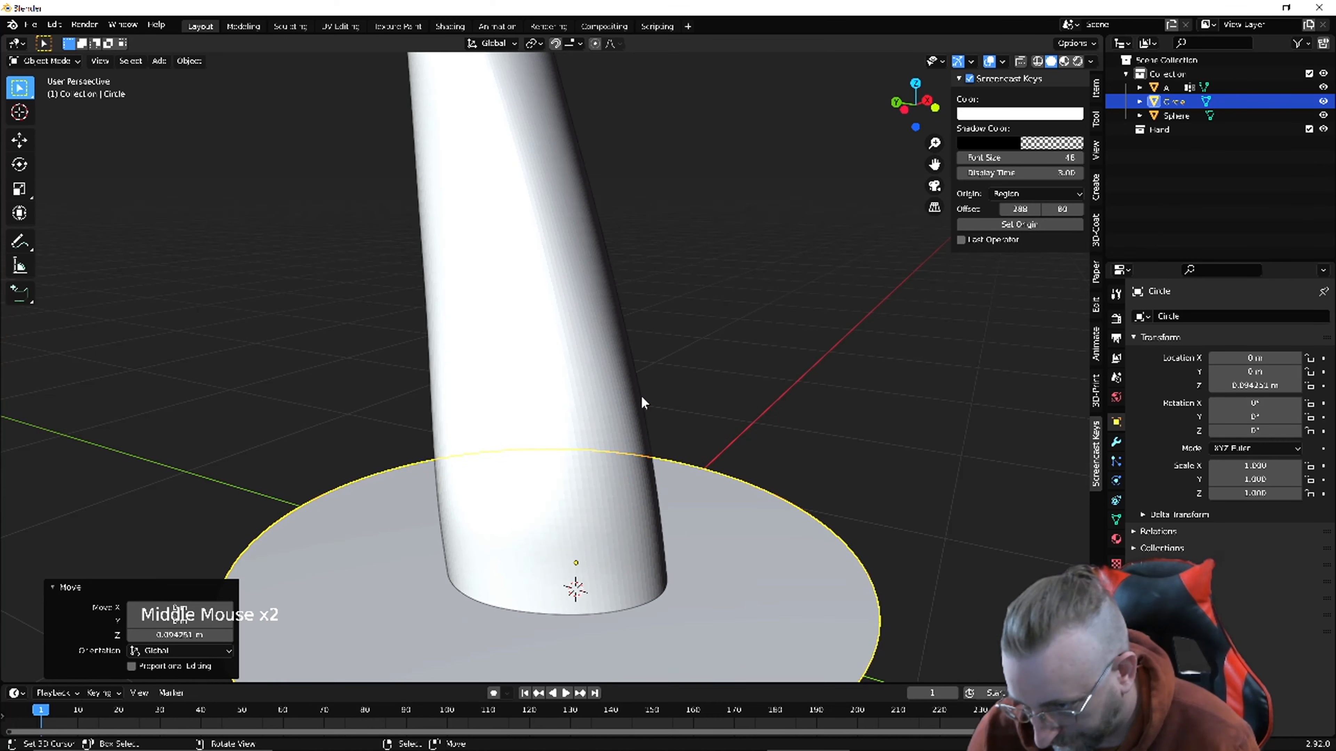
scroll(640, 396, down, 2)
Extrude the disc's outer edge loop down about 0.23 m and fill the open underside with a face.
key(Tab)
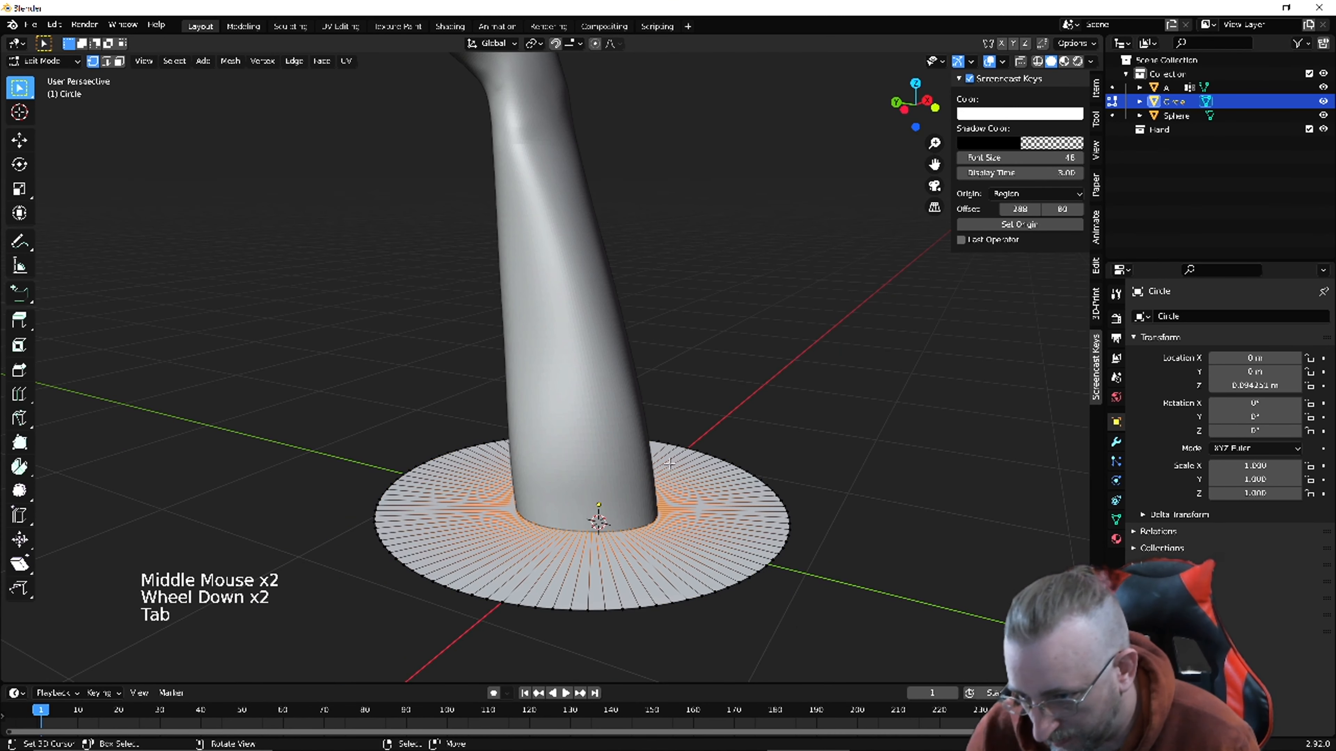
middle_drag(671, 464, 576, 216)
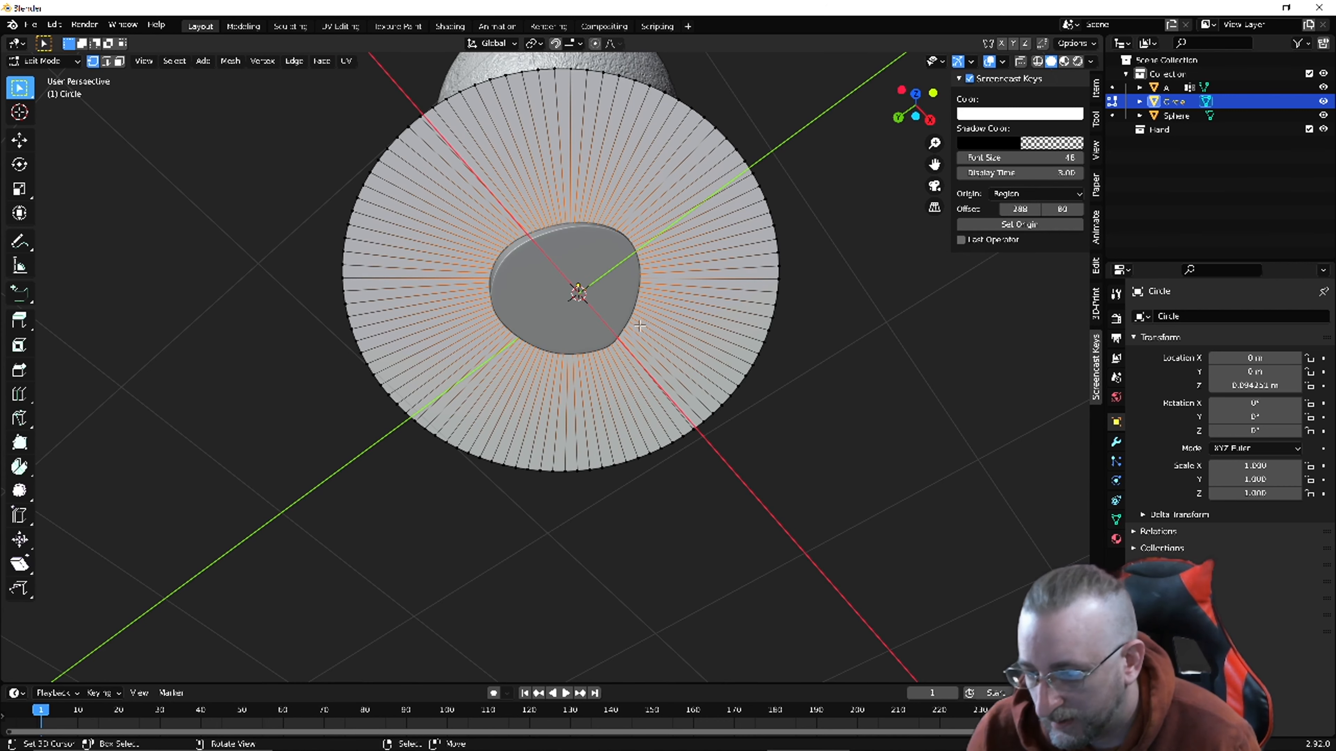
middle_drag(640, 230, 710, 479)
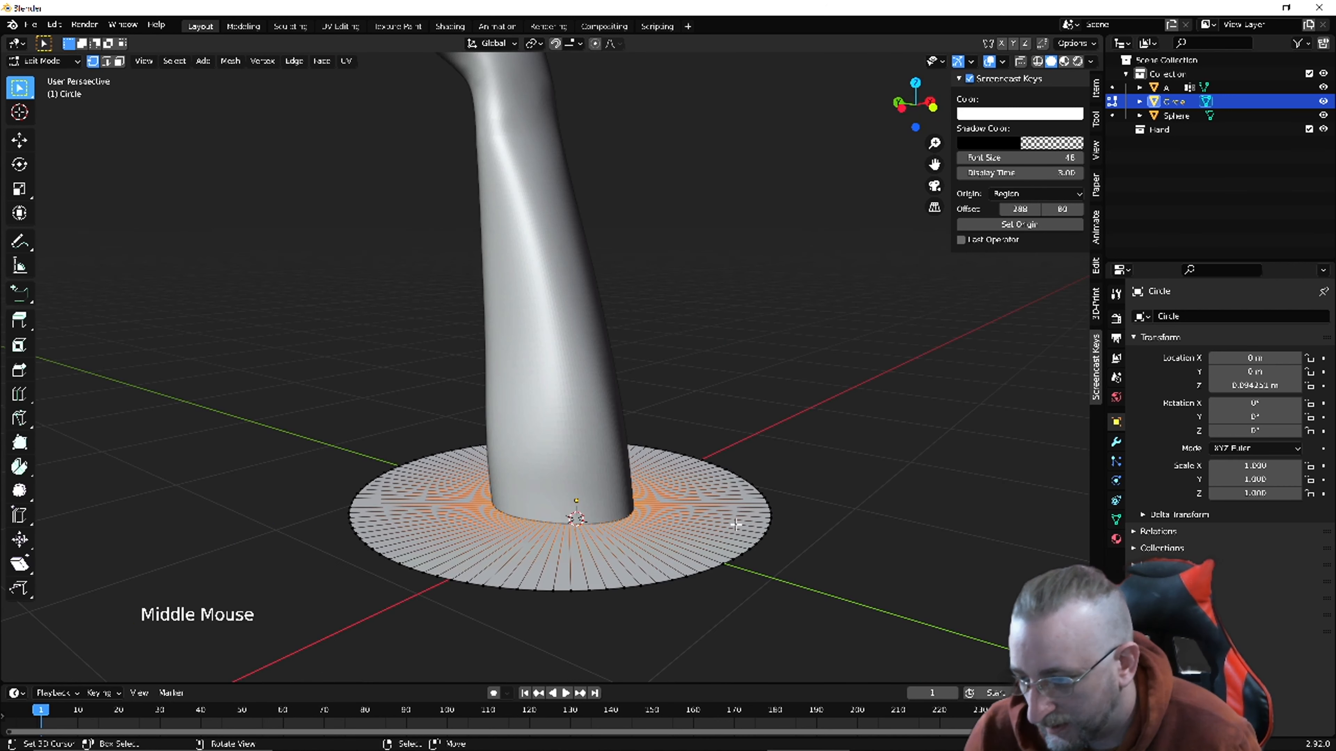
alt+right_click(755, 550)
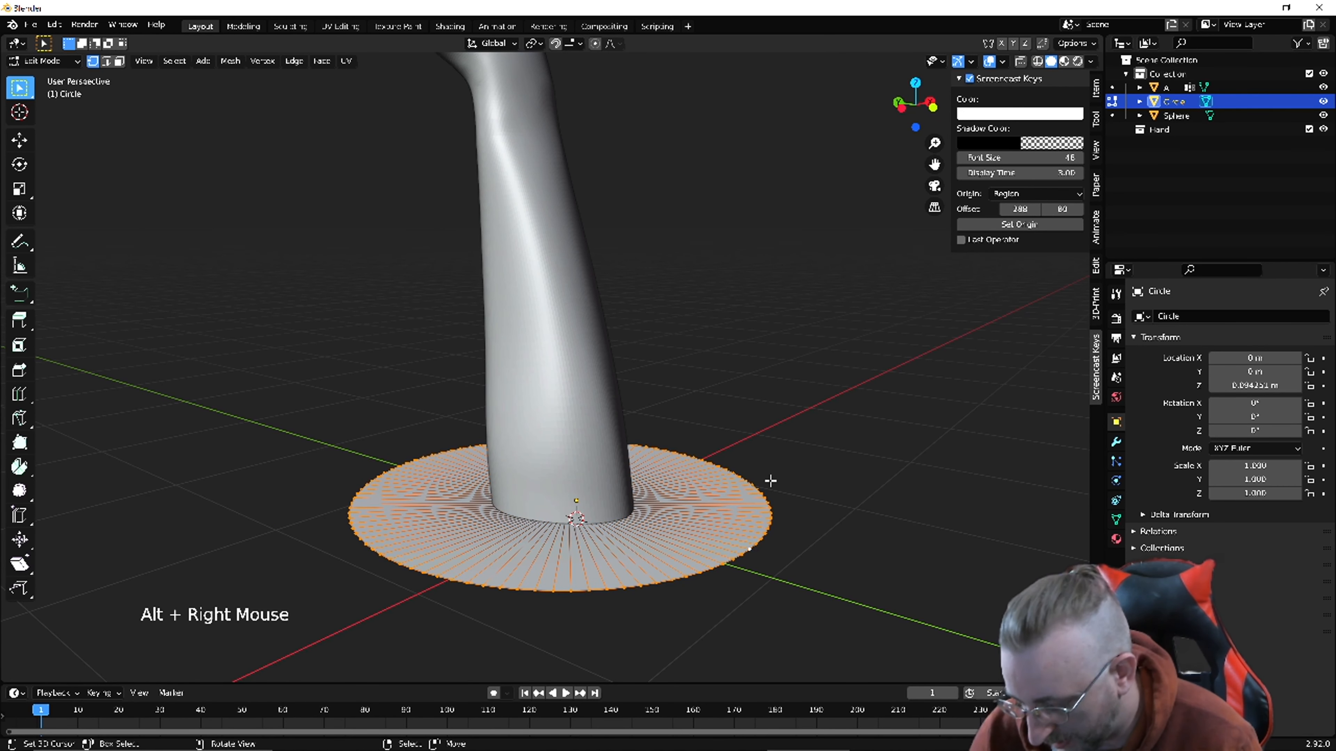
key(KP_1)
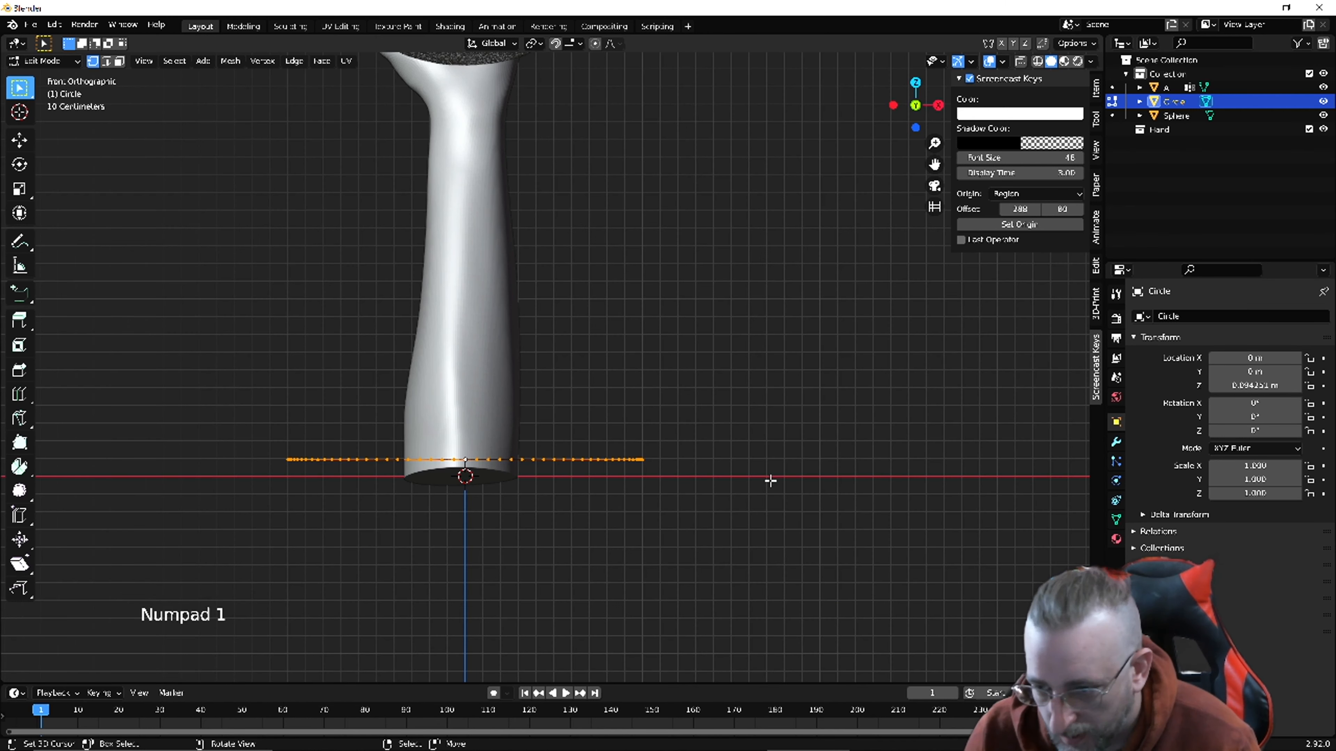
key(e)
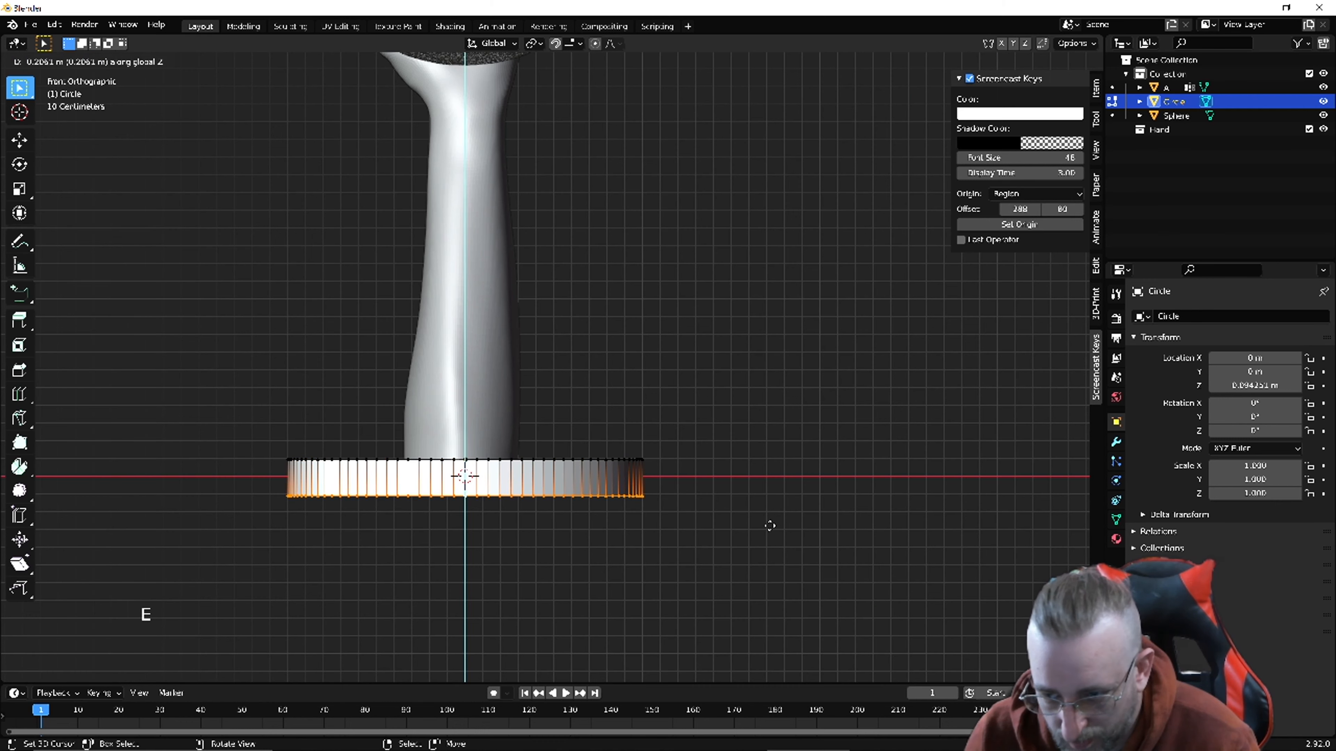
click(769, 531)
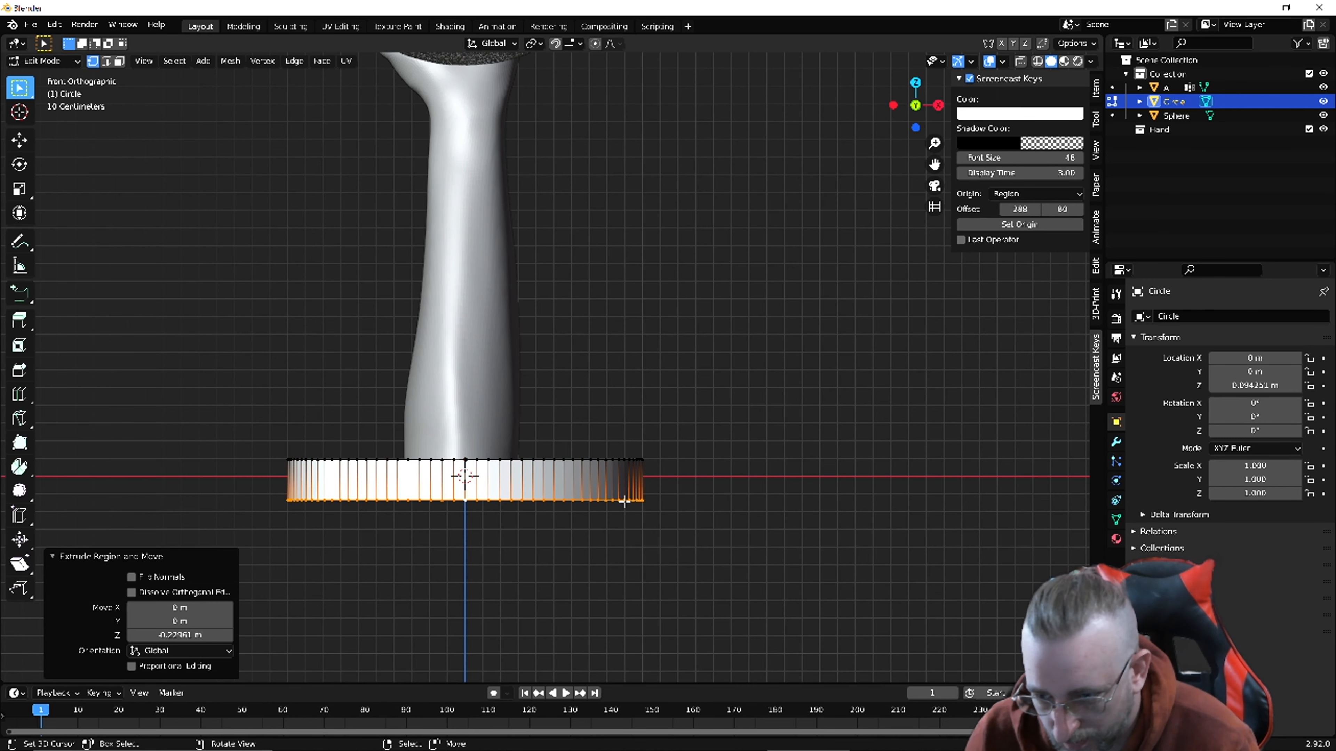
middle_drag(627, 470, 617, 442)
key(f)
key(Tab)
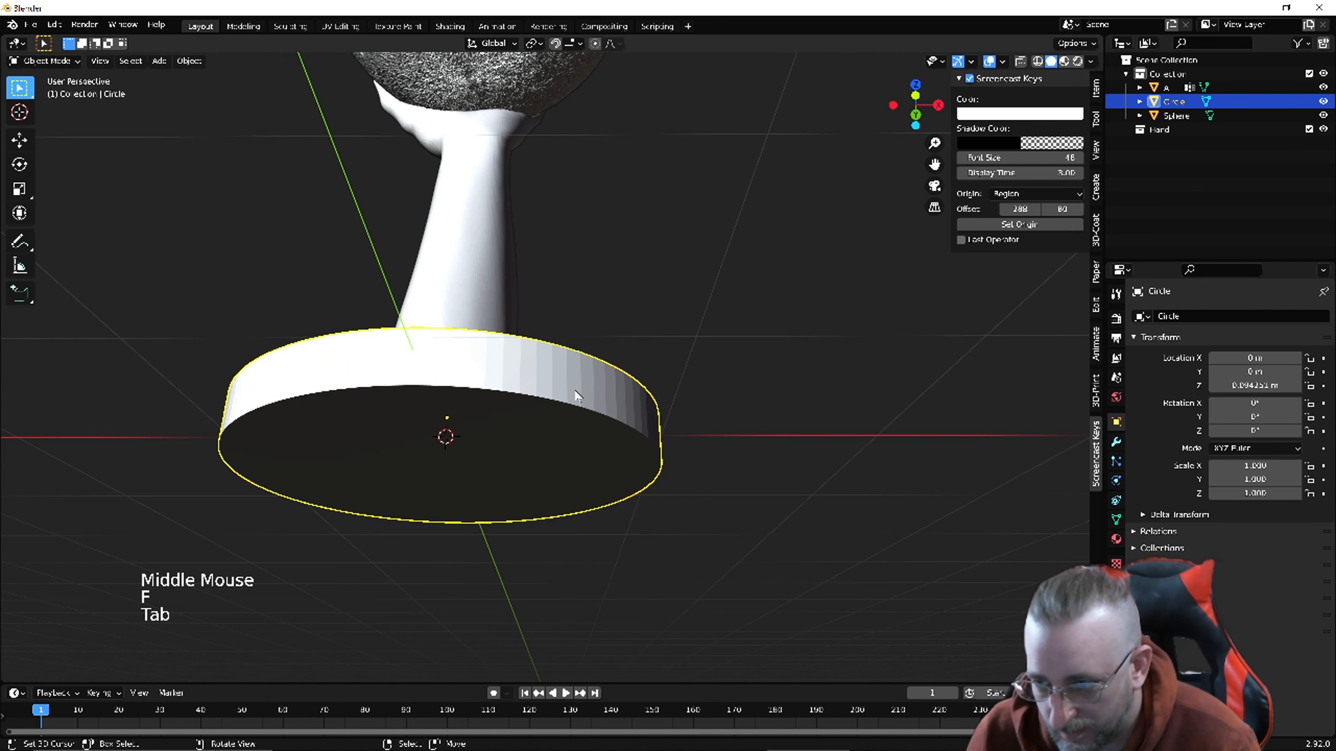
Select the arm object and rename it Hand.
scroll(526, 366, down, 5)
scroll(526, 366, up, 4)
middle_drag(479, 396, 515, 495)
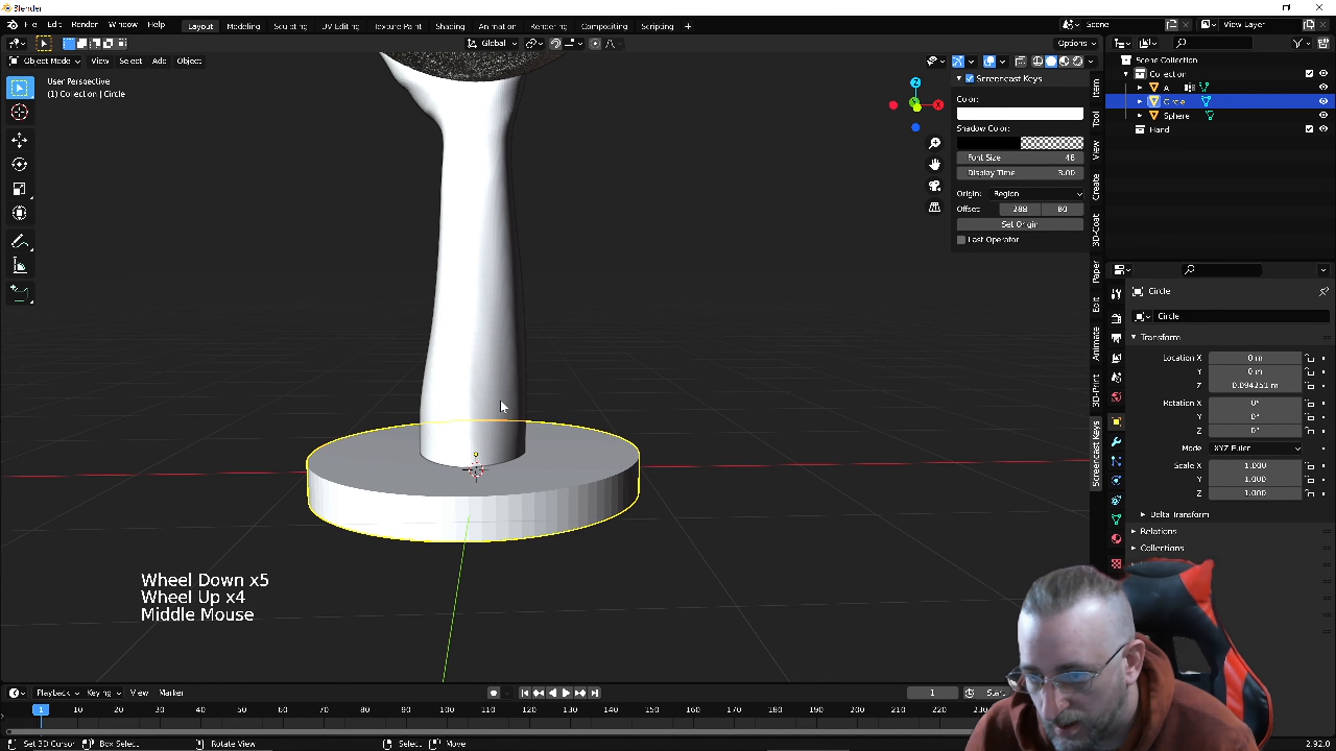
scroll(499, 398, down, 5)
scroll(499, 398, up, 2)
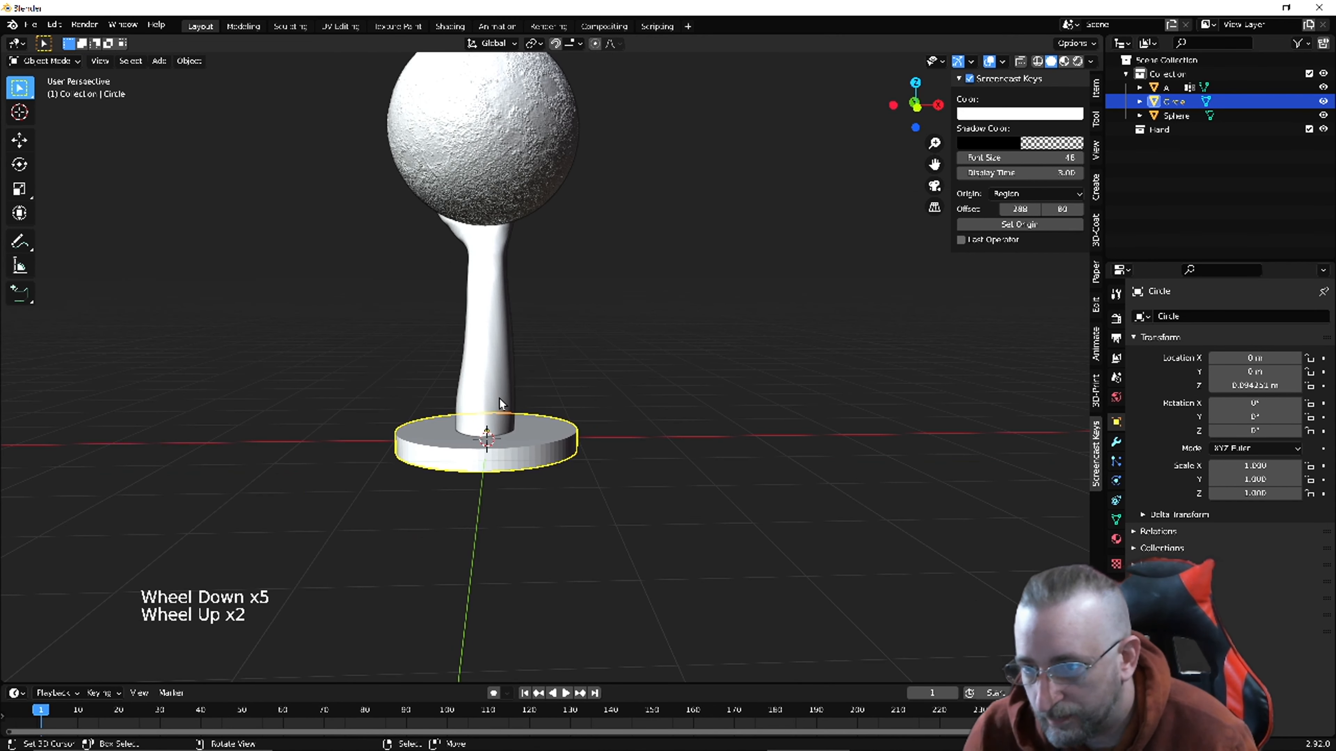
double_click(489, 334)
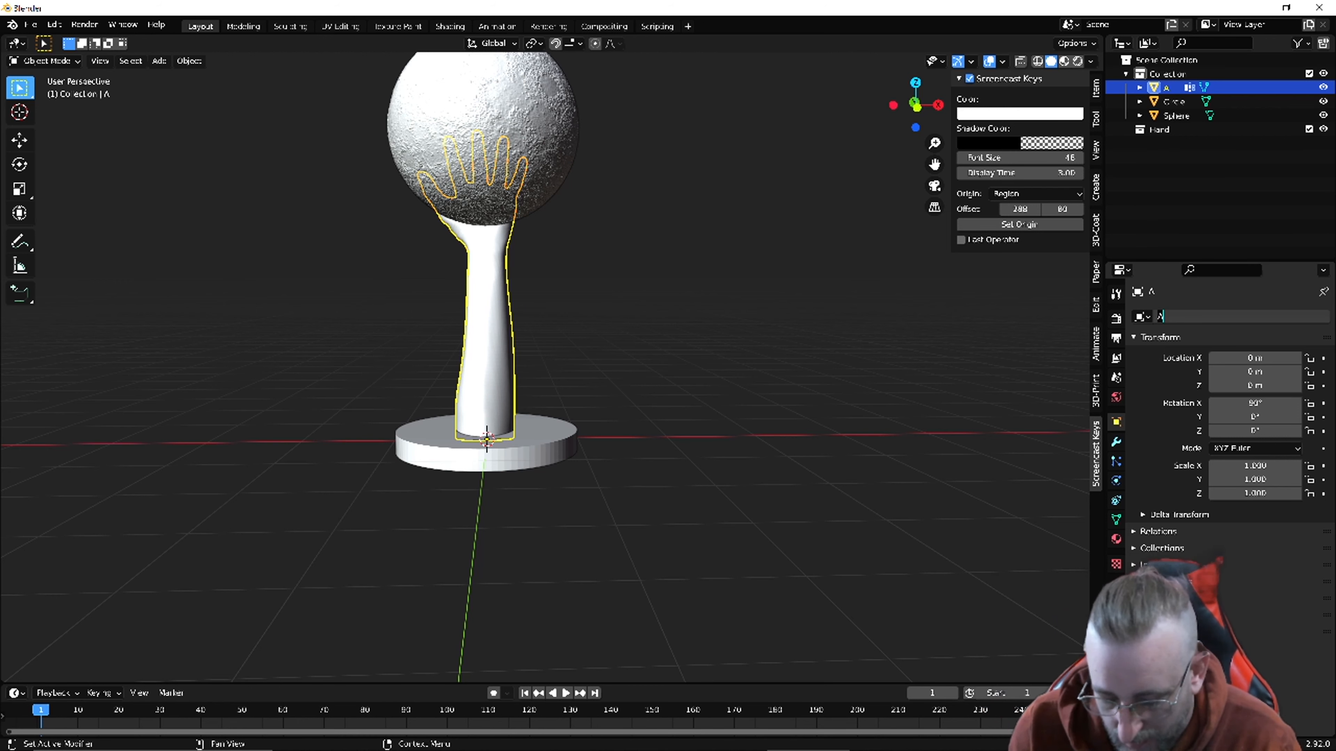
text(Hand)
key(Return)
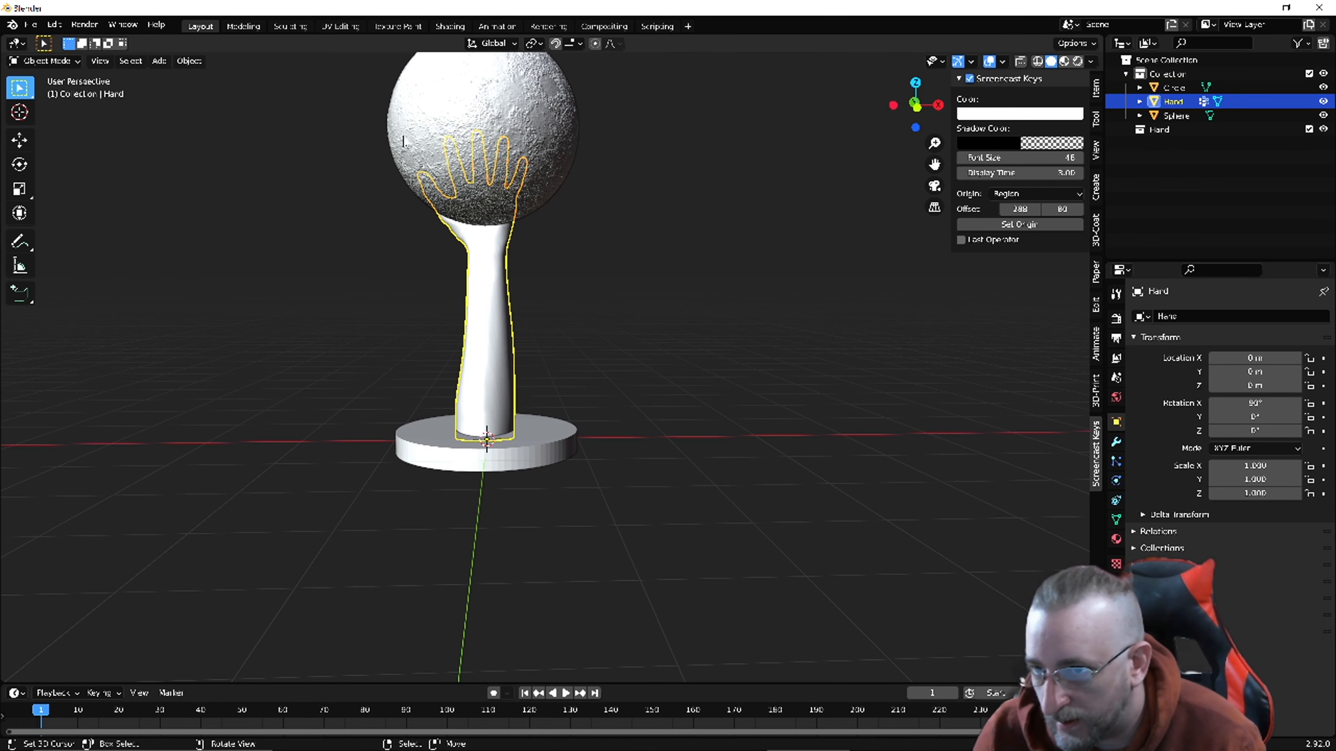
Select the rough-surfaced sphere and rename it Moon.
right_click(487, 84)
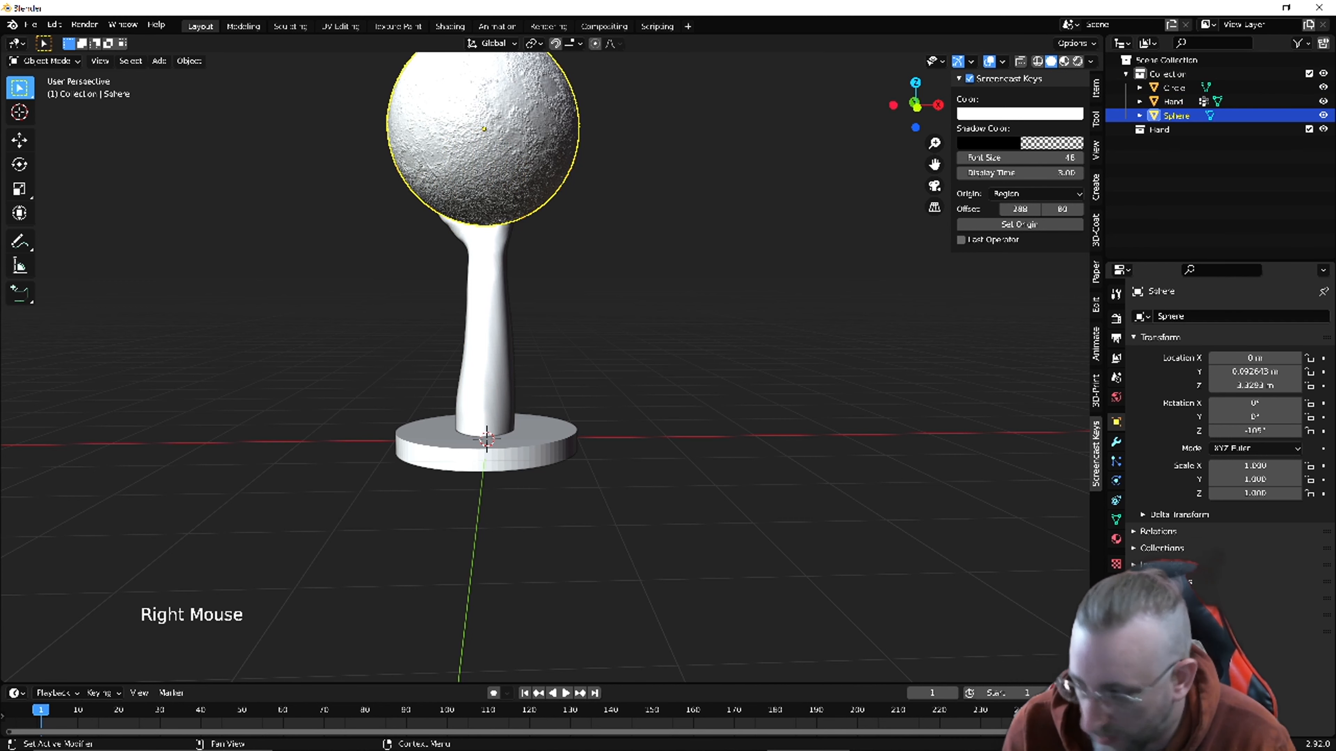
double_click(1172, 318)
text(Moon)
key(Return)
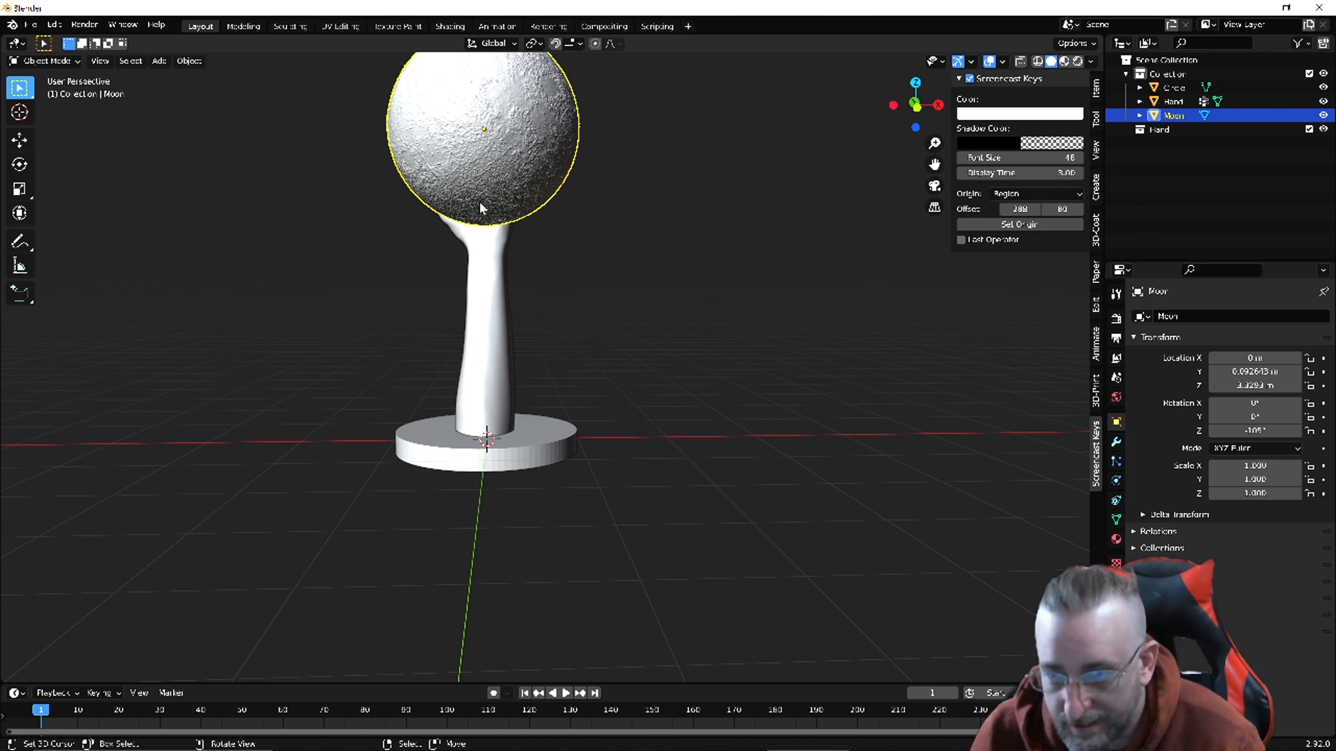
Hide the Moon and Hand objects so only the circular base stays in view.
key(h)
right_click(480, 214)
key(h)
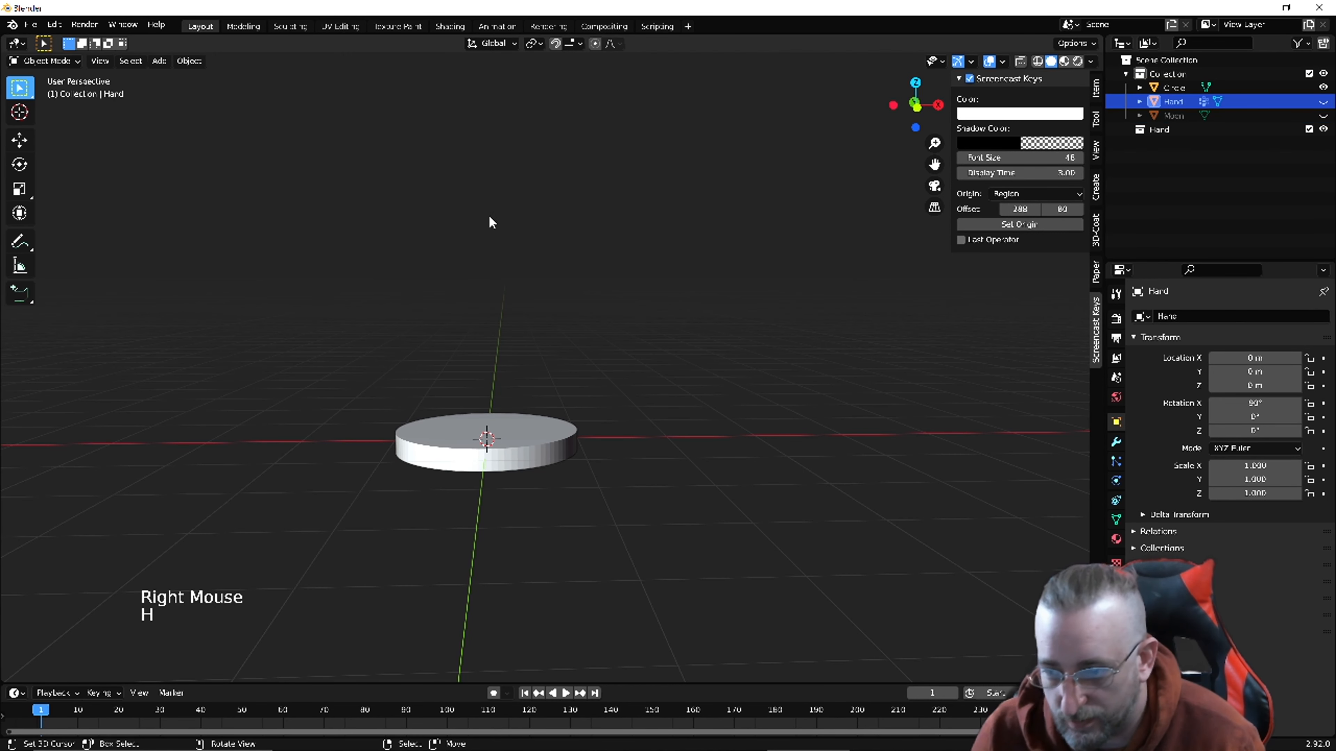
Select the circular base and add a Boolean modifier to it.
middle_drag(625, 401, 516, 417)
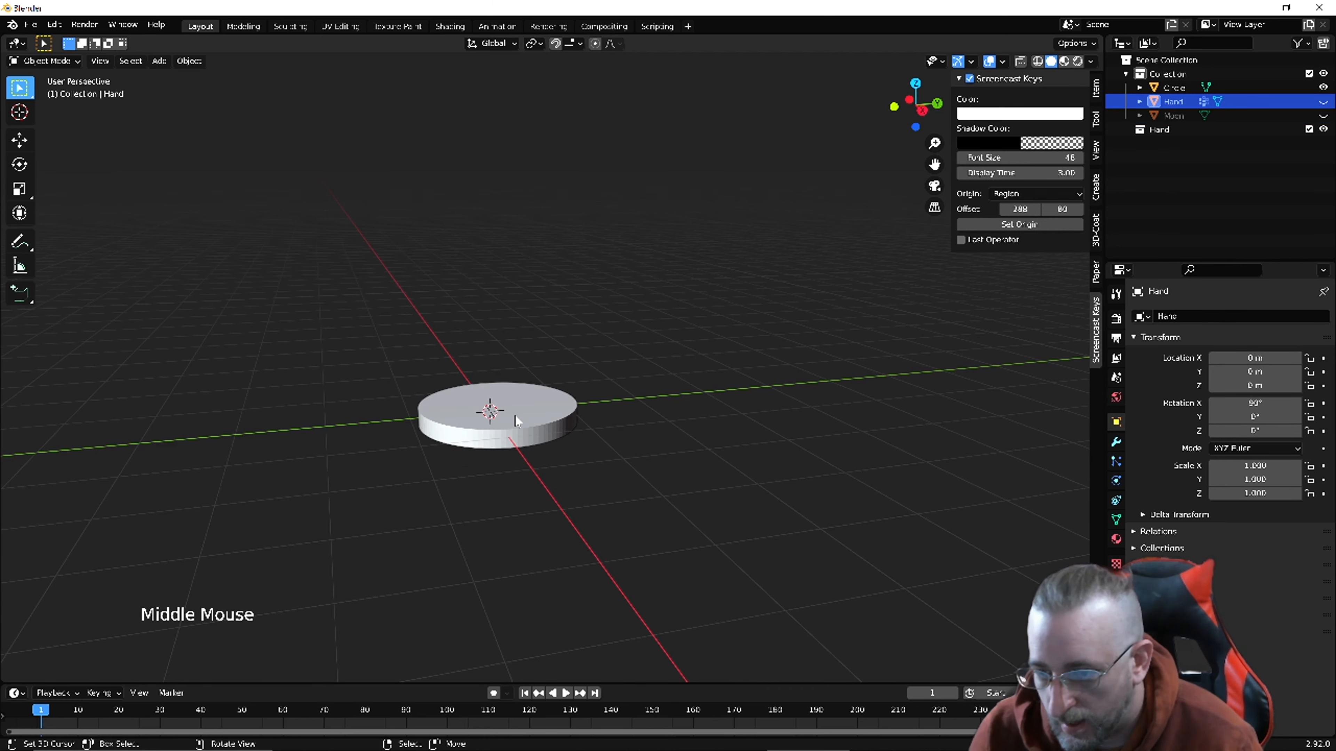
right_click(516, 421)
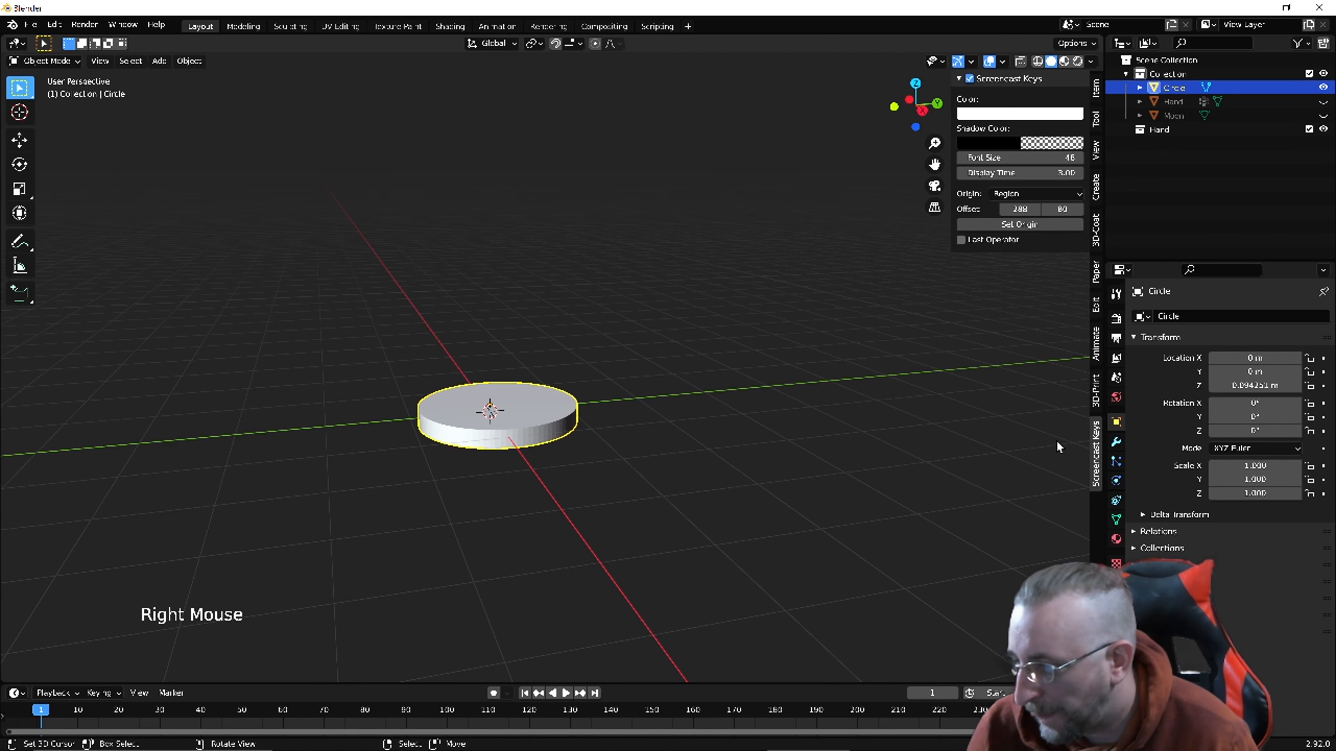
click(1116, 442)
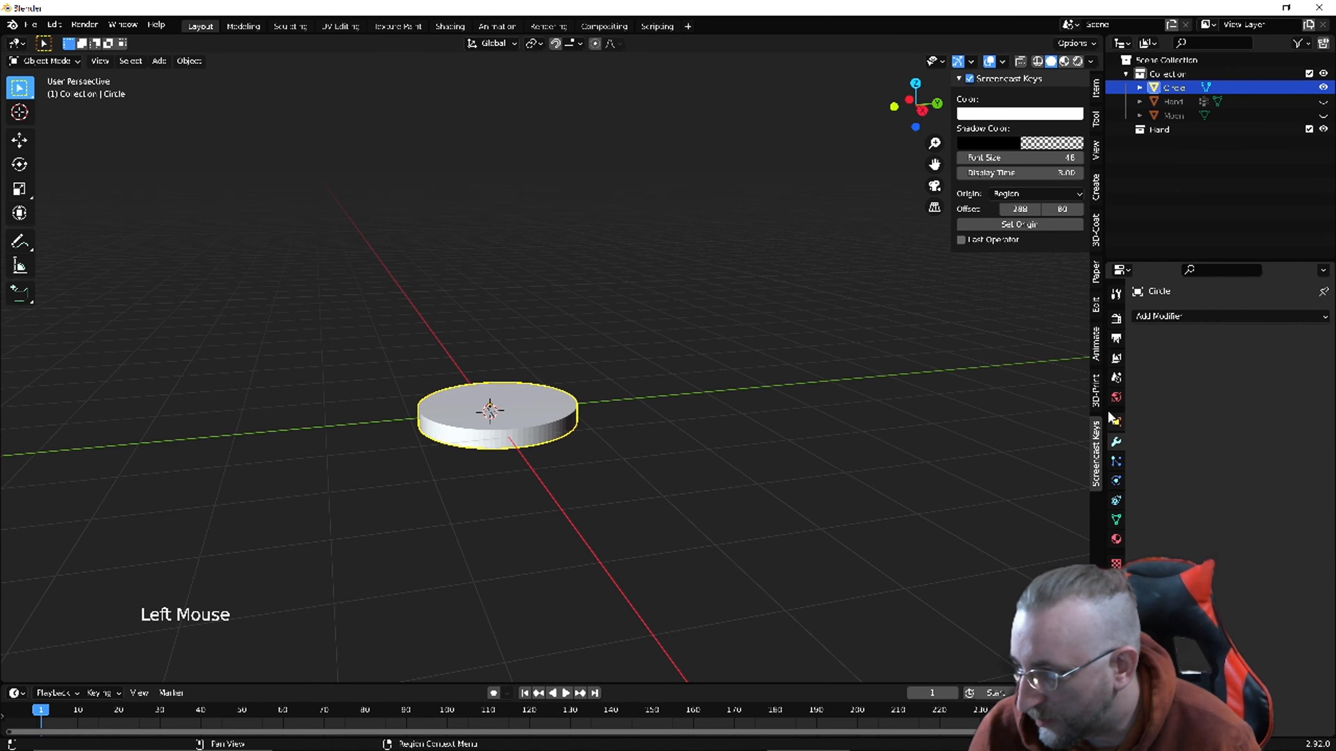
click(1154, 316)
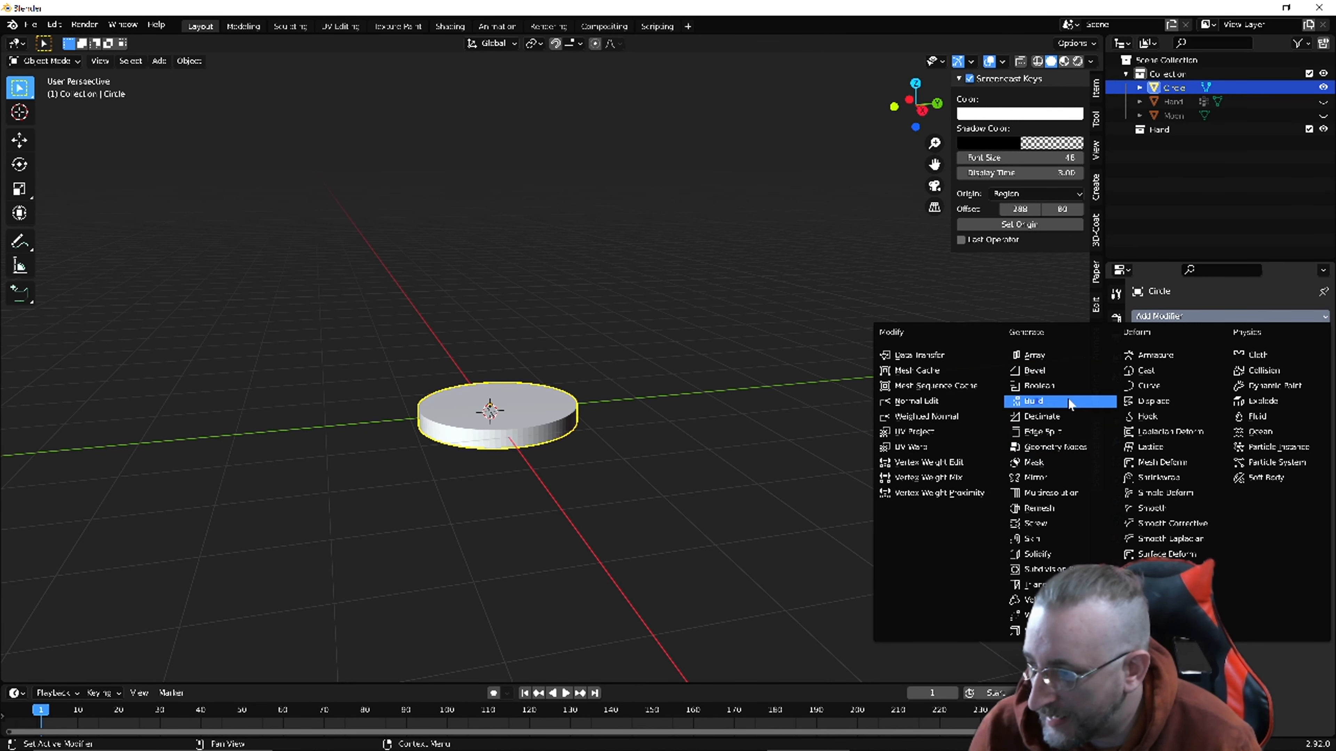
click(1067, 383)
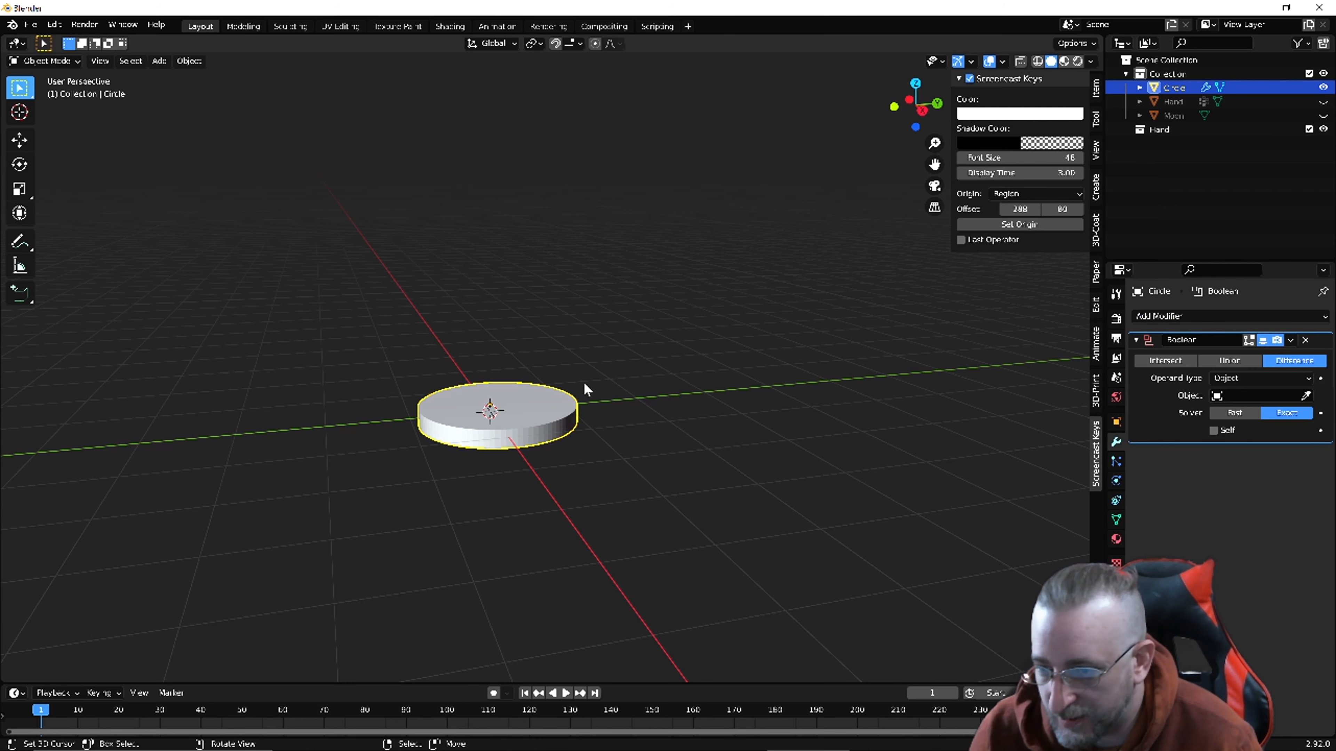
Set the base's Boolean to Union with the Fast solver, an overlap threshold of 0 m, and Hand as the object.
click(1223, 360)
click(1232, 413)
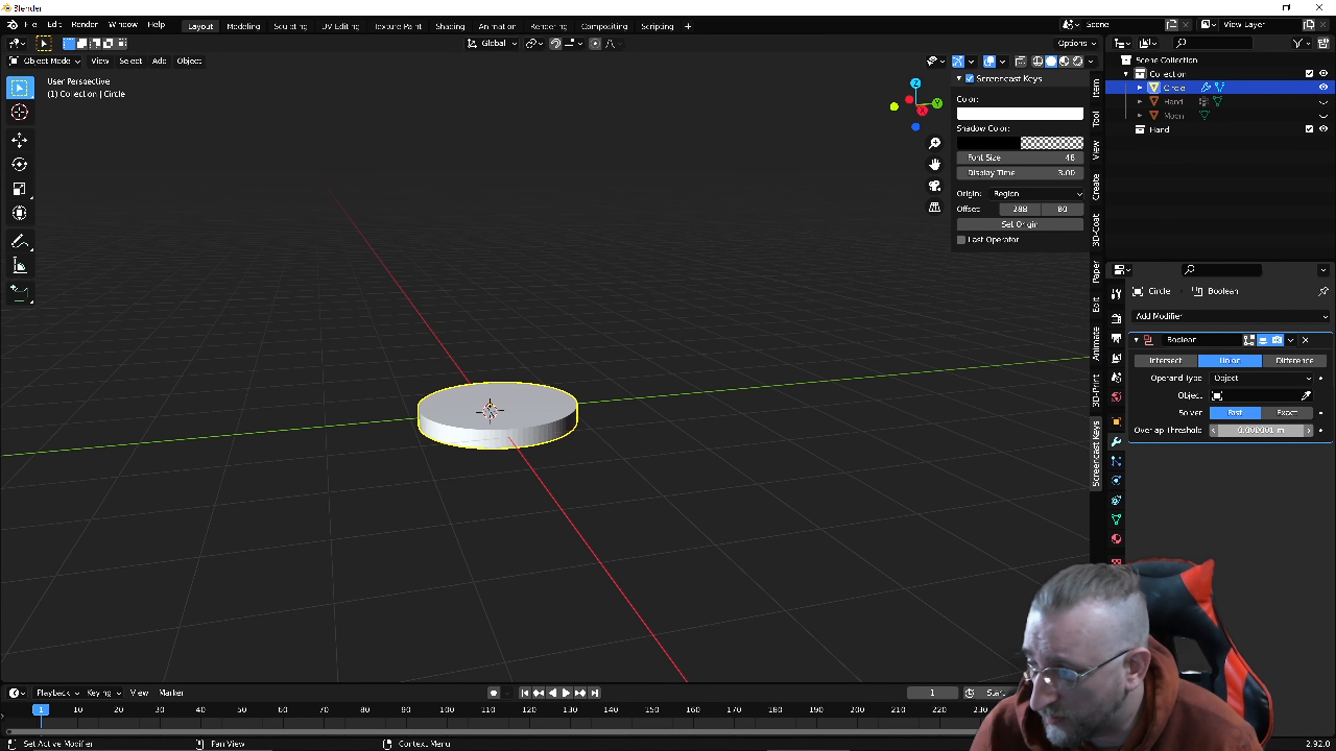
click(1234, 415)
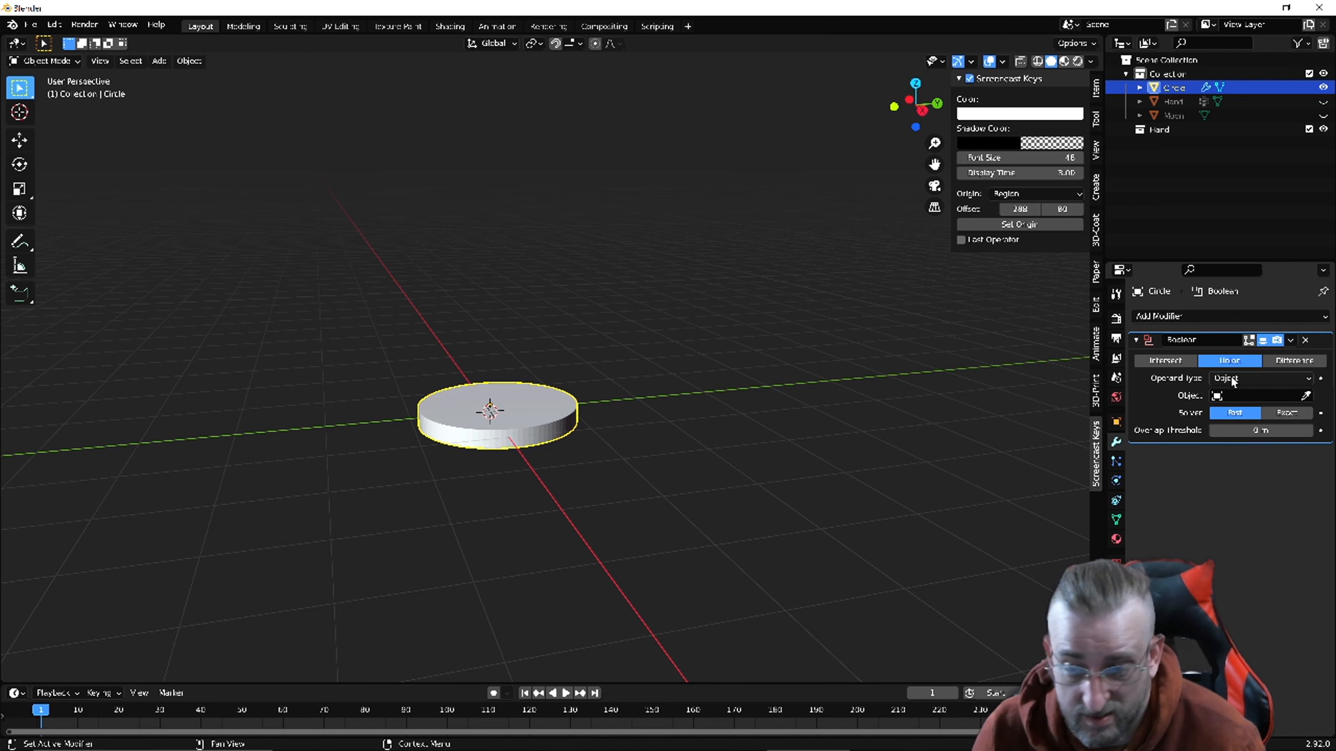
click(1251, 396)
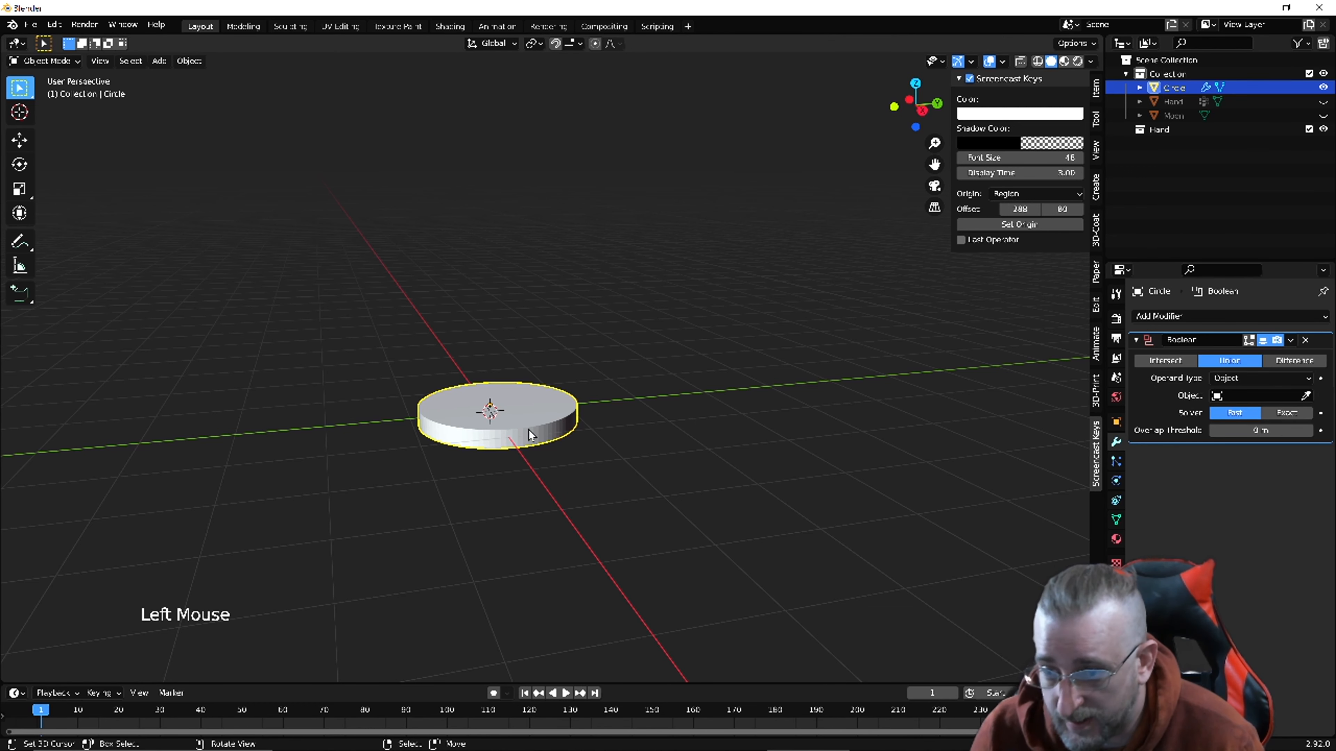
click(1229, 394)
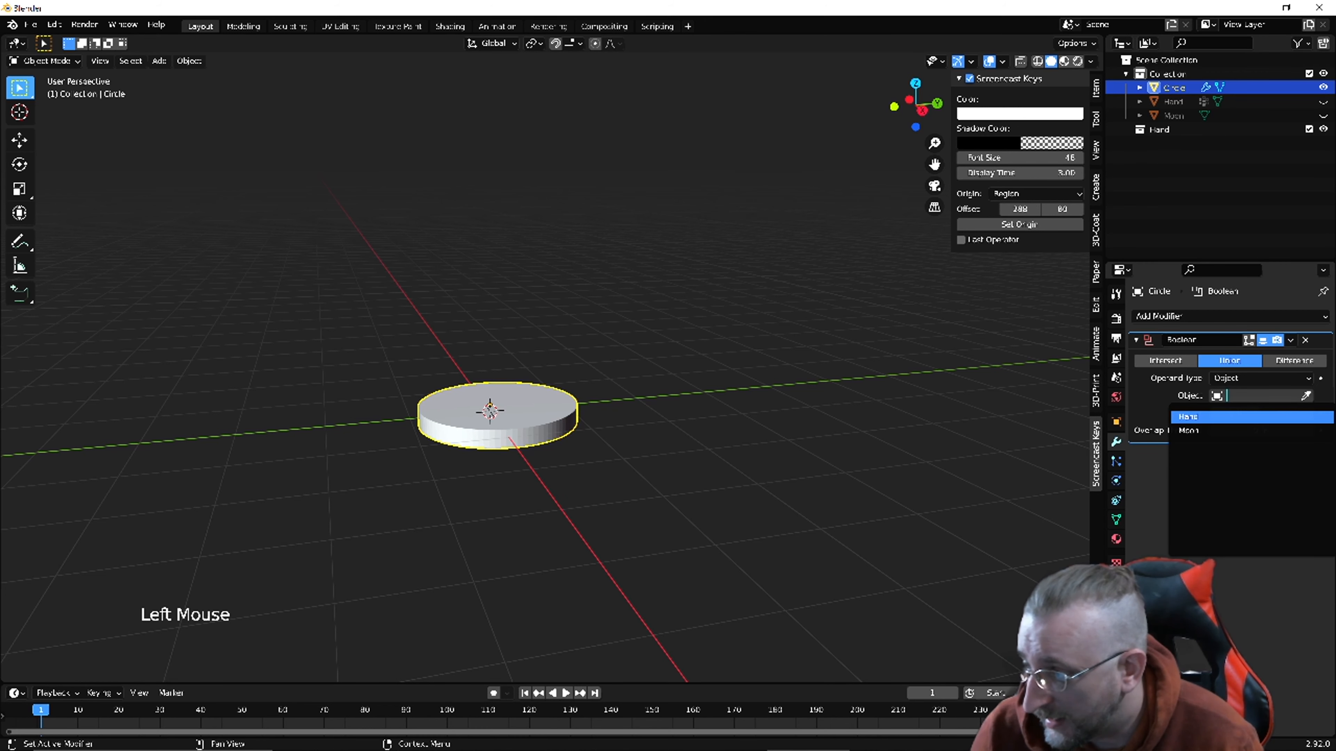
click(1212, 414)
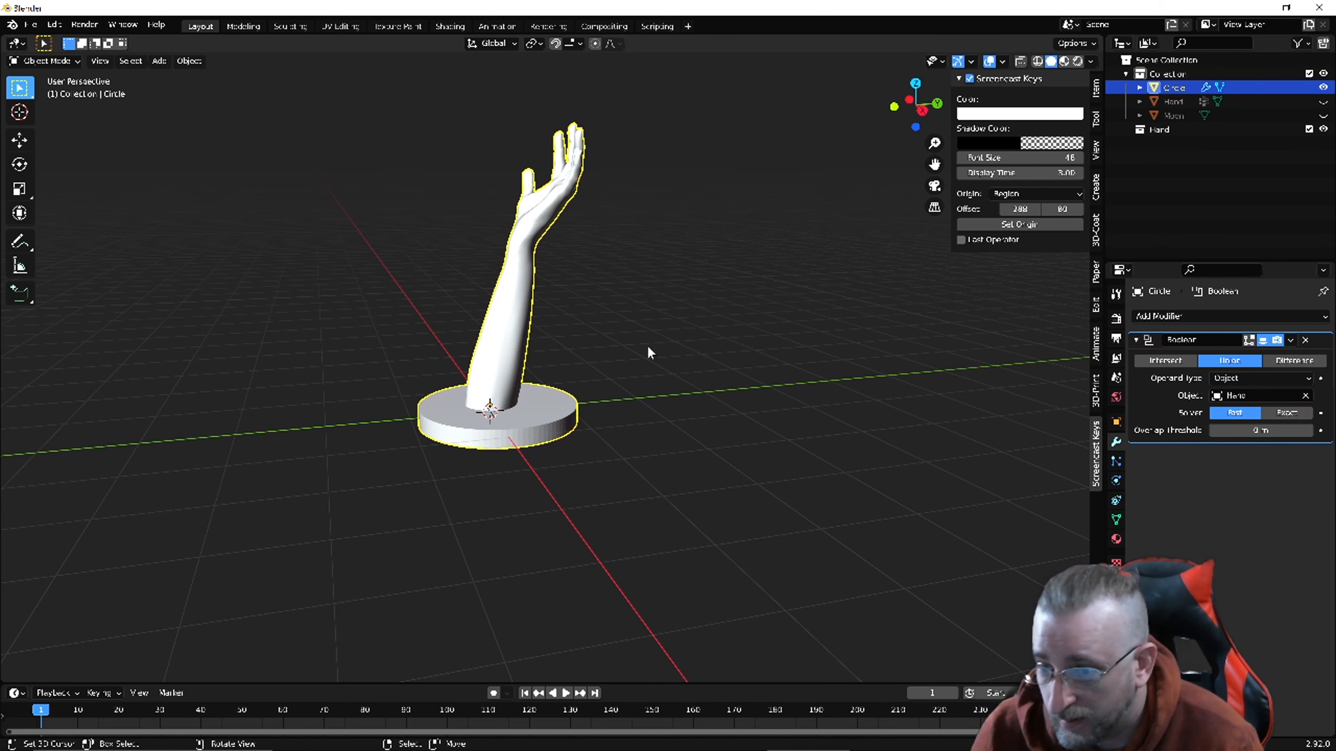
middle_drag(579, 389, 975, 345)
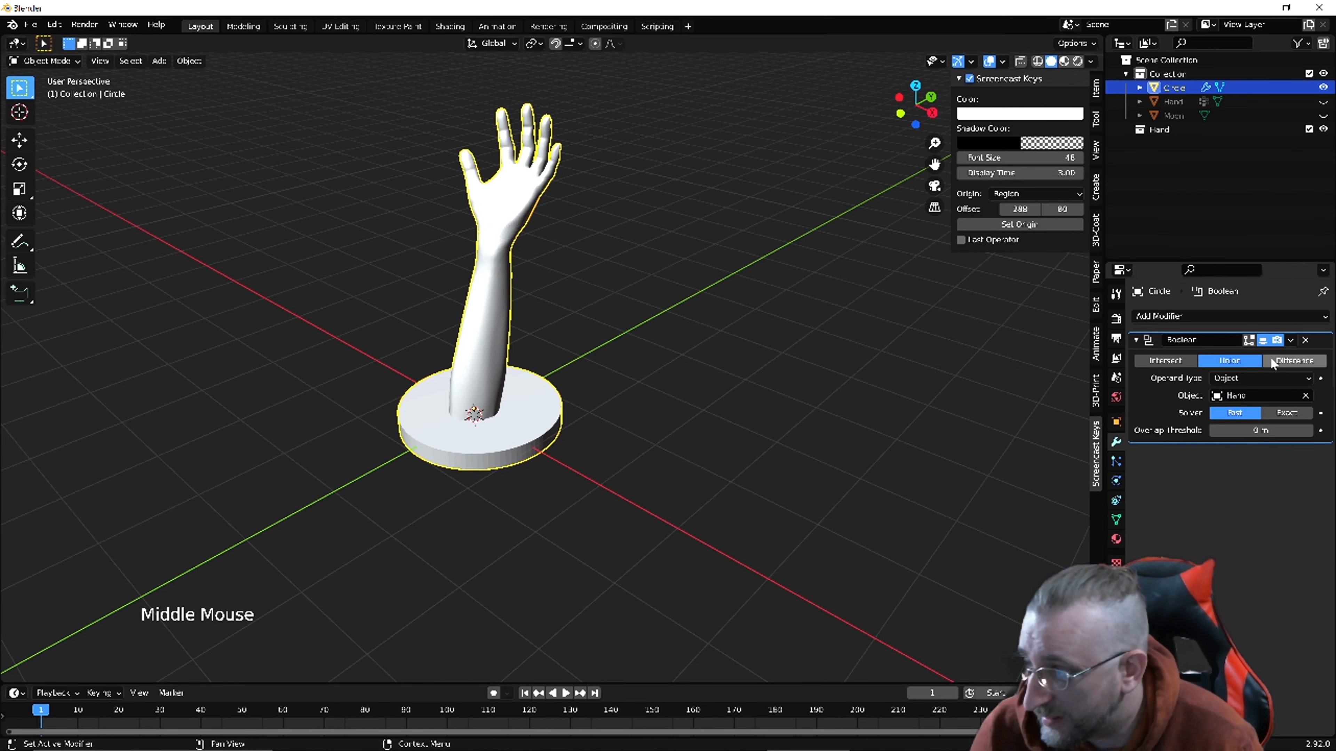
Try the Difference and Intersect operations on the base's Boolean with Hand, and return it to Union.
click(1280, 360)
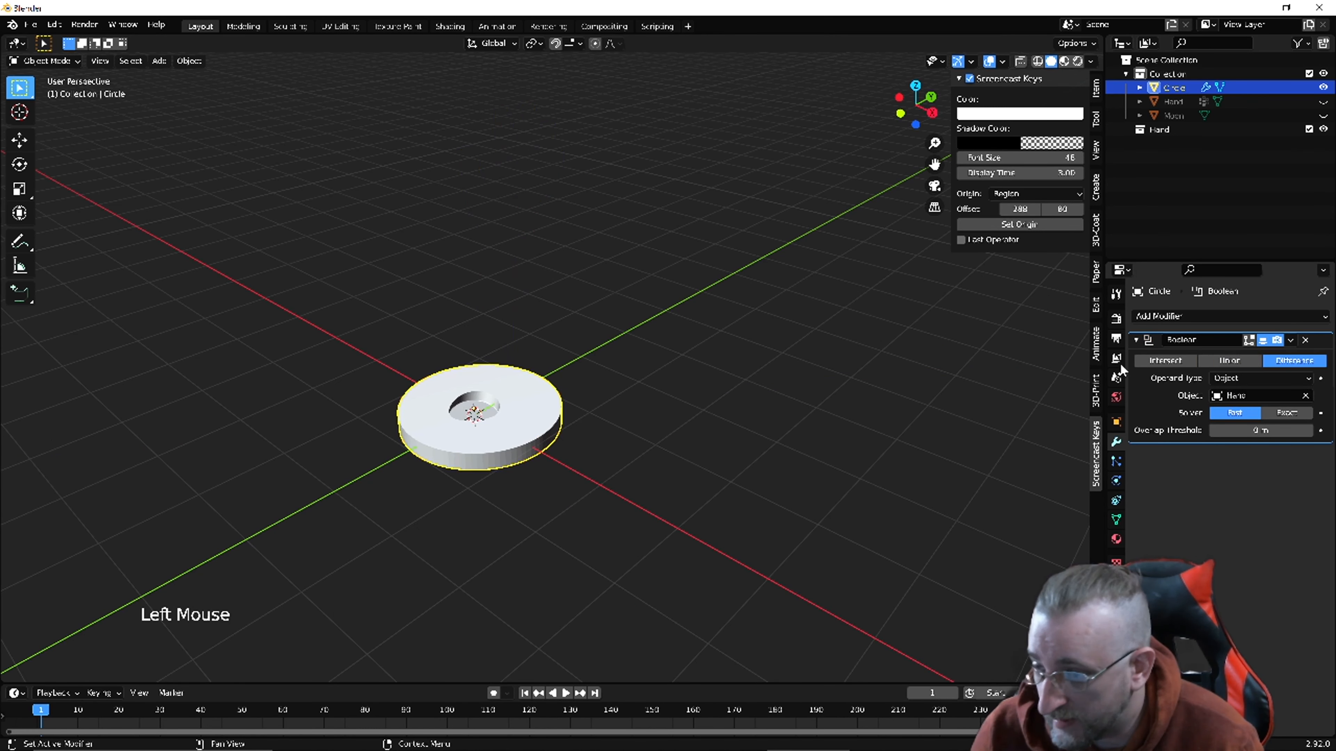
scroll(460, 424, up, 7)
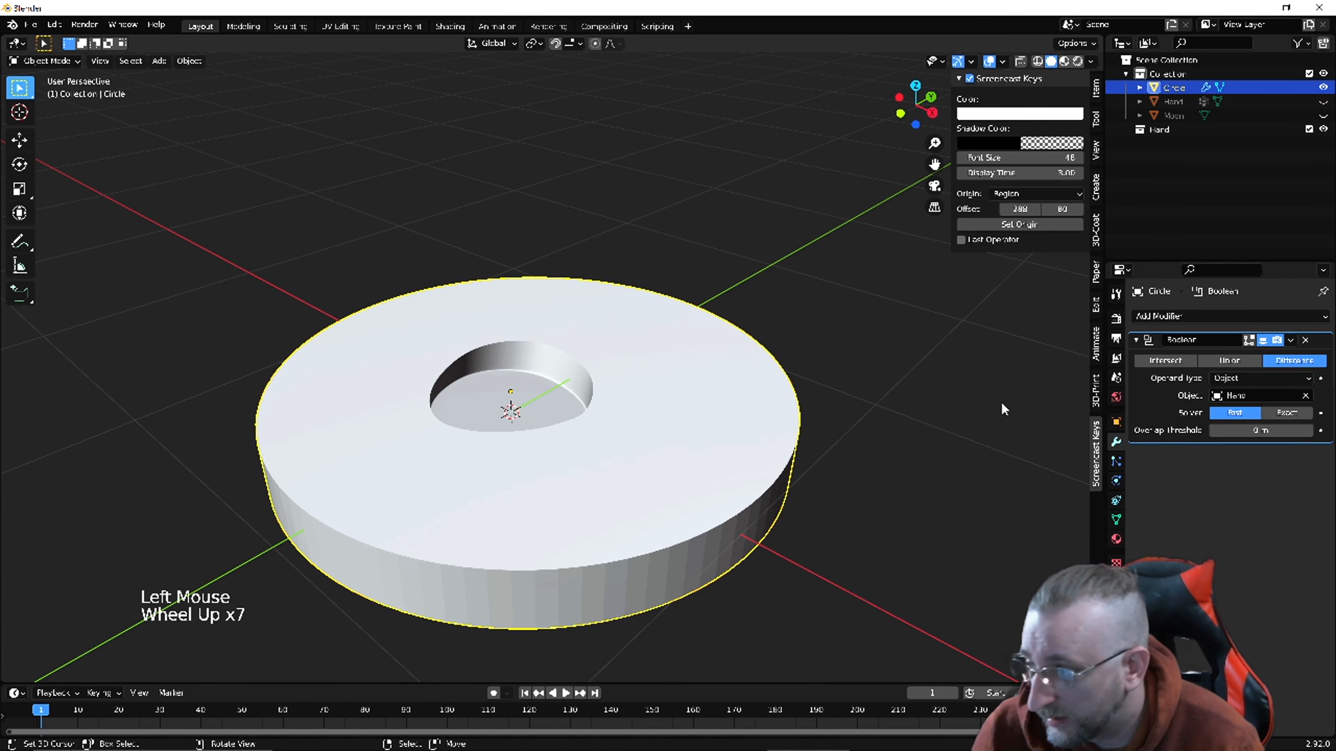
click(1226, 360)
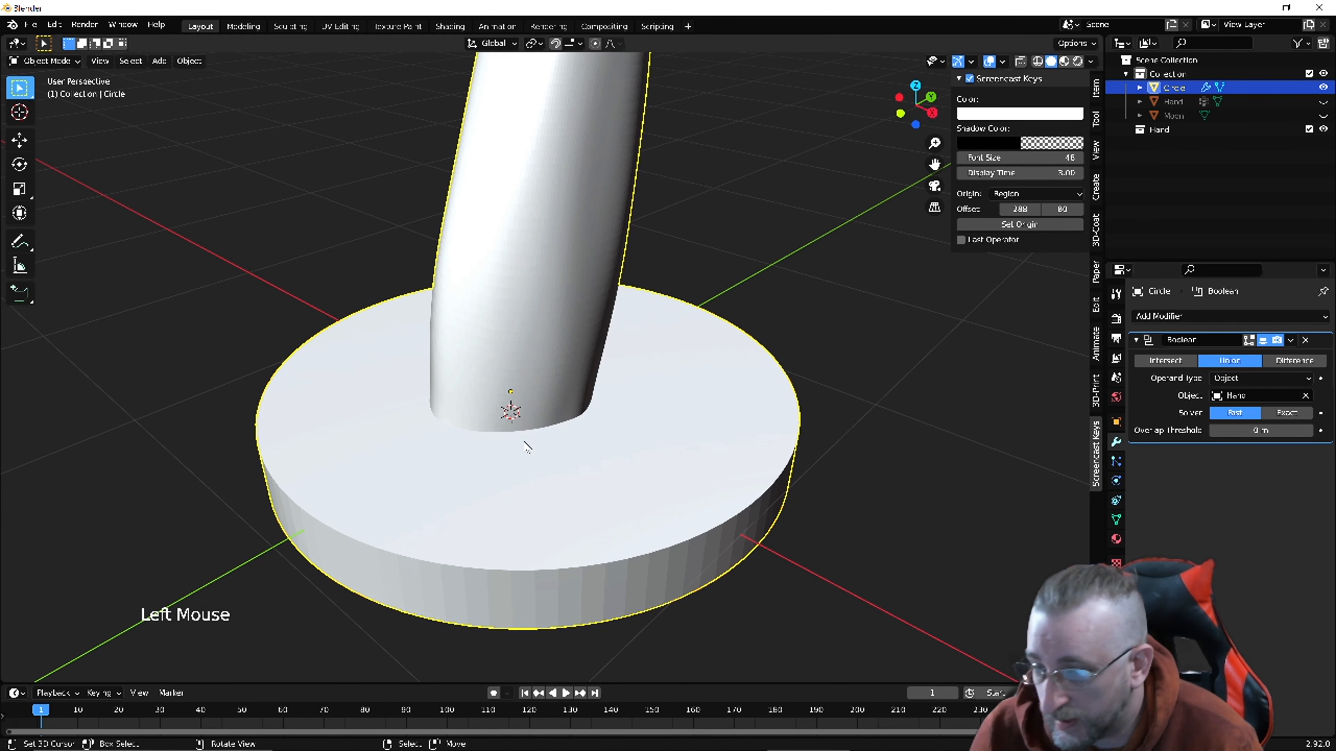
scroll(463, 470, down, 7)
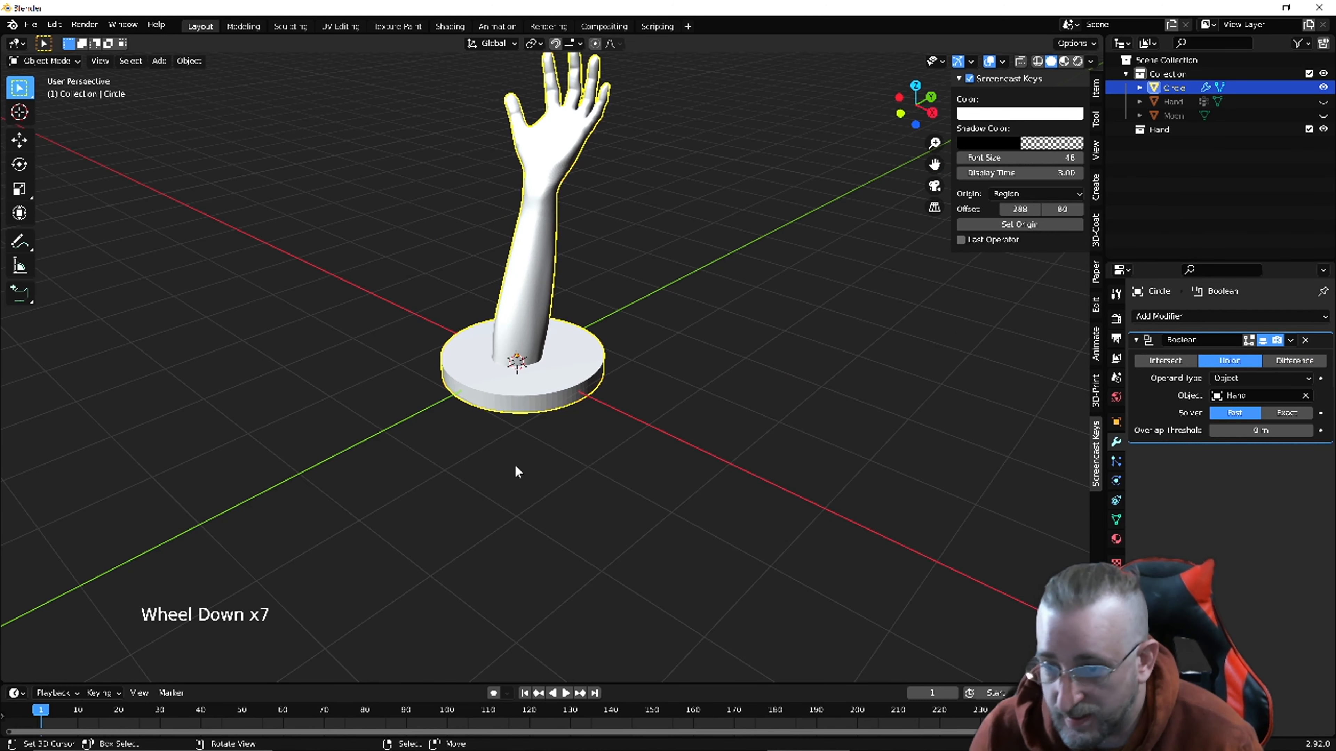
click(1157, 358)
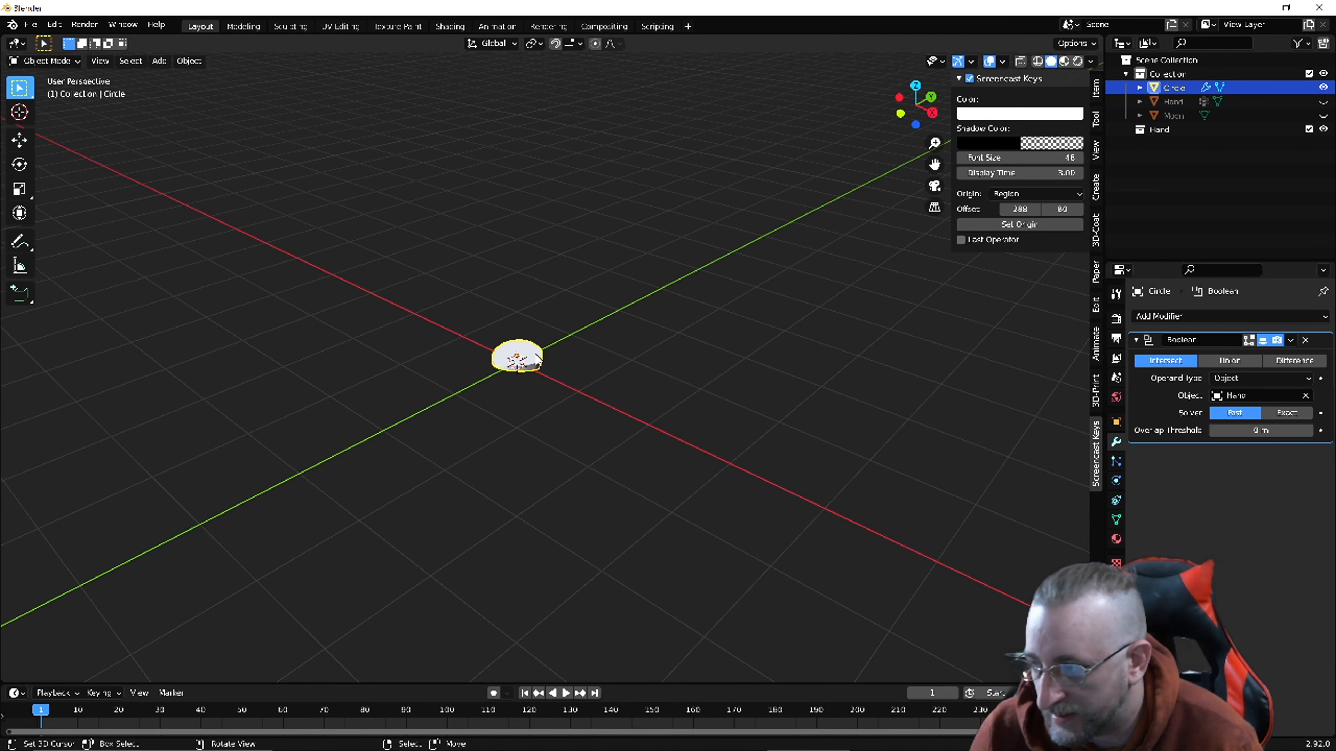
click(1231, 361)
Check the joined arm and base from above and below, and apply the Union Boolean to the circular base.
scroll(512, 298, up, 4)
scroll(517, 223, down, 4)
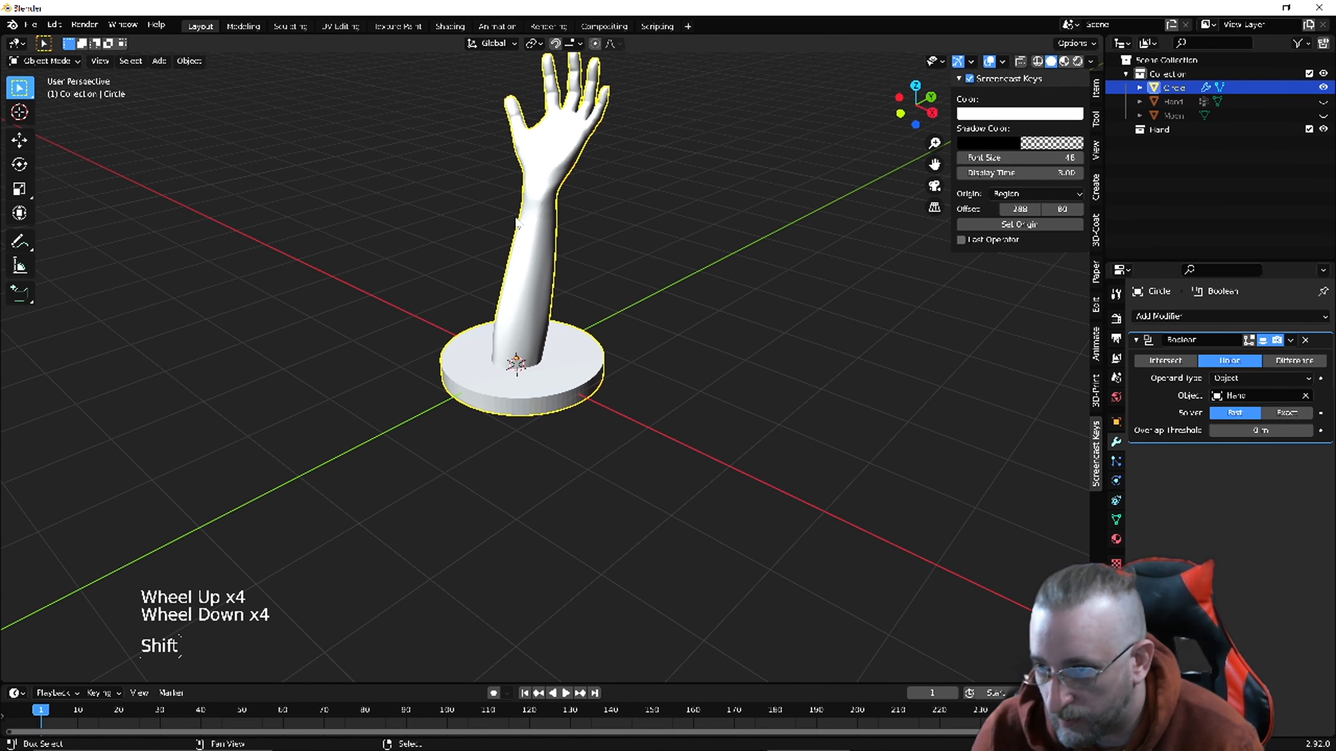
shift+middle_drag(453, 423, 392, 610)
scroll(512, 463, up, 2)
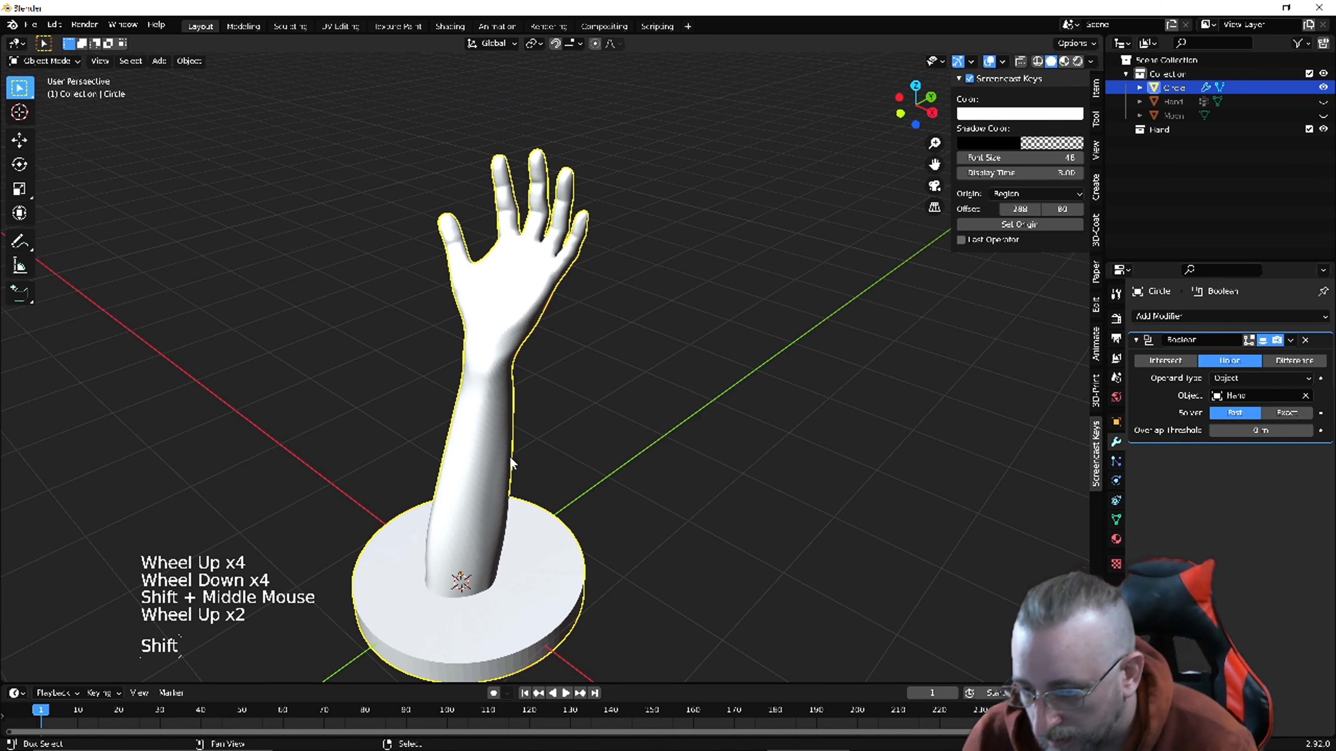
shift+middle_drag(512, 463, 500, 500)
middle_drag(686, 409, 713, 356)
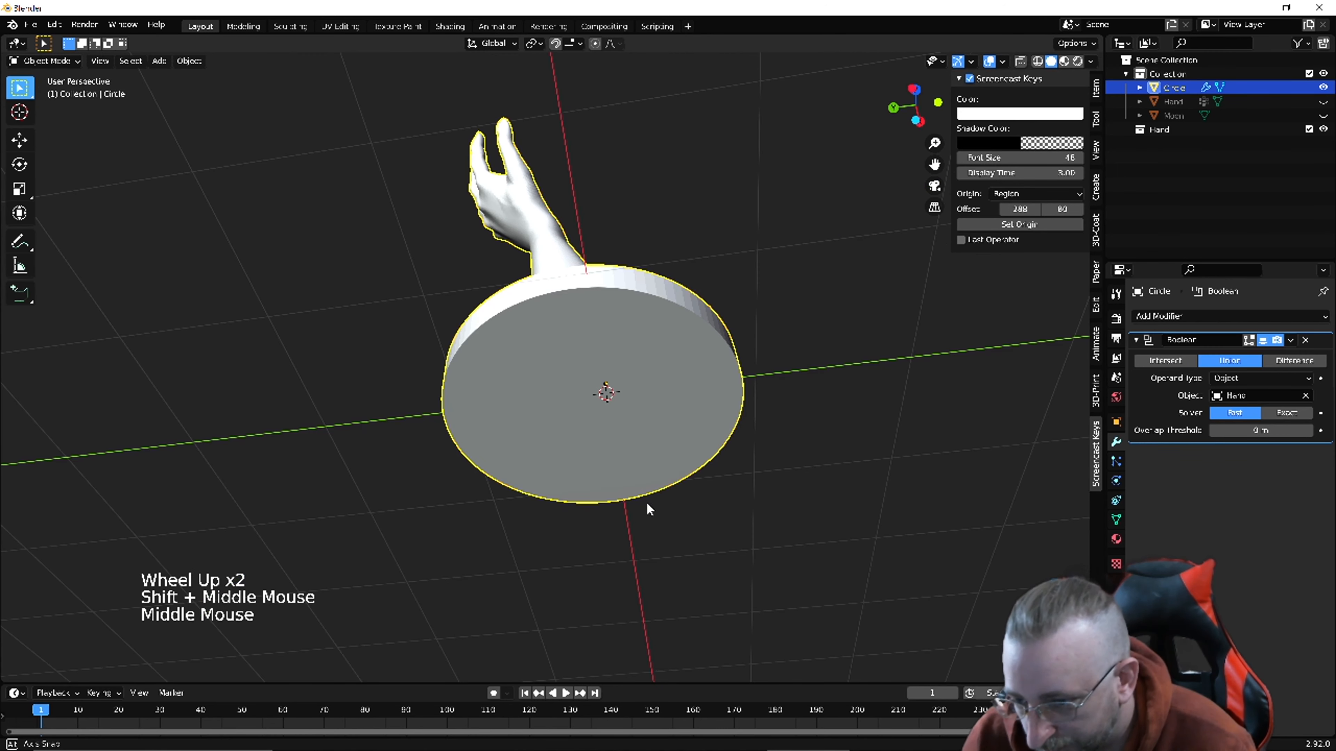
middle_drag(519, 501, 1038, 351)
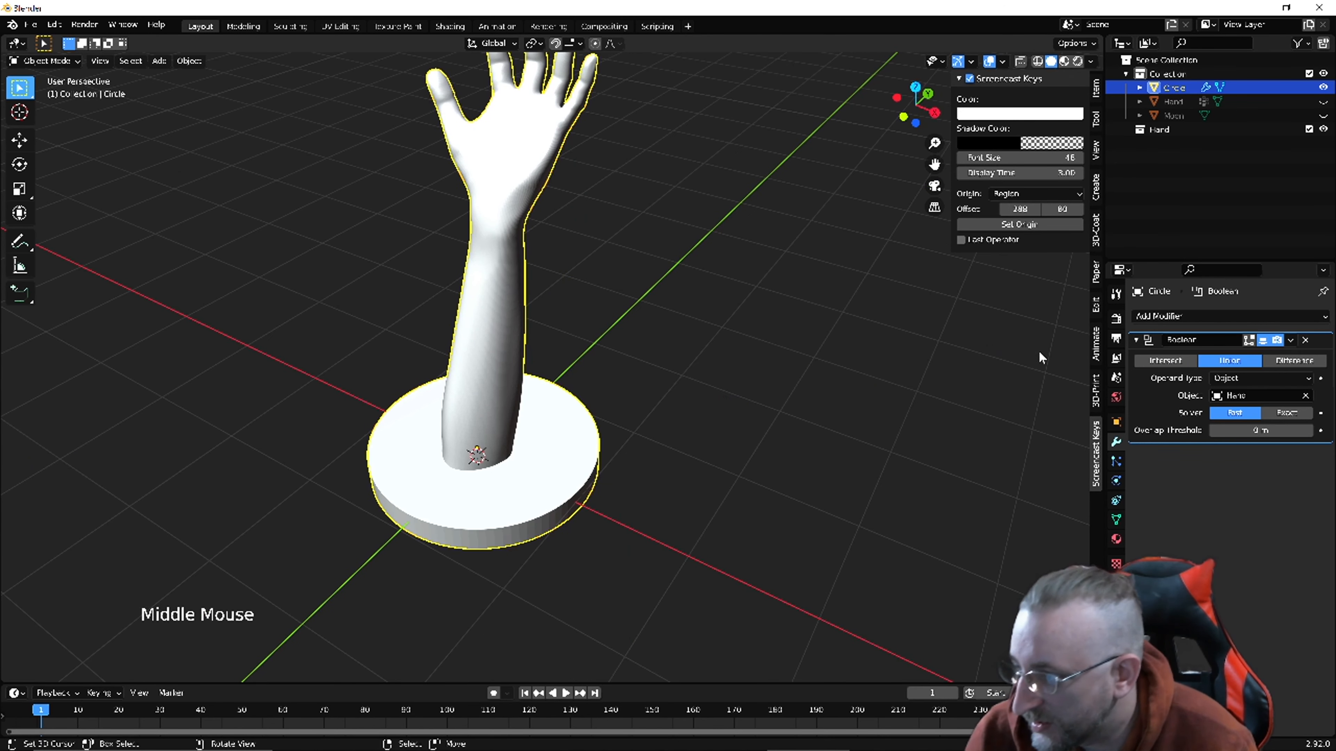
click(1290, 340)
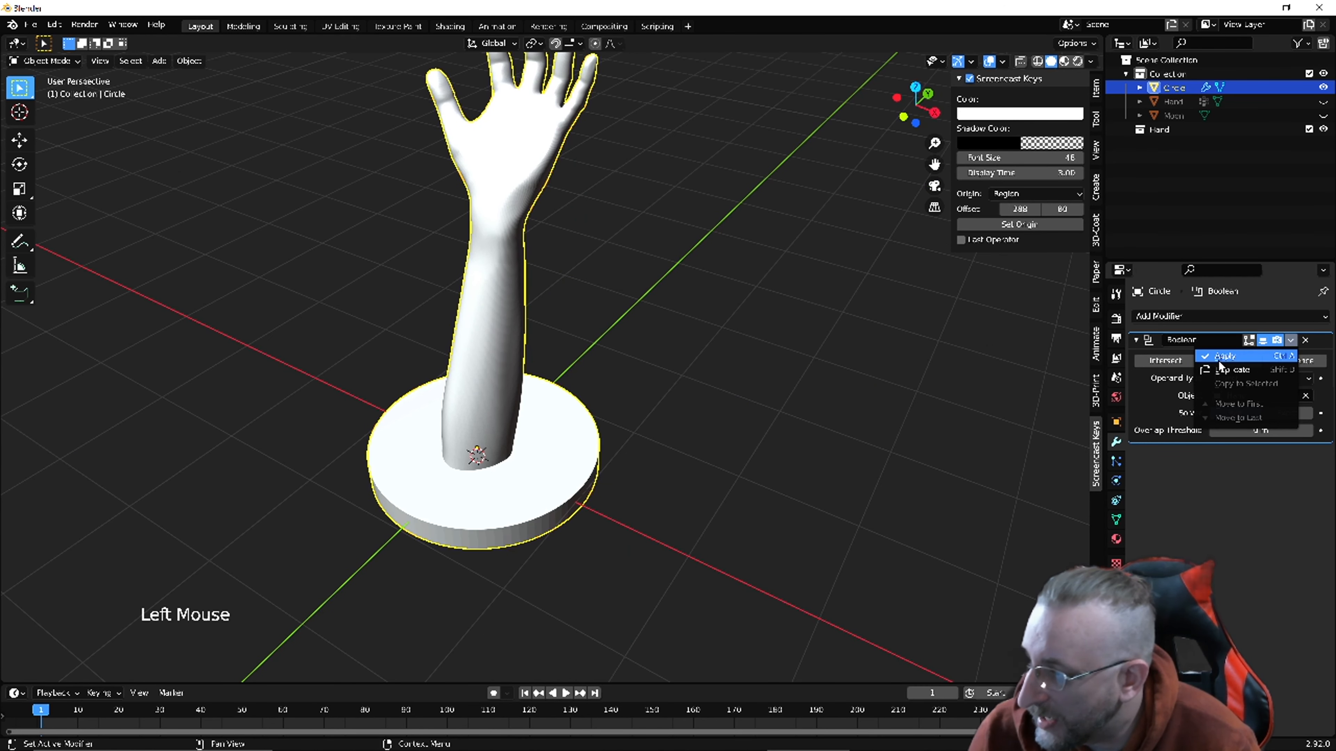
click(1220, 358)
shift+middle_drag(563, 377, 549, 455)
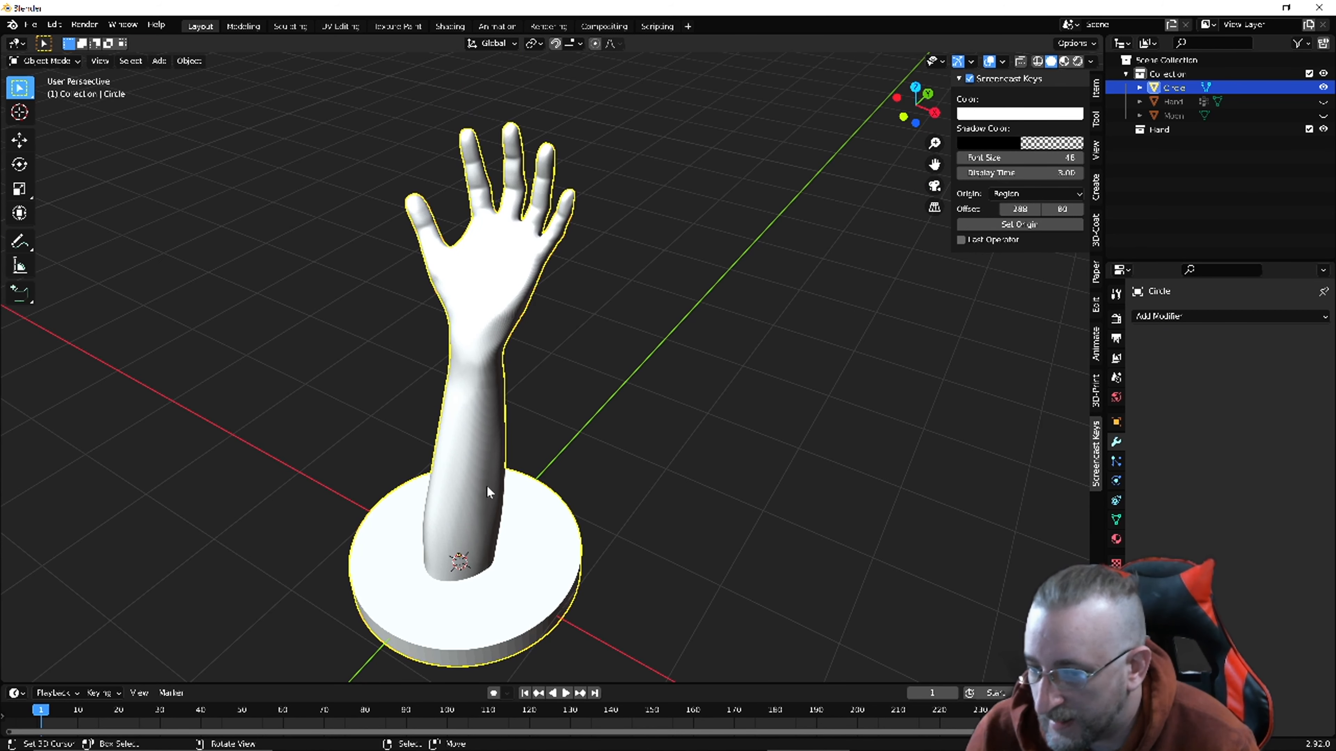
Add another Boolean modifier to the combined arm and base, using the Fast solver and Moon as the object.
click(1247, 316)
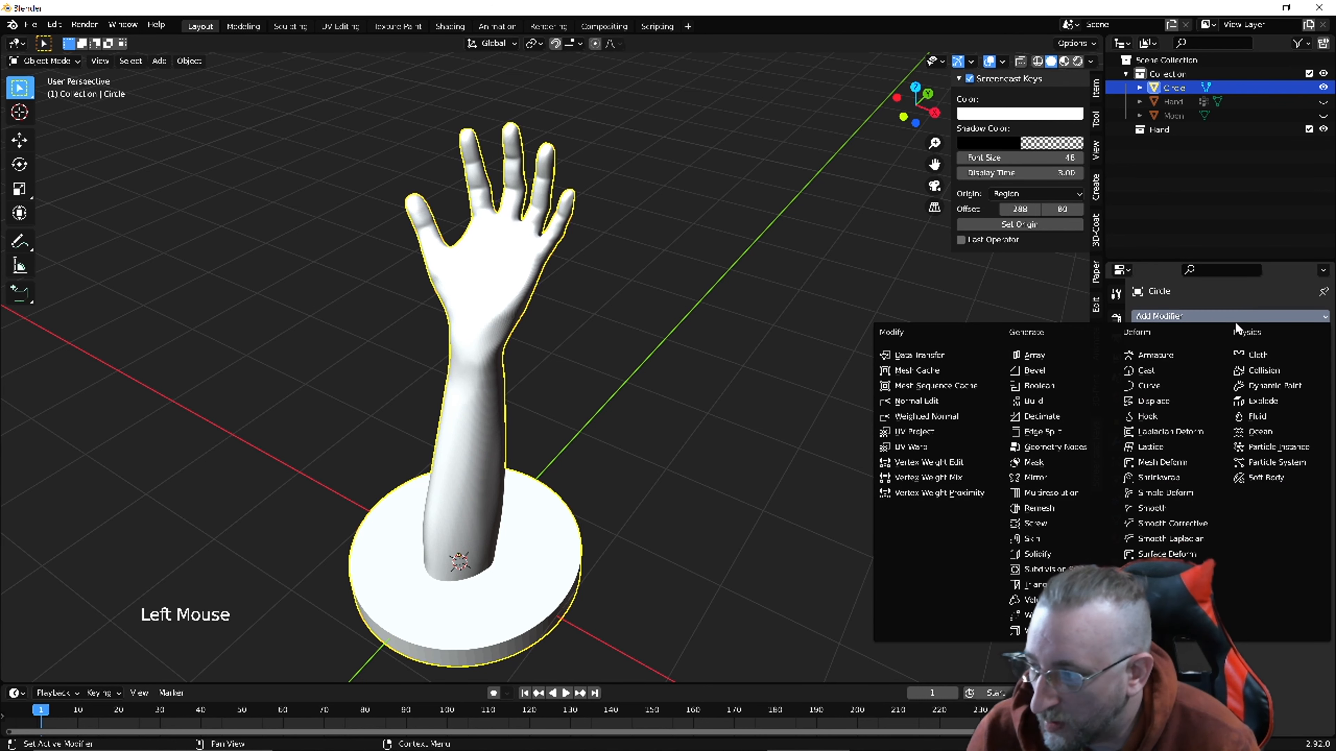
click(1057, 386)
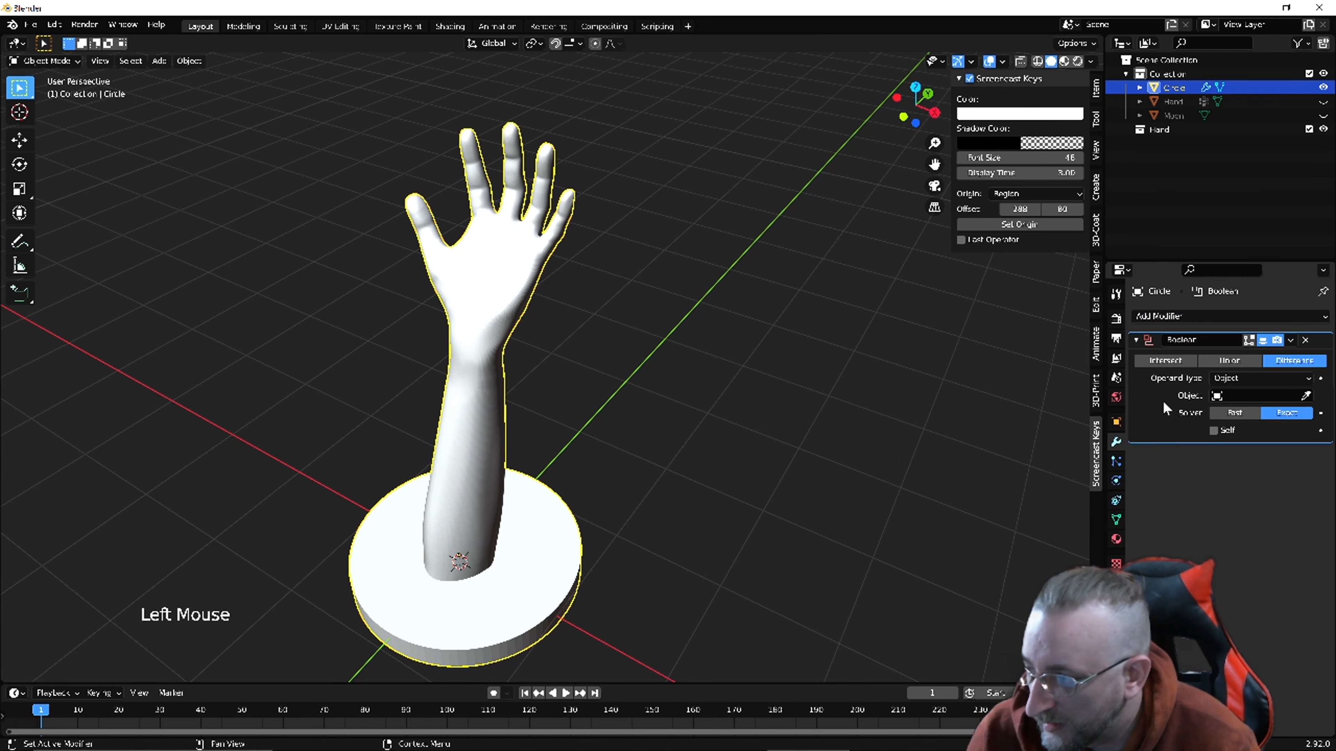
click(1236, 413)
click(1260, 395)
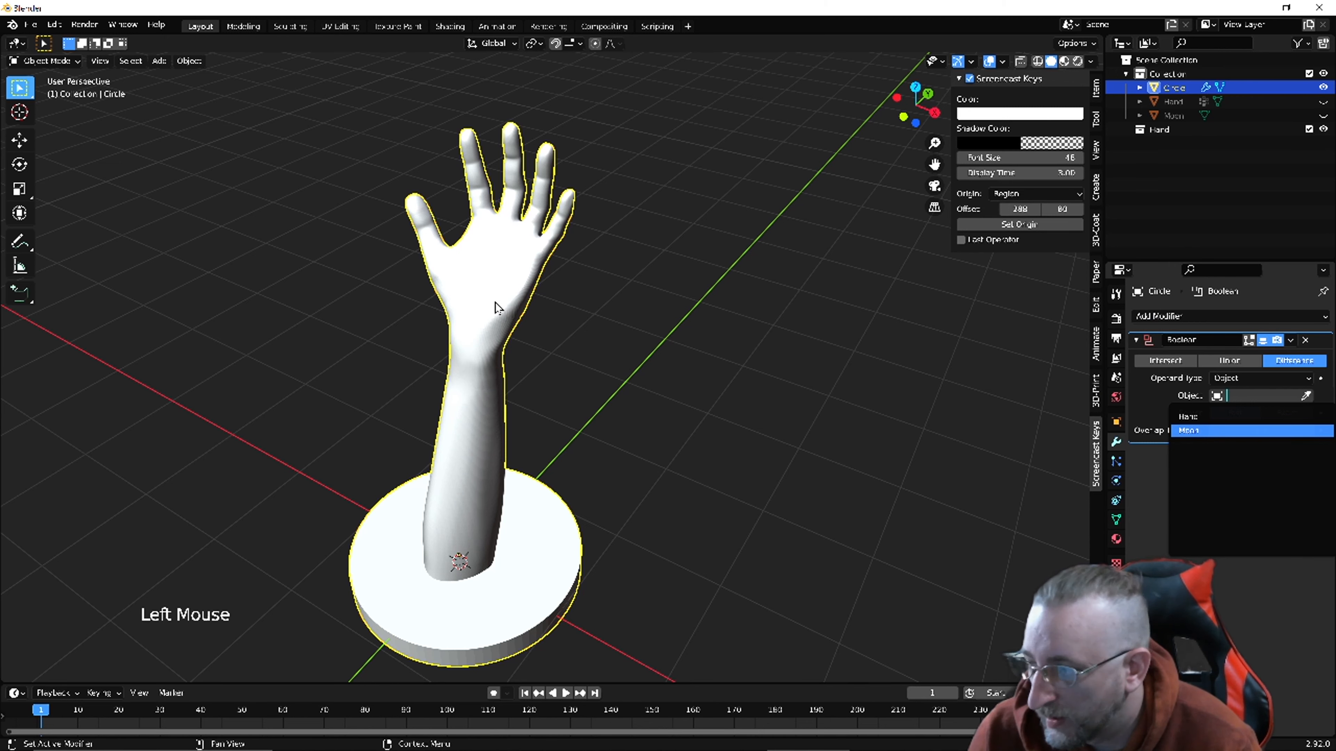
key(Return)
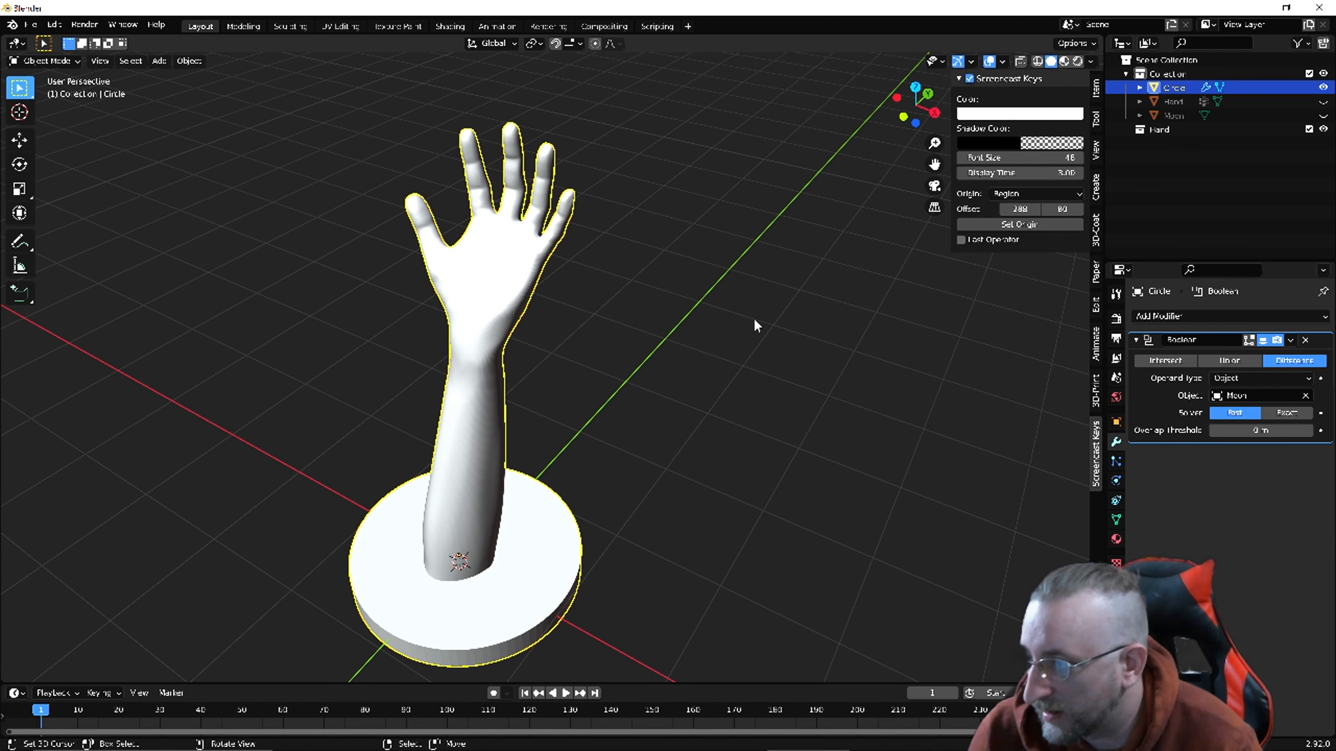
Switch the Boolean with Moon to the Exact solver and the Union operation.
middle_drag(585, 264, 515, 216)
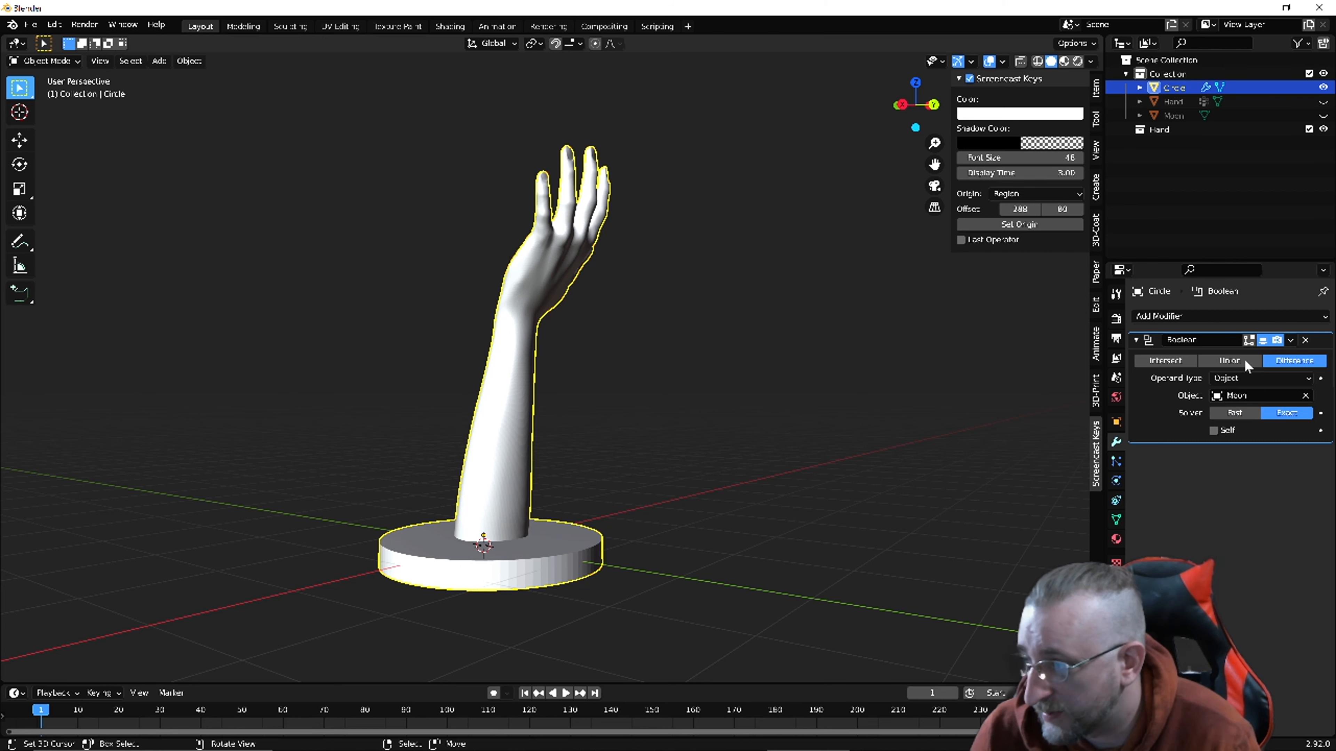
click(1218, 362)
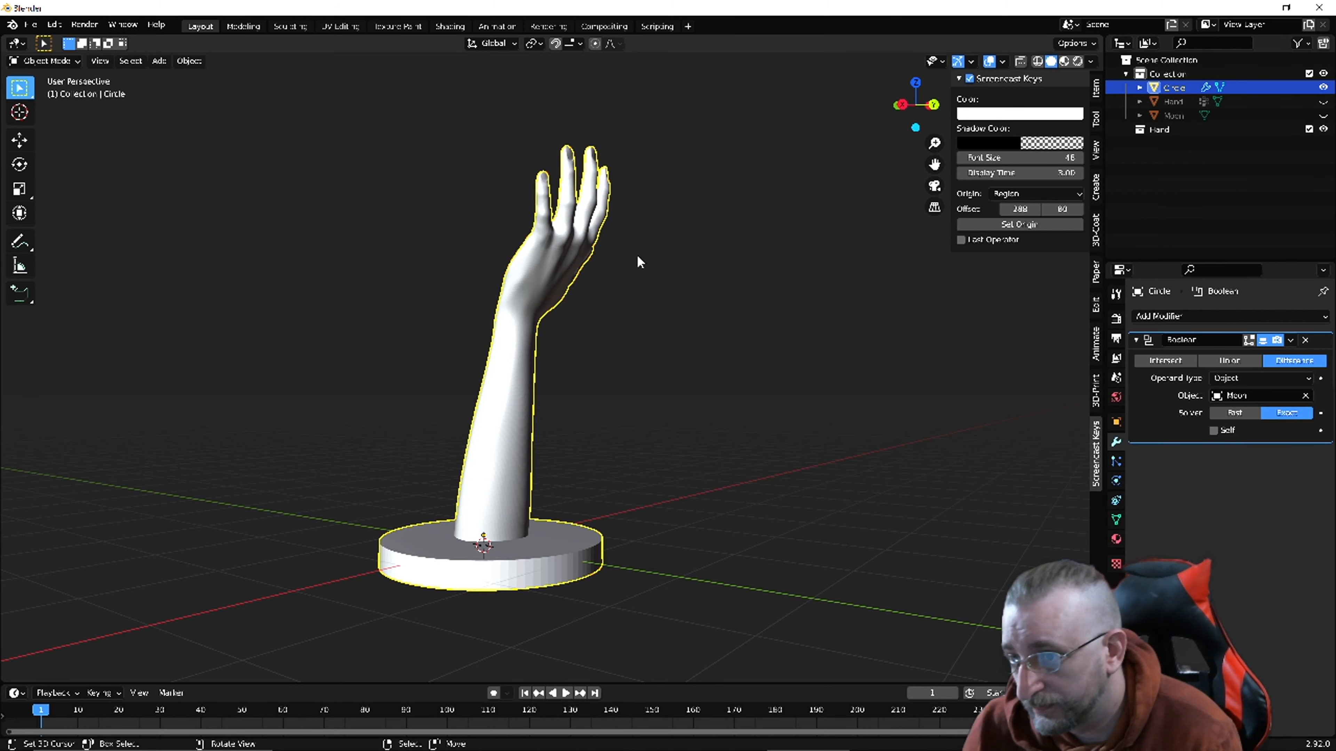
click(1215, 359)
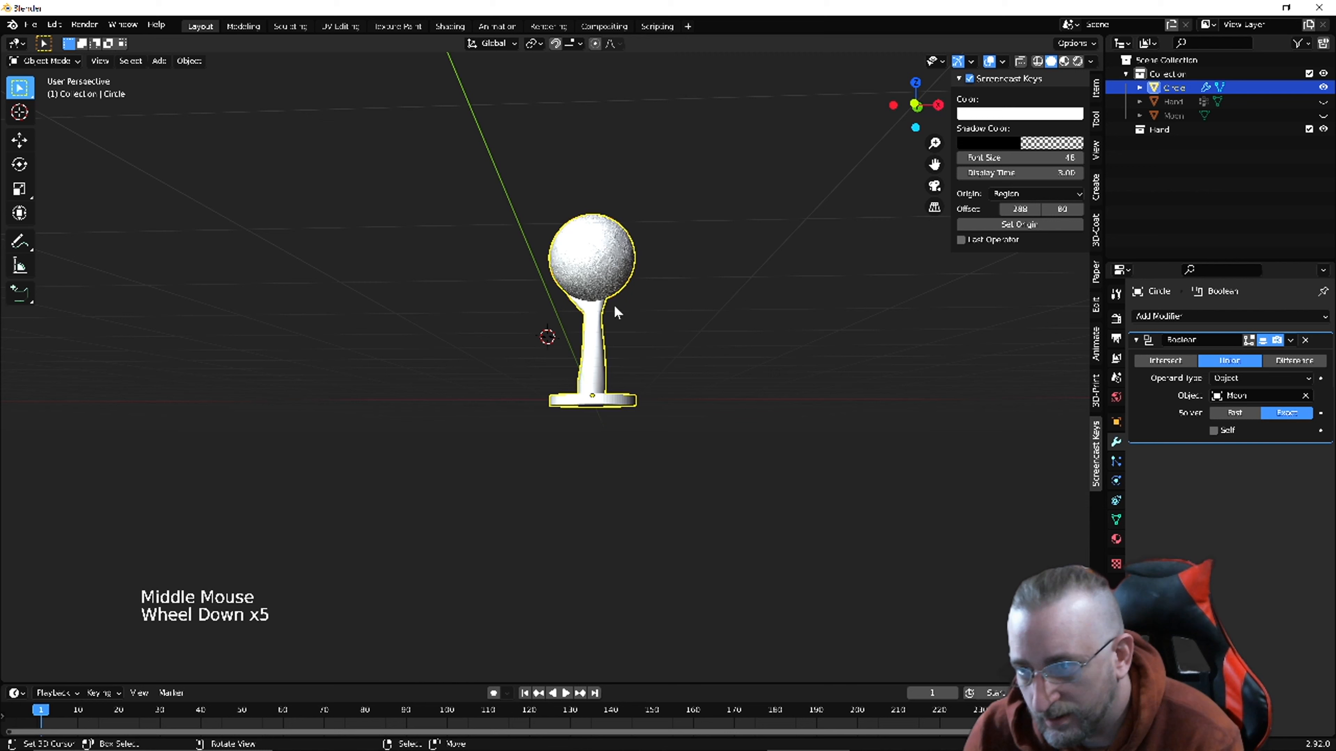
Examine the union of the moon and the hand from several sides, including where the palm and fingers meet the sphere.
scroll(617, 312, up, 5)
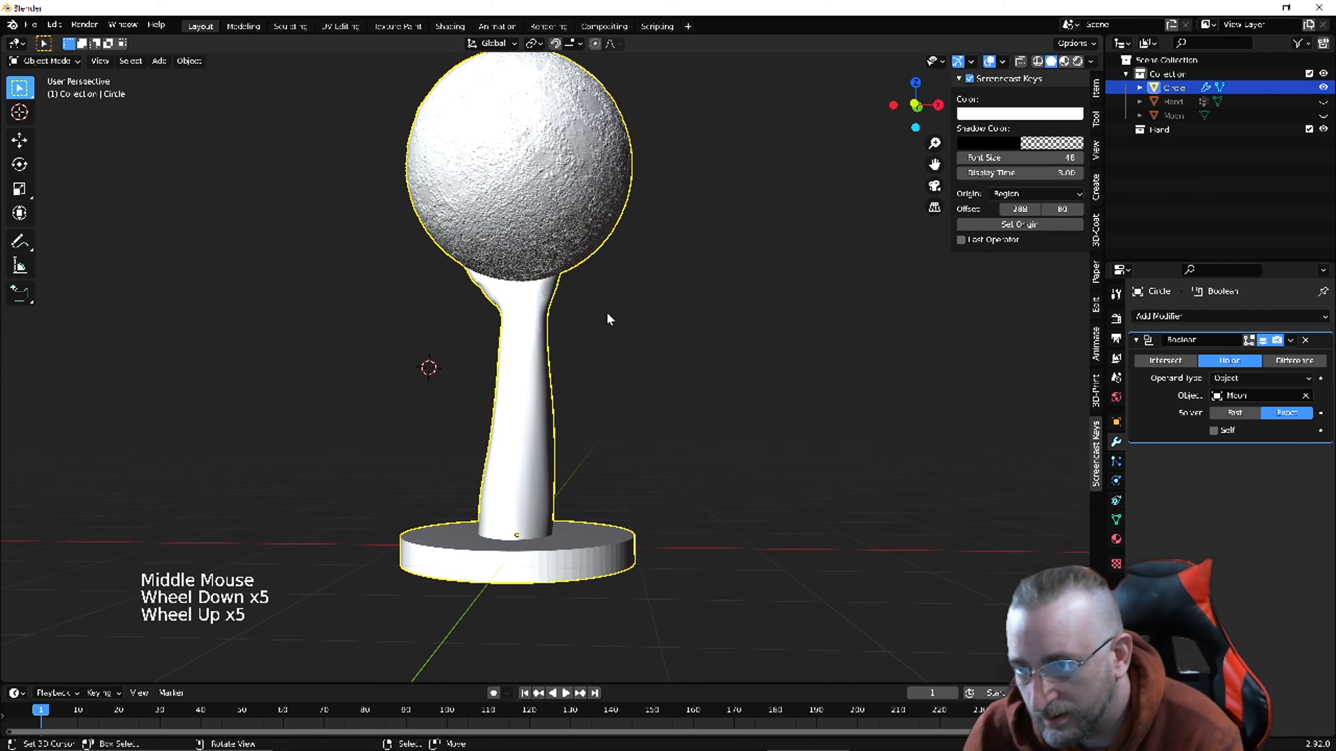
middle_drag(358, 316, 366, 289)
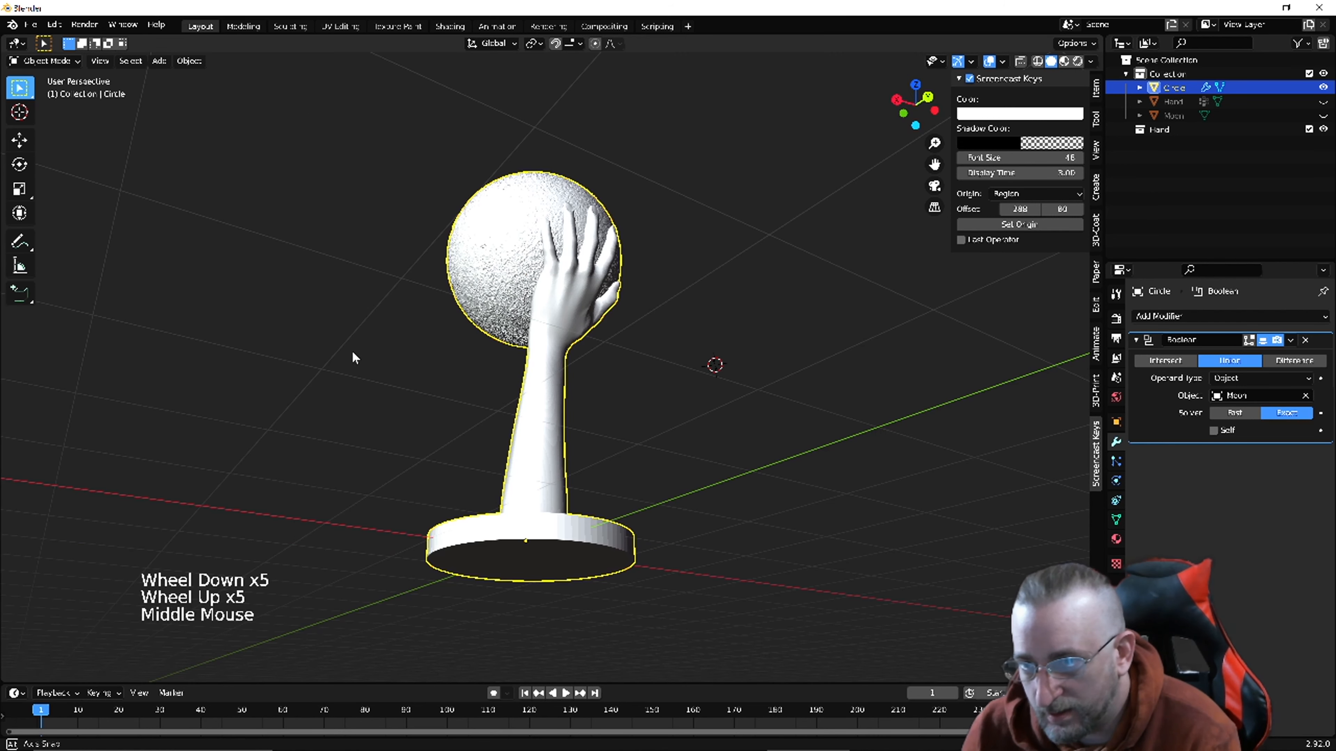
middle_drag(565, 405, 476, 288)
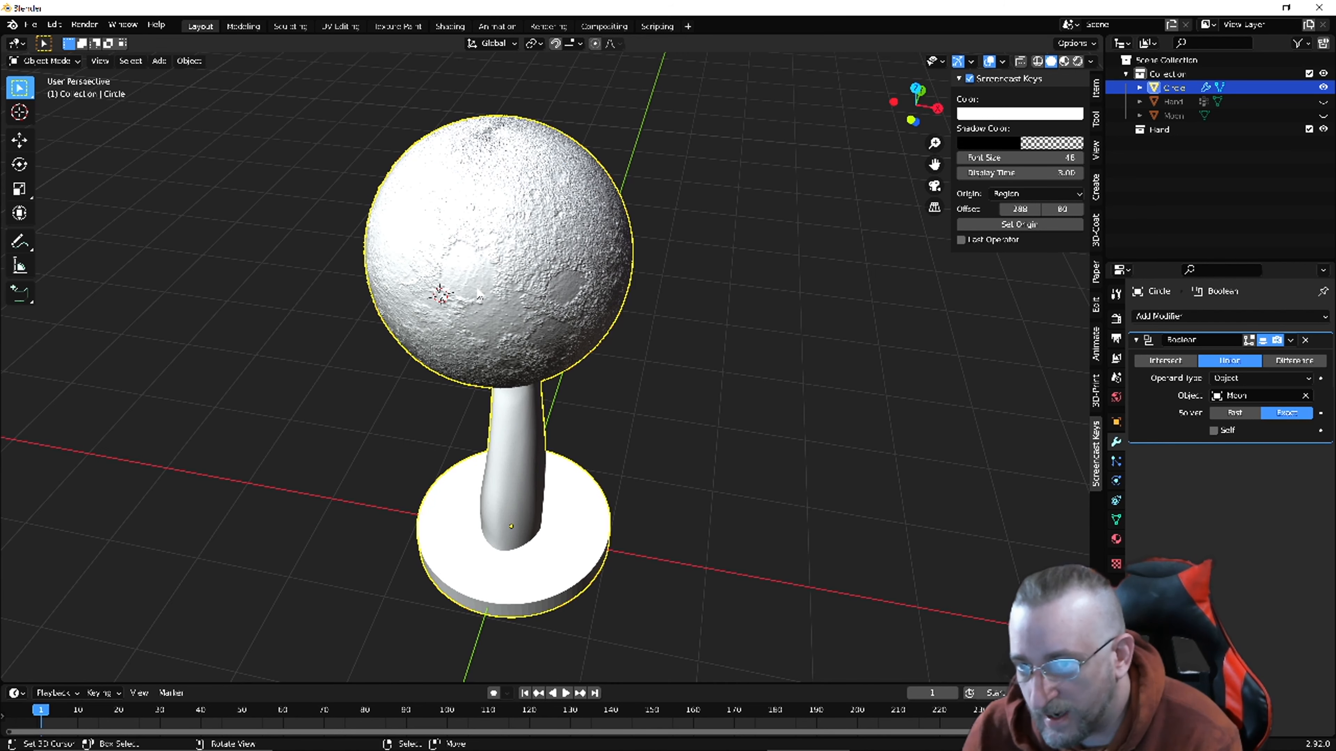
scroll(476, 287, up, 6)
scroll(522, 332, down, 4)
middle_drag(522, 332, 573, 221)
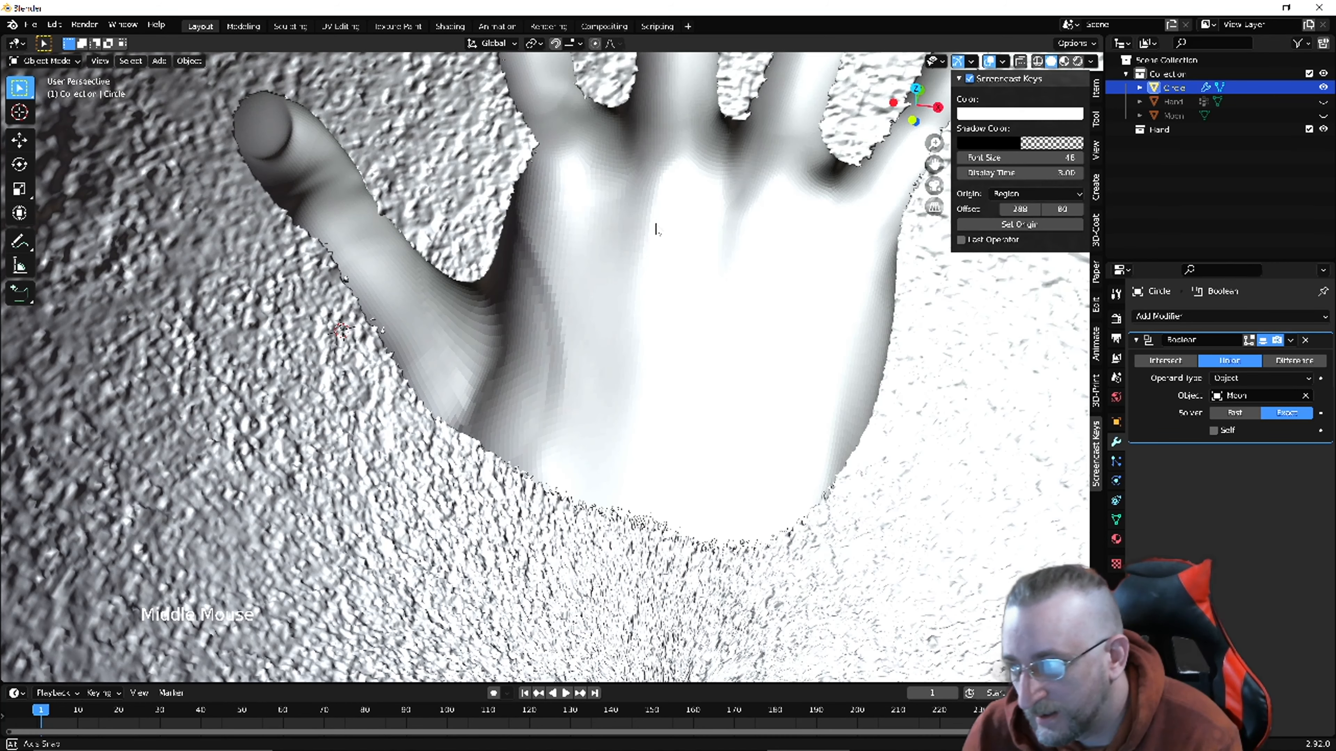
middle_drag(657, 230, 658, 232)
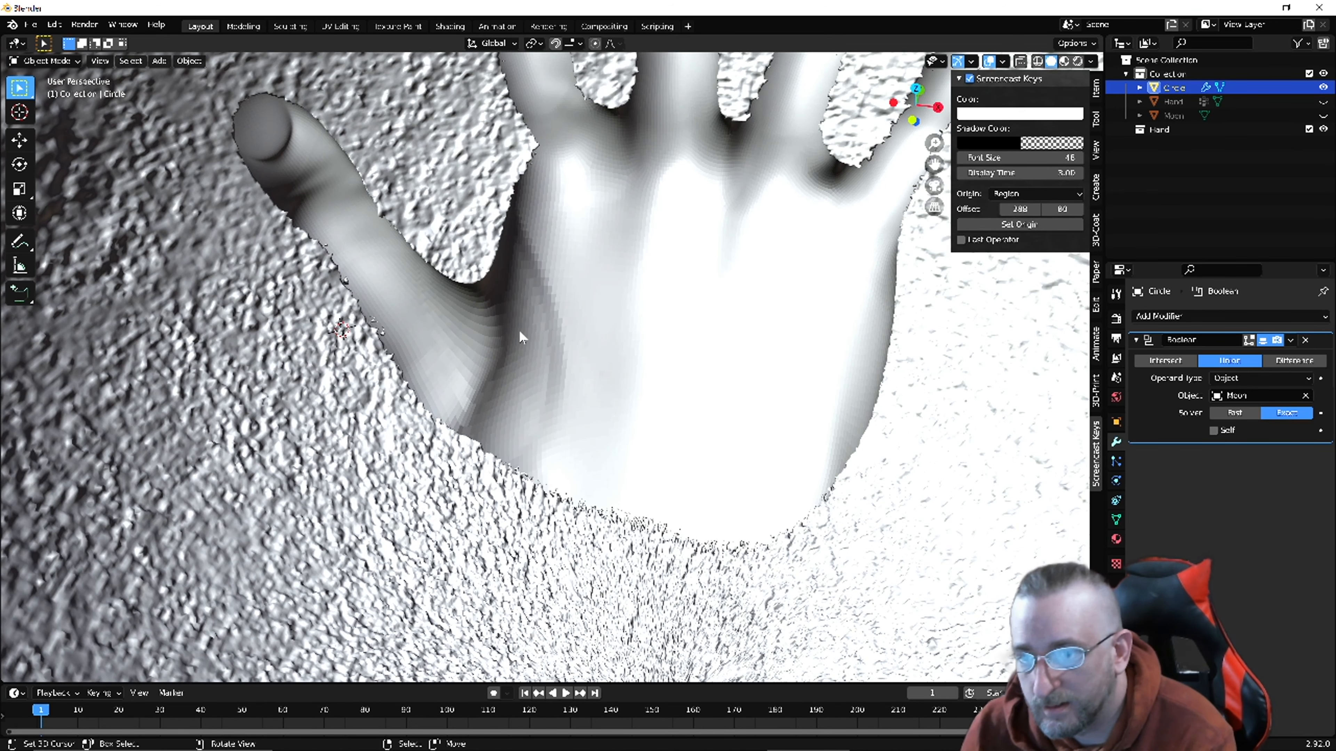
middle_drag(521, 337, 721, 301)
scroll(760, 309, down, 5)
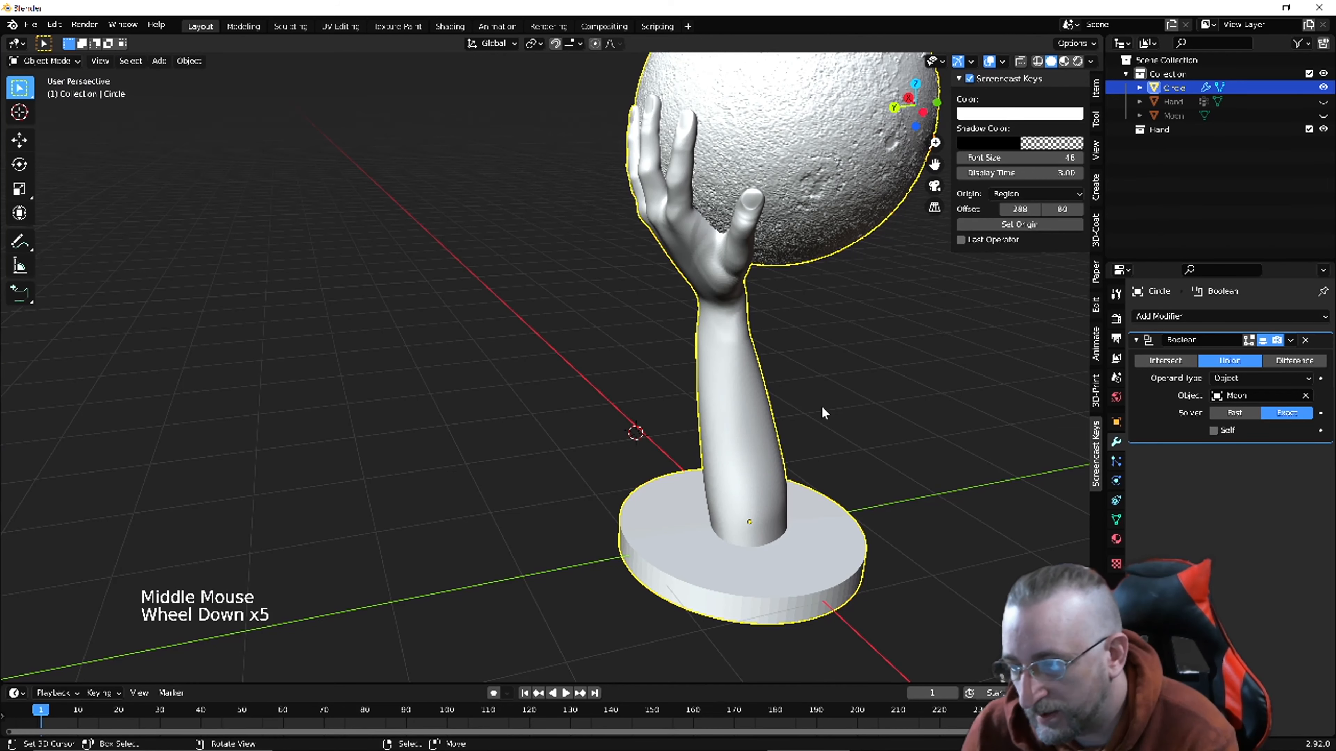
Examine the junction between the forearm and the circular base up close, including the inside of the base.
scroll(771, 647, up, 7)
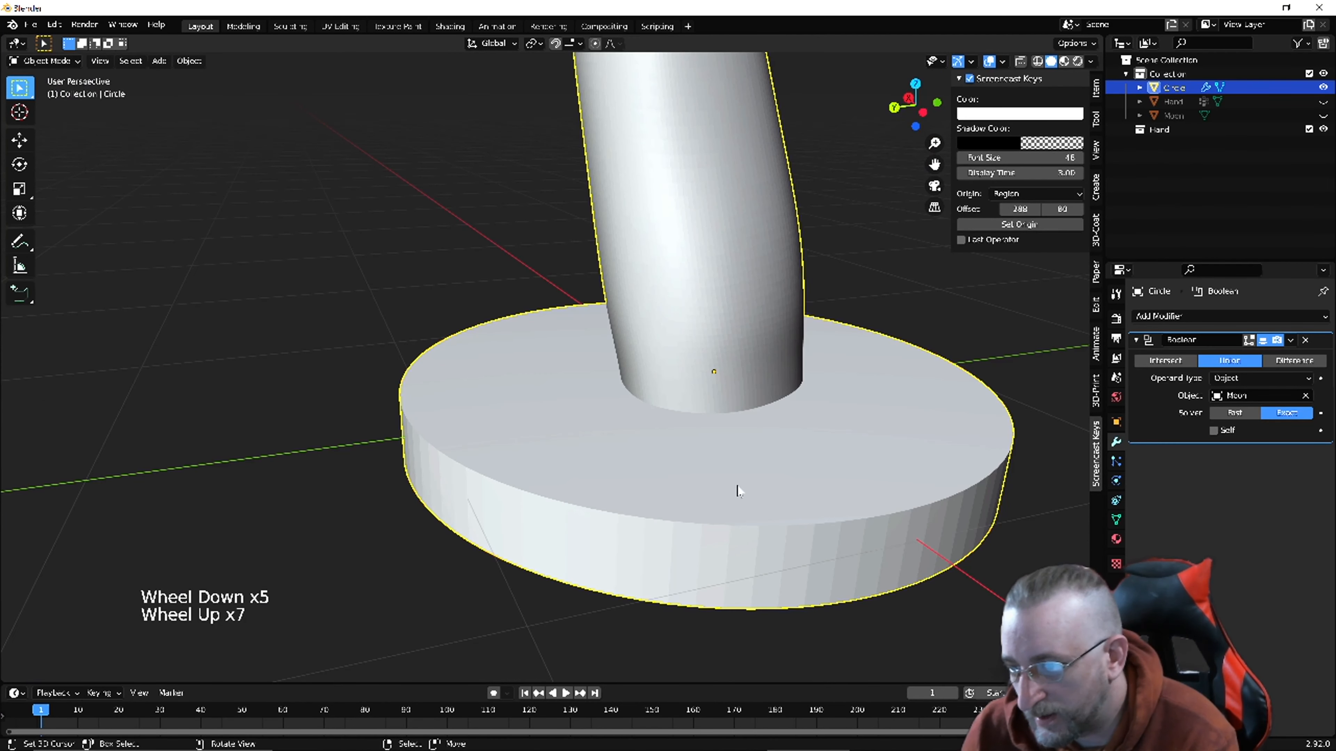
scroll(729, 390, up, 9)
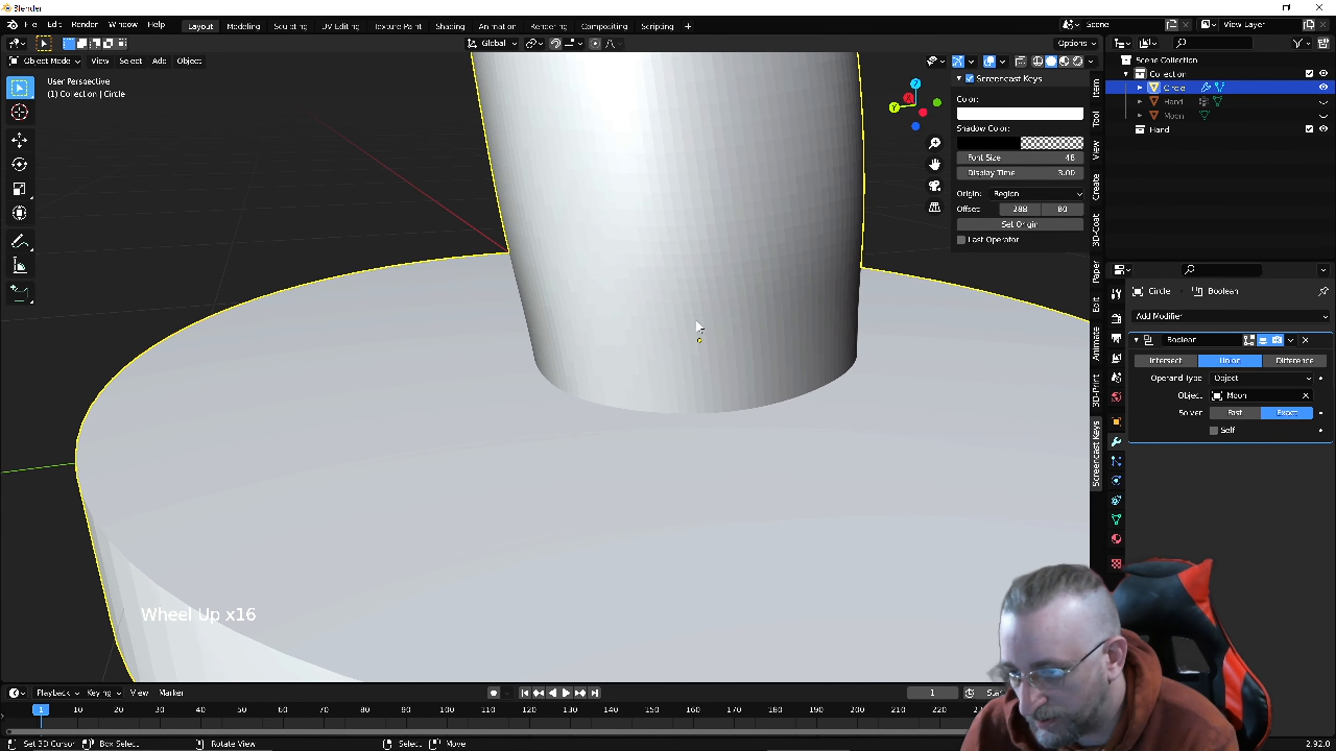
middle_drag(698, 328, 702, 210)
middle_drag(752, 432, 452, 106)
scroll(247, 716, down, 2)
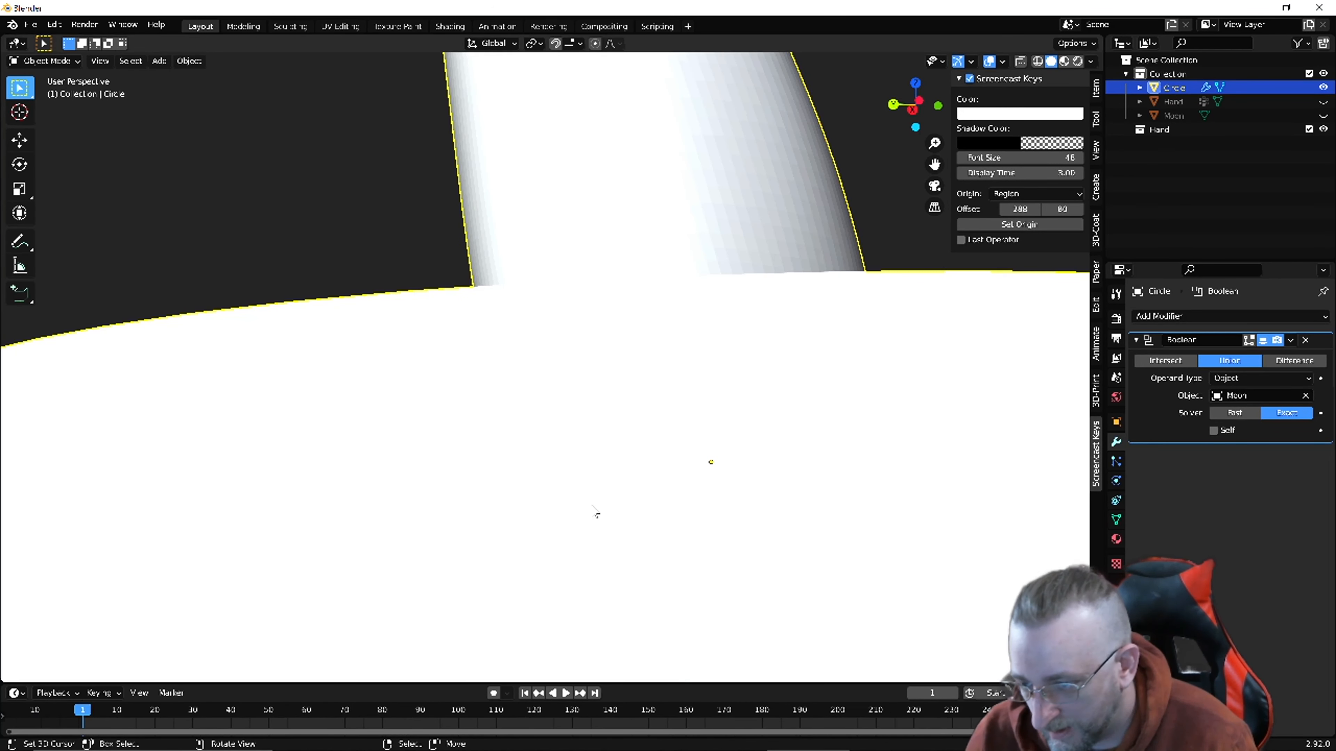
scroll(584, 437, down, 6)
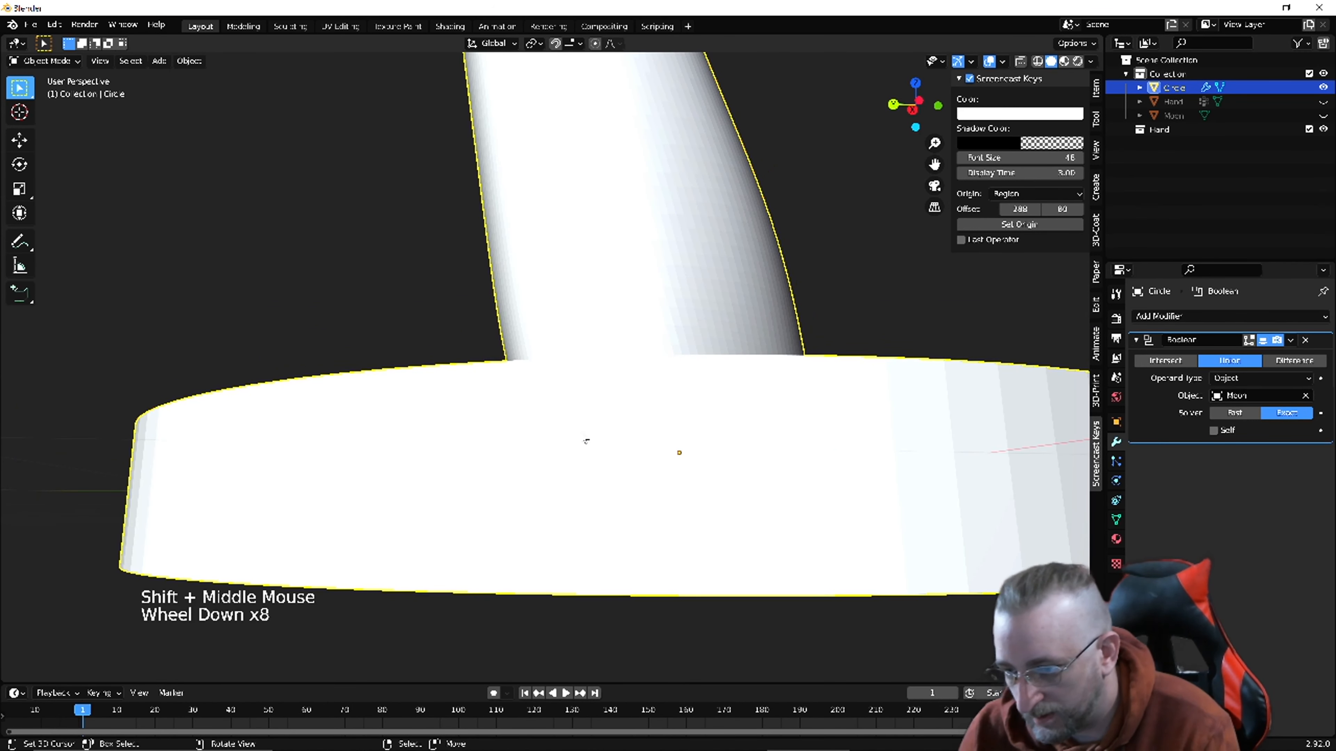
key(KP_Decimal)
scroll(576, 495, up, 12)
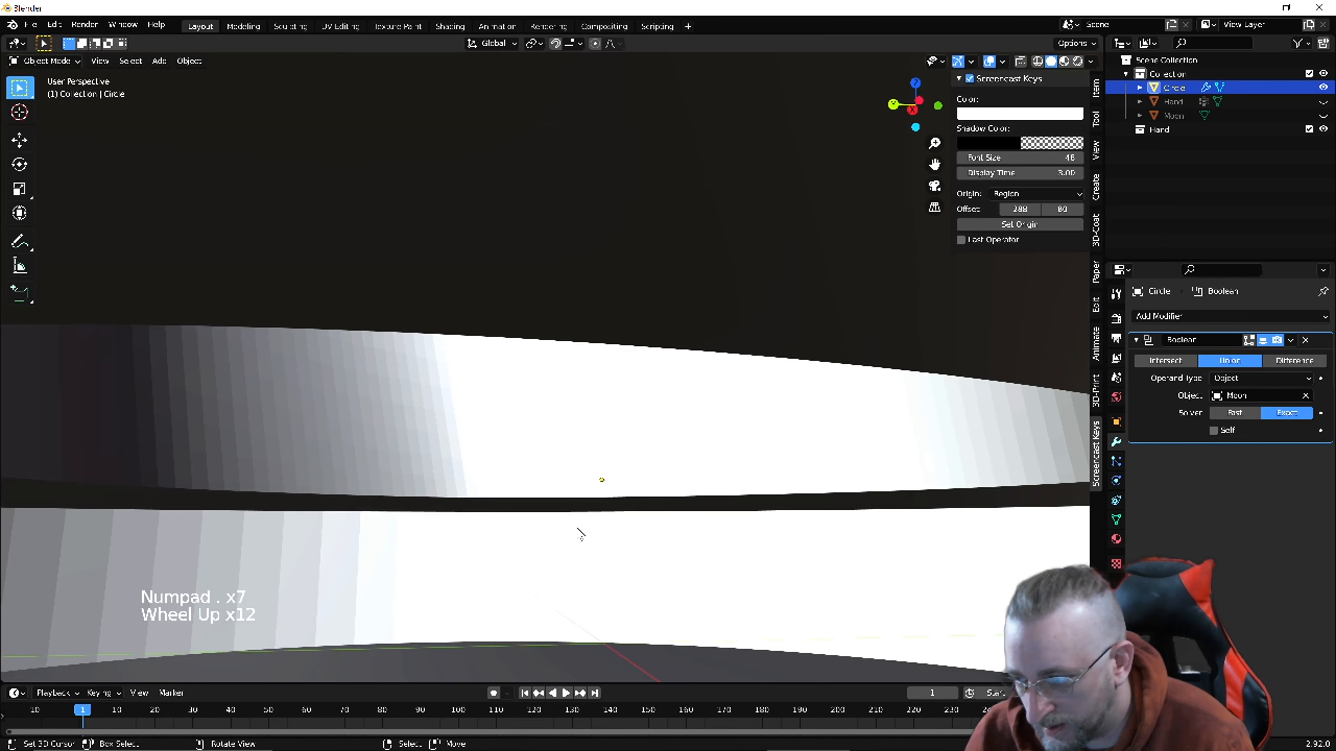
Examine the combined moon, hand and base model from below, behind and the front, up close and as a whole.
middle_drag(578, 532, 546, 238)
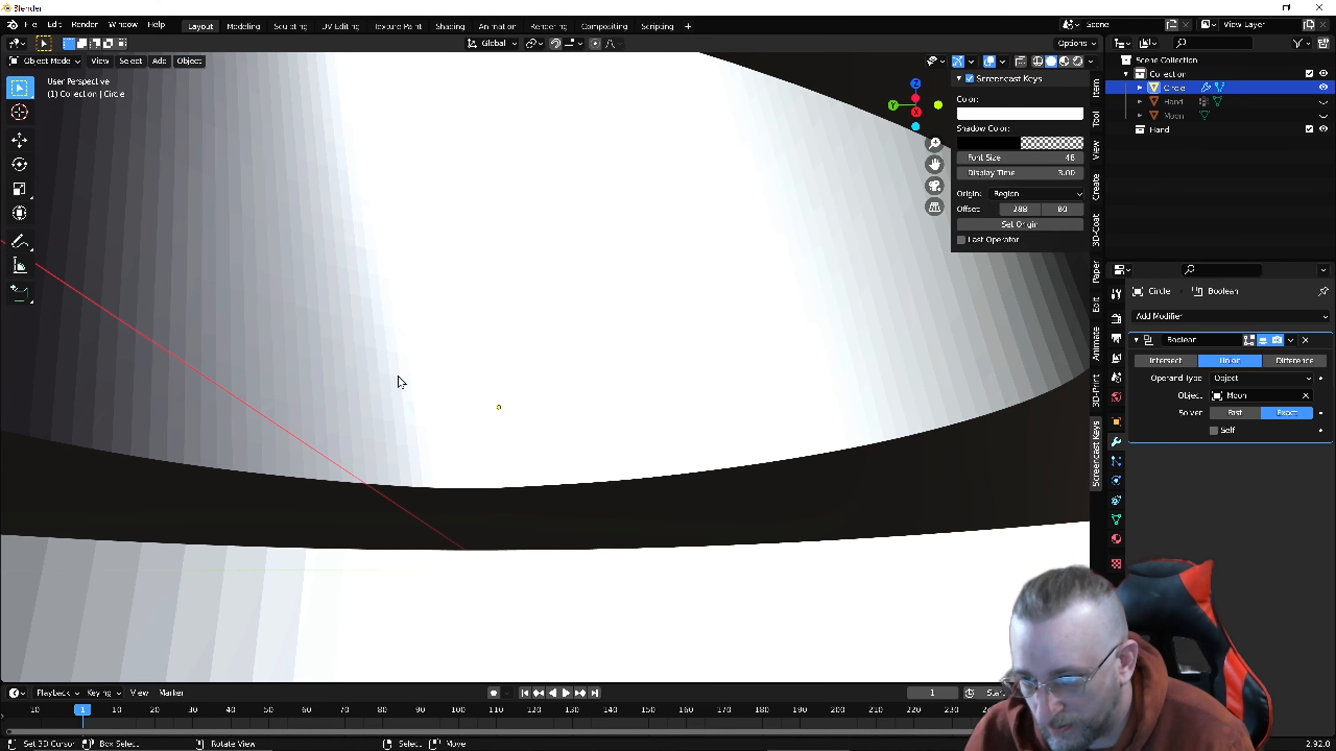
scroll(400, 378, down, 7)
middle_drag(470, 399, 434, 381)
scroll(433, 381, down, 6)
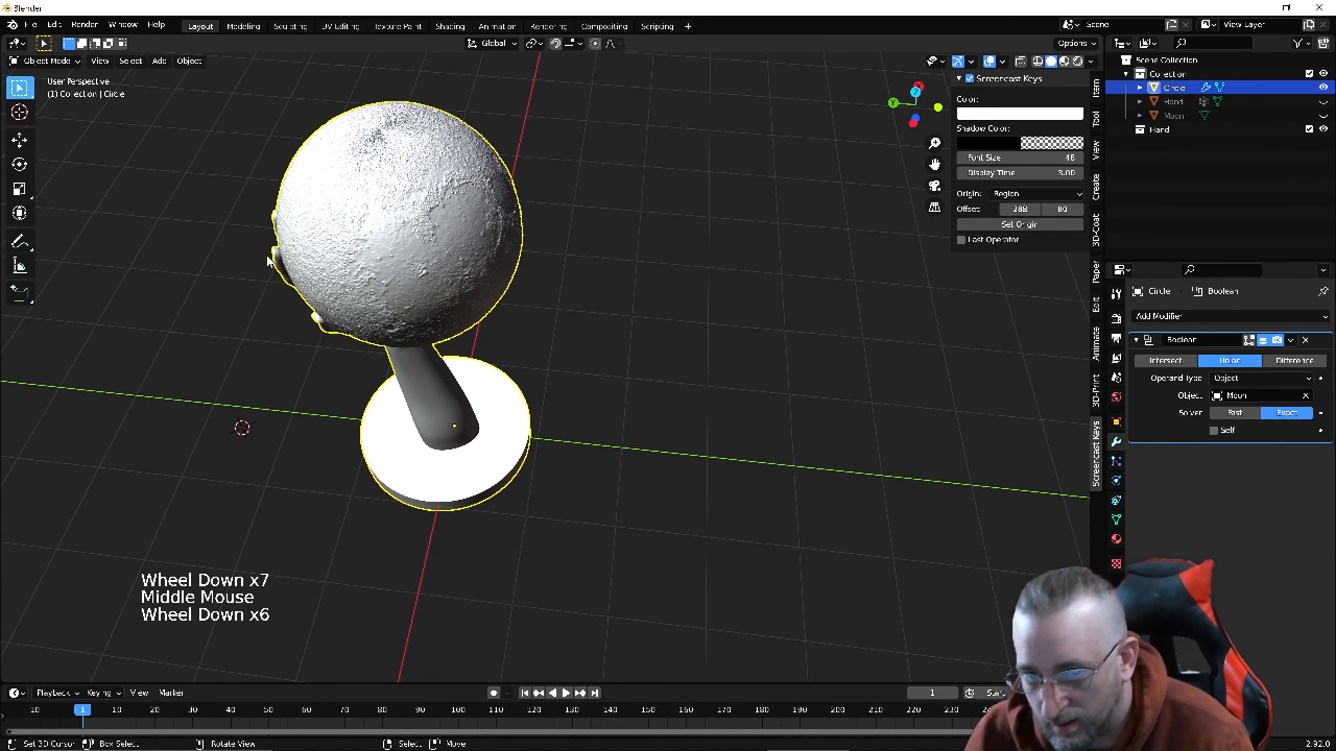
middle_drag(536, 316, 539, 311)
scroll(538, 314, down, 4)
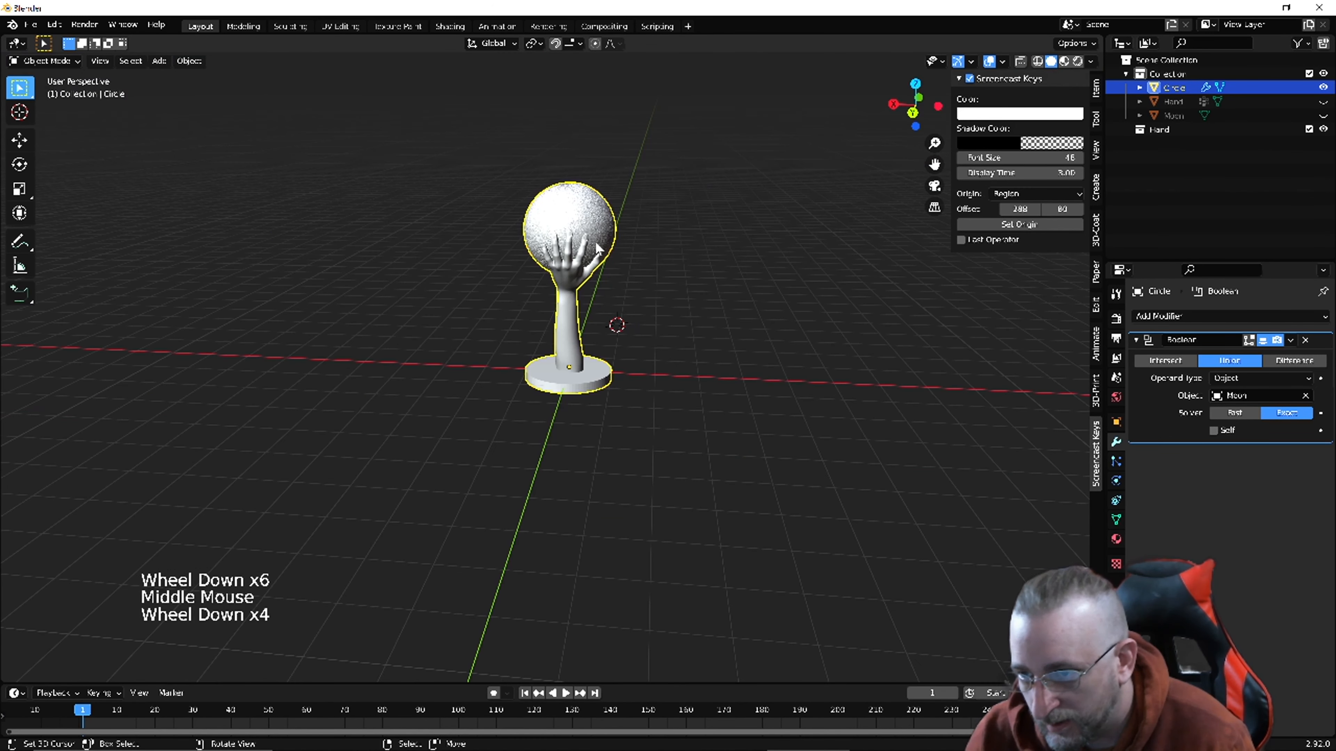
scroll(483, 375, up, 6)
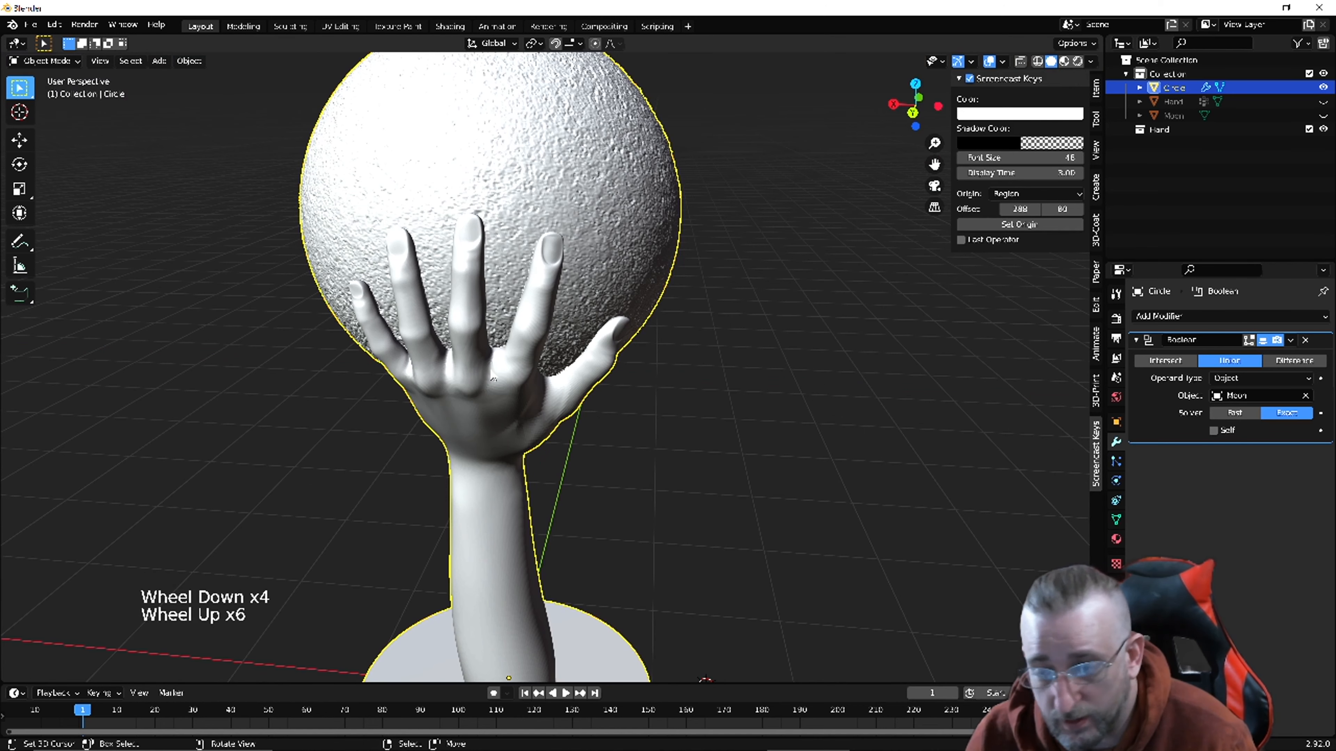
scroll(483, 375, down, 3)
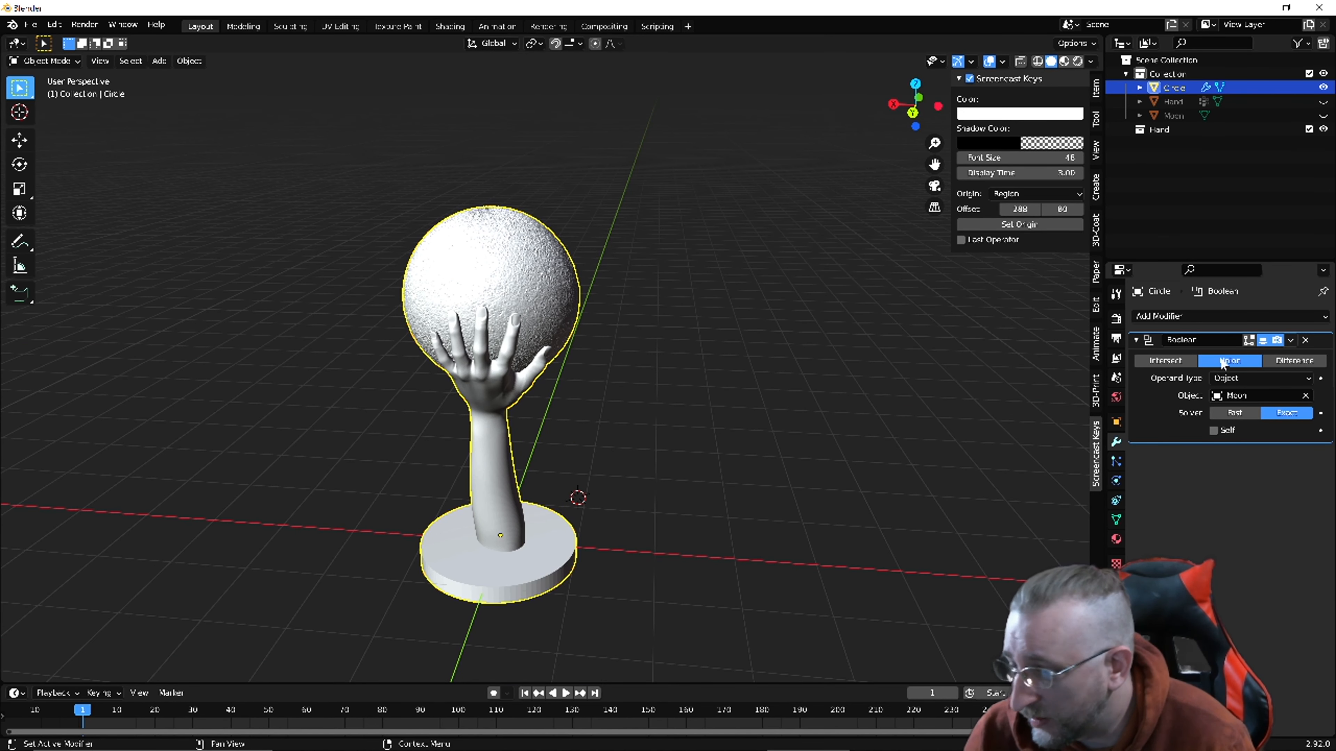
Apply the Boolean union with Moon and hide the merged Circle object.
click(1290, 340)
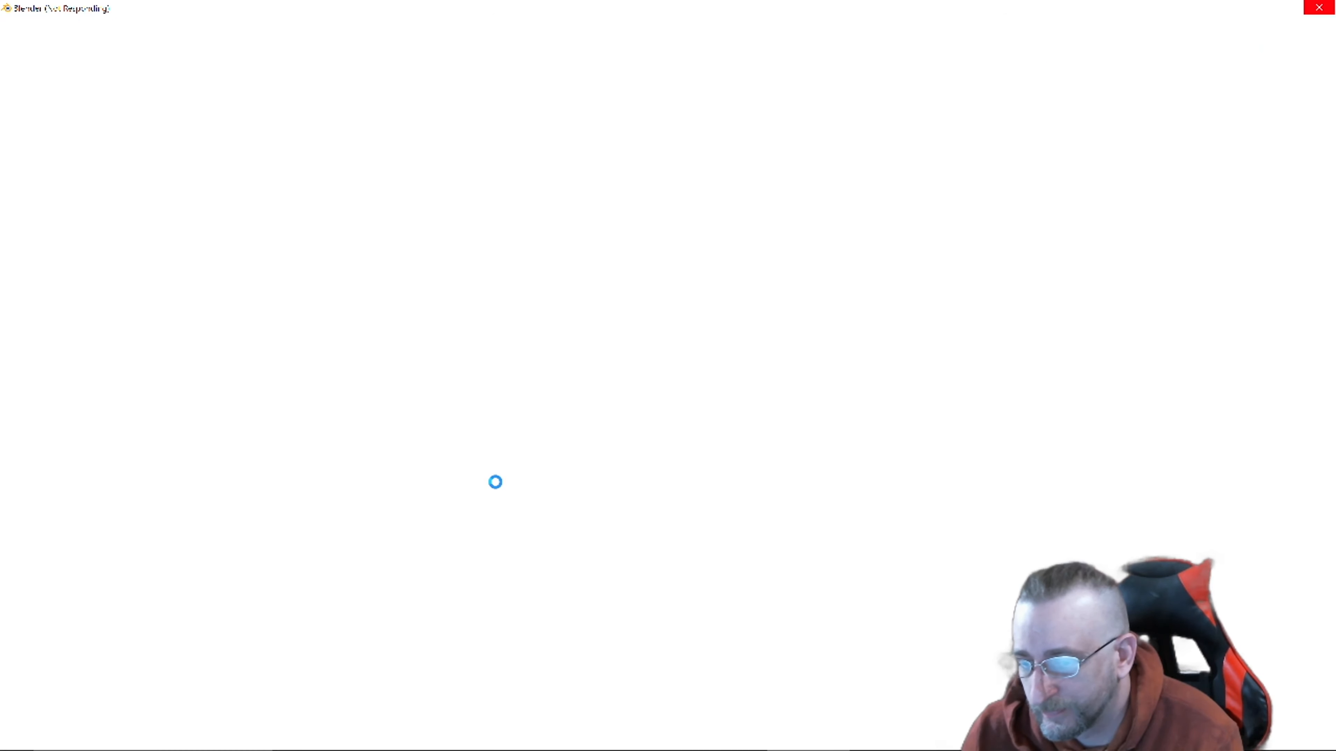
scroll(410, 334, up, 6)
middle_click(410, 334)
key(h)
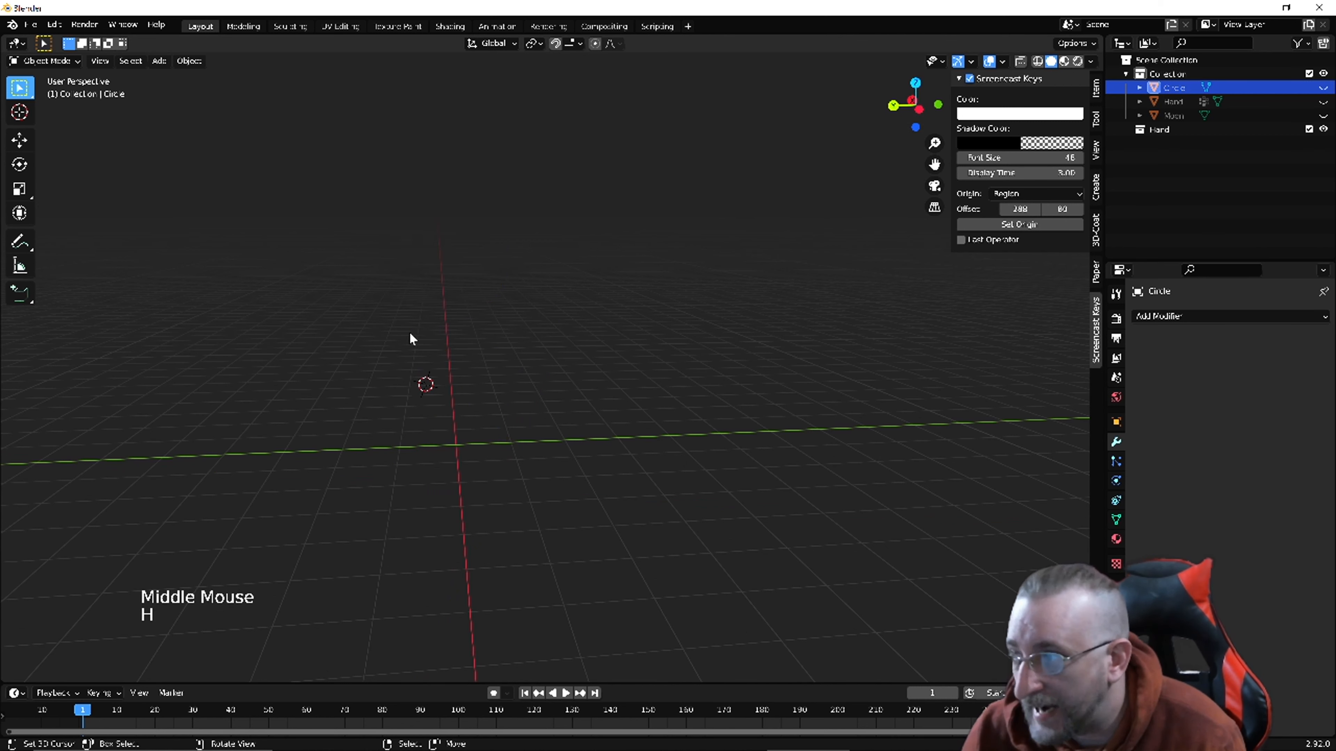
Unhide the original Hand and Moon objects, delete both, and bring the merged model back into view.
click(1323, 100)
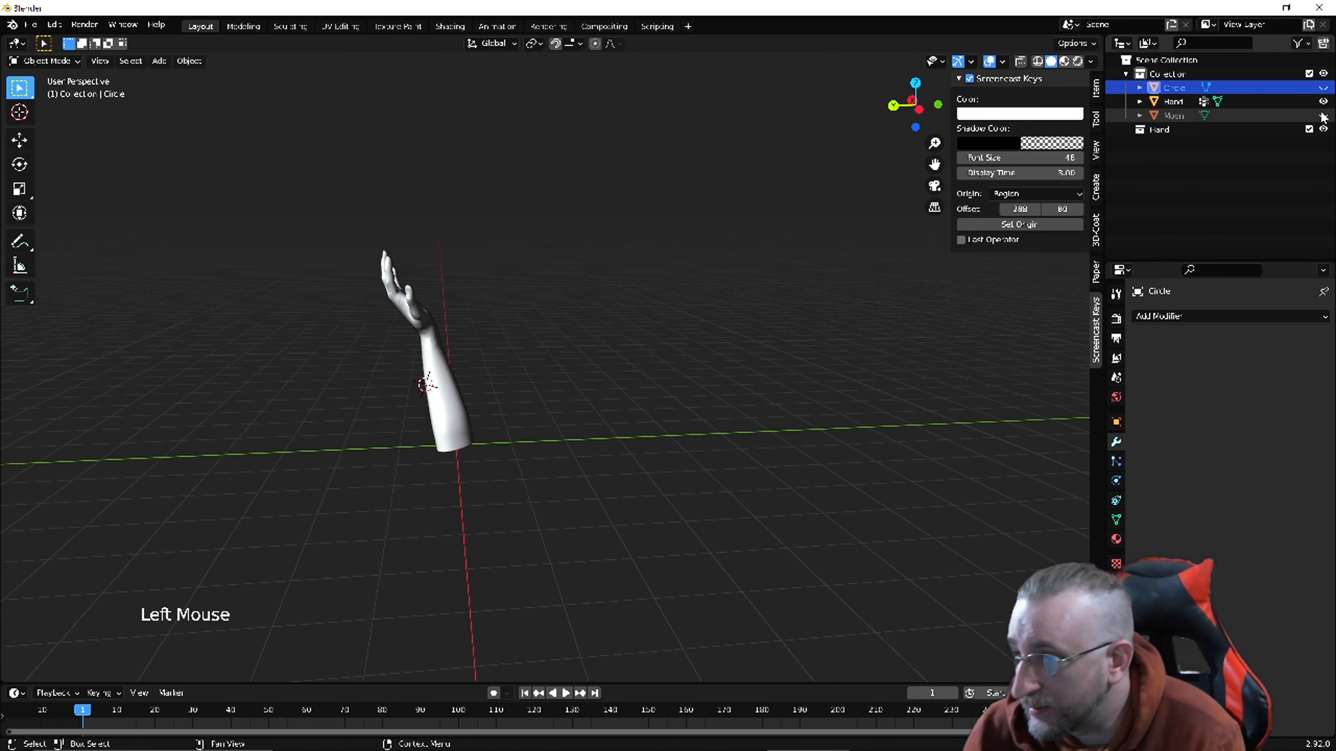
click(1323, 115)
right_click(435, 272)
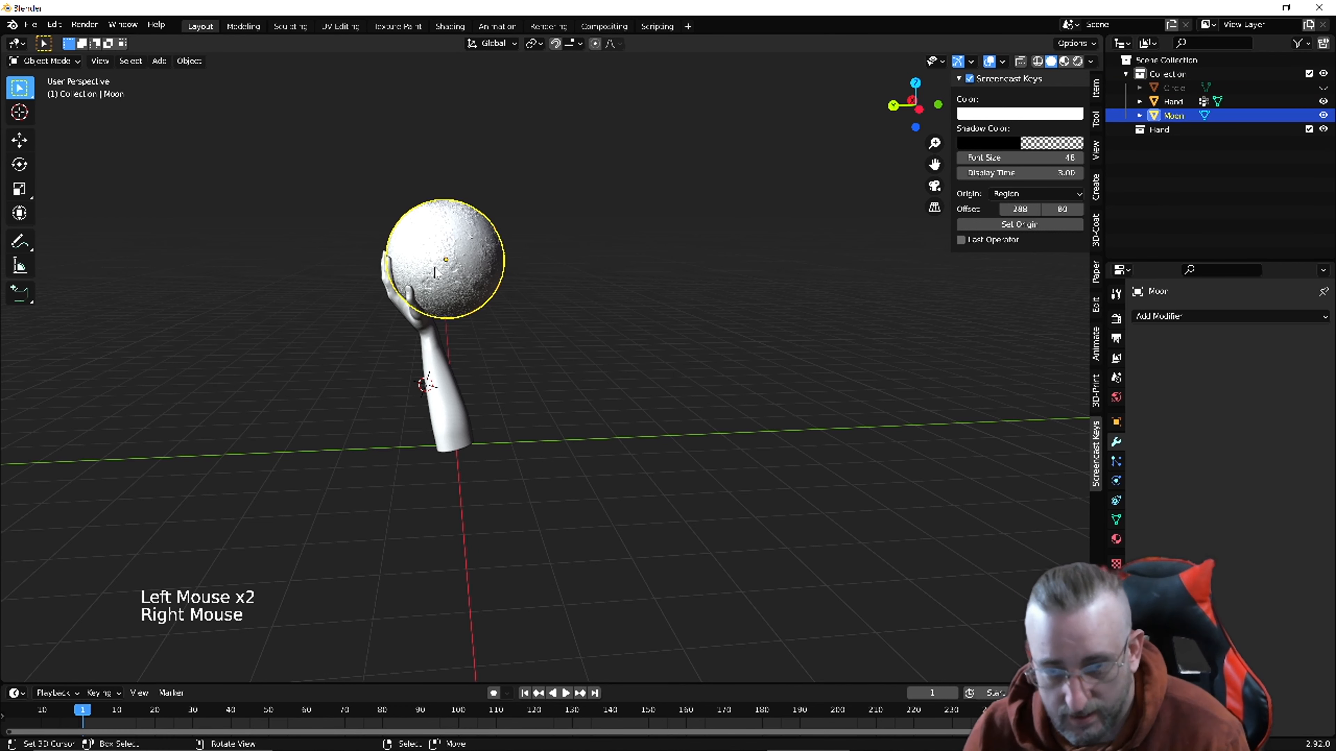
shift+right_click(404, 319)
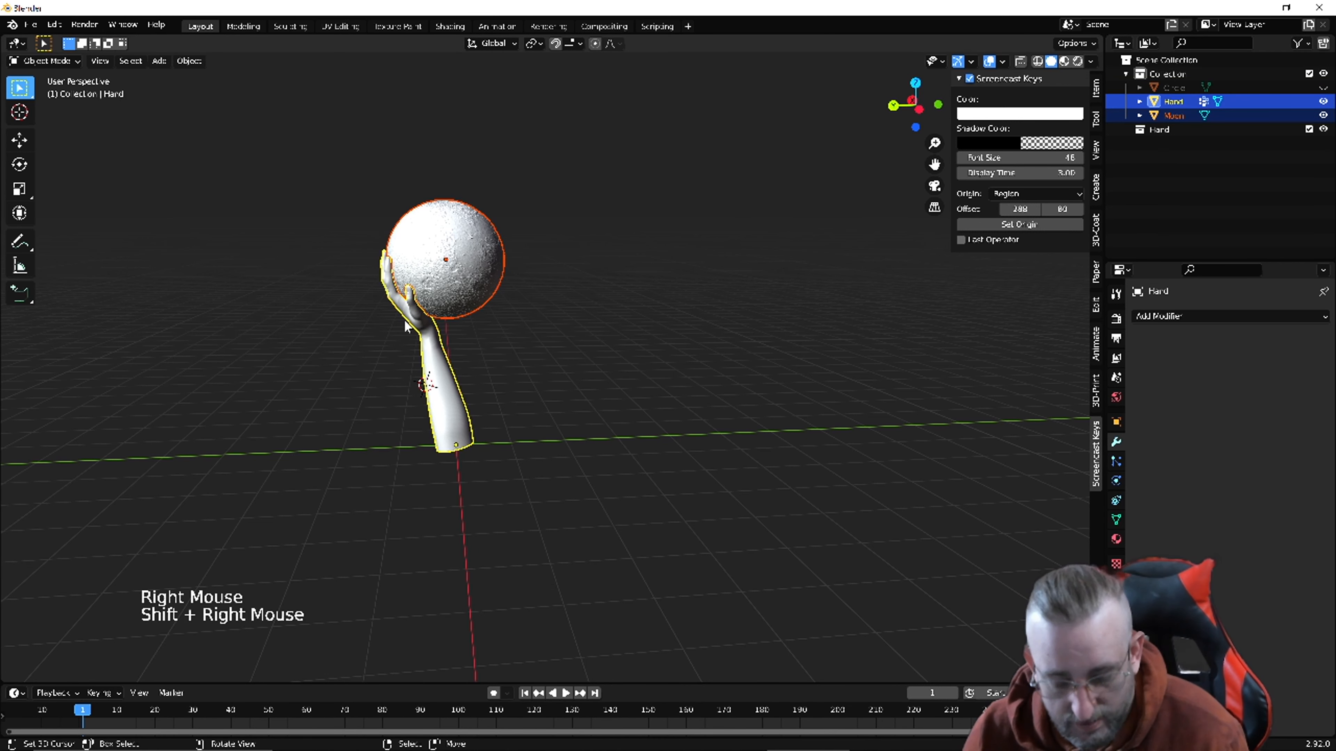
right_click(398, 258)
scroll(398, 257, up, 4)
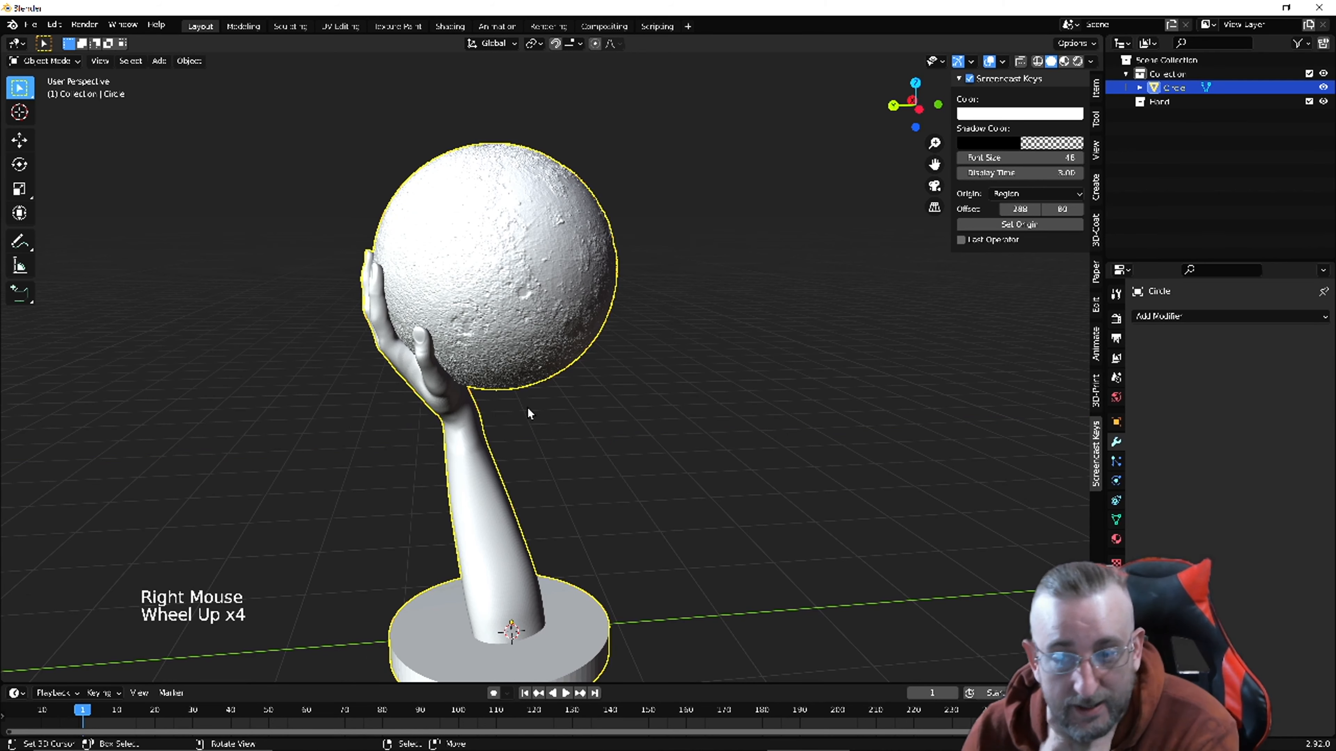
Add a cube at the centre of the circular base and scale it down to about 0.37.
scroll(529, 408, down, 2)
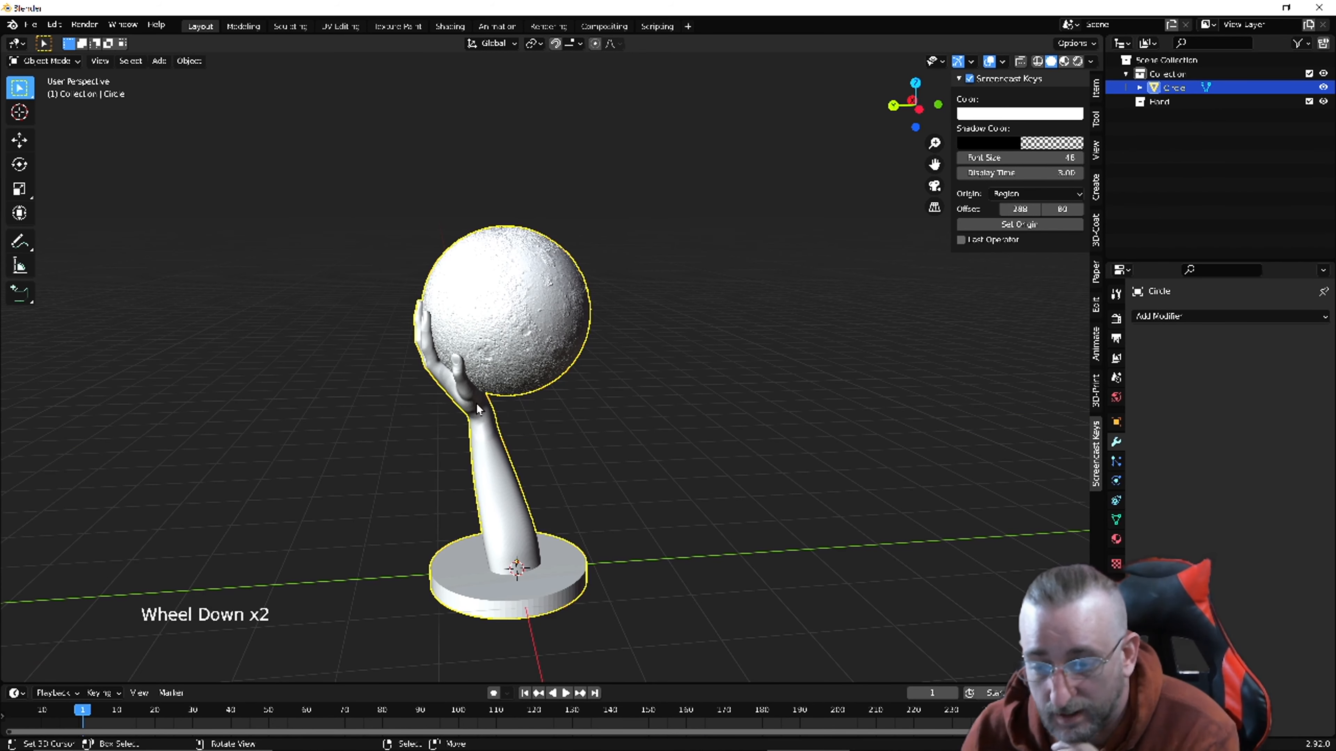
middle_drag(476, 403, 438, 369)
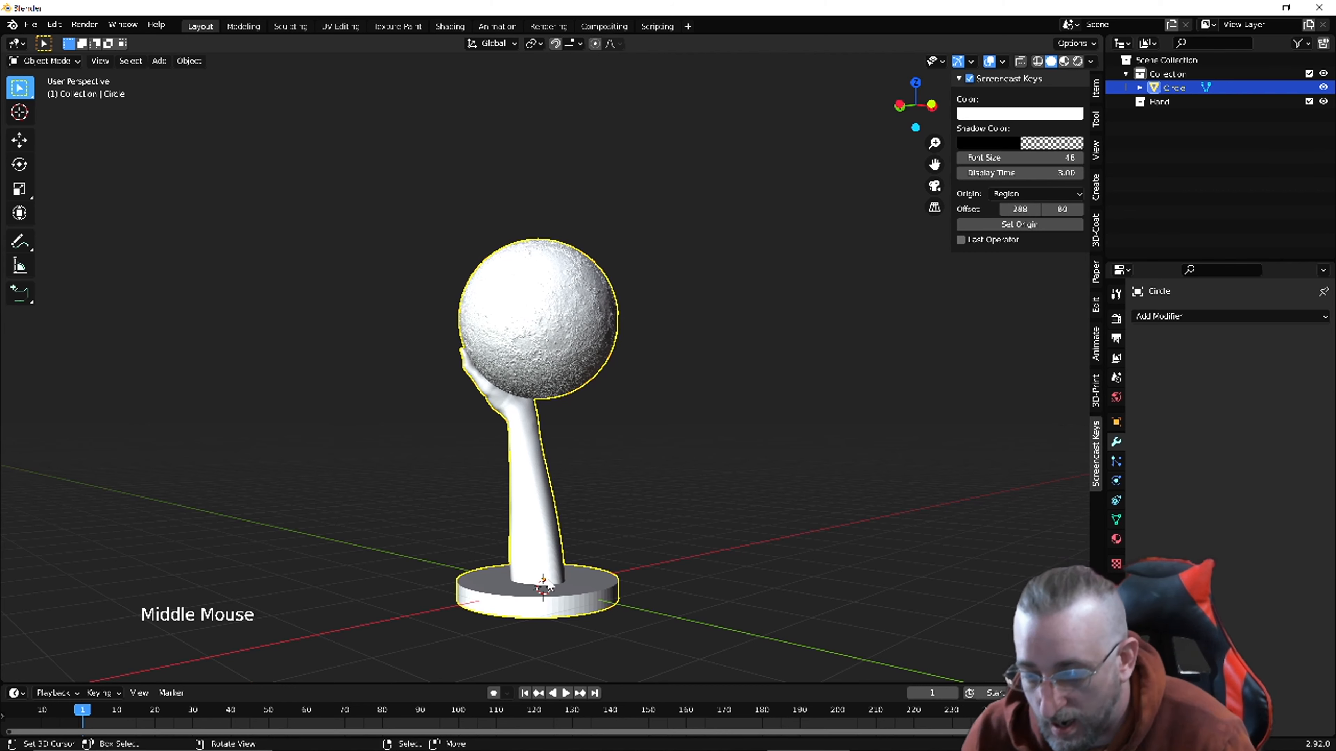
shift+middle_drag(558, 582, 531, 477)
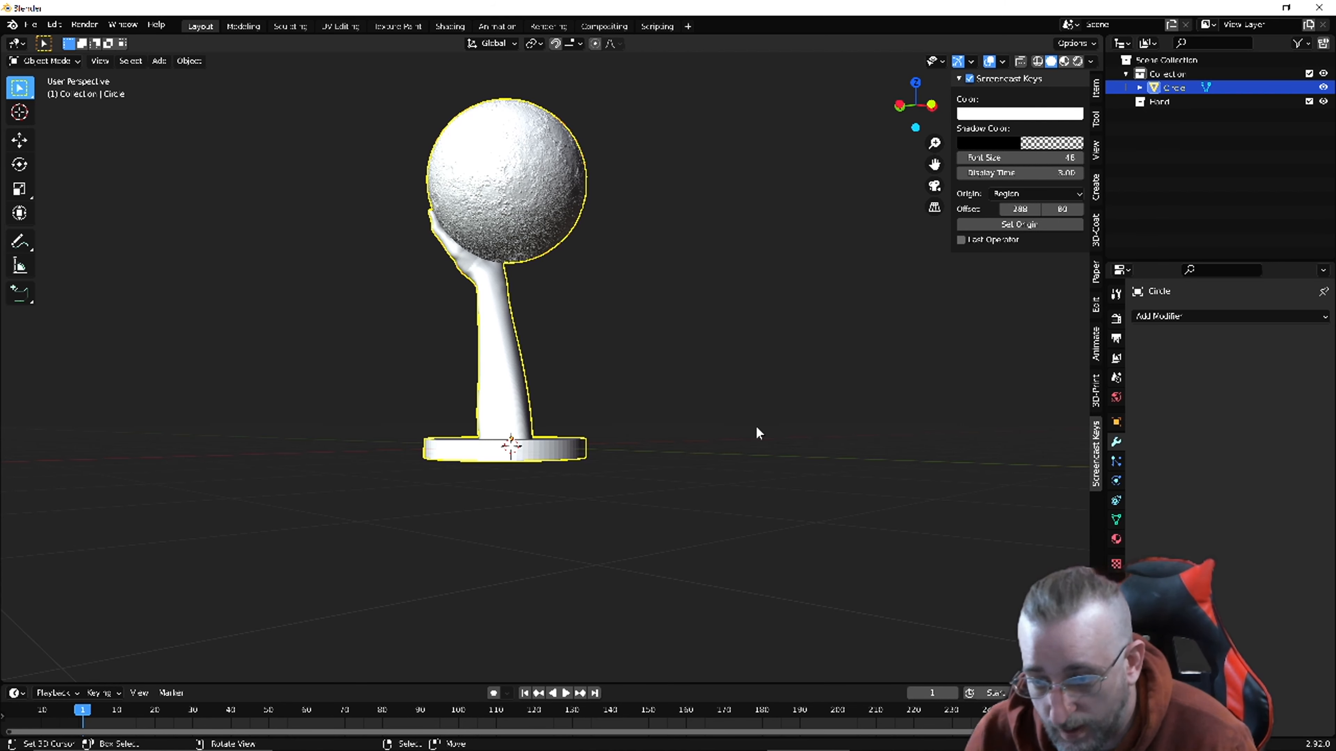
middle_drag(756, 426, 756, 427)
scroll(756, 427, down, 1)
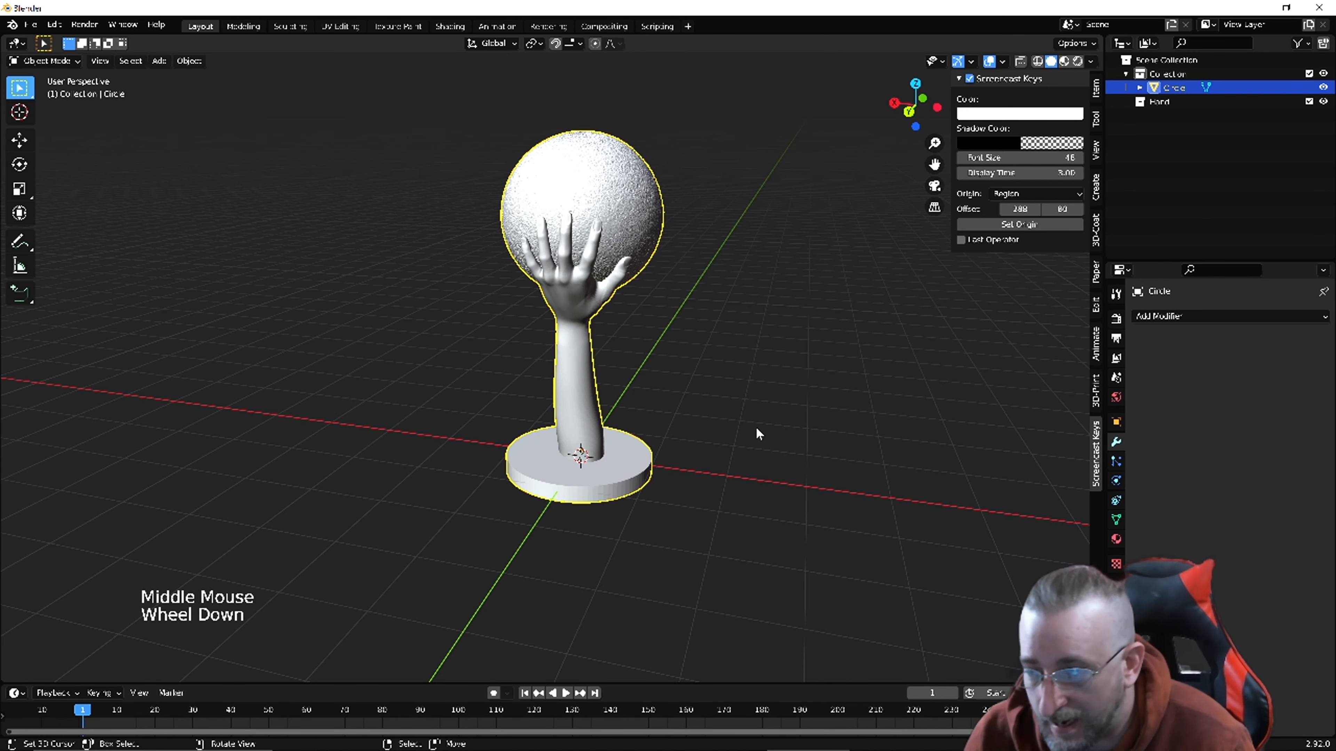
key(shift+a)
mouse_move(755, 428)
click(844, 47)
key(s)
click(614, 458)
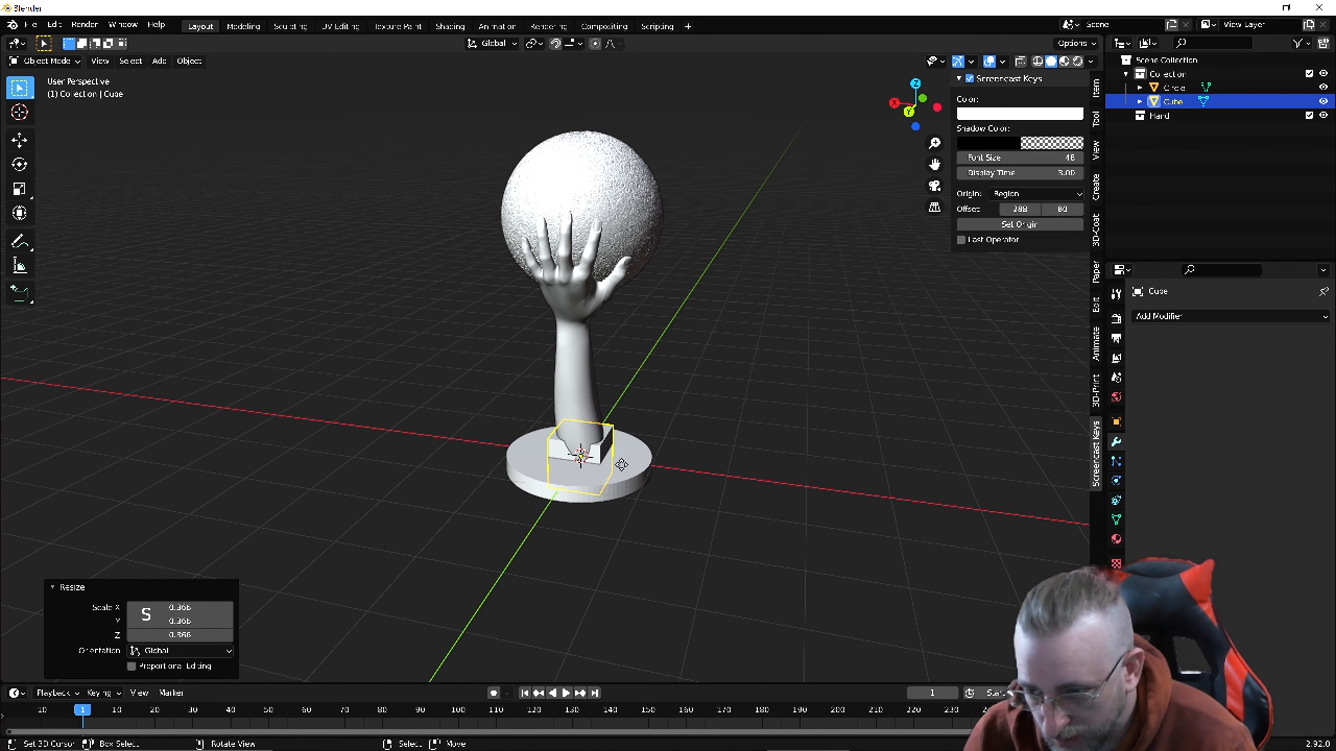
Lower the cube about 0.32 m along Z so its top face lies within the base's thickness.
key(g)
key(z)
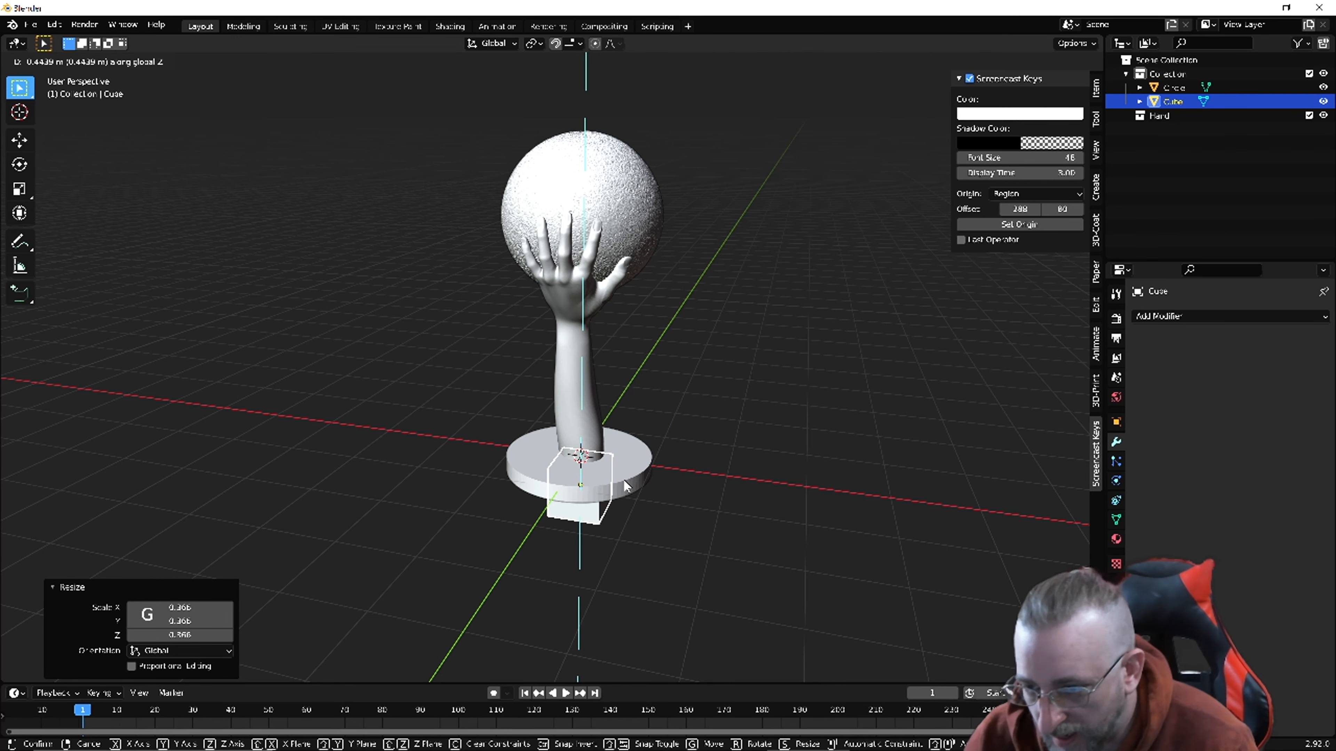
click(624, 480)
key(KP_1)
scroll(527, 443, up, 7)
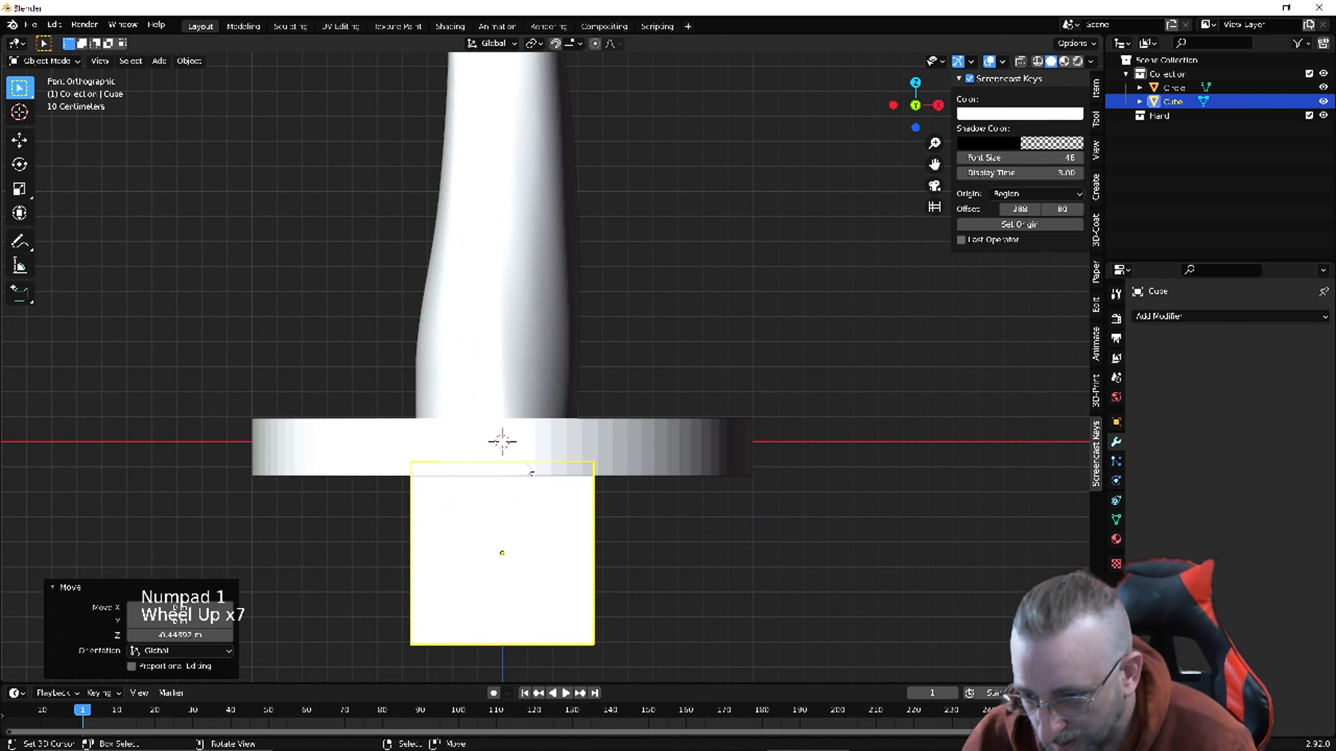
key(g)
key(z)
click(536, 435)
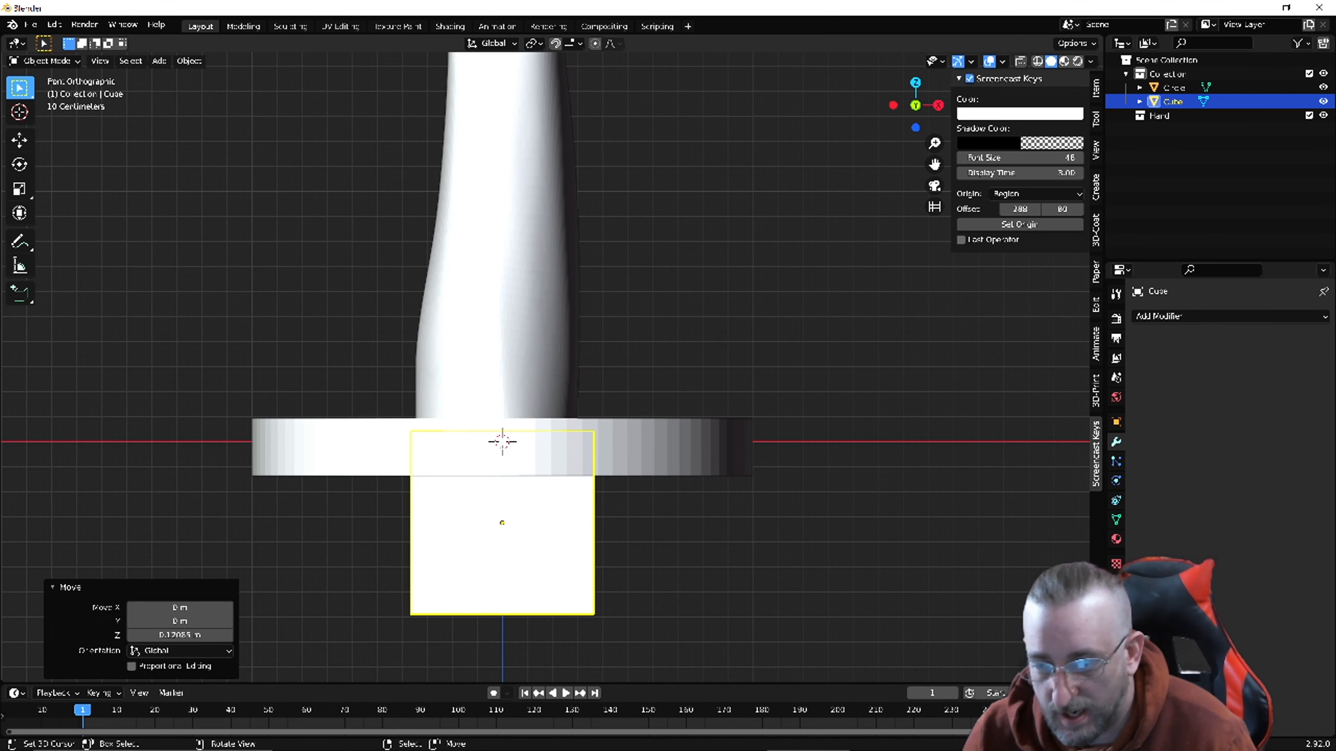
Scale the cube about 3.3 times in X and Y only, so it extends past the whole circular base.
key(s)
key(shift+z)
click(536, 435)
middle_drag(535, 435, 726, 474)
scroll(502, 400, down, 5)
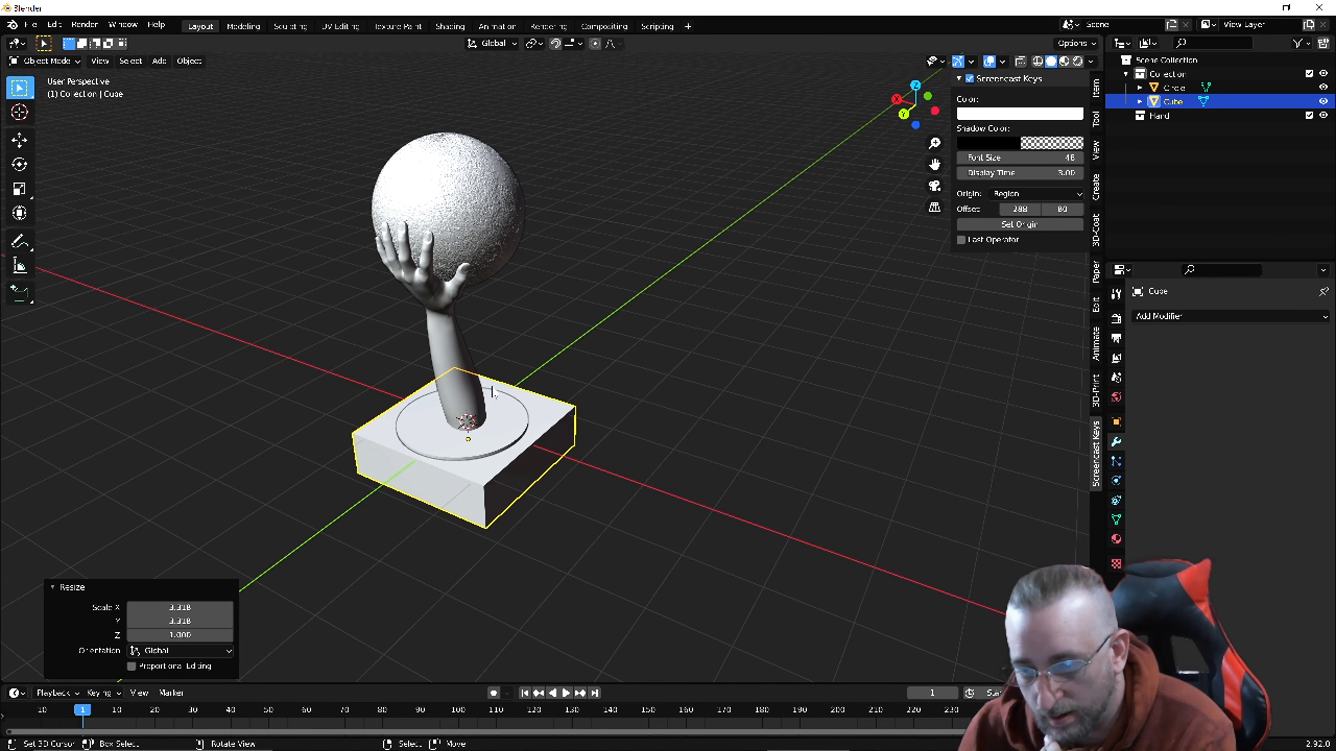
Hide the cube and add a Boolean Difference modifier to the merged model, using the Fast solver and Cube as the object.
key(h)
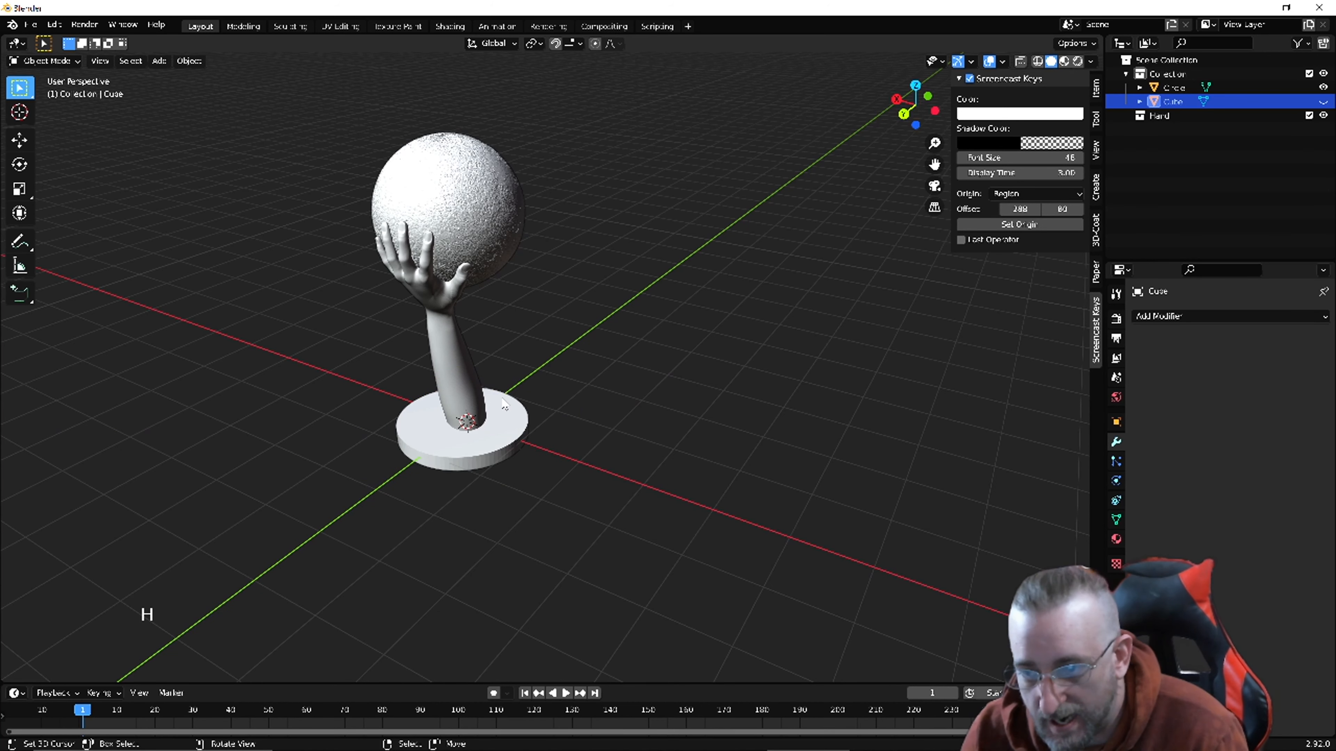
right_click(466, 384)
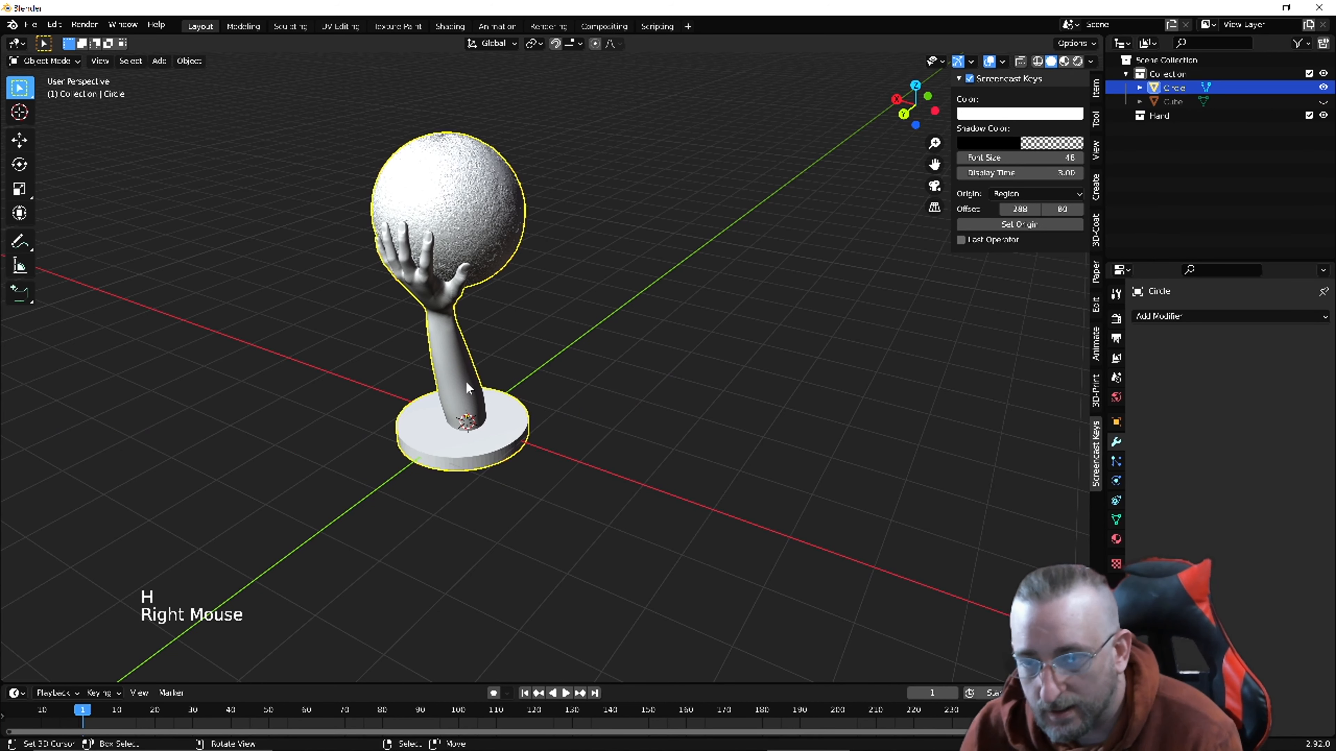
click(1186, 317)
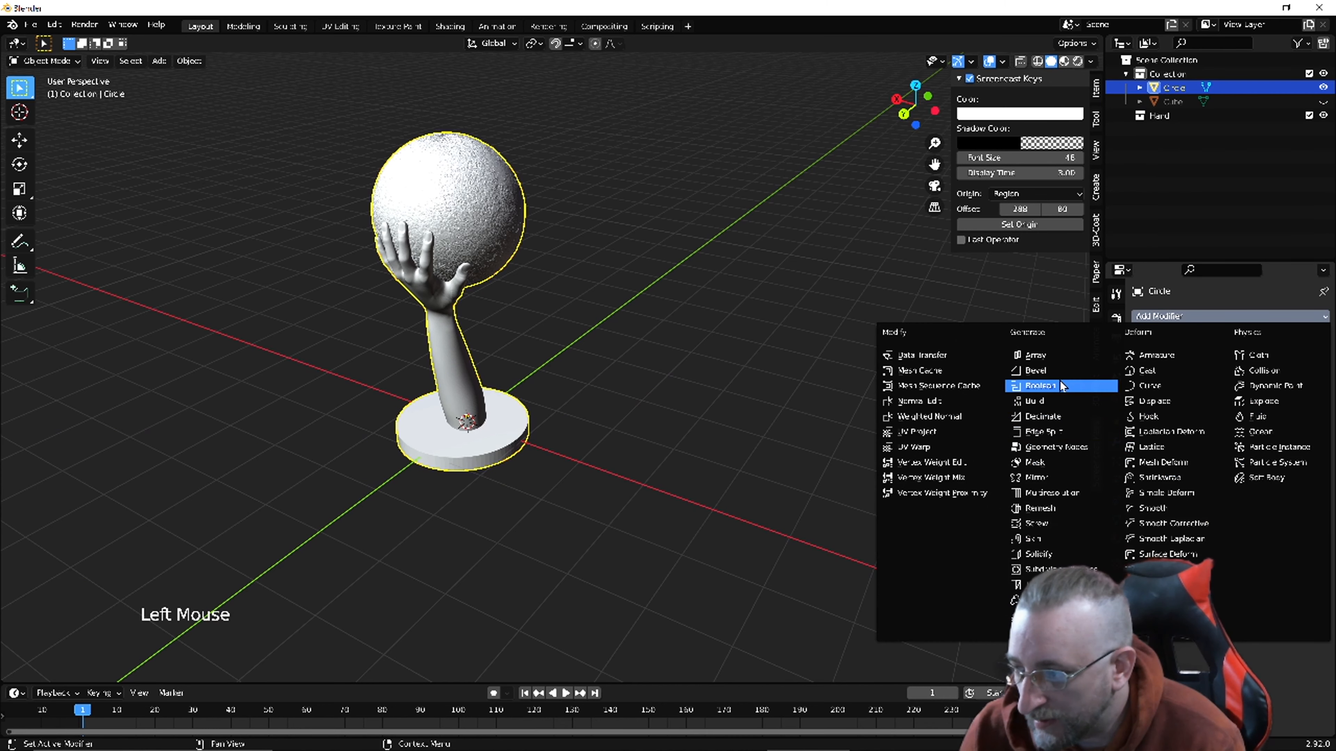
click(1062, 386)
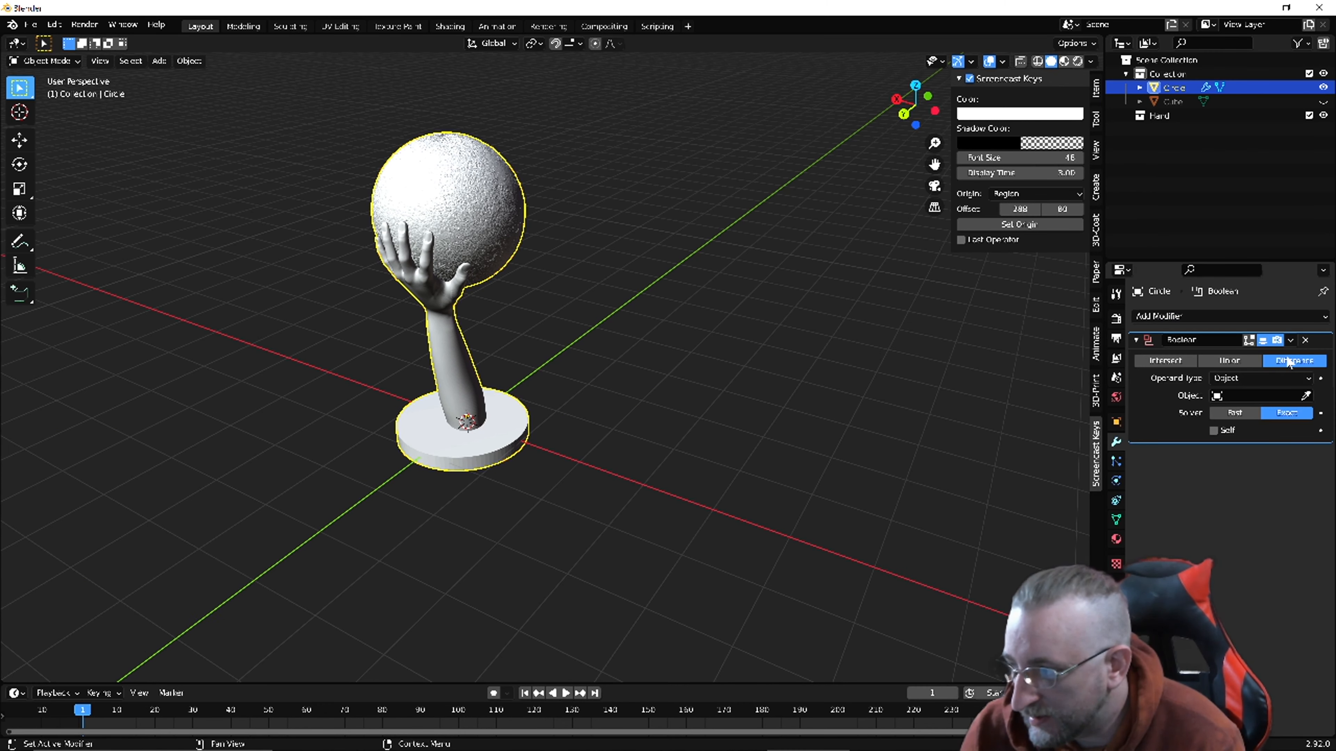
click(1237, 413)
click(1257, 395)
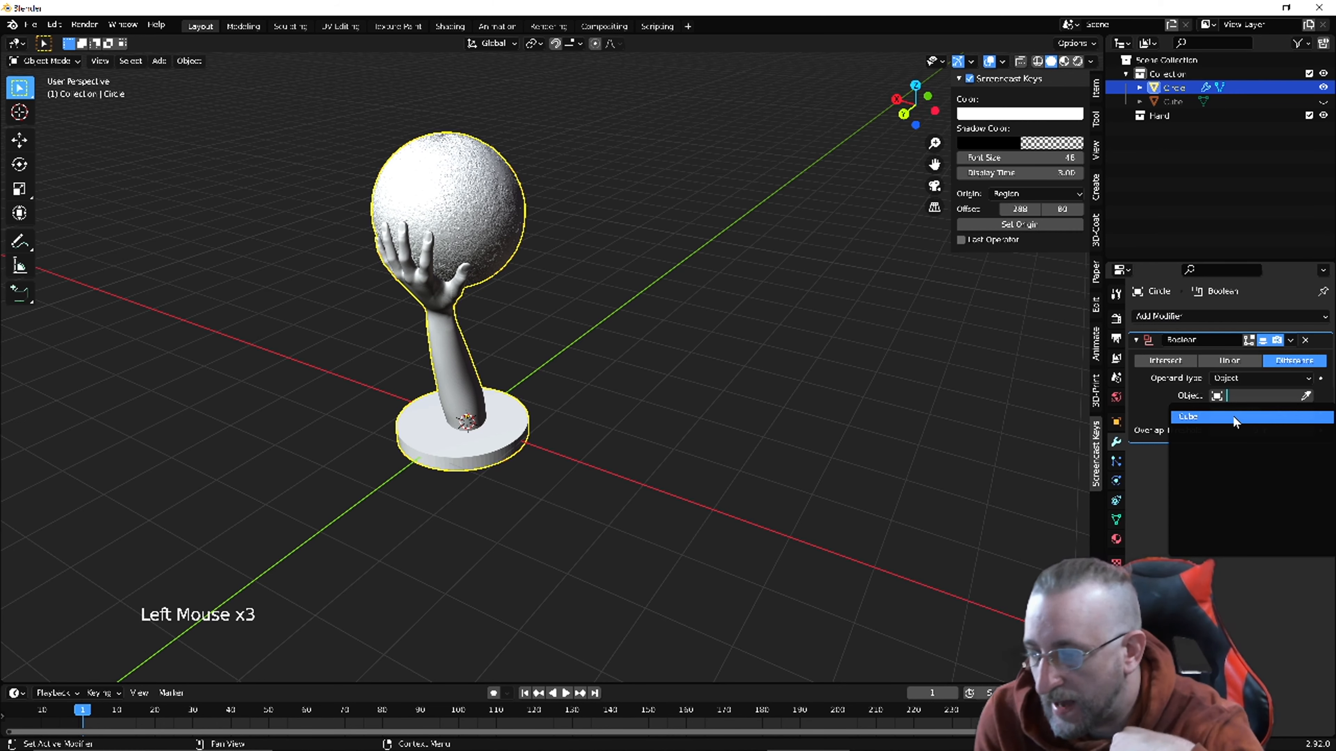
click(1233, 416)
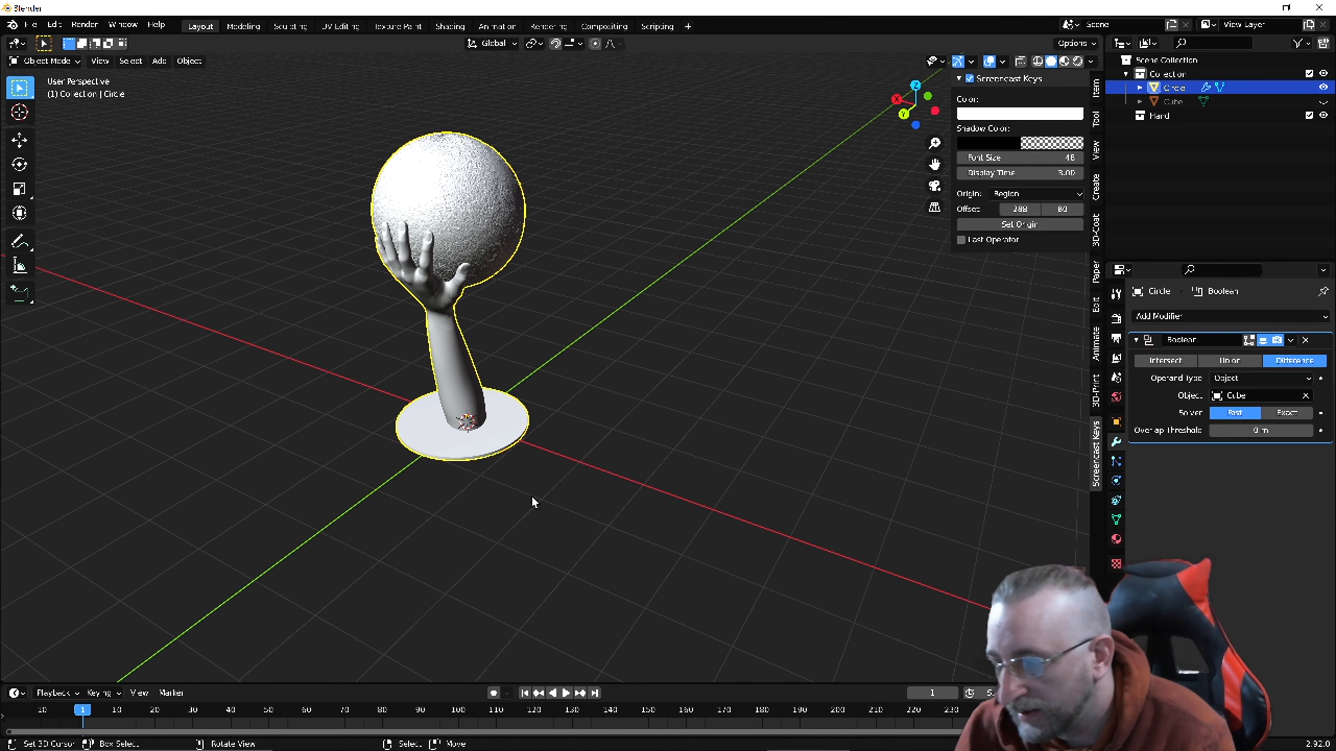
Examine the trimmed base from below and the hand and moon from several sides for cutting errors.
middle_drag(440, 385, 458, 176)
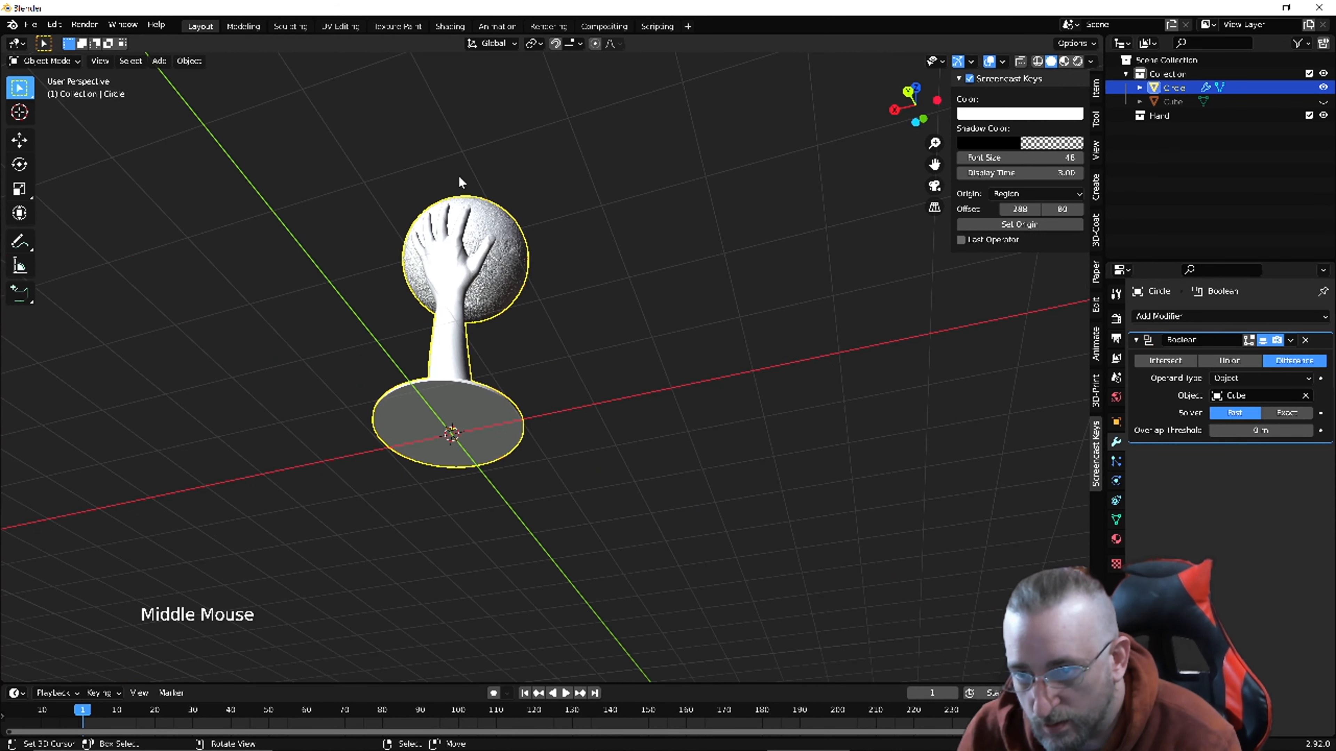
middle_drag(473, 412, 471, 448)
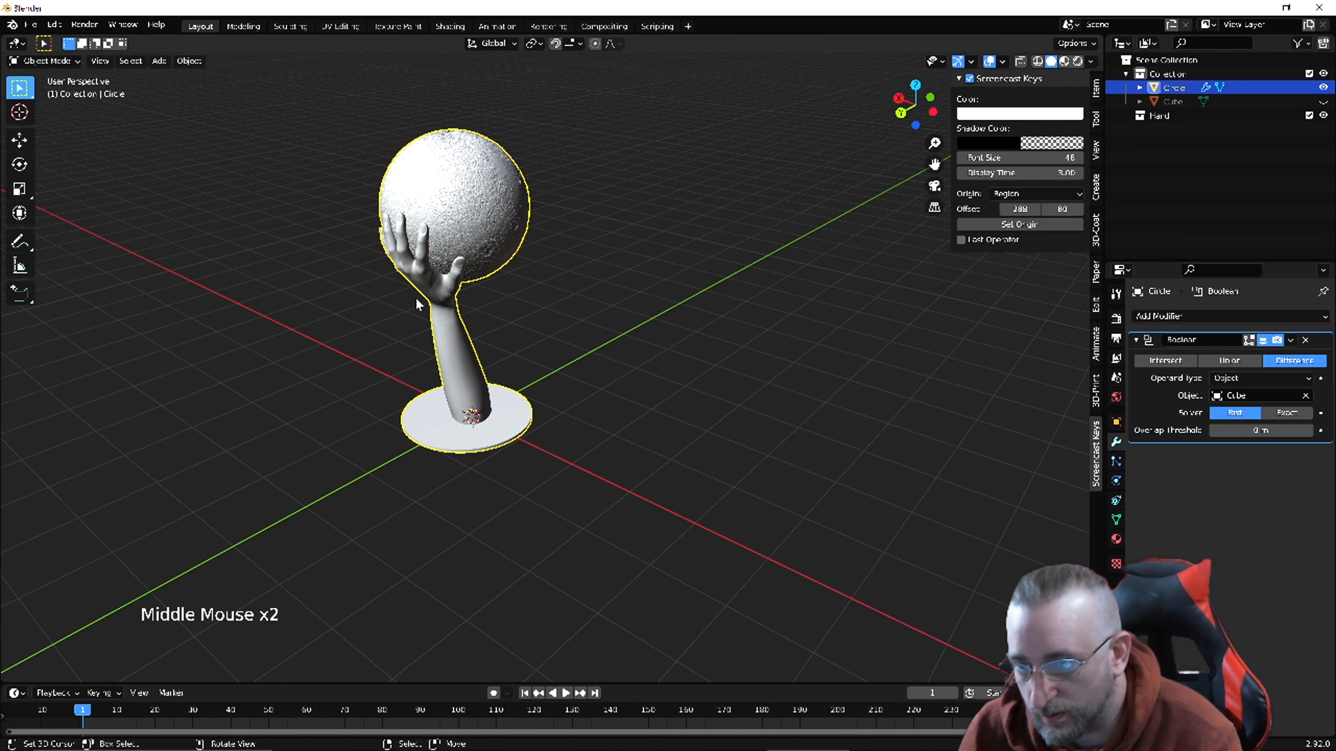
scroll(416, 298, up, 3)
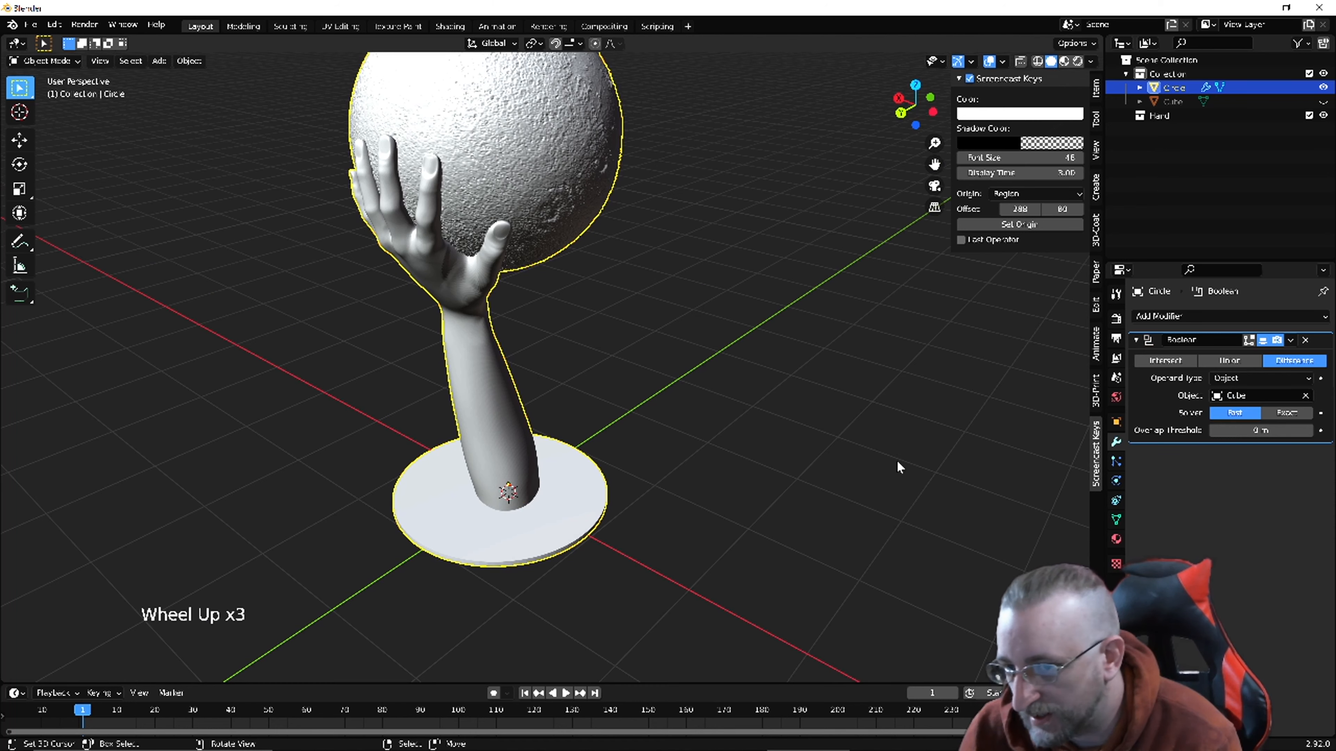
middle_drag(835, 430, 473, 258)
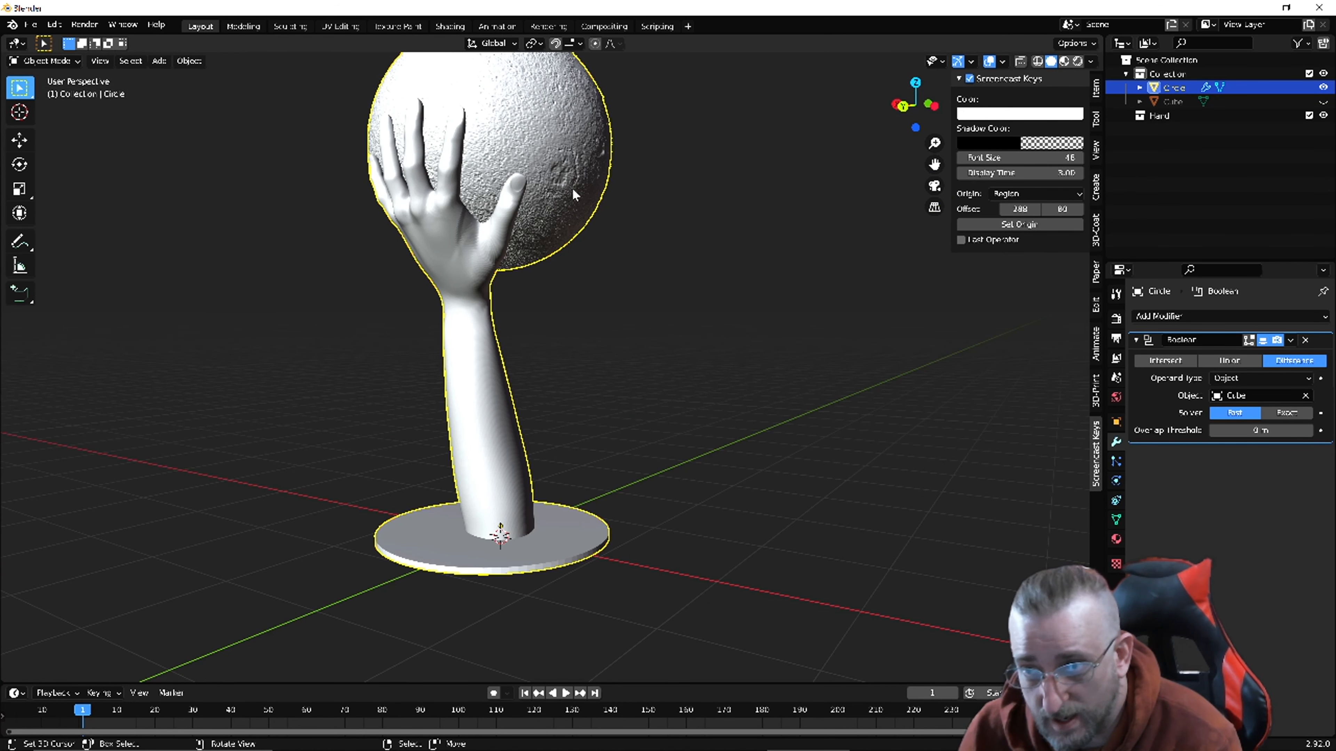
middle_drag(483, 247, 401, 229)
scroll(530, 162, down, 2)
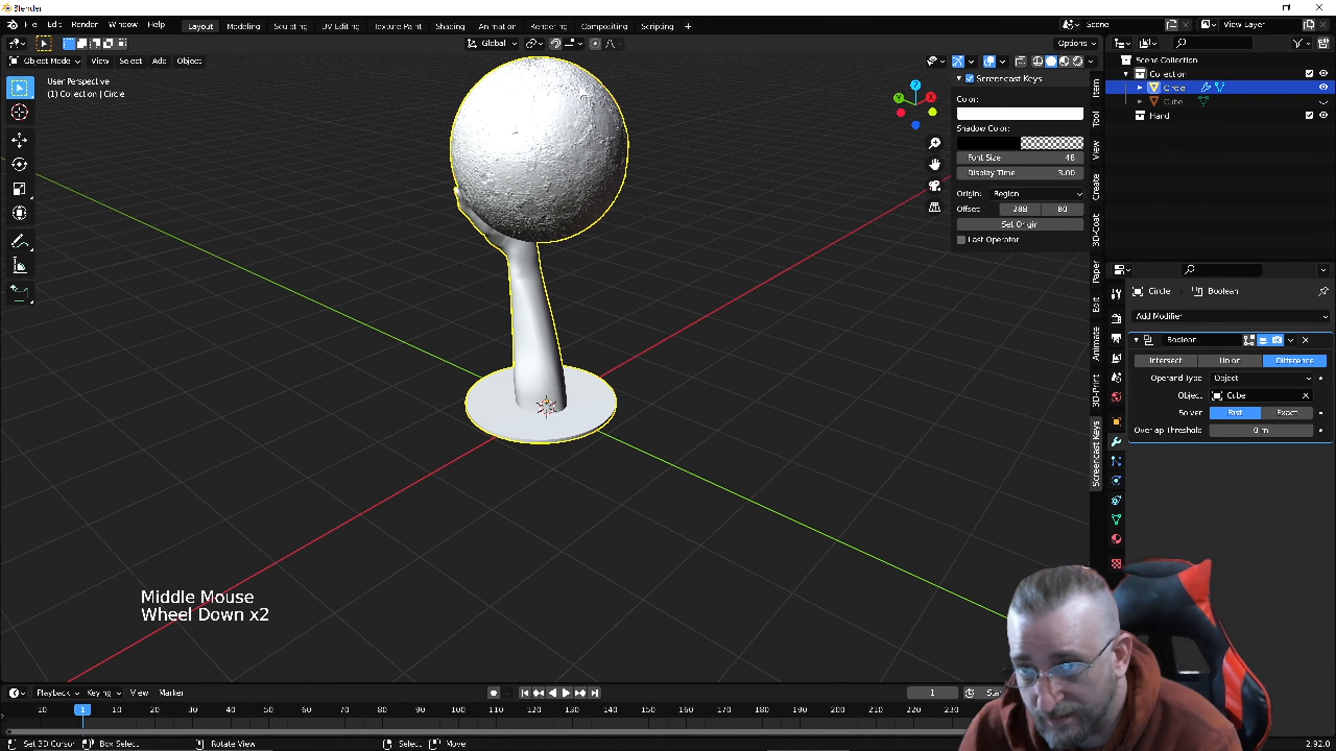
scroll(566, 157, up, 5)
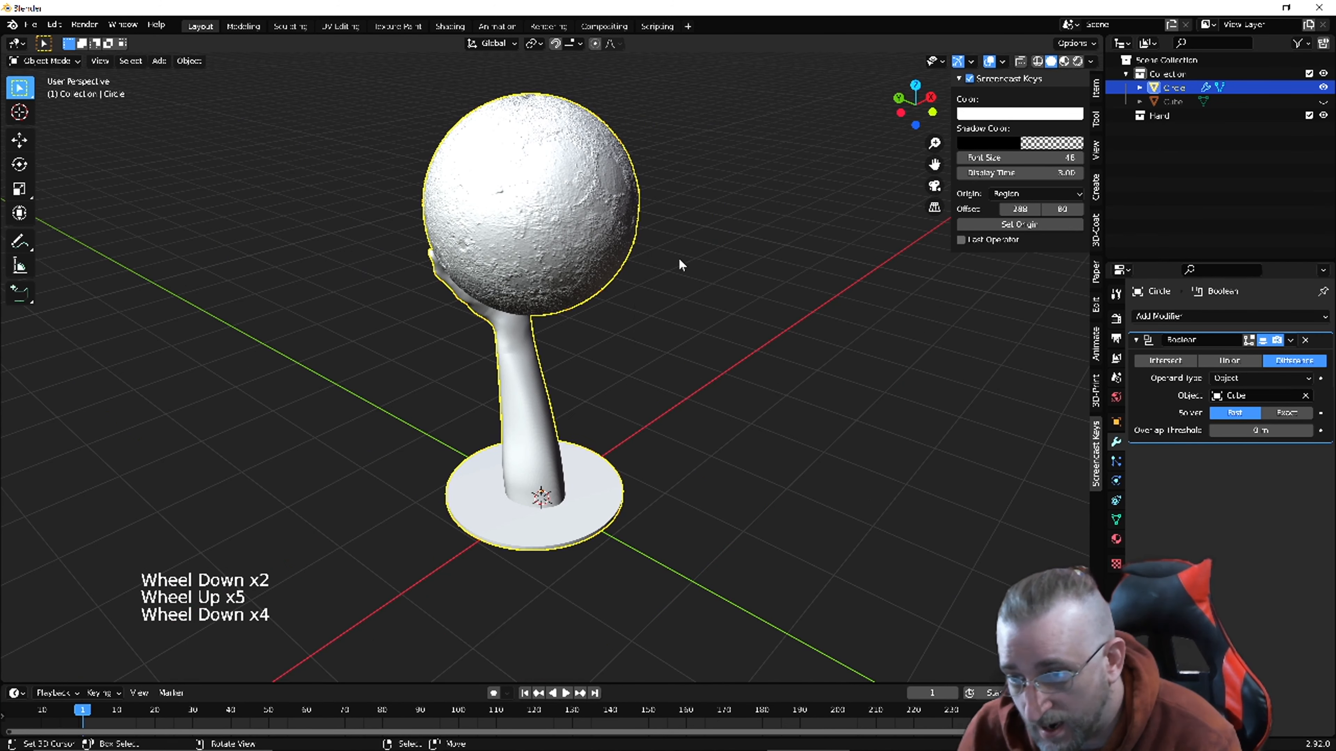
scroll(725, 331, up, 1)
middle_drag(725, 331, 650, 364)
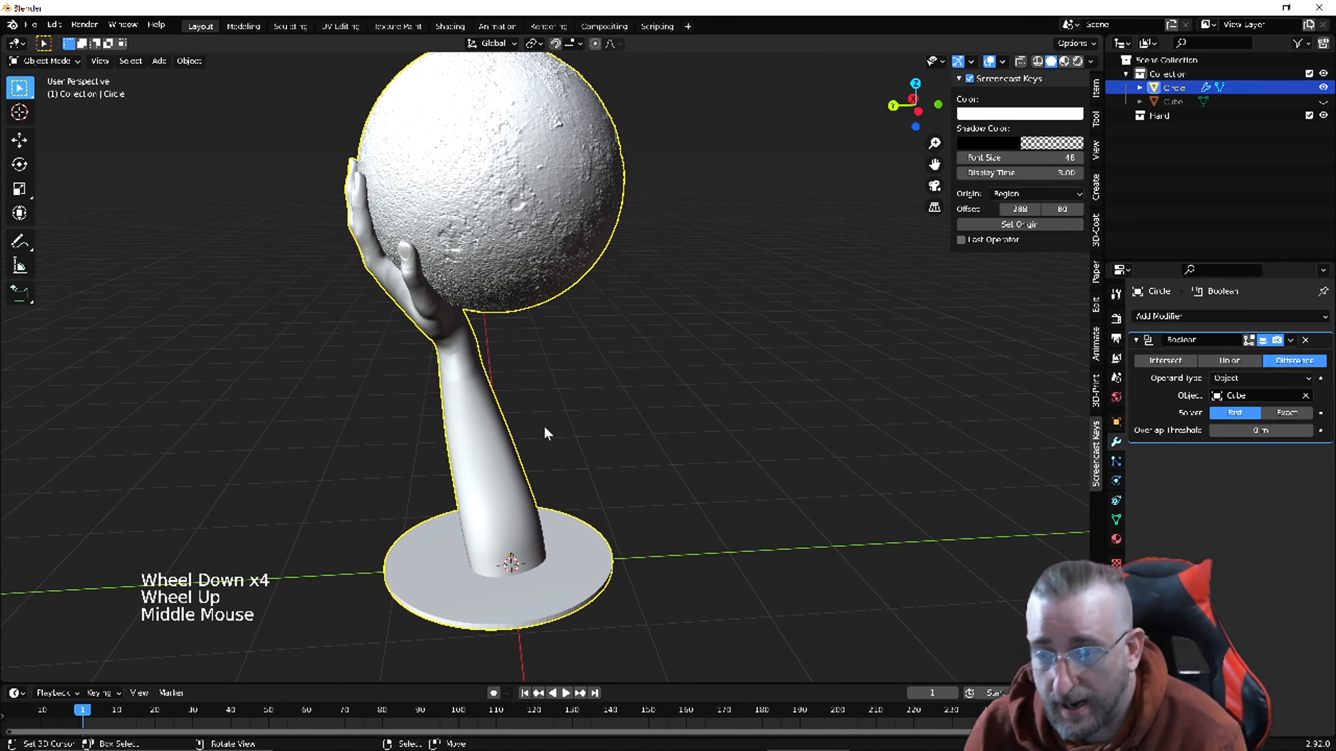
scroll(547, 433, down, 3)
scroll(543, 427, up, 1)
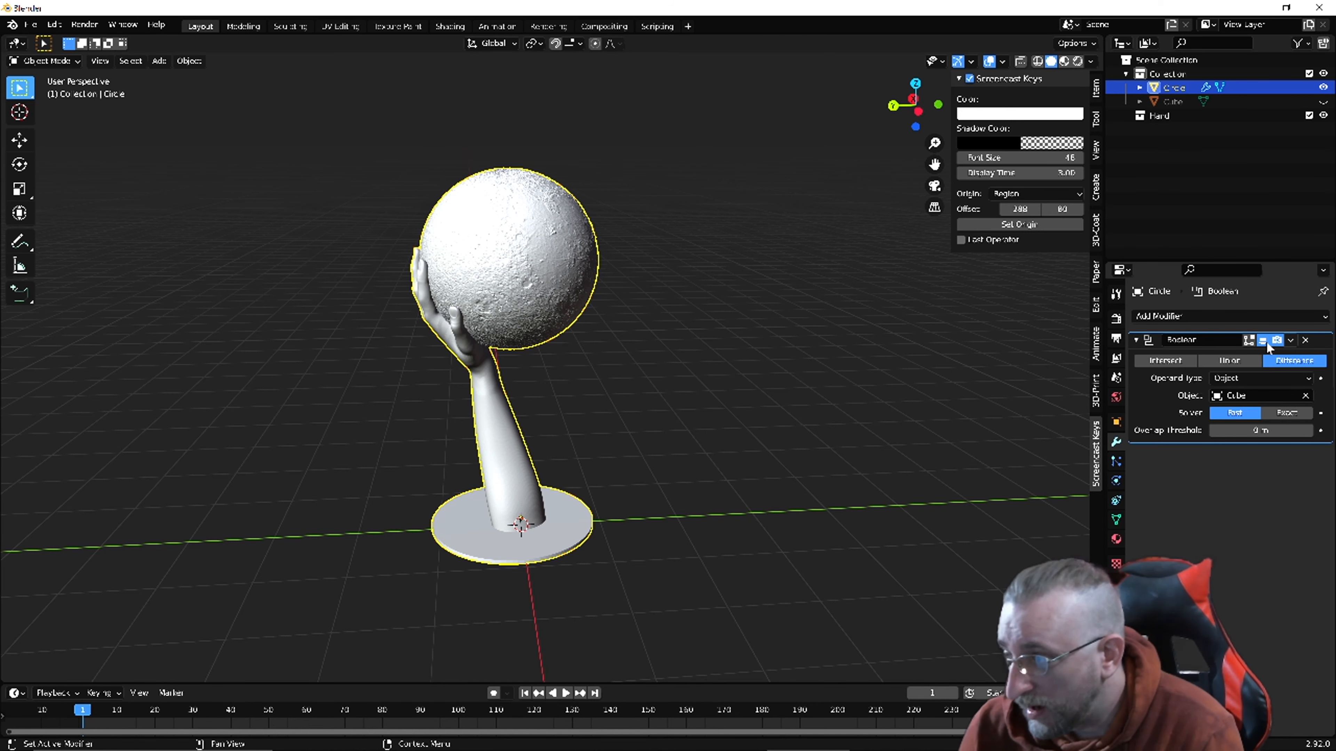
Apply the Boolean modifier to the merged model, then unhide the cutter cube and delete it.
click(1290, 340)
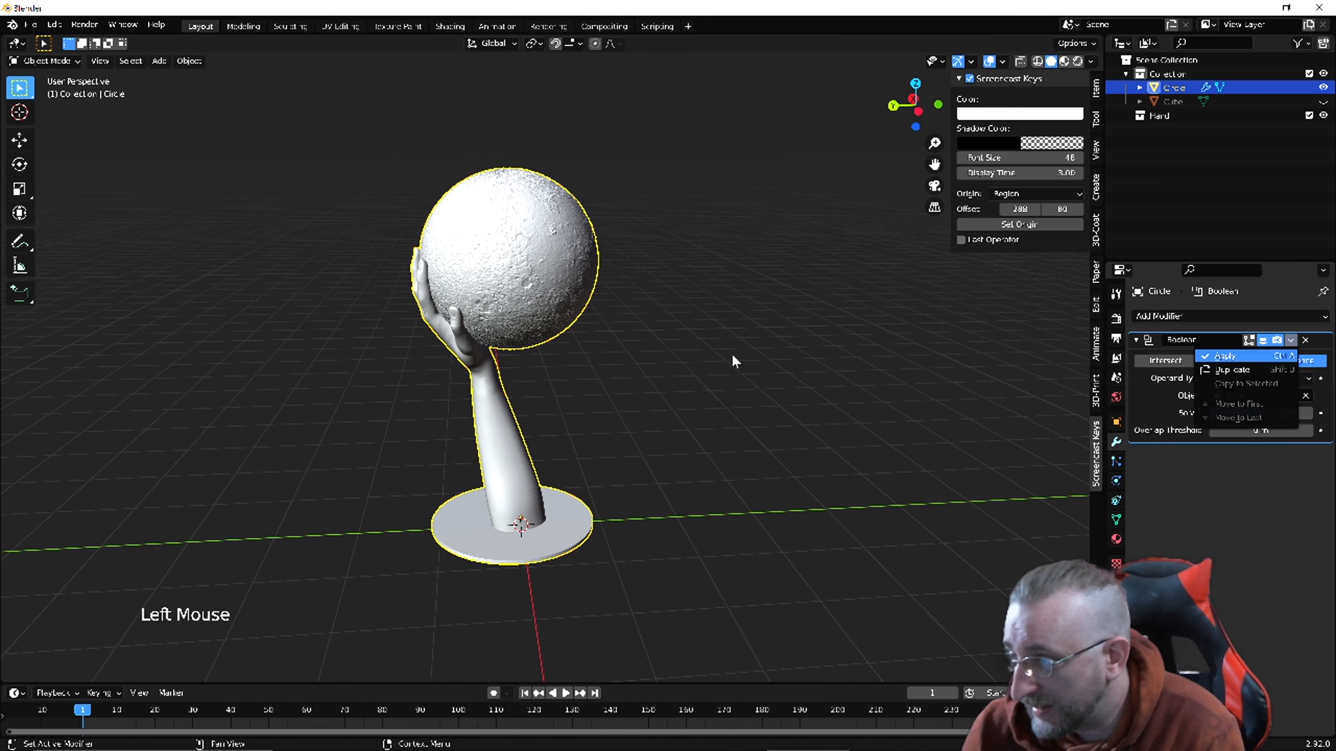
key(ctrl+a)
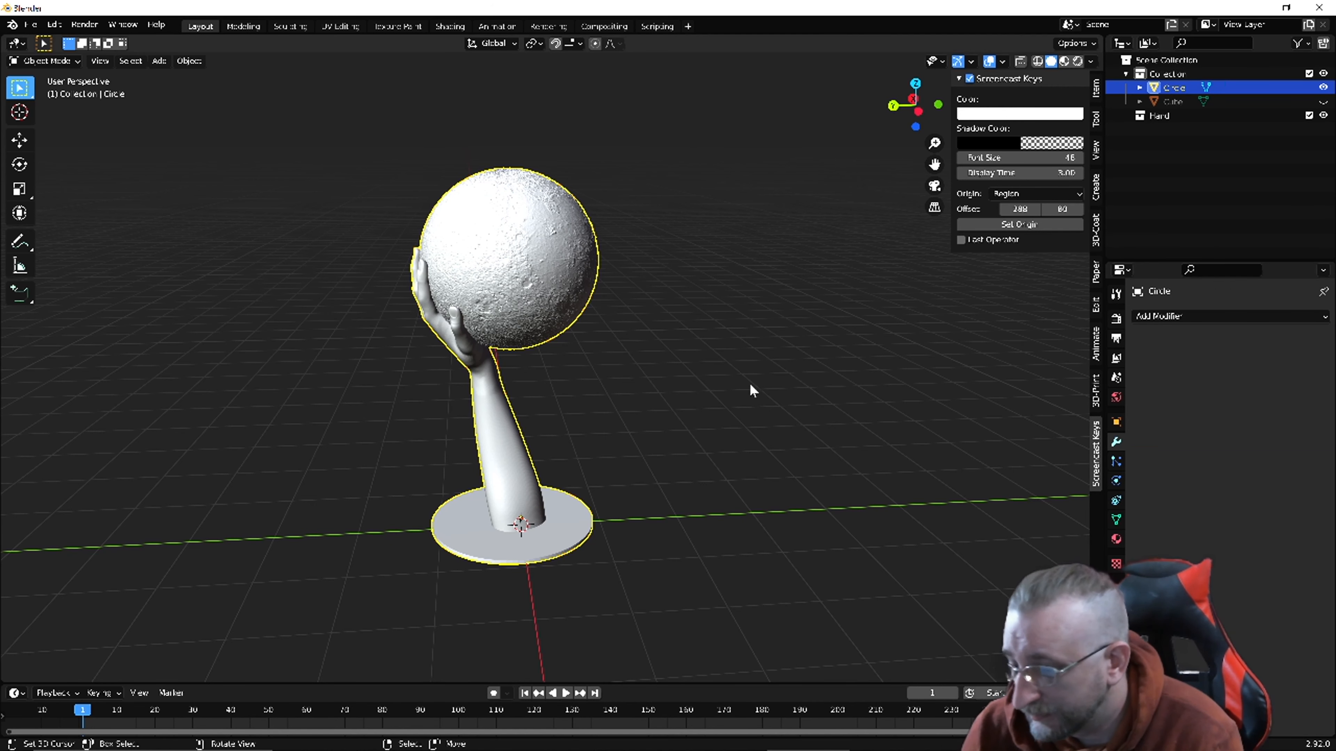
click(1323, 101)
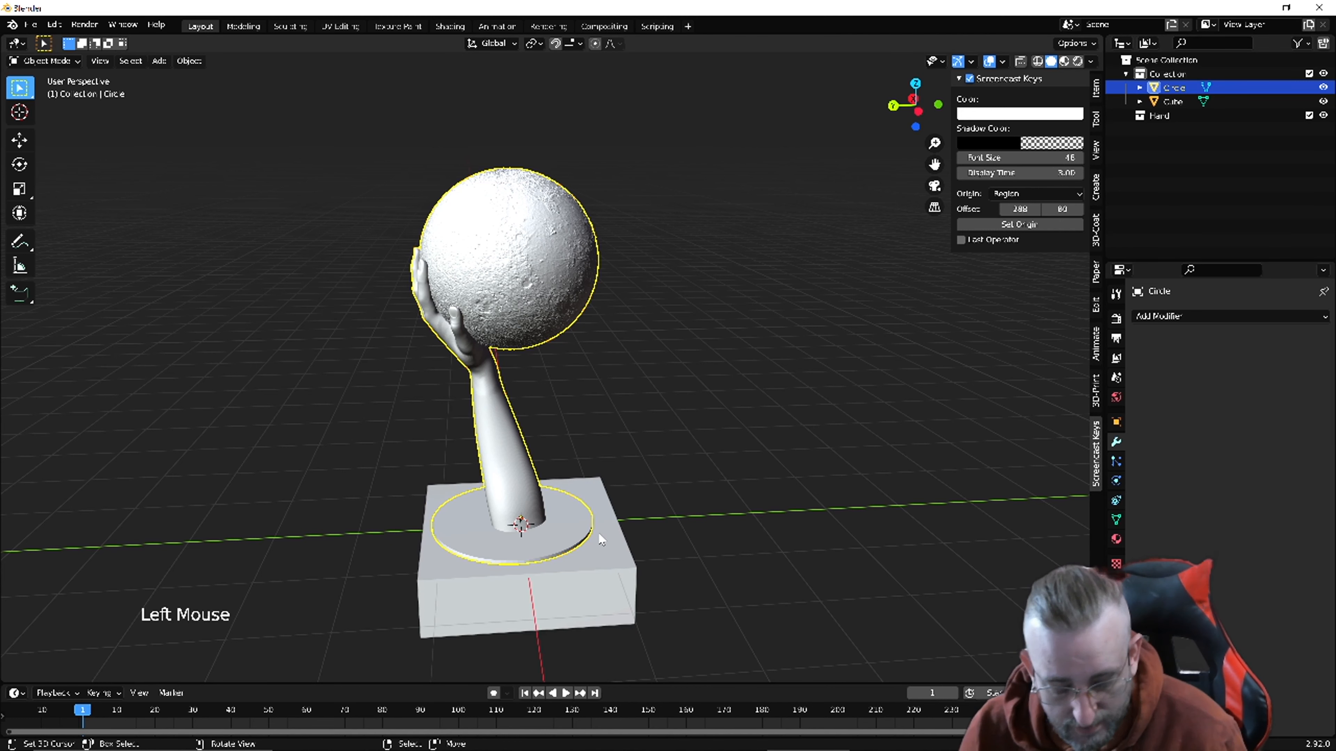
right_click(605, 538)
key(x)
click(611, 527)
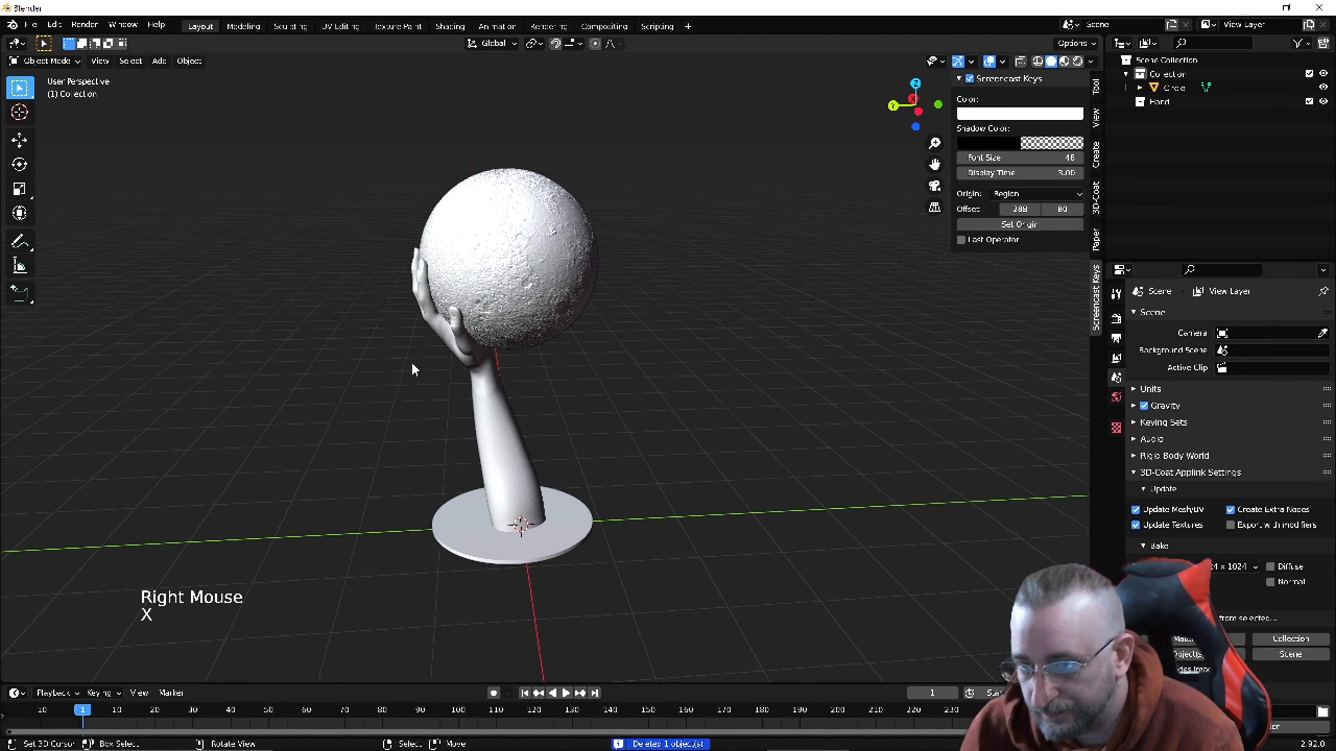
Rename the merged hand and moon object as HandMoon.
scroll(417, 373, down, 6)
scroll(417, 373, up, 7)
right_click(551, 356)
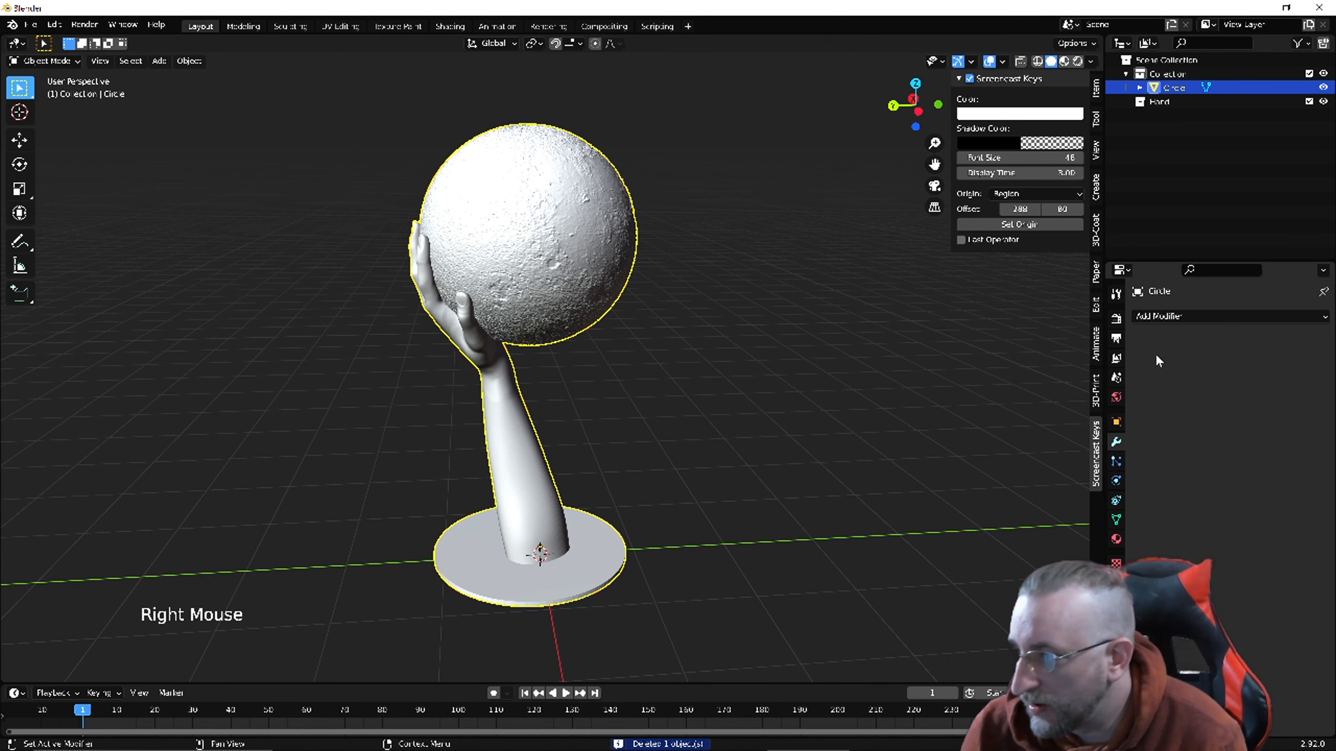
click(1116, 422)
double_click(1196, 318)
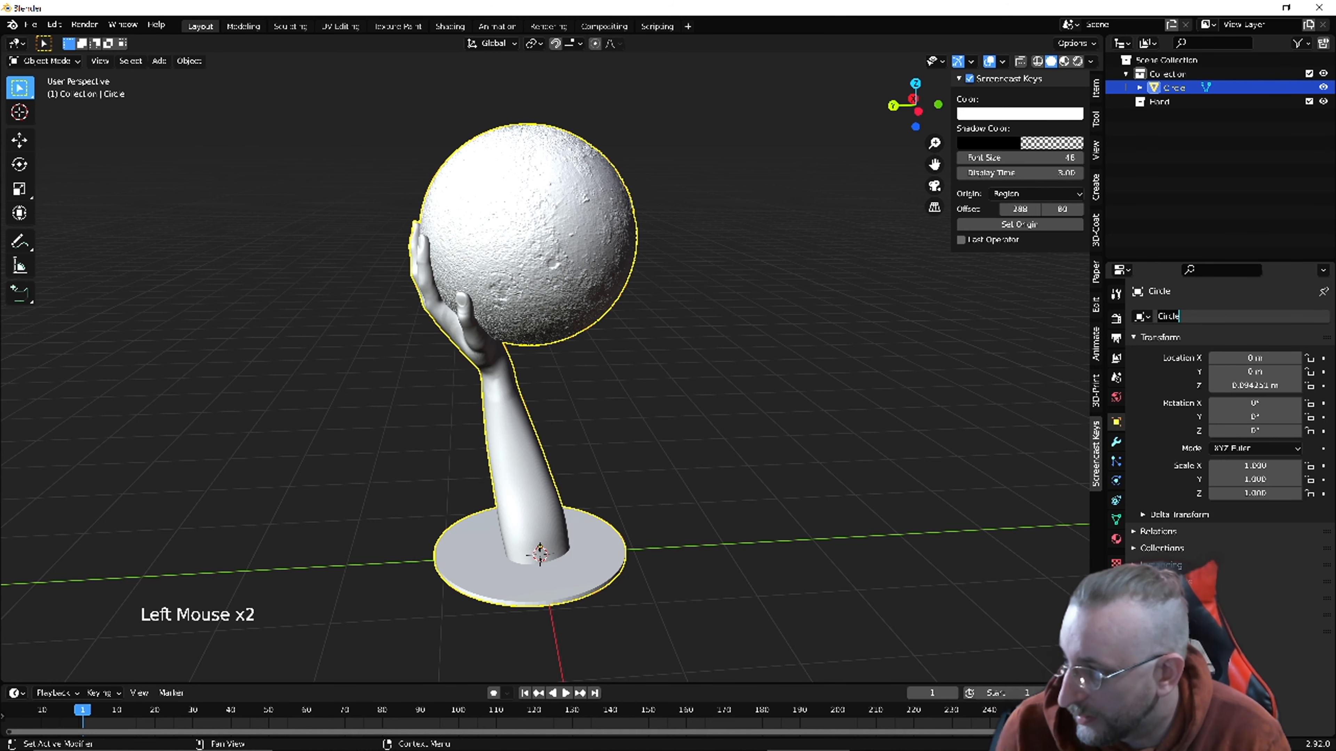
text(HandMoon)
key(Return)
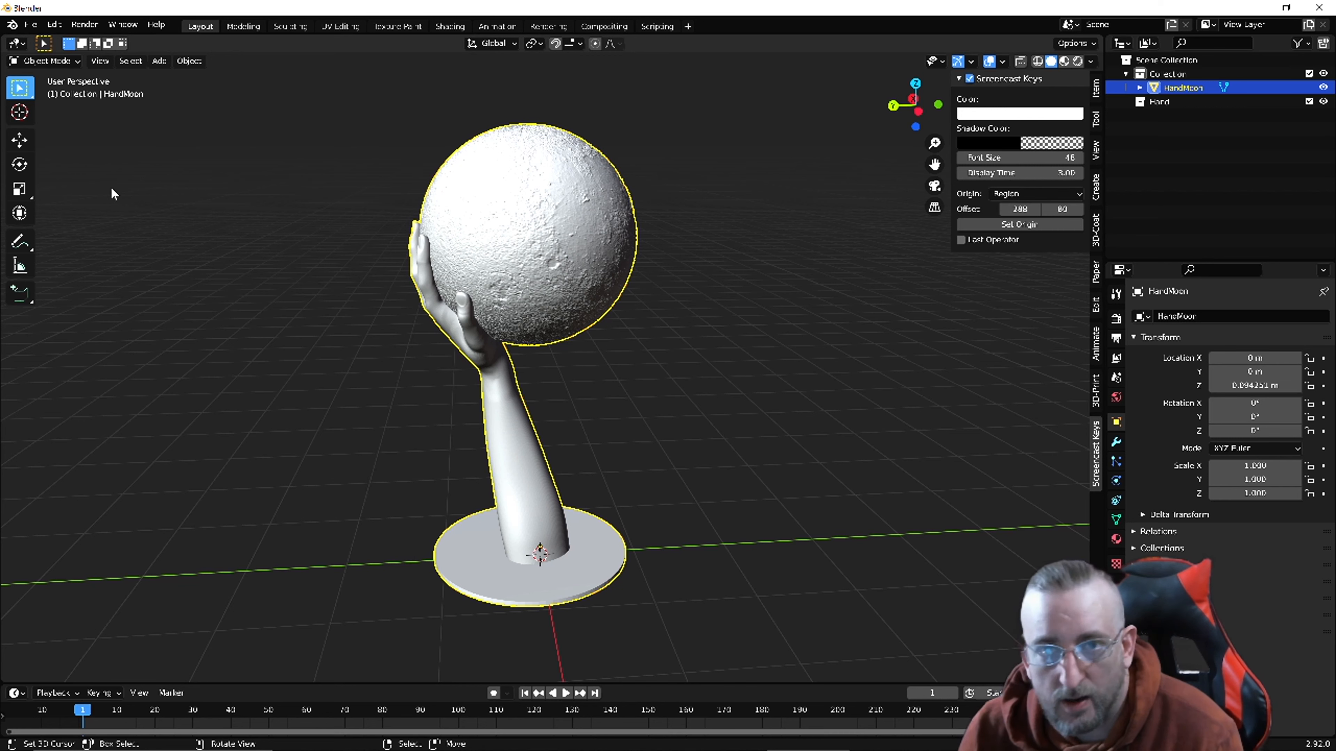
Search the add-ons in Preferences for "3d" and clear the search text.
click(53, 26)
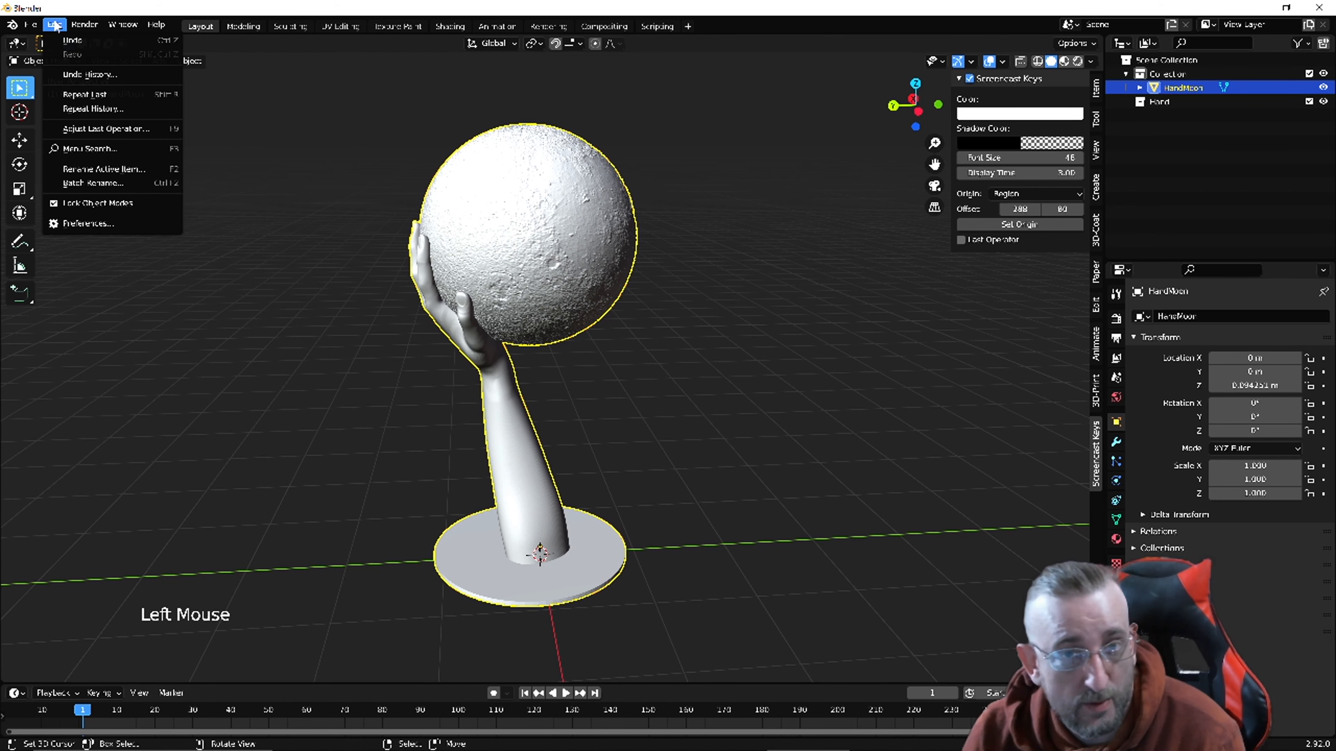
click(55, 25)
click(54, 25)
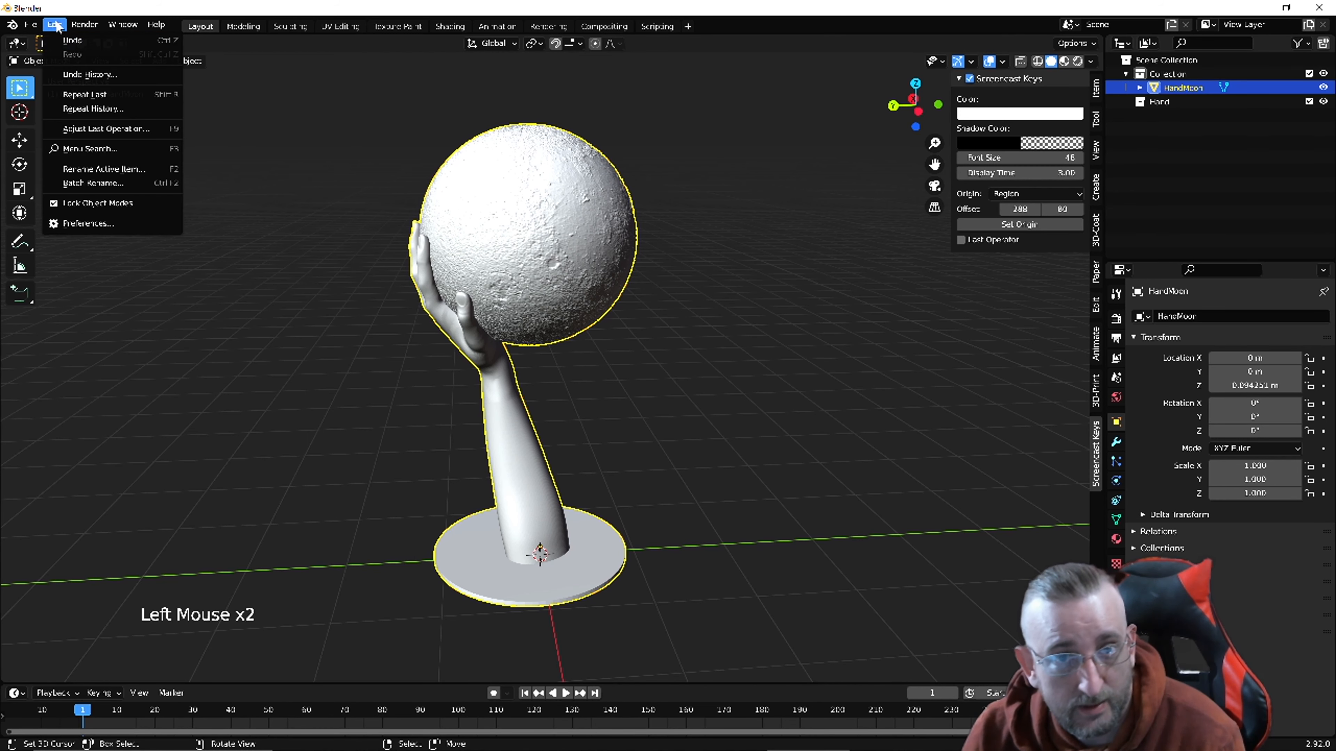
click(104, 223)
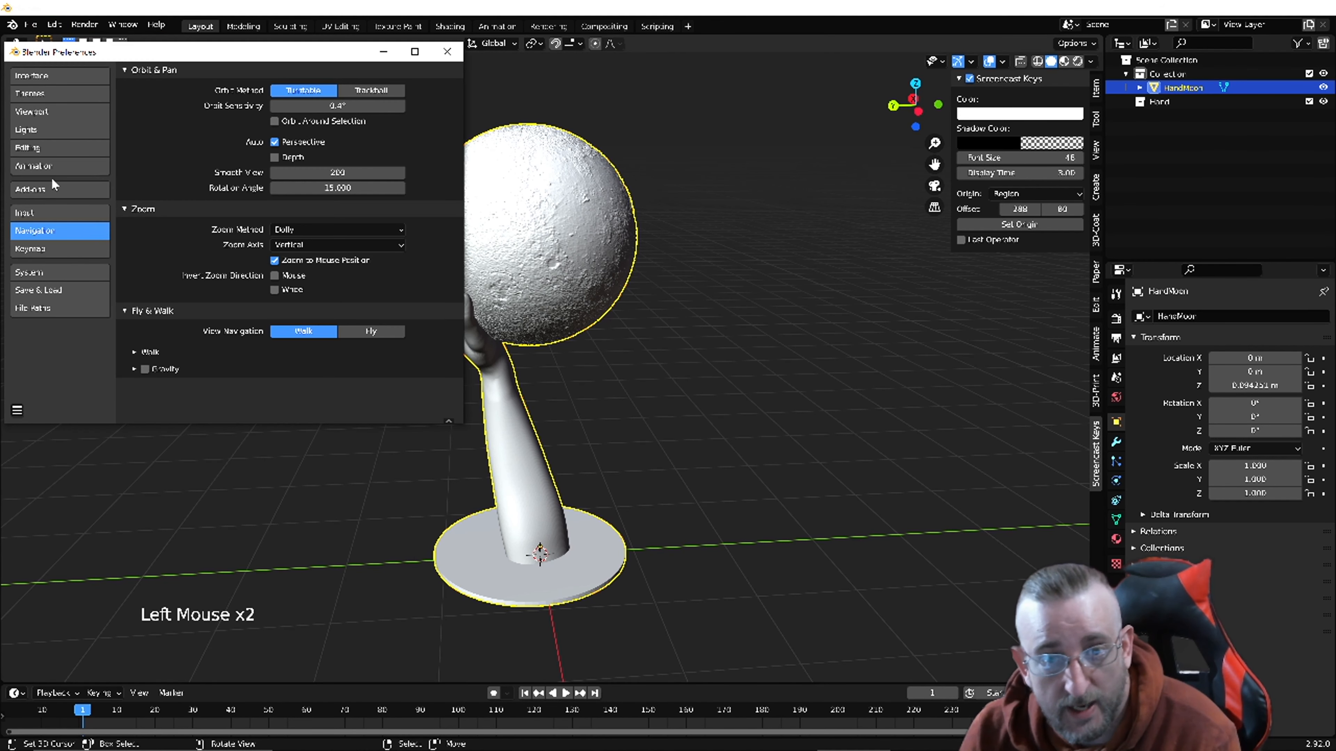
click(51, 189)
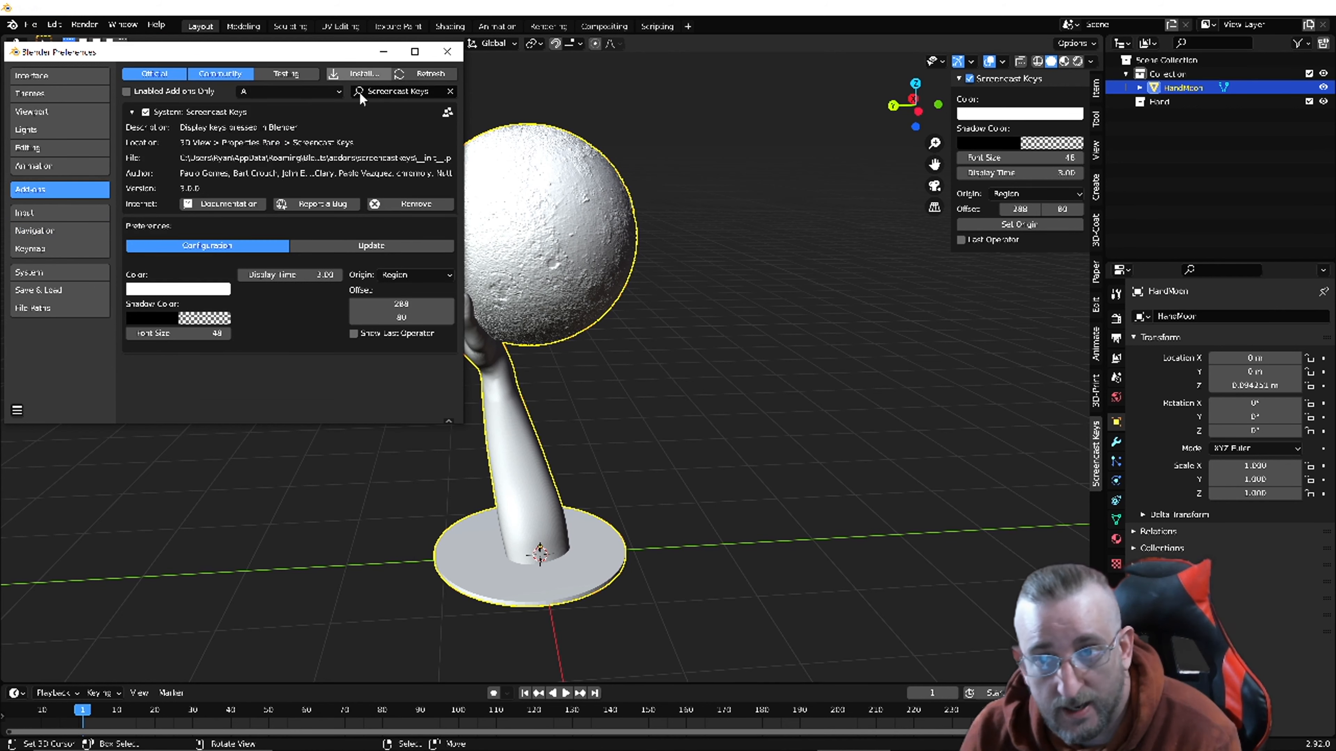
click(396, 92)
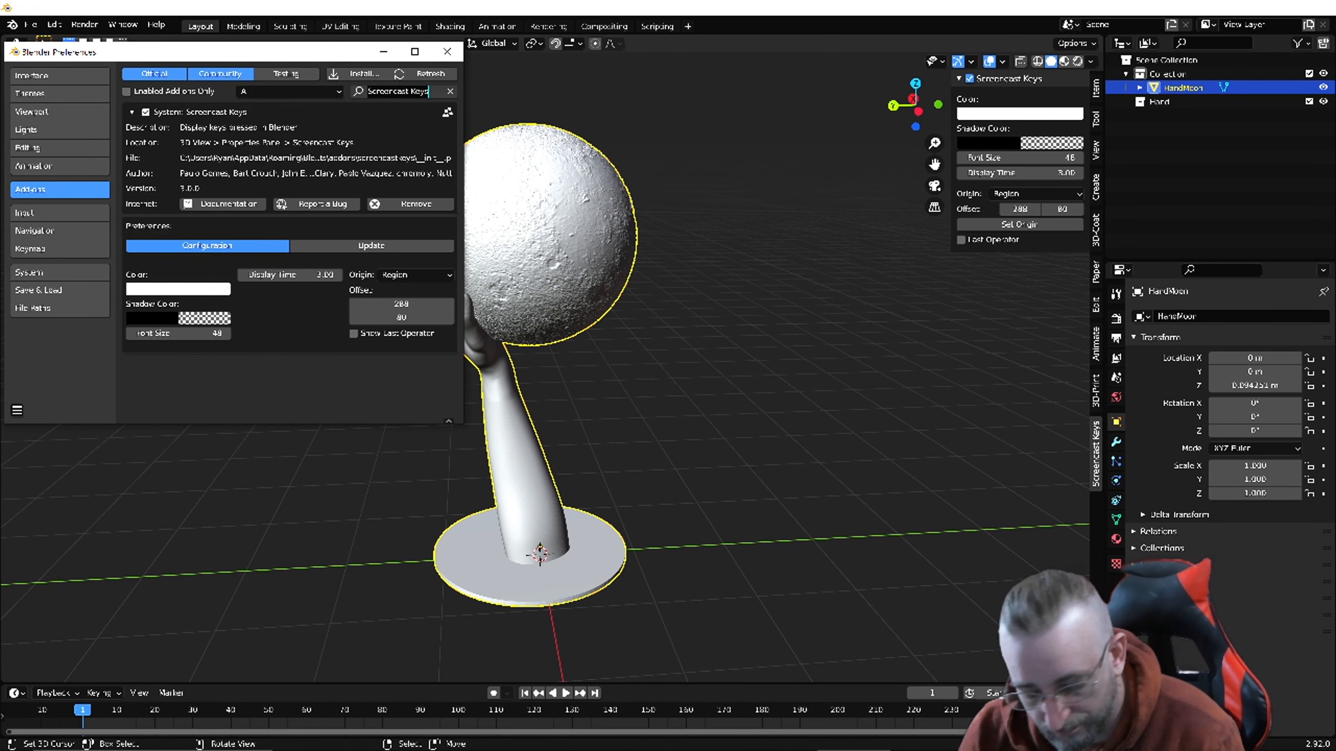
text(sd)
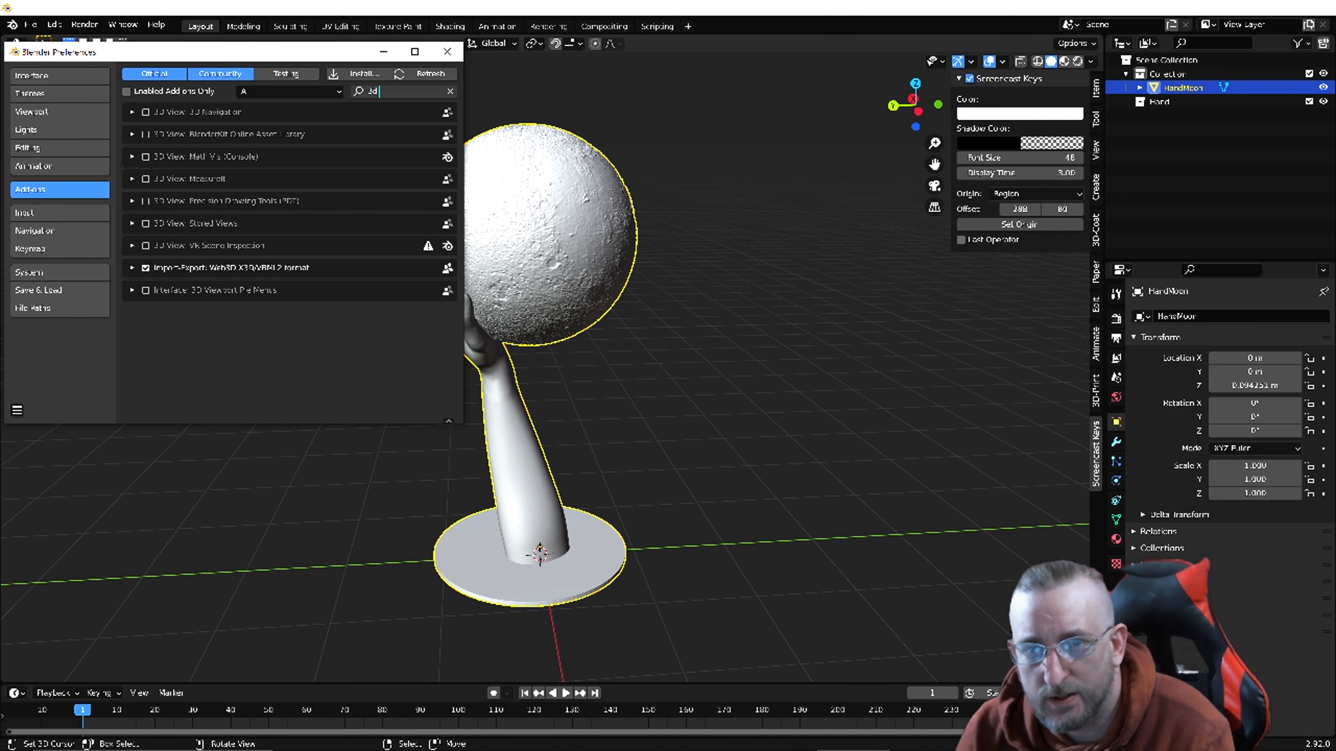
key(BackSpace)
key(BackSpace)
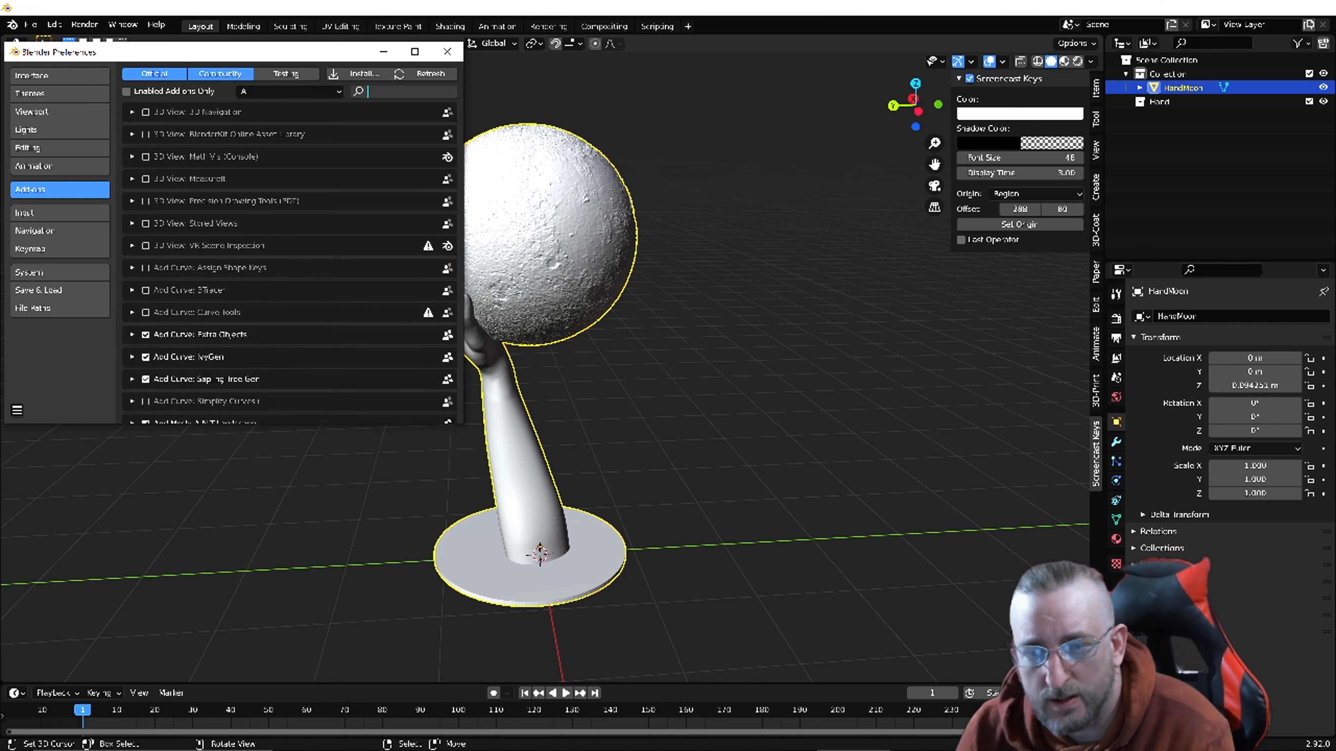
Show the 3D-Print tools and look up the 3D-Print Toolbox add-on in Preferences by searching for "pr".
click(1099, 398)
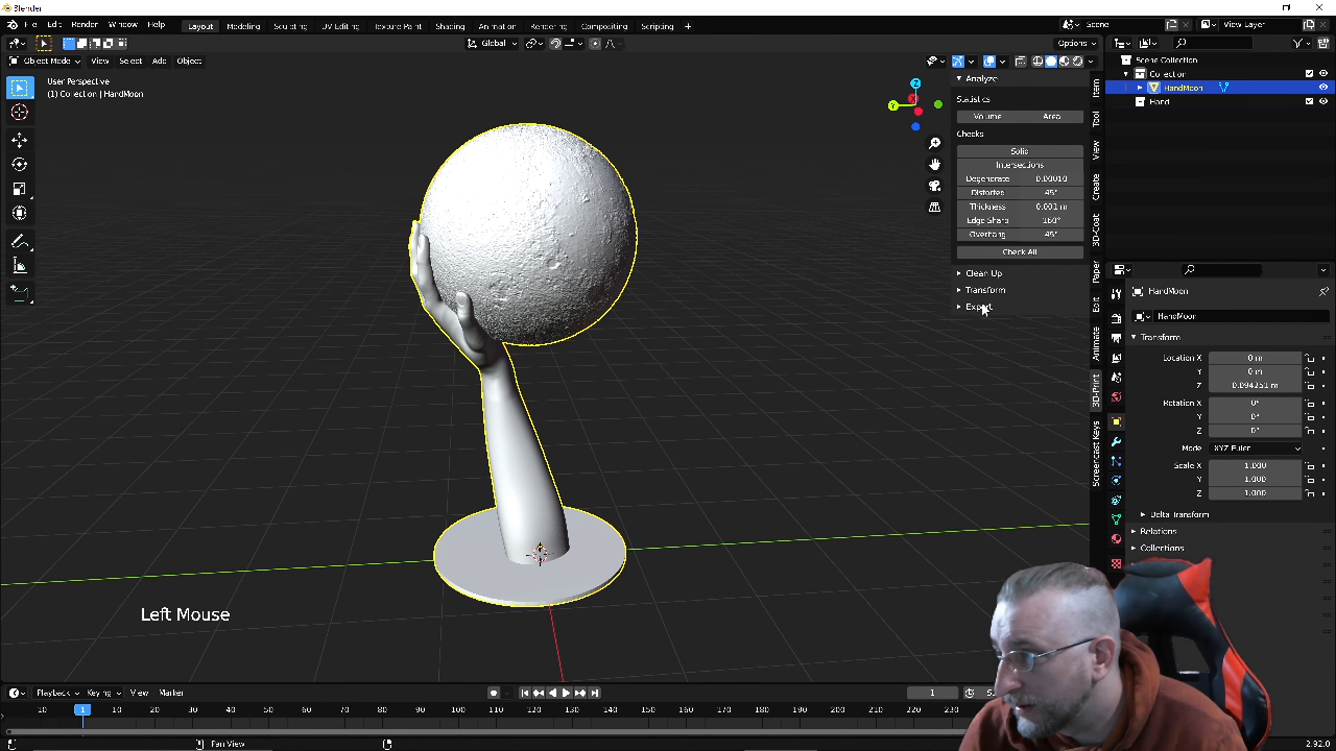
scroll(979, 266, up, 5)
click(54, 25)
click(79, 205)
click(404, 91)
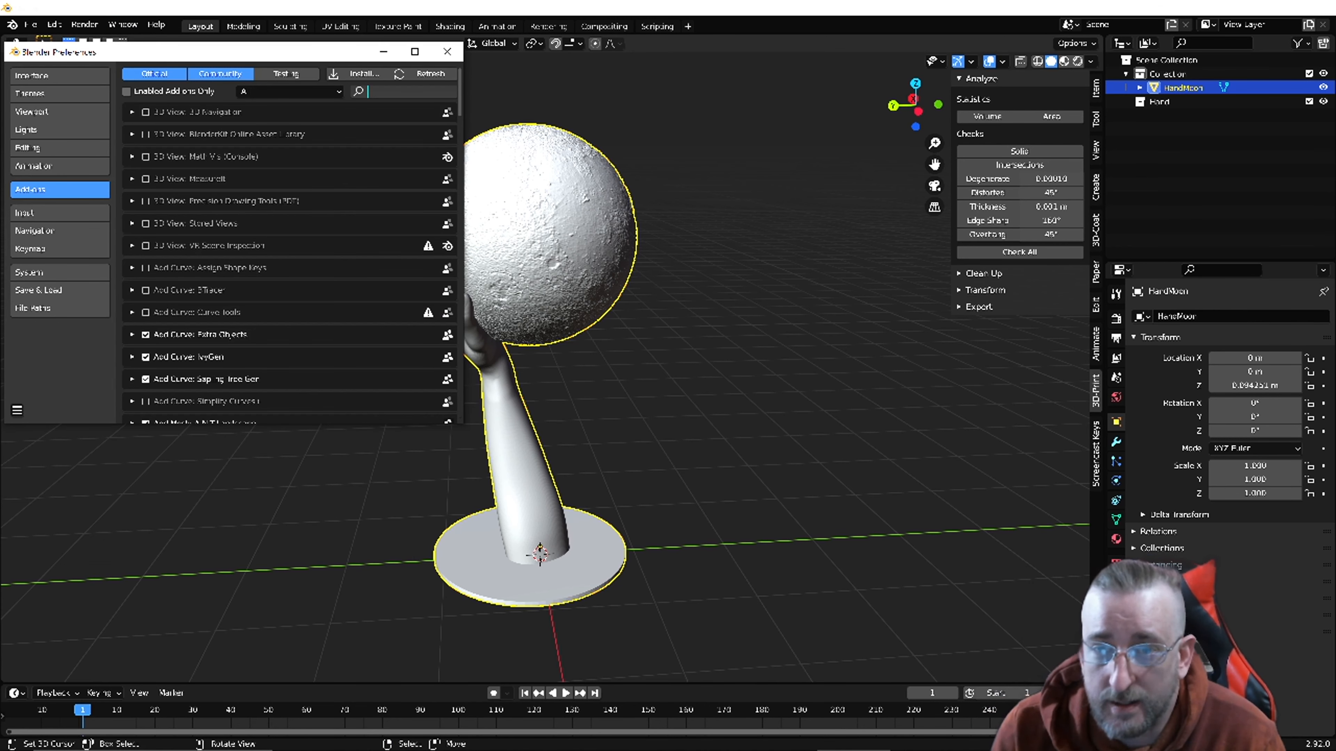
text(pr)
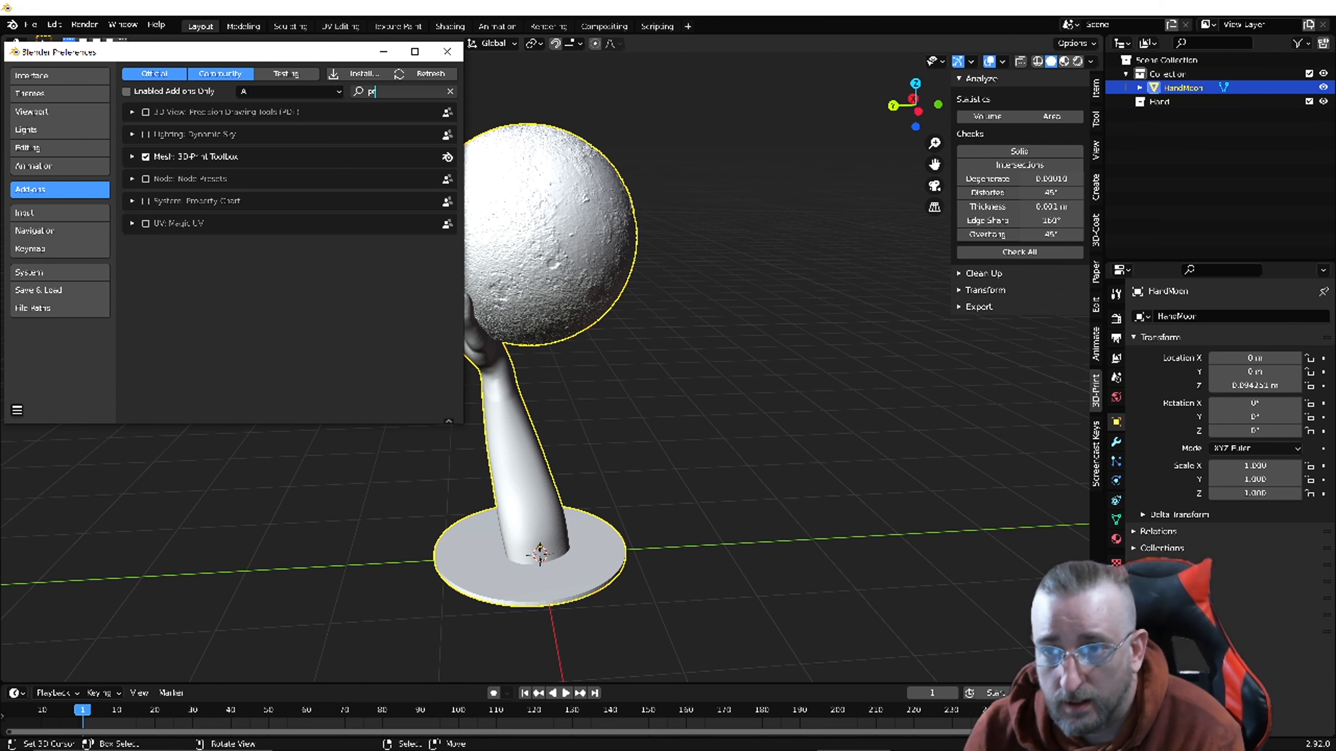
click(448, 52)
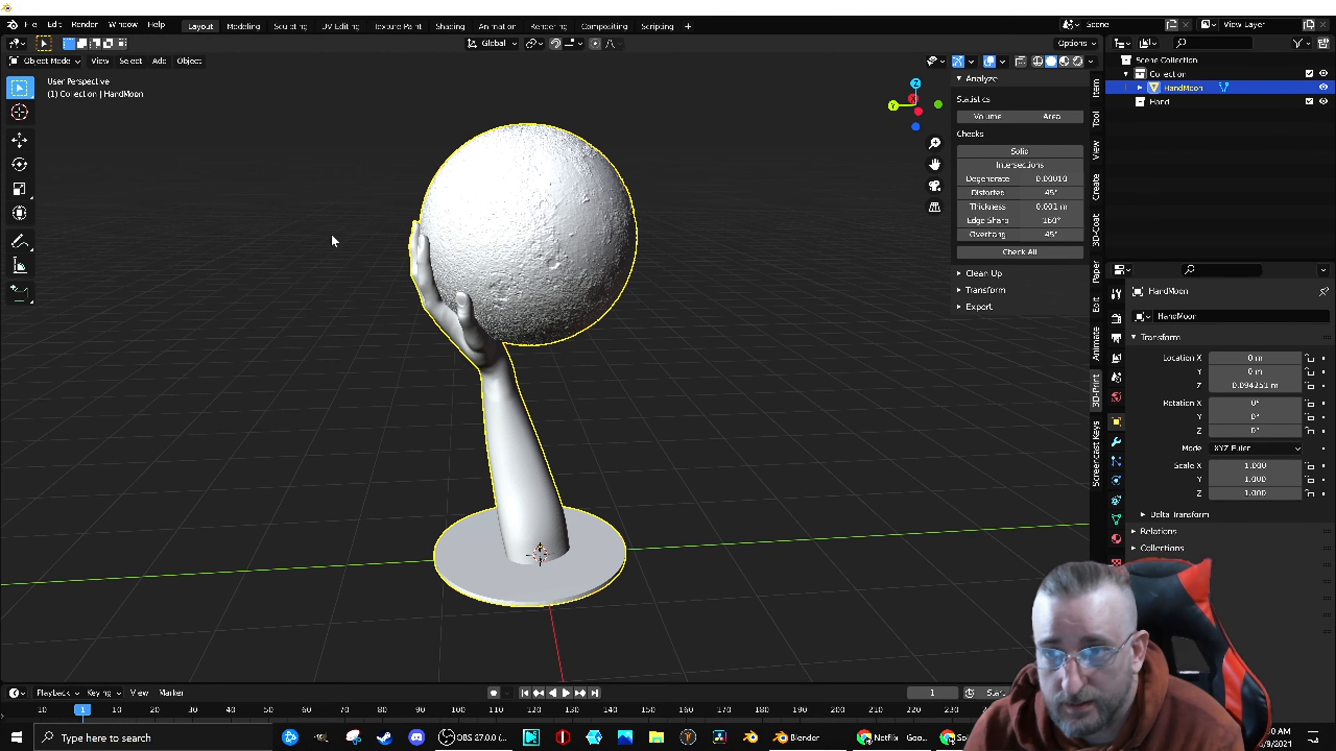
Set the 3D-Print export folder for the model to the Desktop.
click(1097, 400)
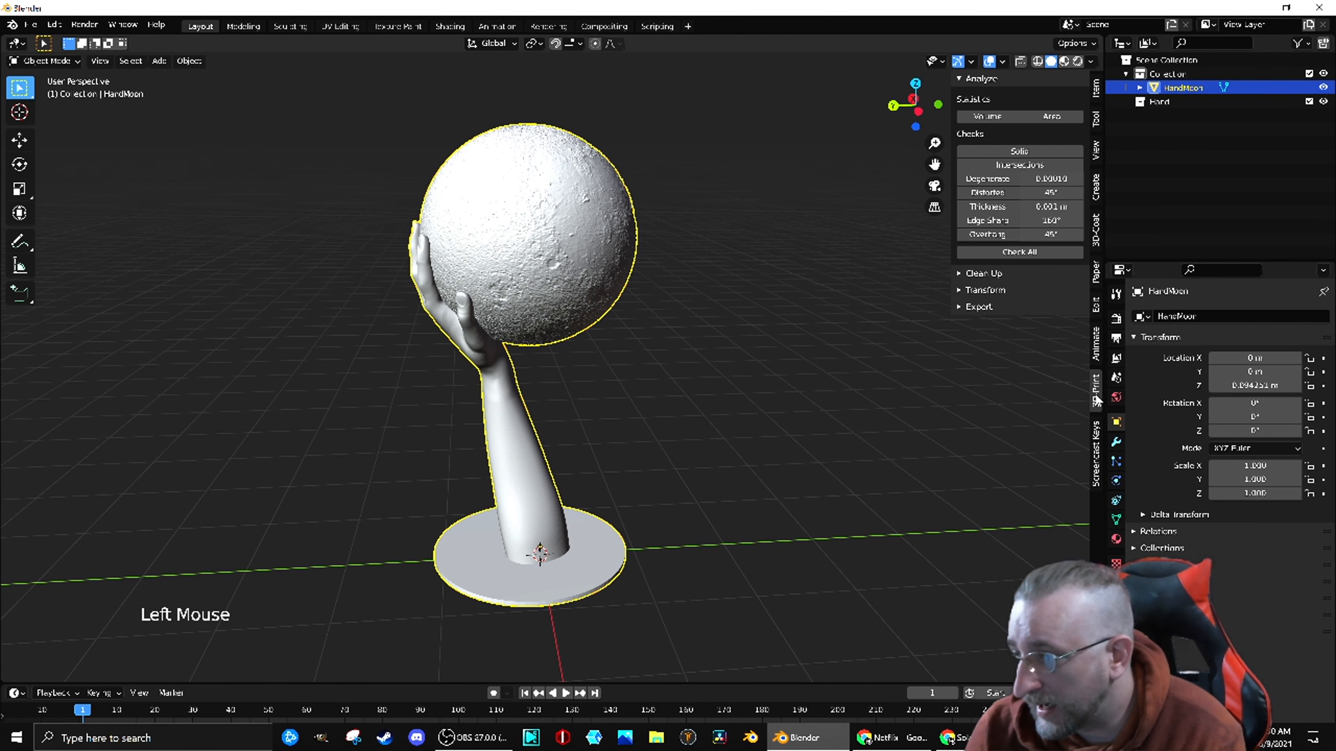
click(969, 308)
click(1077, 327)
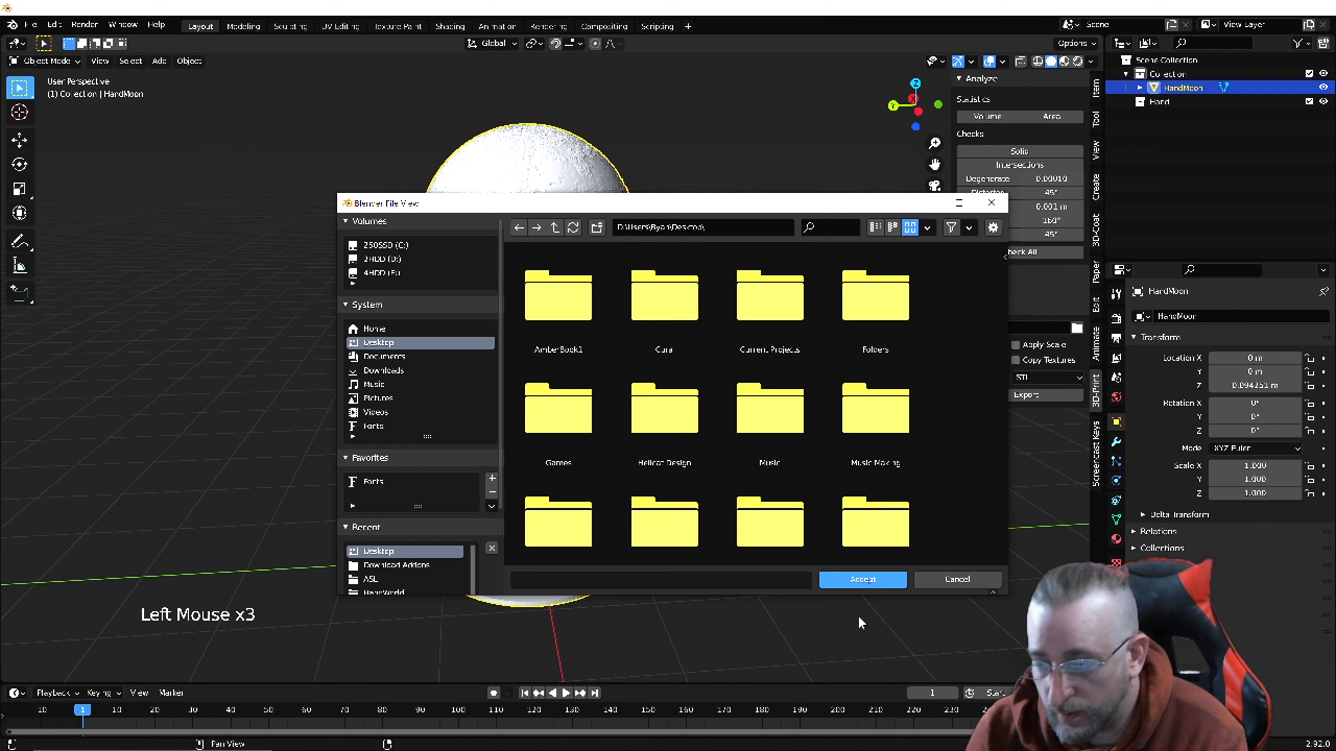
click(866, 581)
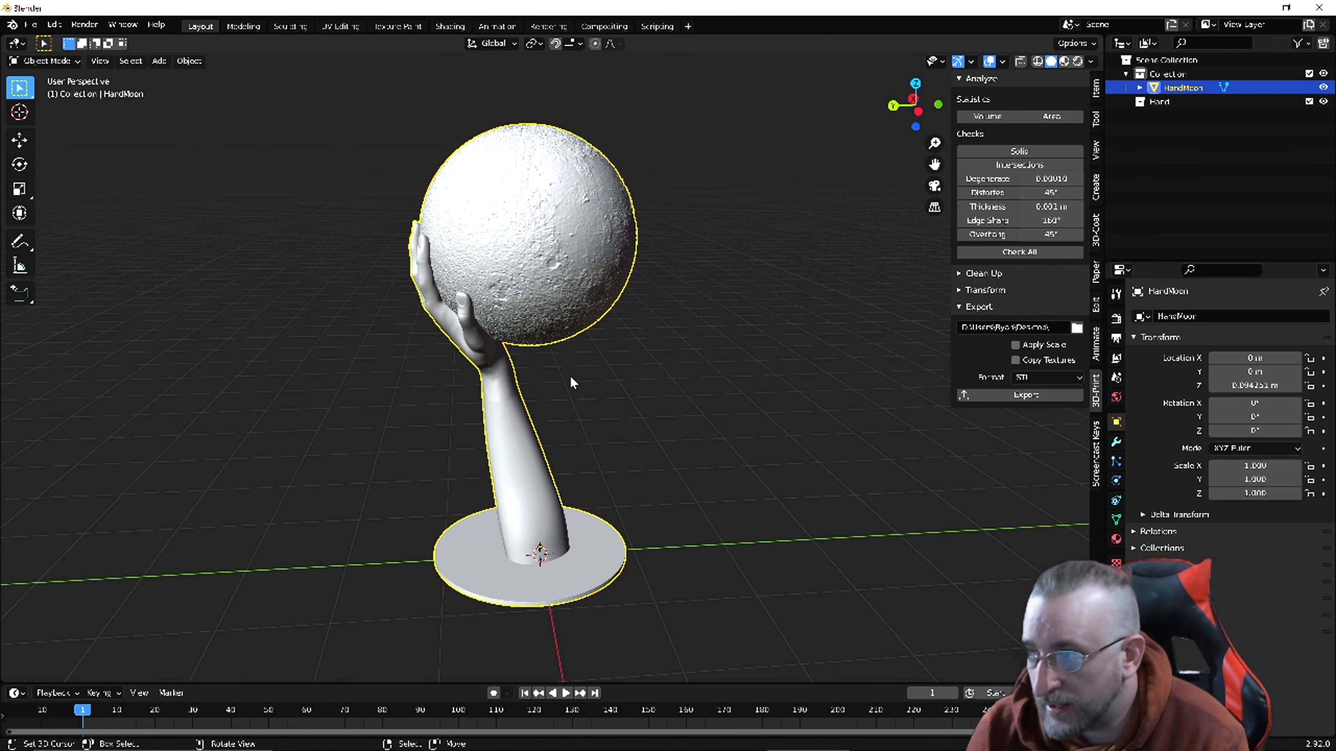
Show the HandMoon model's transform dimensions and set the scene's unit system to None.
scroll(571, 374, down, 7)
scroll(571, 374, up, 3)
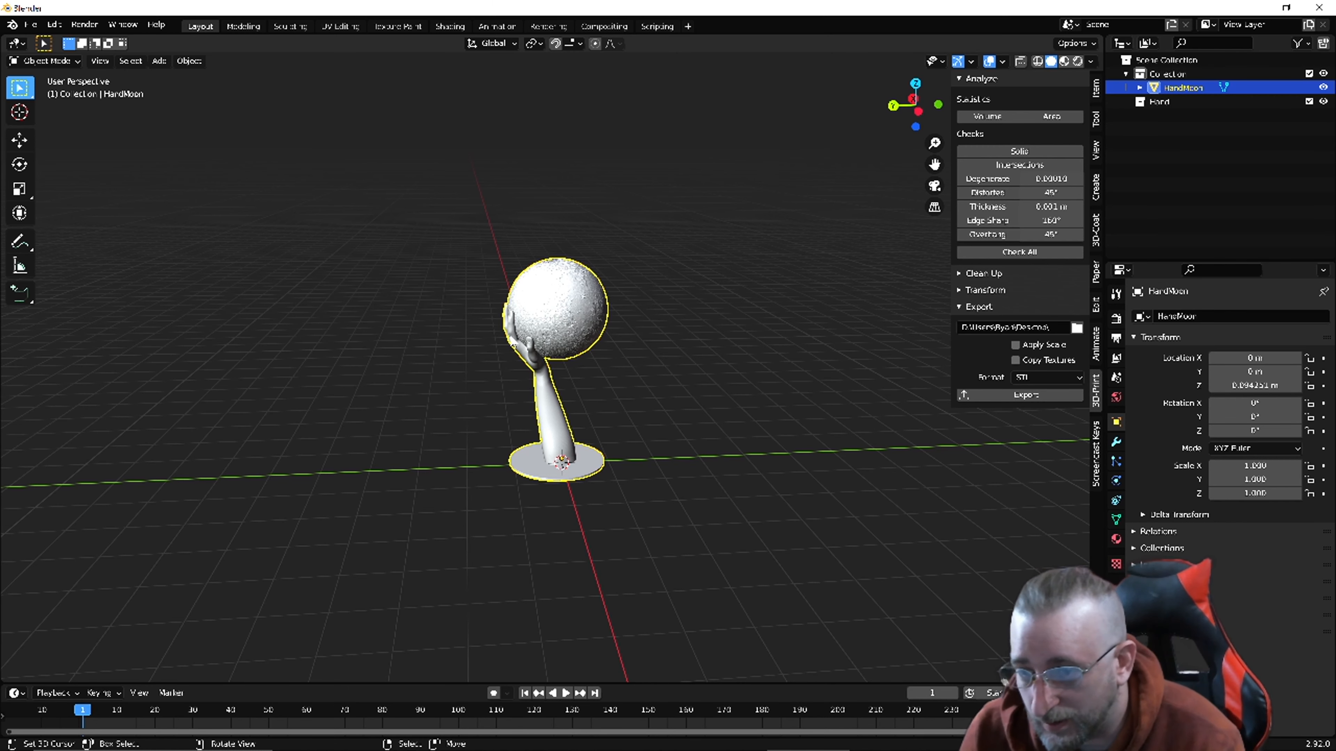
scroll(605, 373, down, 5)
scroll(605, 373, up, 4)
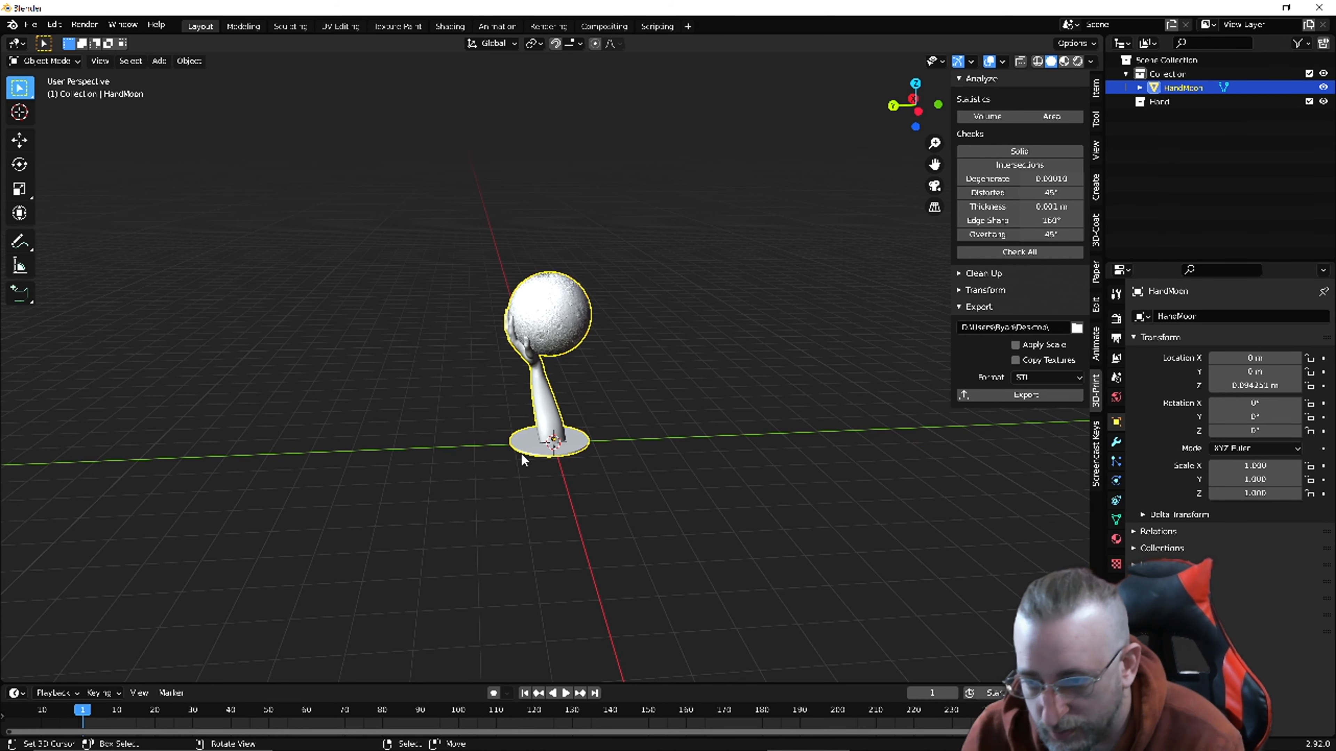
scroll(521, 453, down, 4)
scroll(521, 453, up, 2)
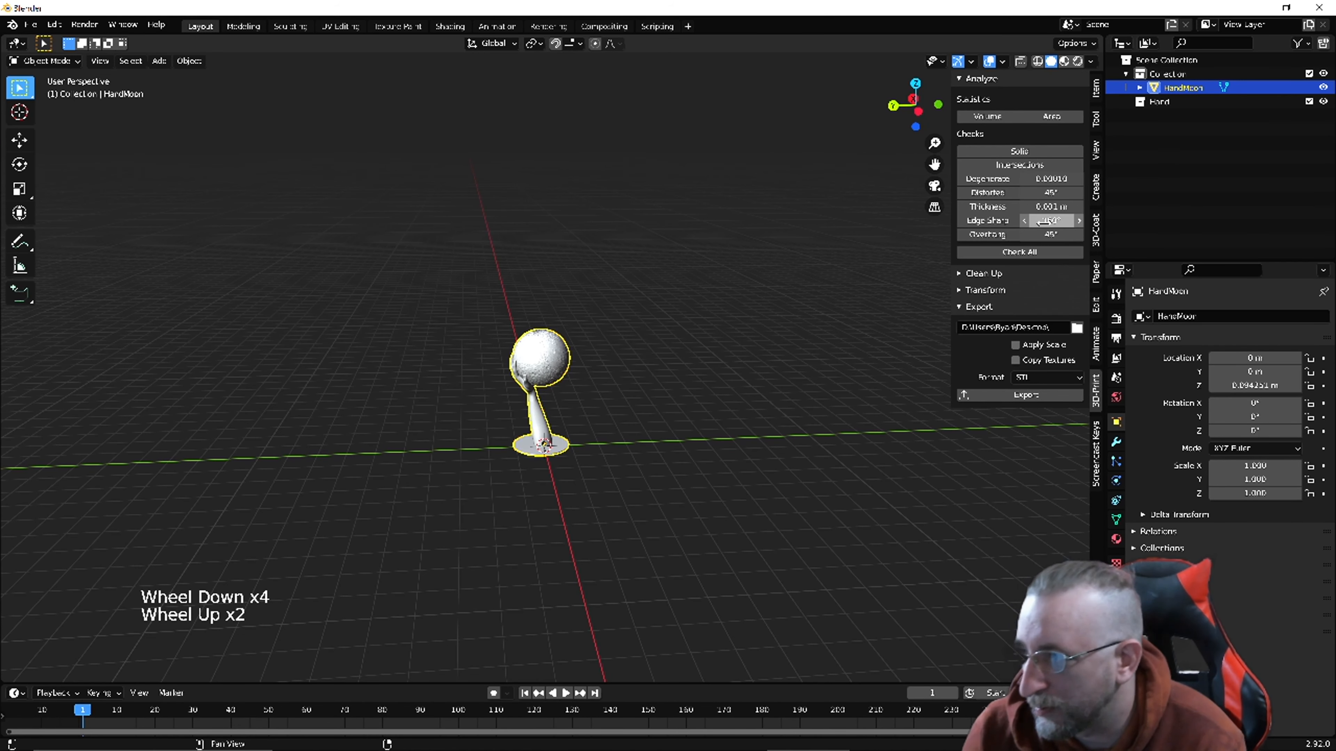
click(1096, 88)
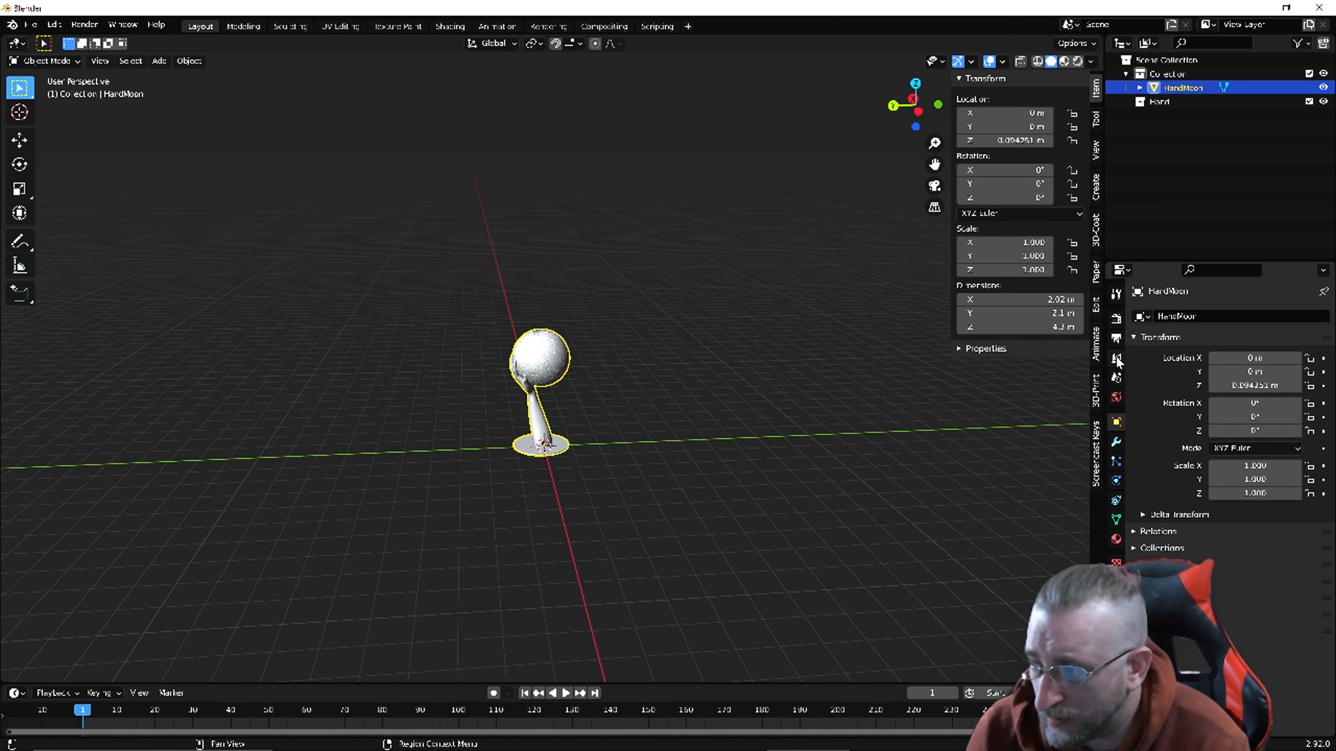
click(1116, 379)
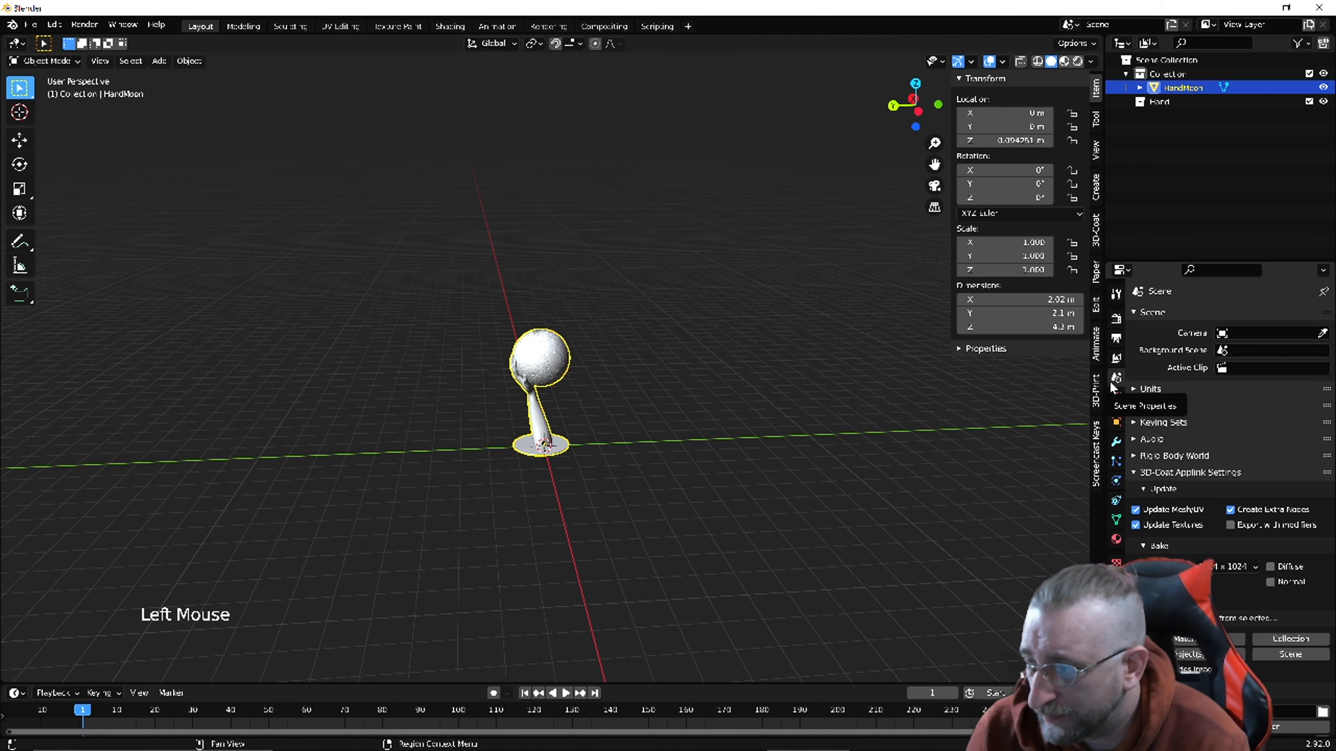
click(1161, 388)
click(1242, 408)
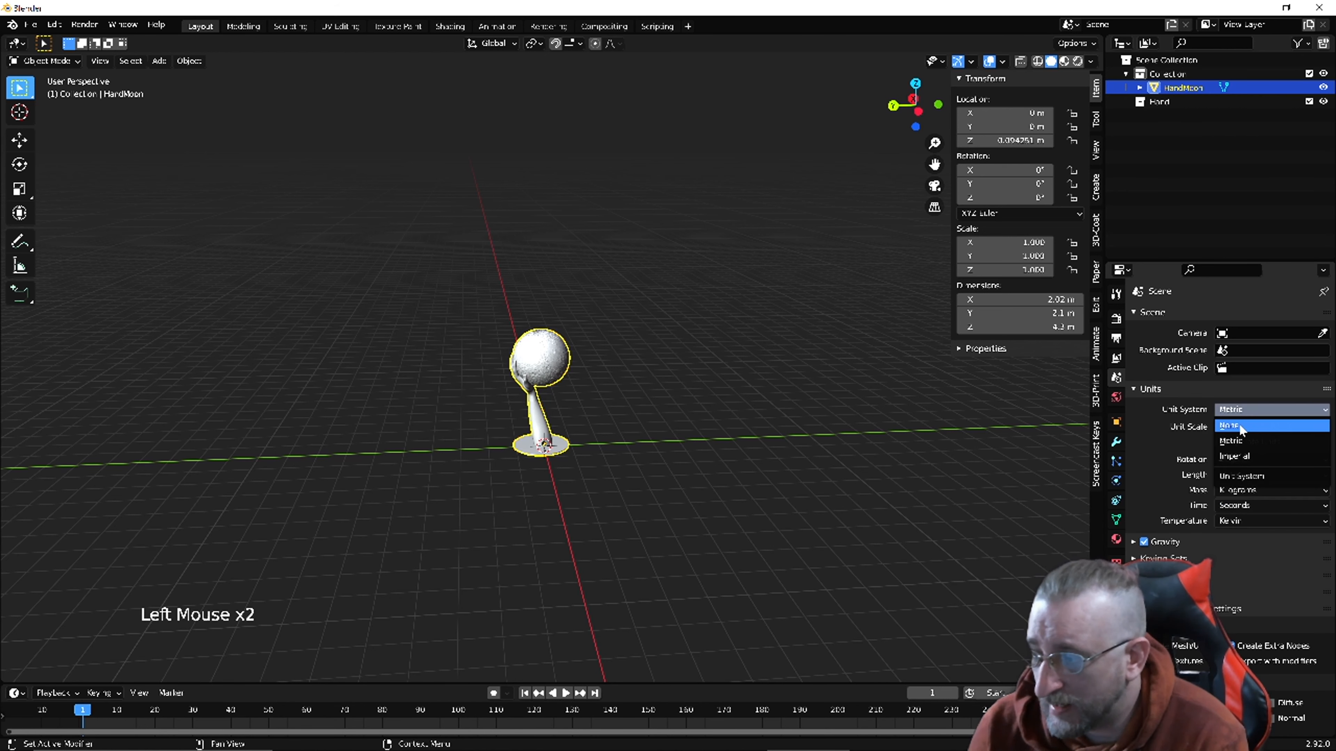
click(1233, 425)
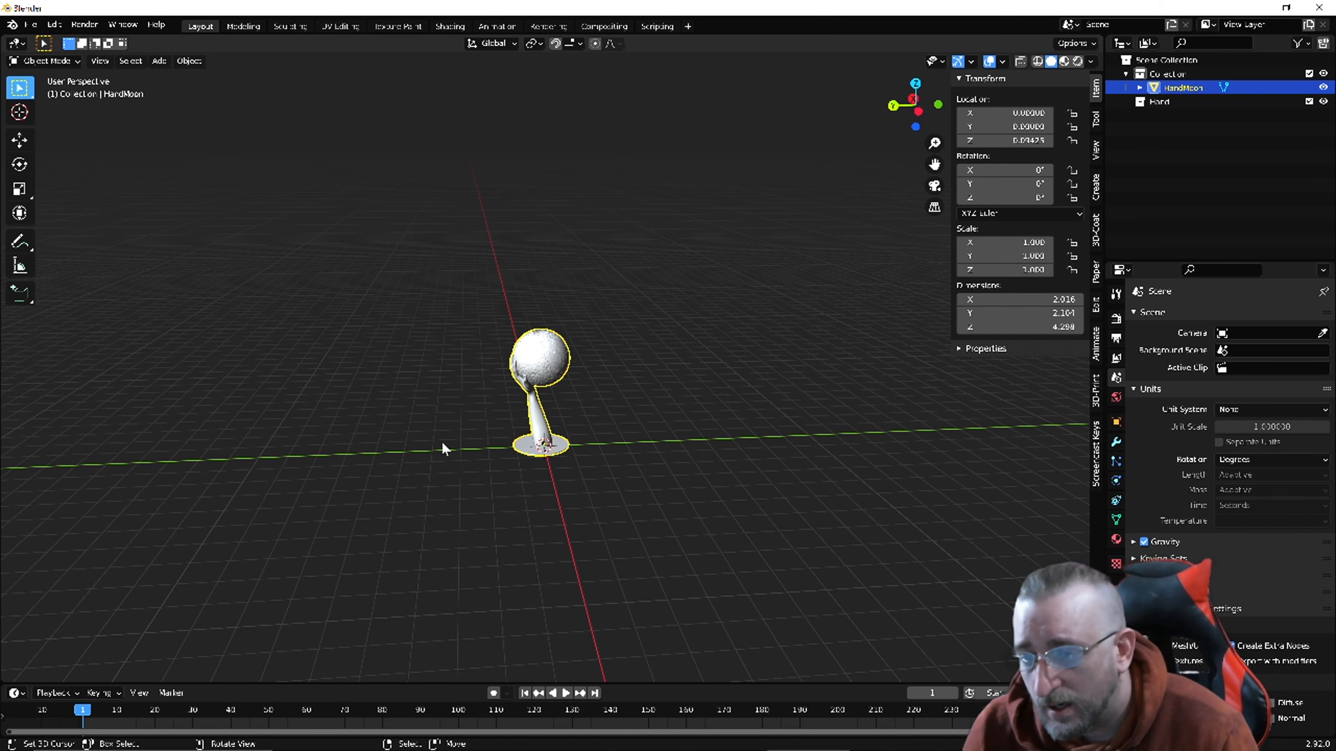
Scale the HandMoon model up uniformly by about 10.65 times.
scroll(579, 394, down, 6)
scroll(594, 398, up, 3)
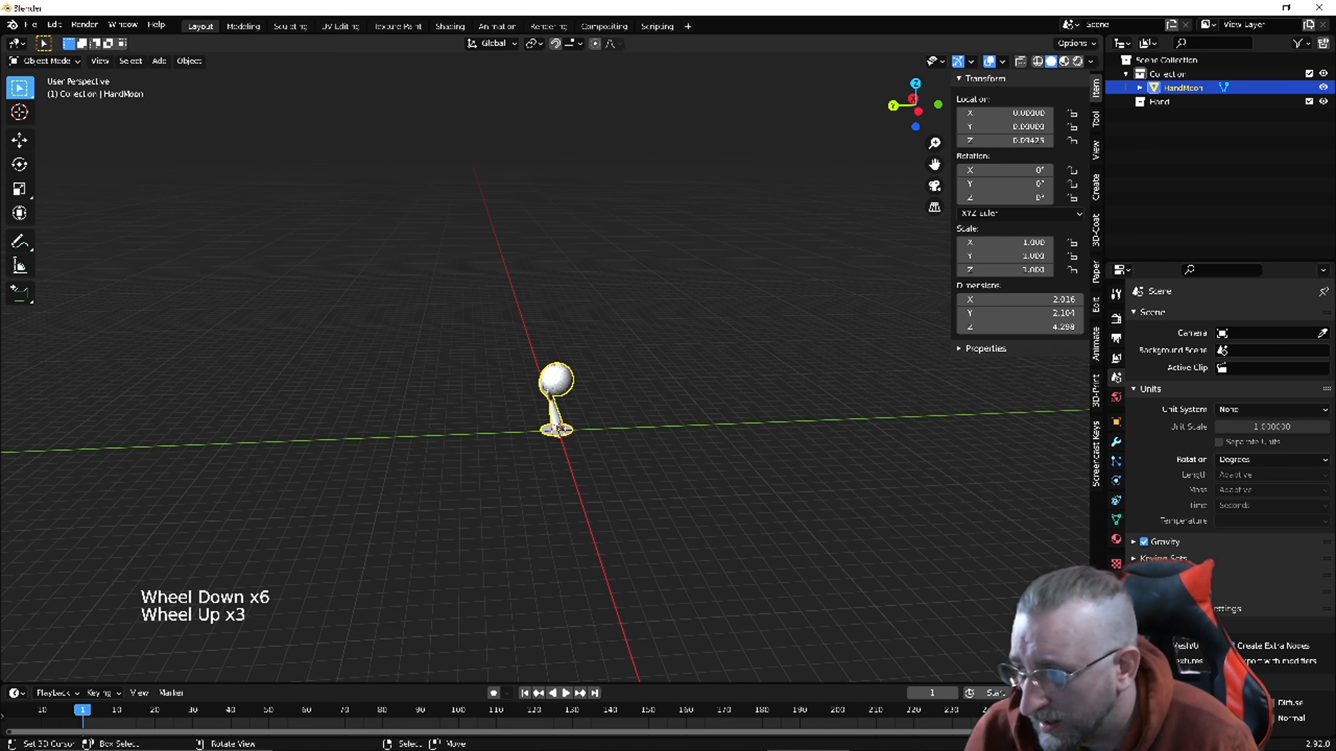
key(s)
click(904, 128)
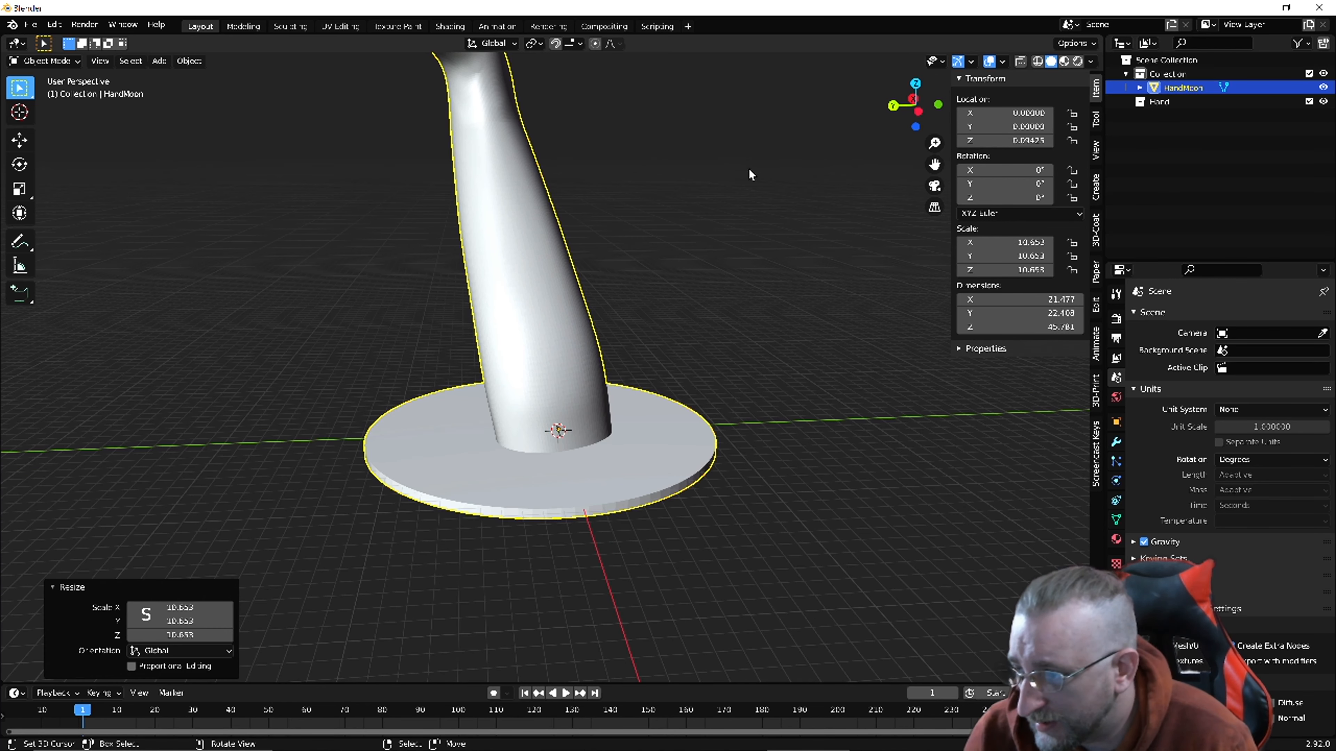
scroll(670, 187, down, 6)
shift+middle_drag(670, 187, 576, 432)
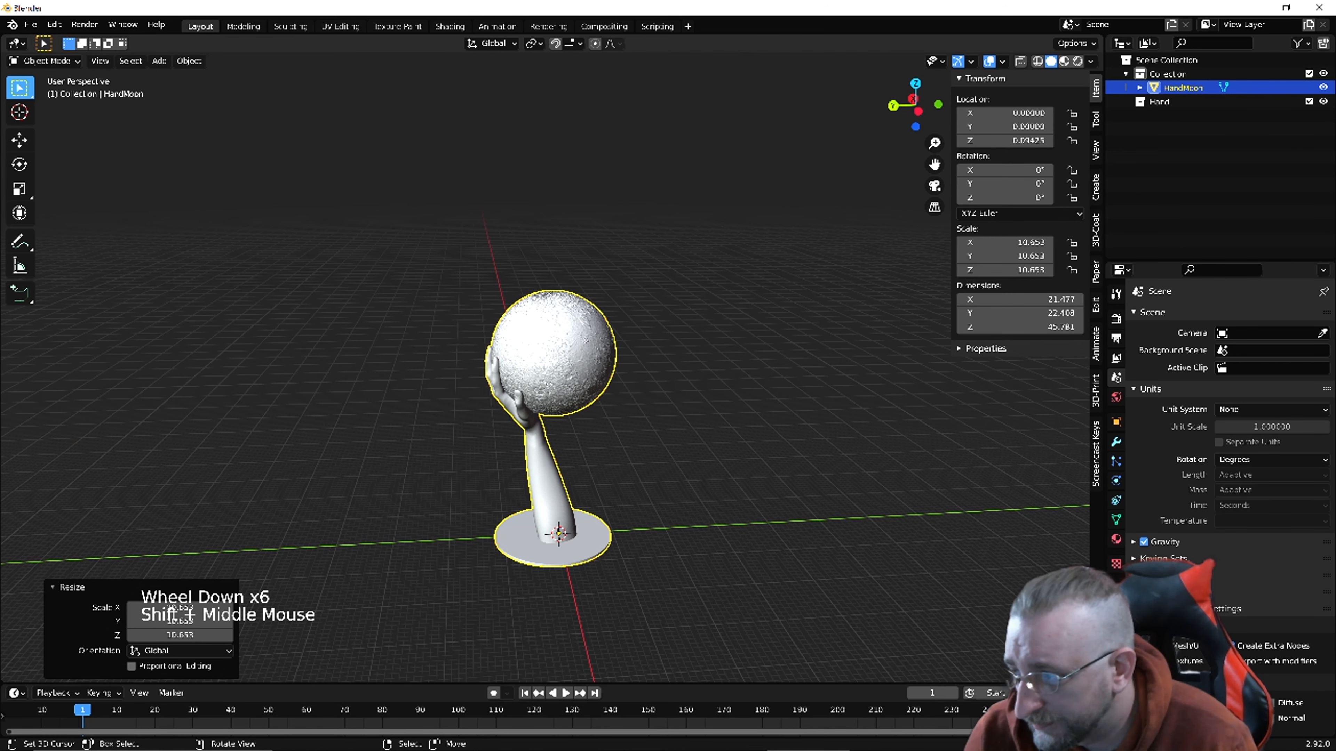
Enlarge the HandMoon model further to a uniform scale of about 46.7, making it about 200.7 units tall.
key(s)
click(718, 305)
scroll(718, 305, down, 6)
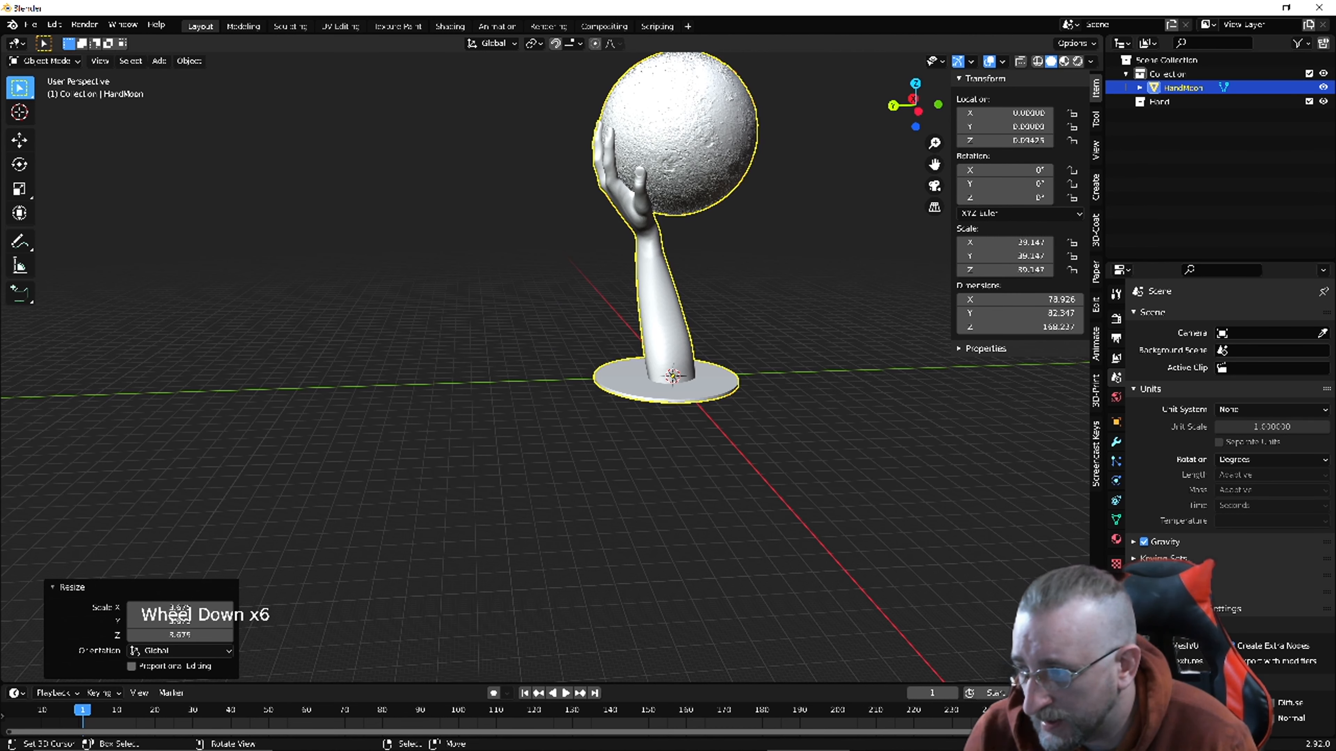
click(800, 284)
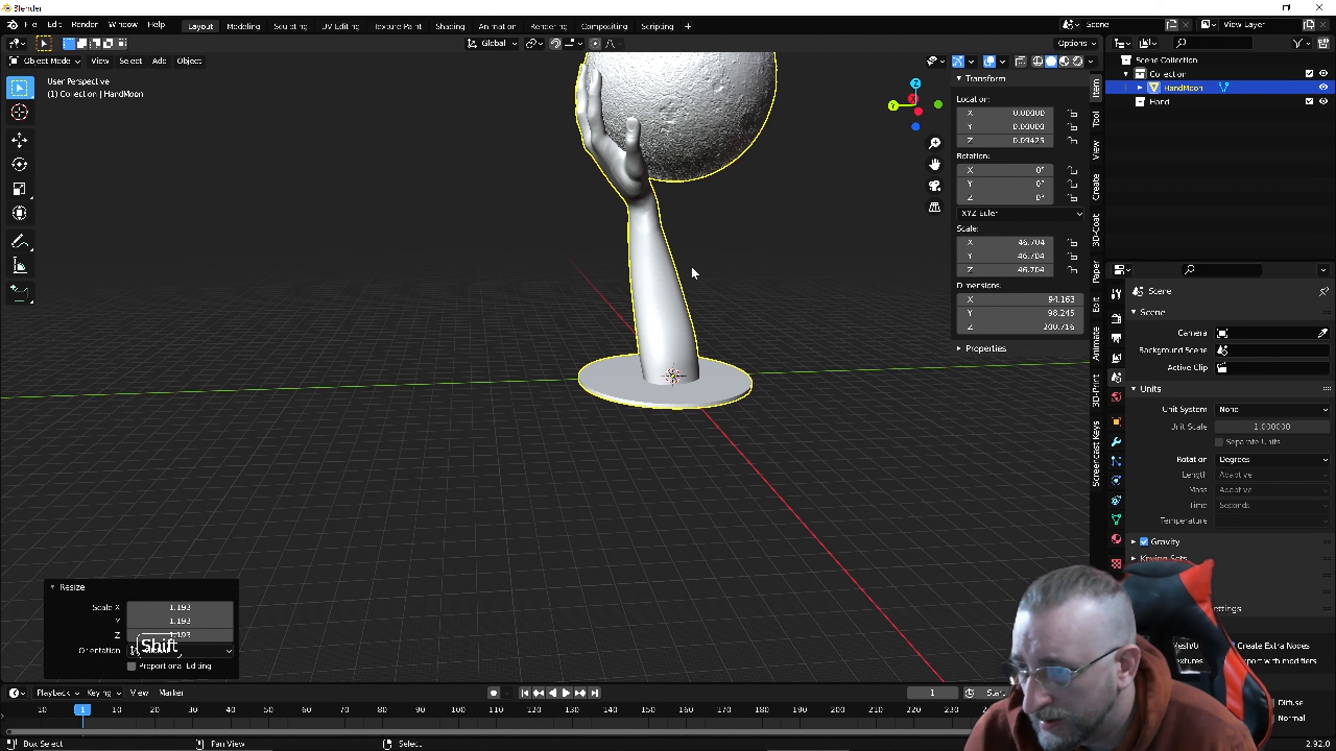
shift+middle_drag(555, 481, 629, 454)
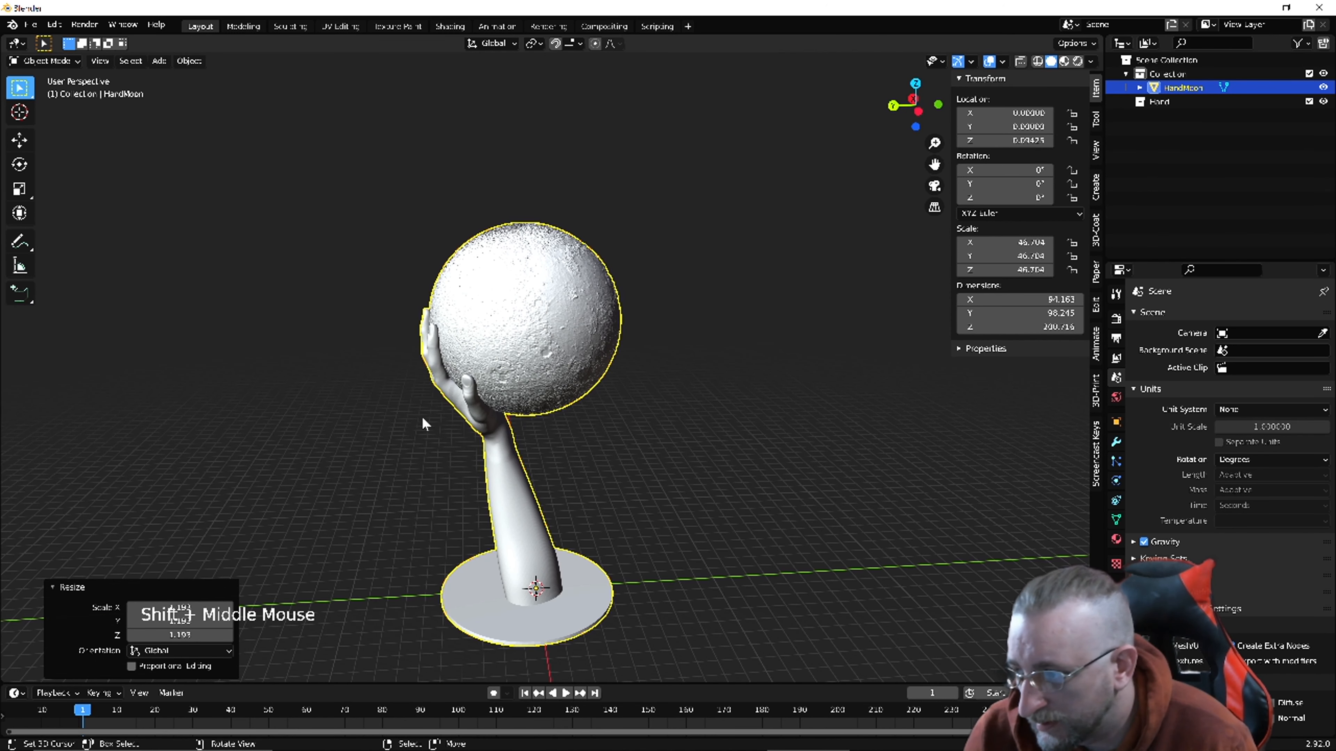
middle_drag(466, 441, 467, 437)
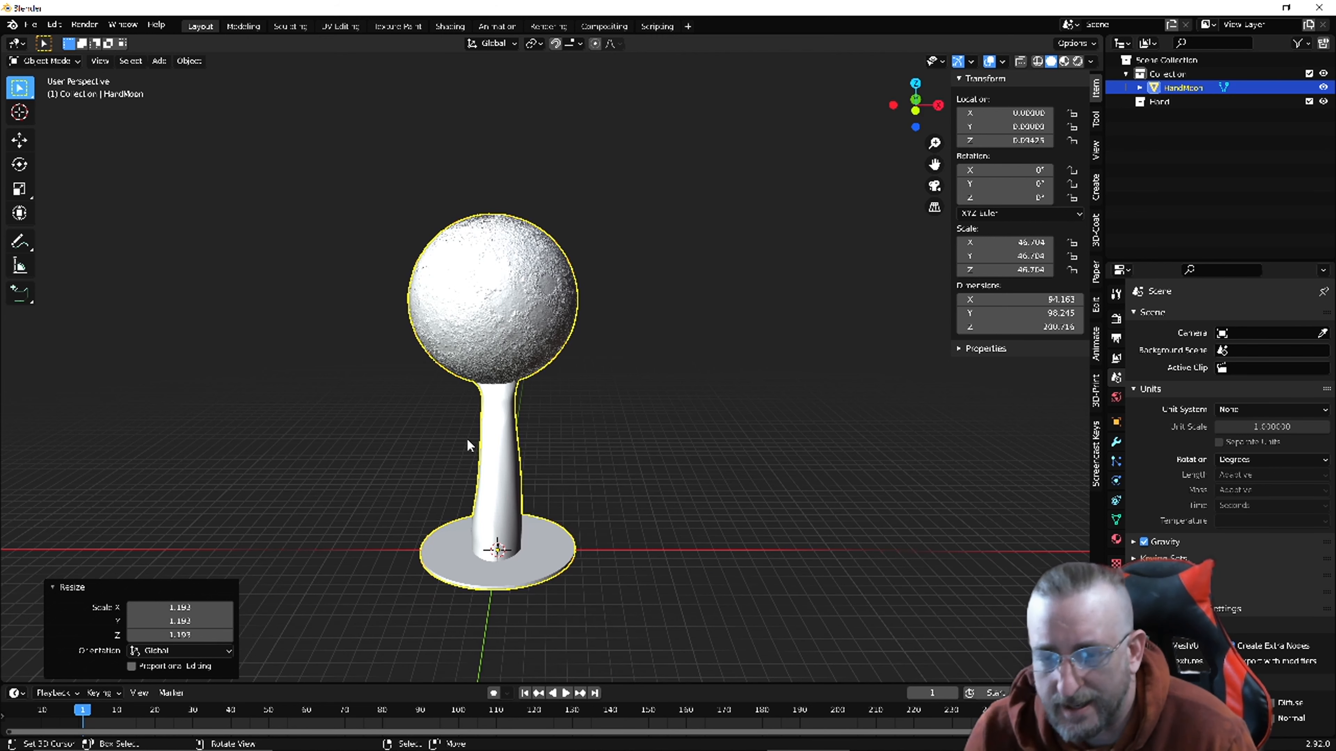
Apply all transforms to the HandMoon object so its current size becomes the base scale.
key(ctrl+a)
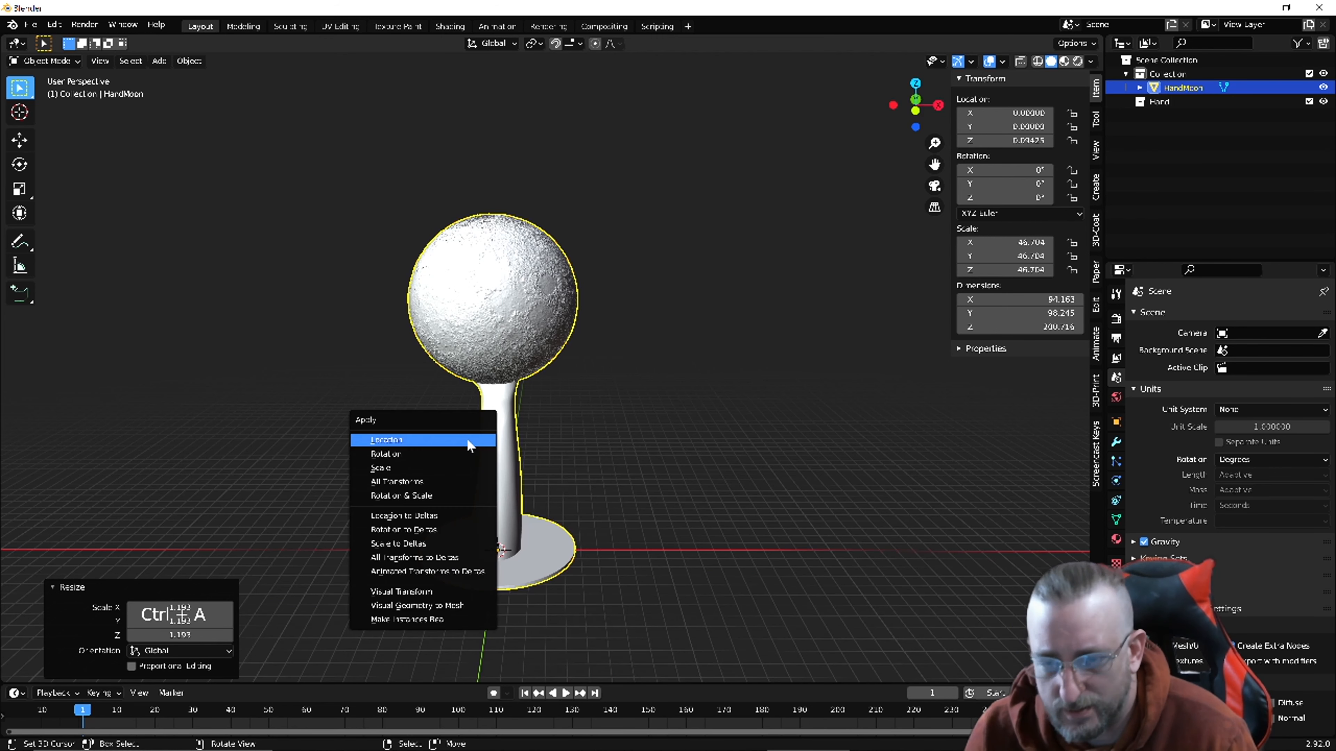
click(432, 482)
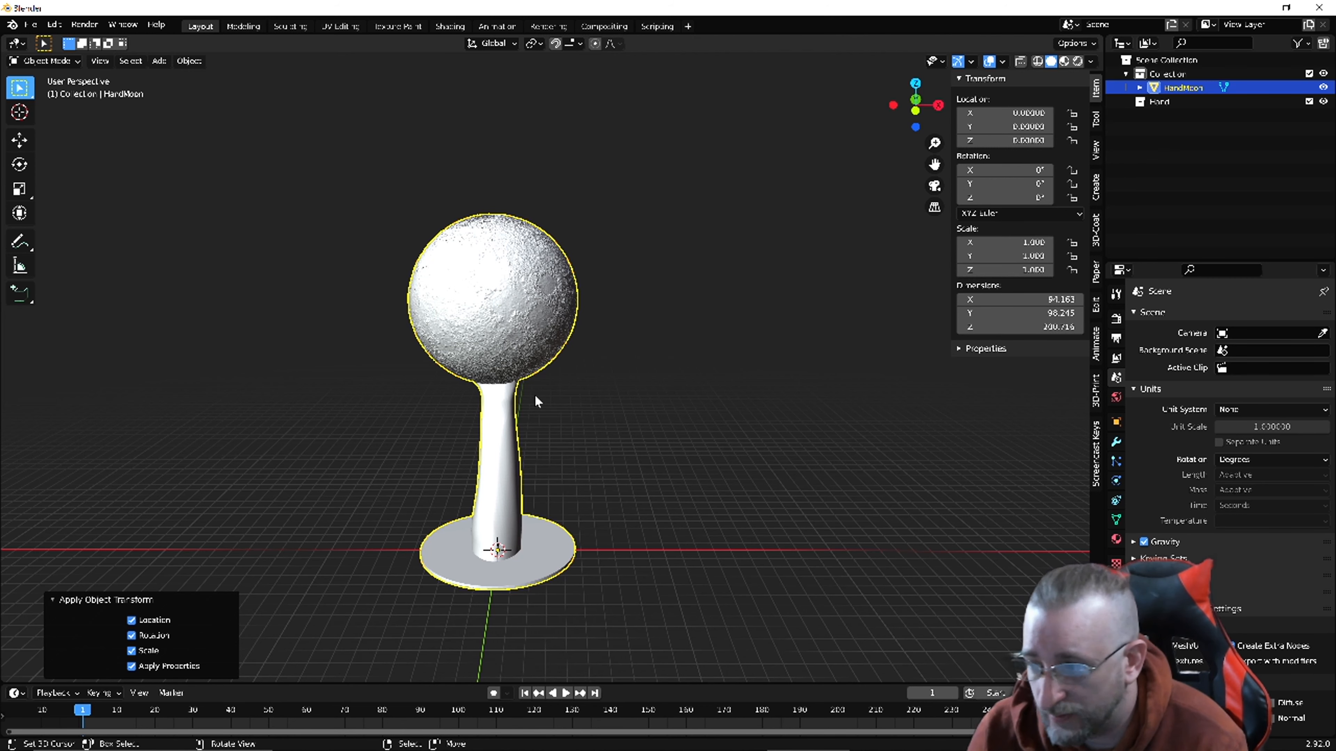
middle_drag(511, 362, 533, 347)
Export the HandMoon model in STL format to the Desktop with the 3D-Print tools.
click(1096, 391)
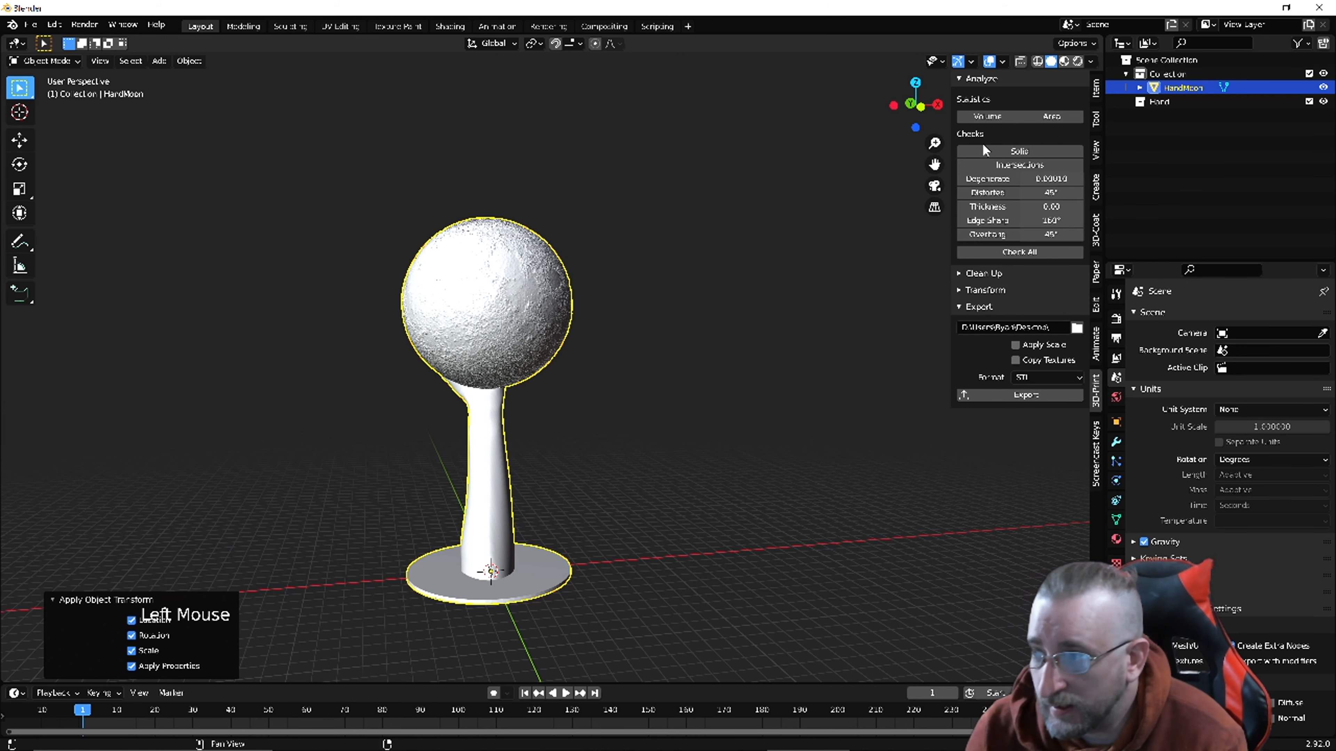
click(965, 77)
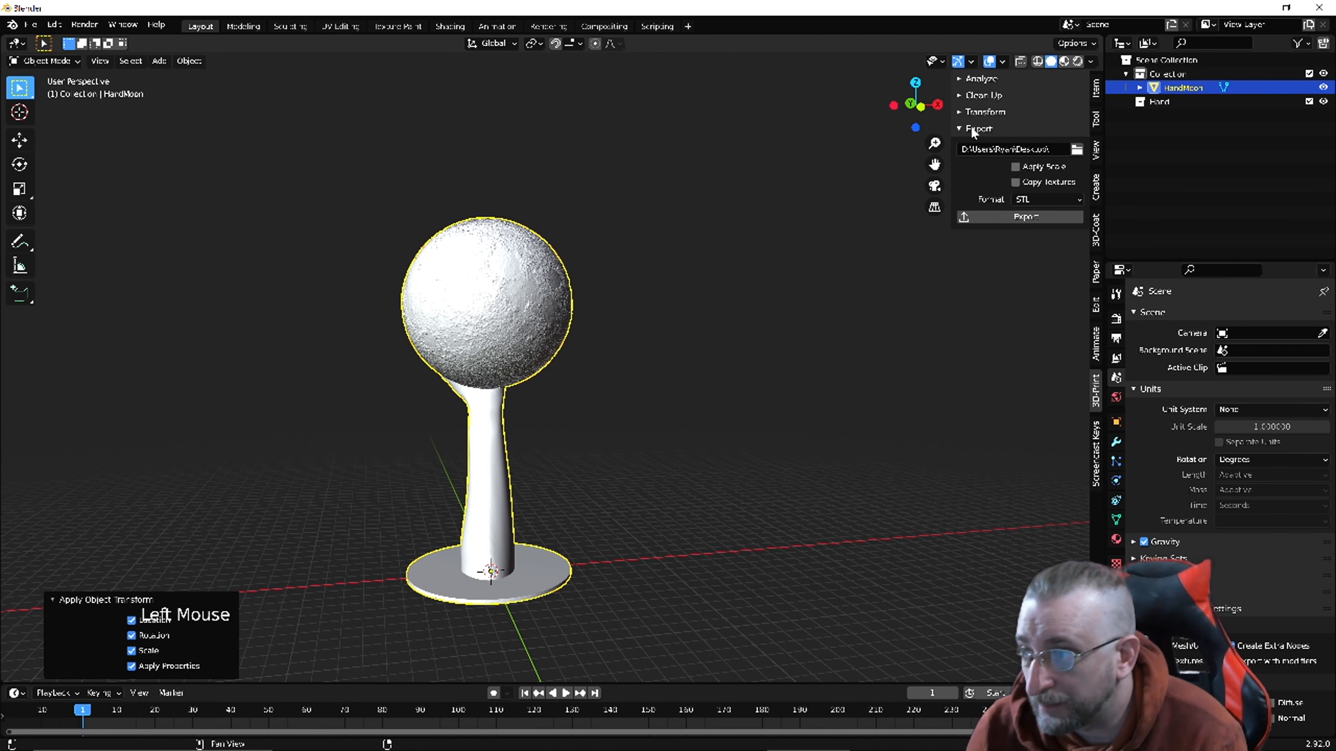
click(958, 78)
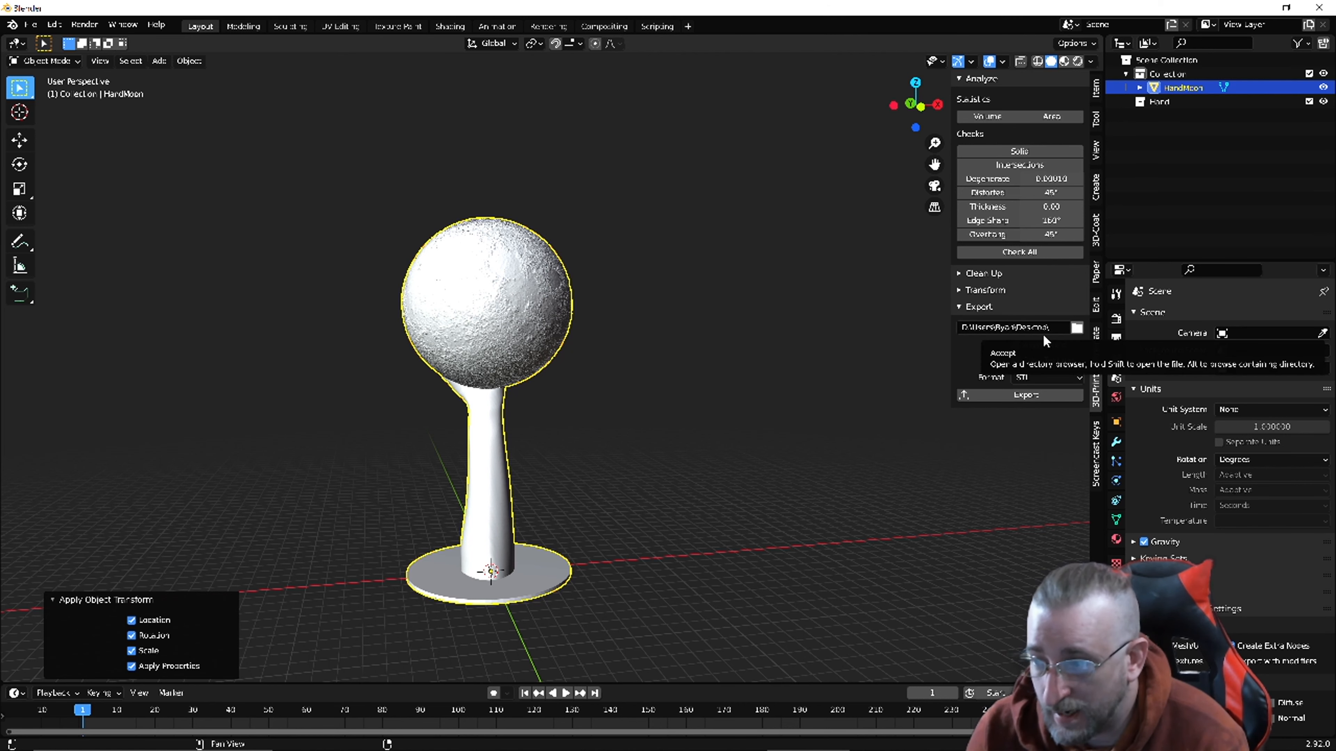
click(1034, 378)
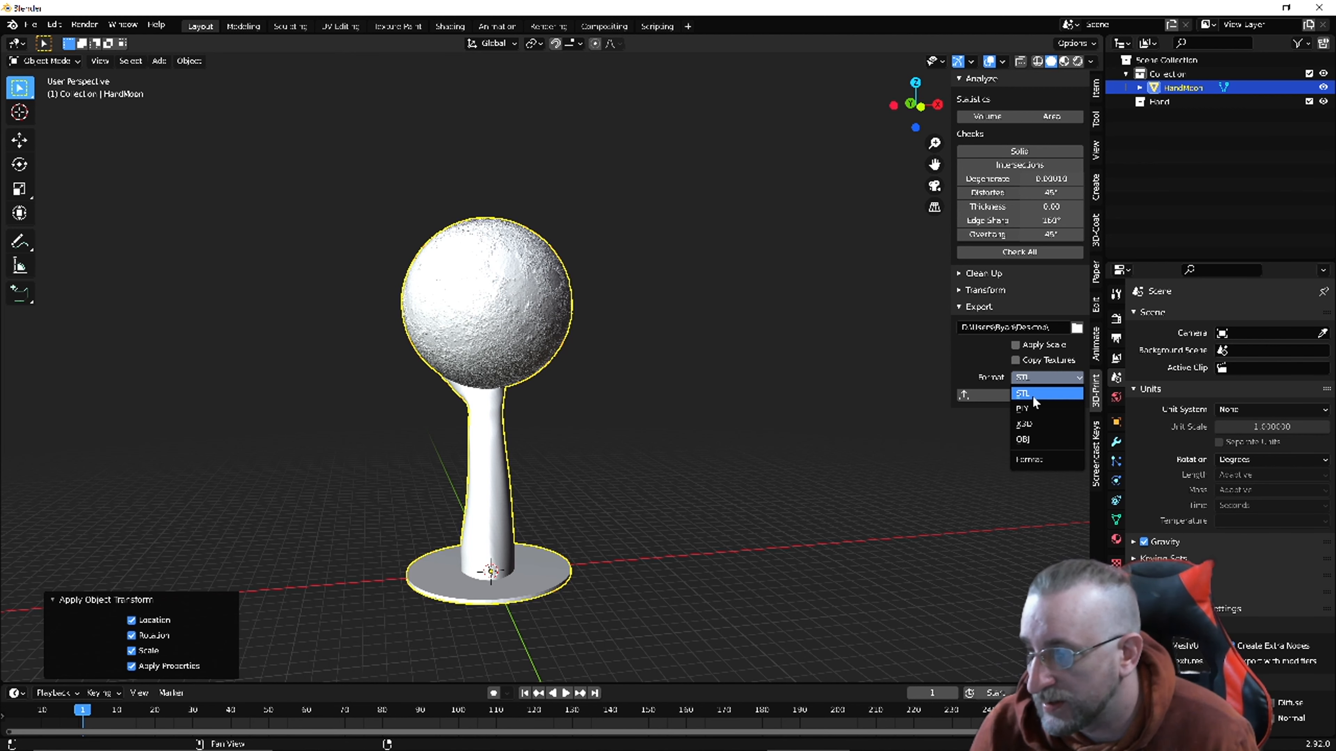
click(1033, 396)
click(1018, 375)
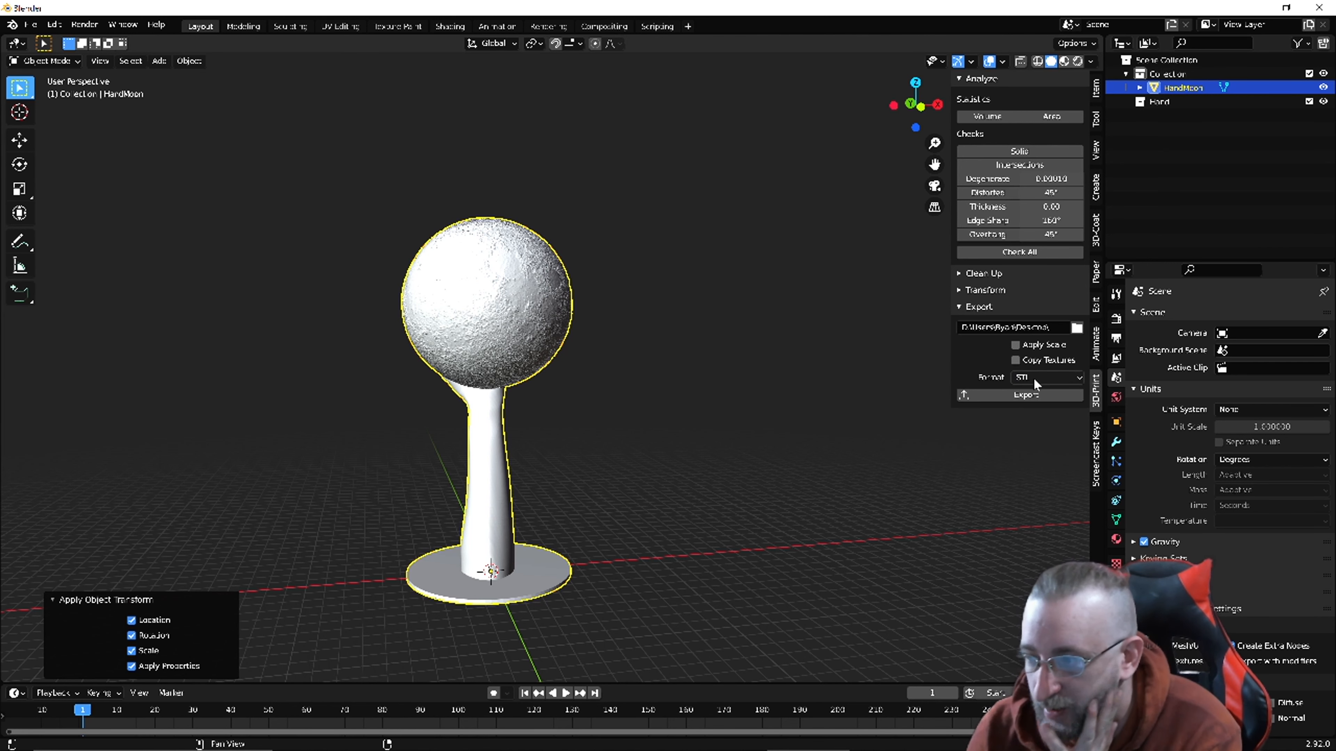
click(1023, 395)
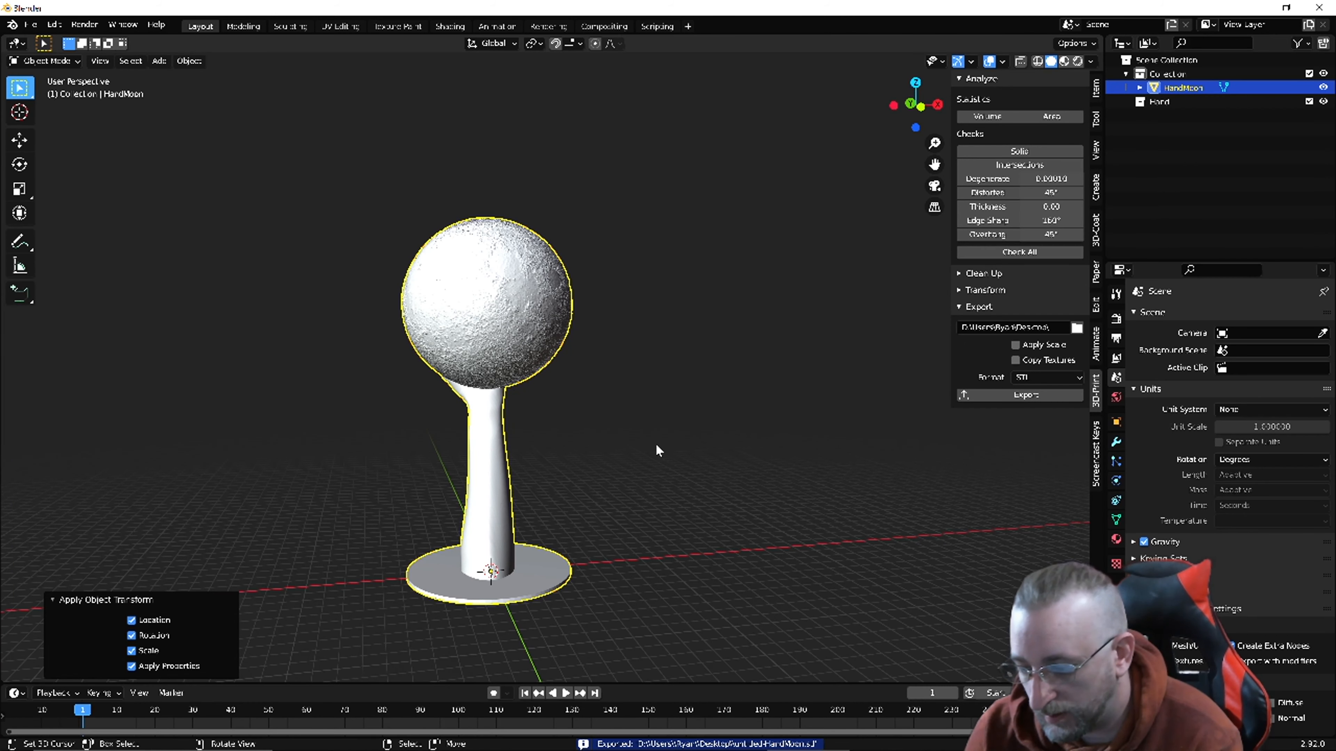
Switch to ideaMaker, dismiss its welcome window and maximize the program.
right_click(656, 443)
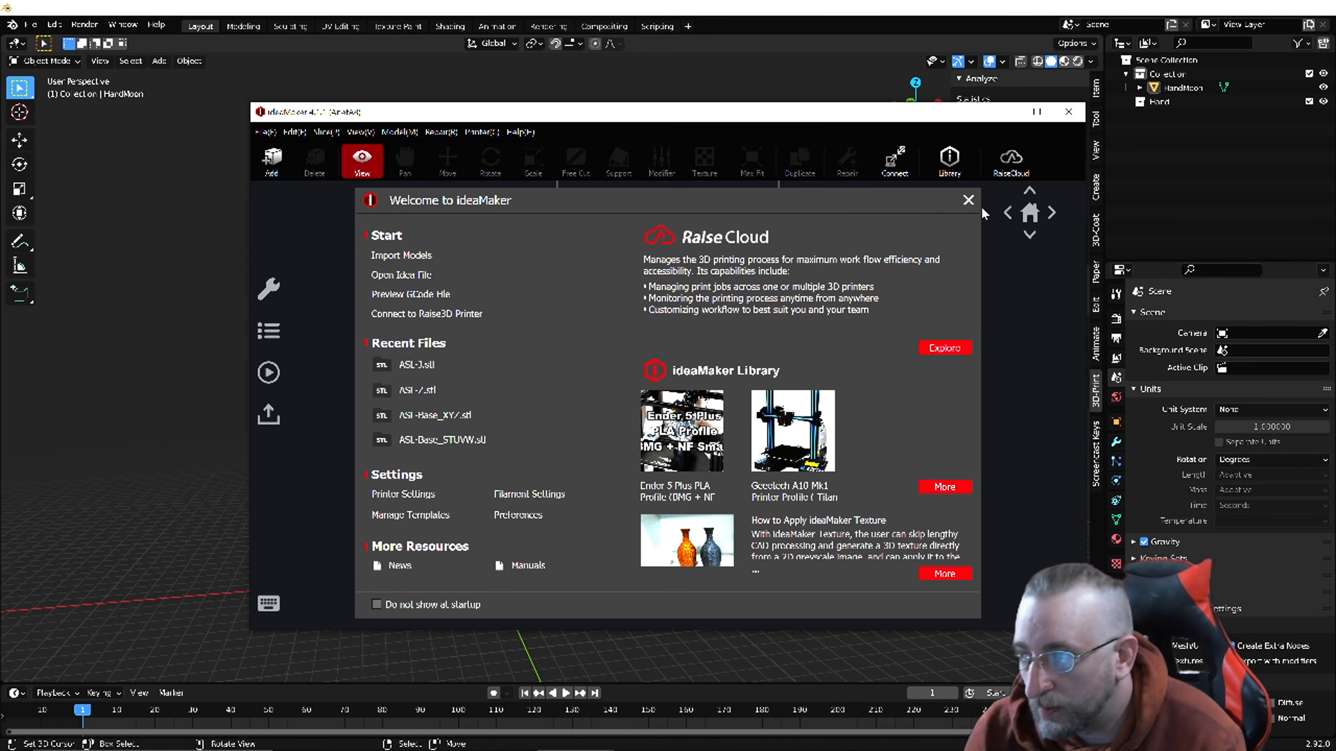
click(968, 200)
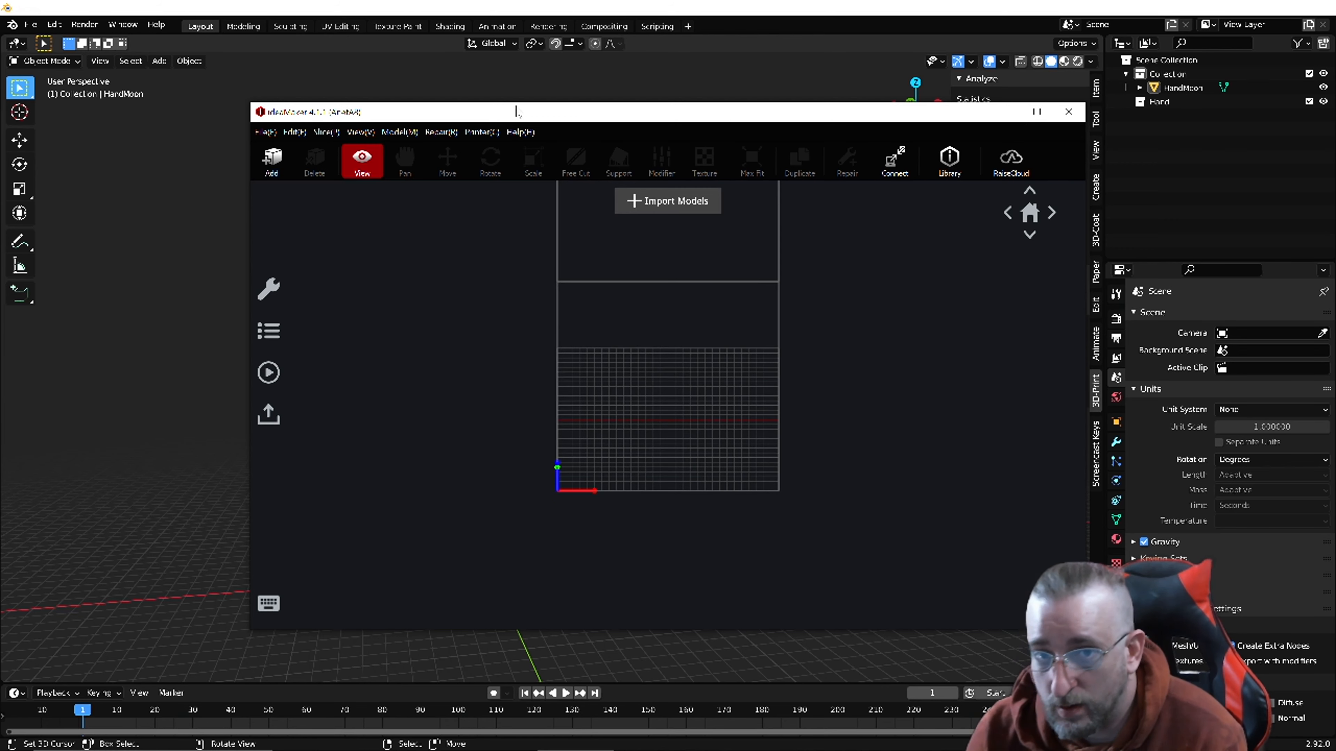
double_click(515, 108)
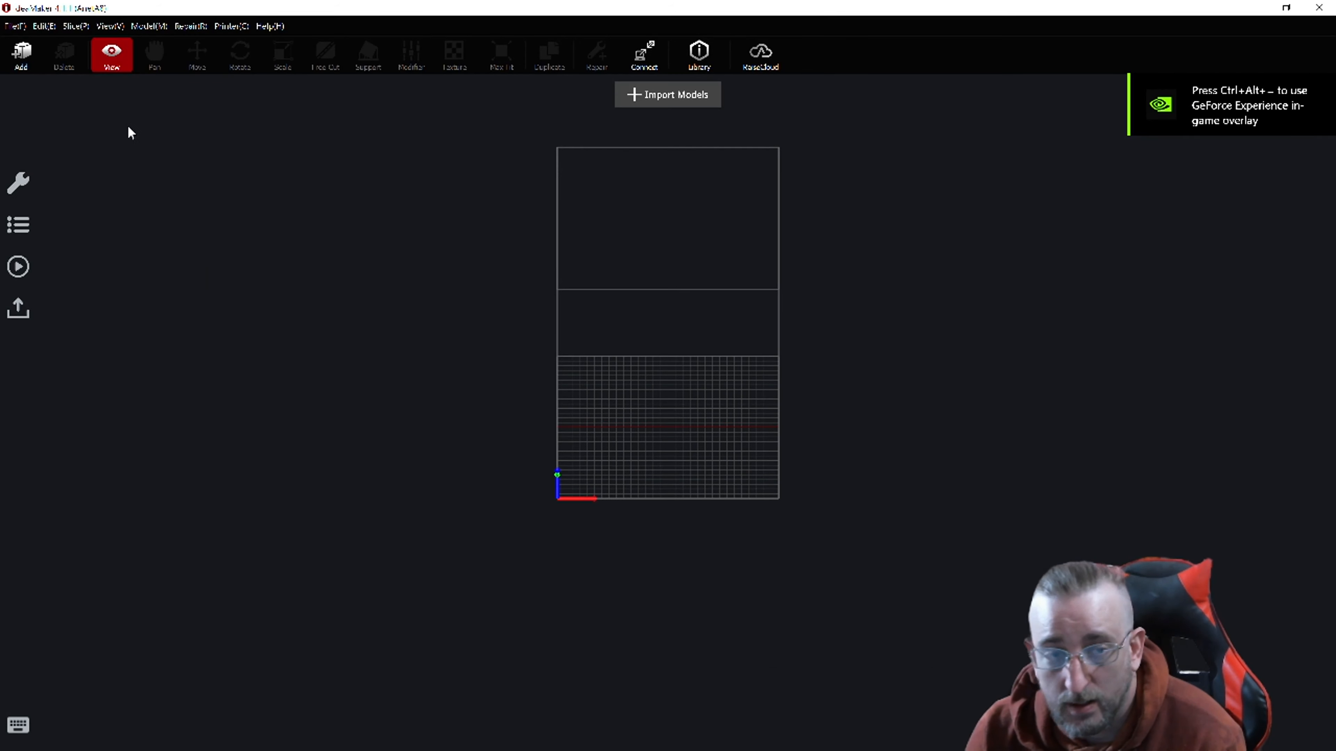
Import untitled-HandMoon.stl from the Desktop into the slicer and inspect its surfaces and base on the build plate.
click(22, 57)
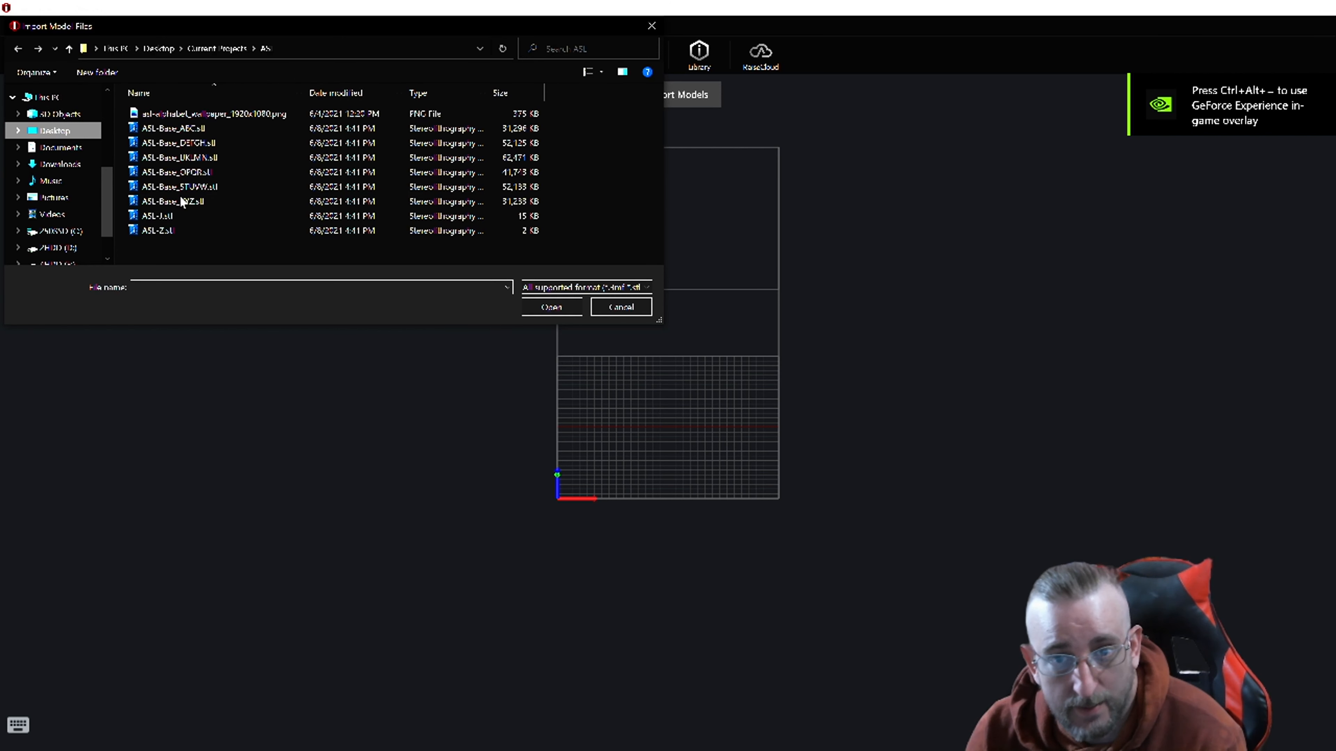
click(52, 130)
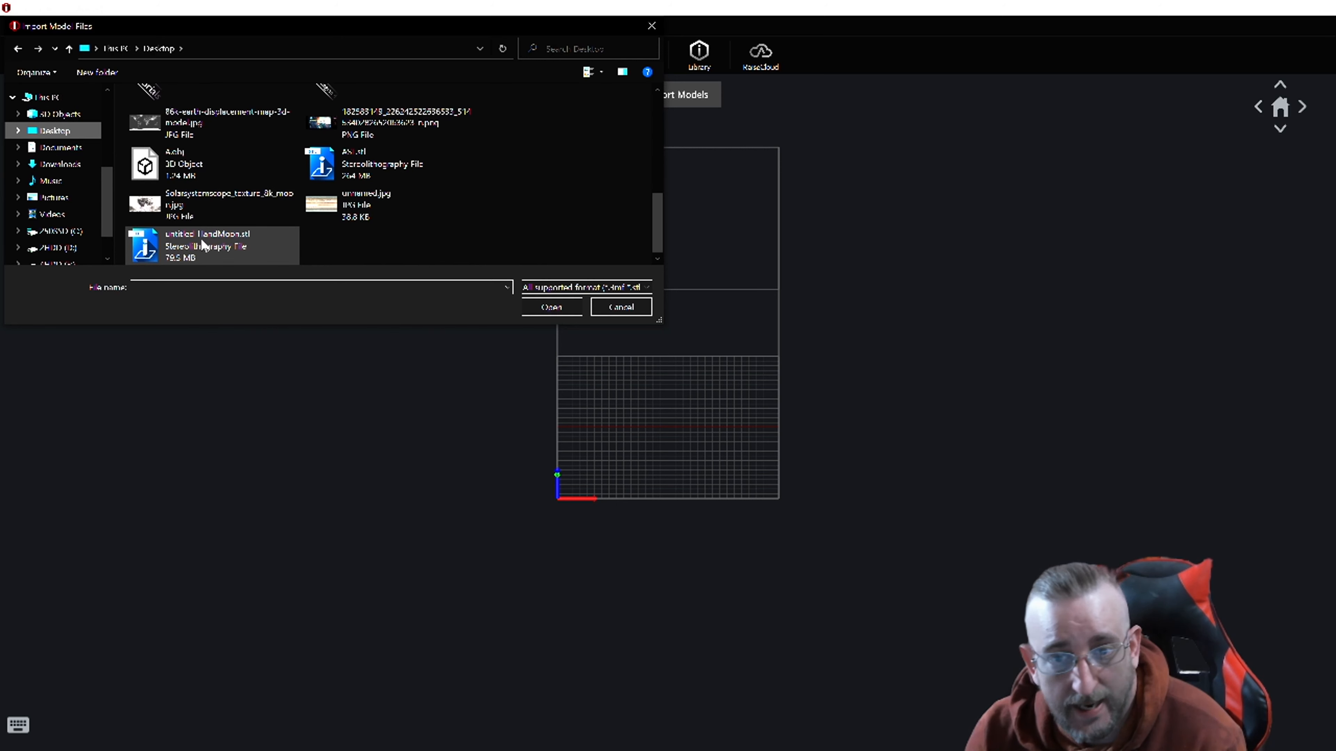
click(158, 247)
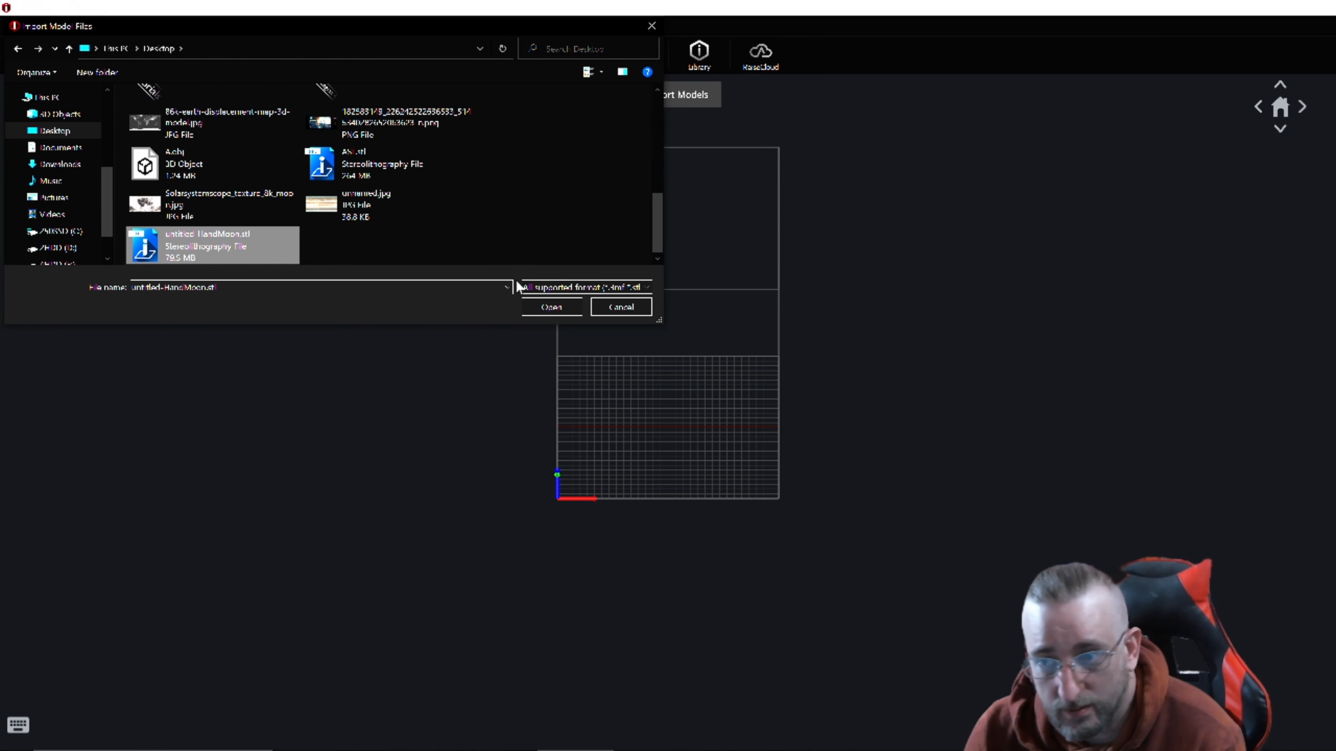
click(557, 306)
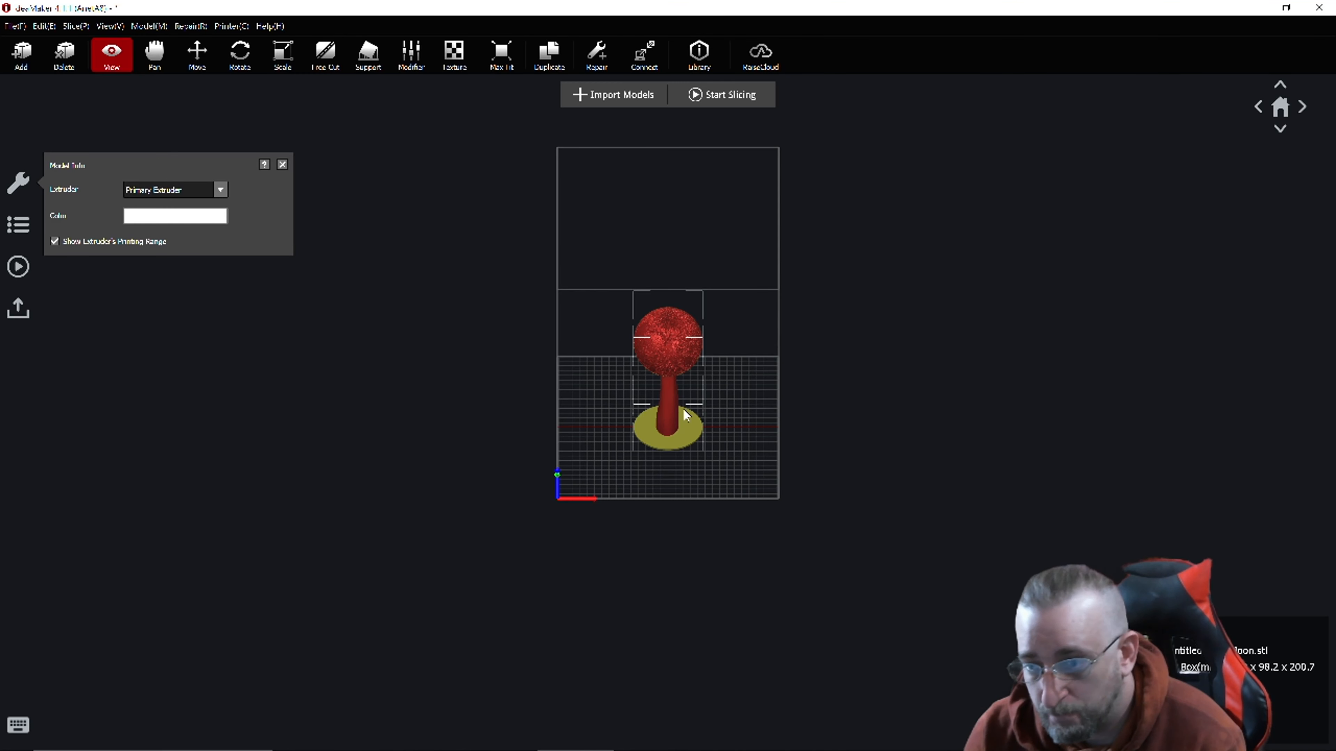
scroll(678, 474, up, 4)
scroll(680, 474, up, 5)
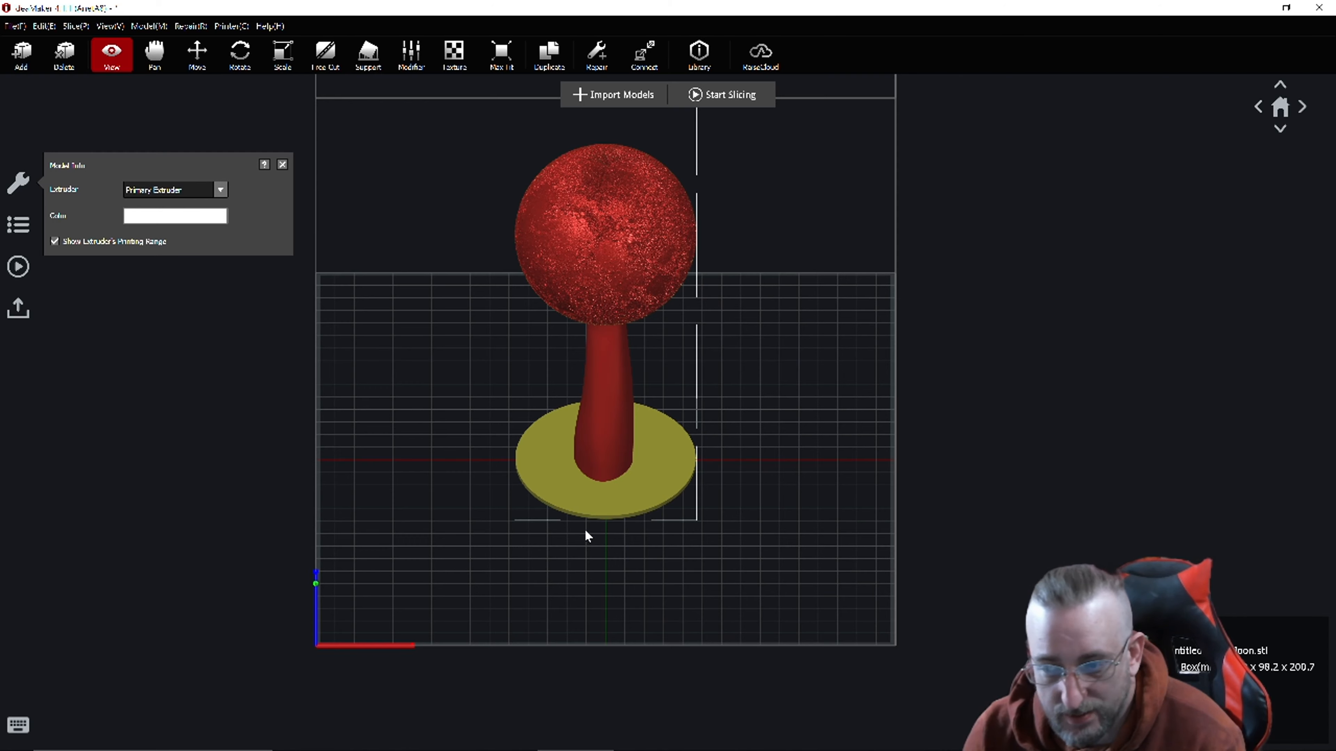
drag(668, 467, 733, 480)
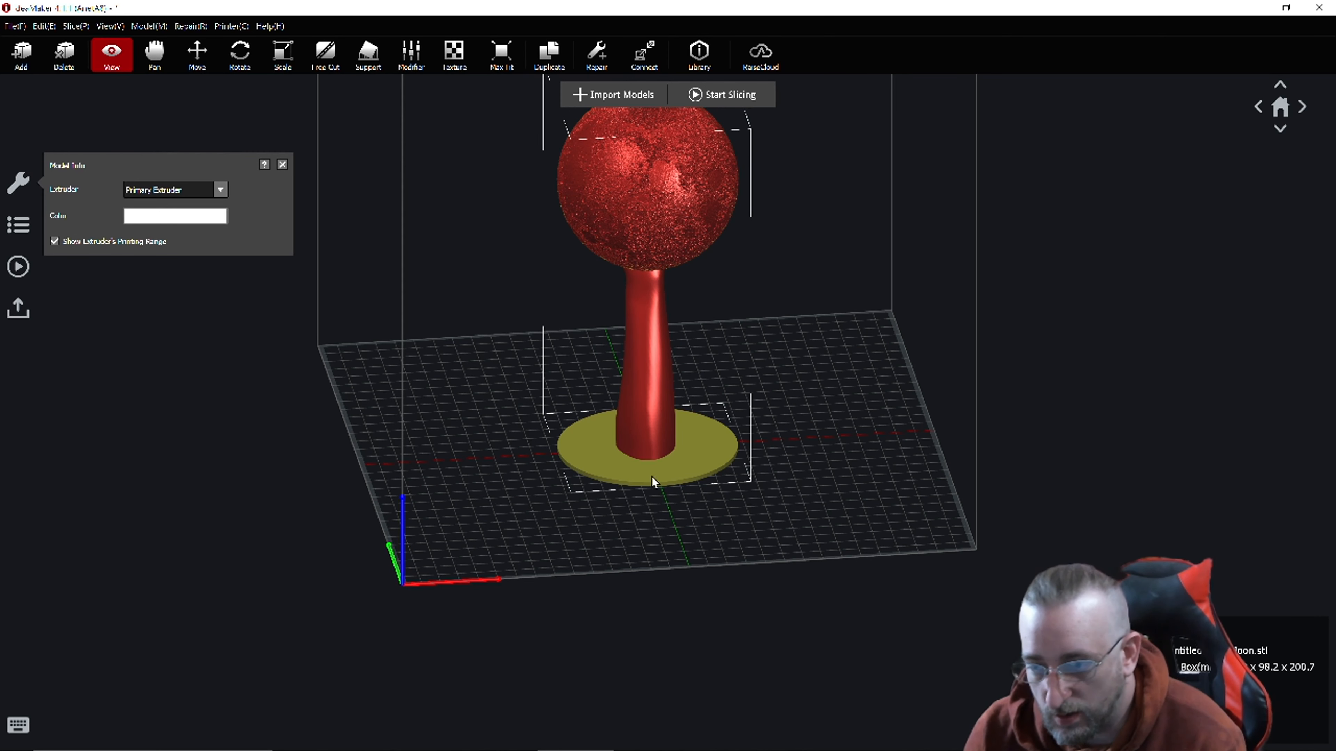
scroll(652, 476, down, 2)
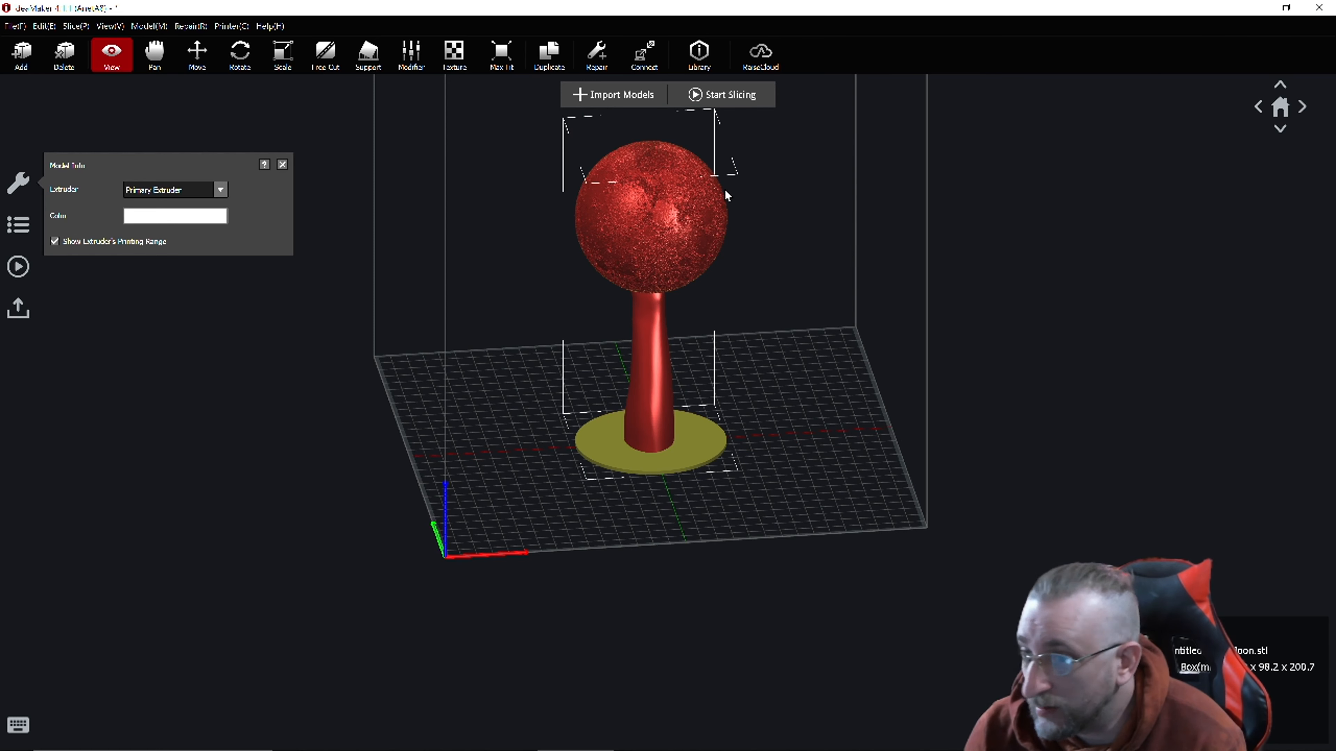
Leave the slicer and delete the exported untitled-HandMoon.stl file from the Desktop.
key(alt+Tab)
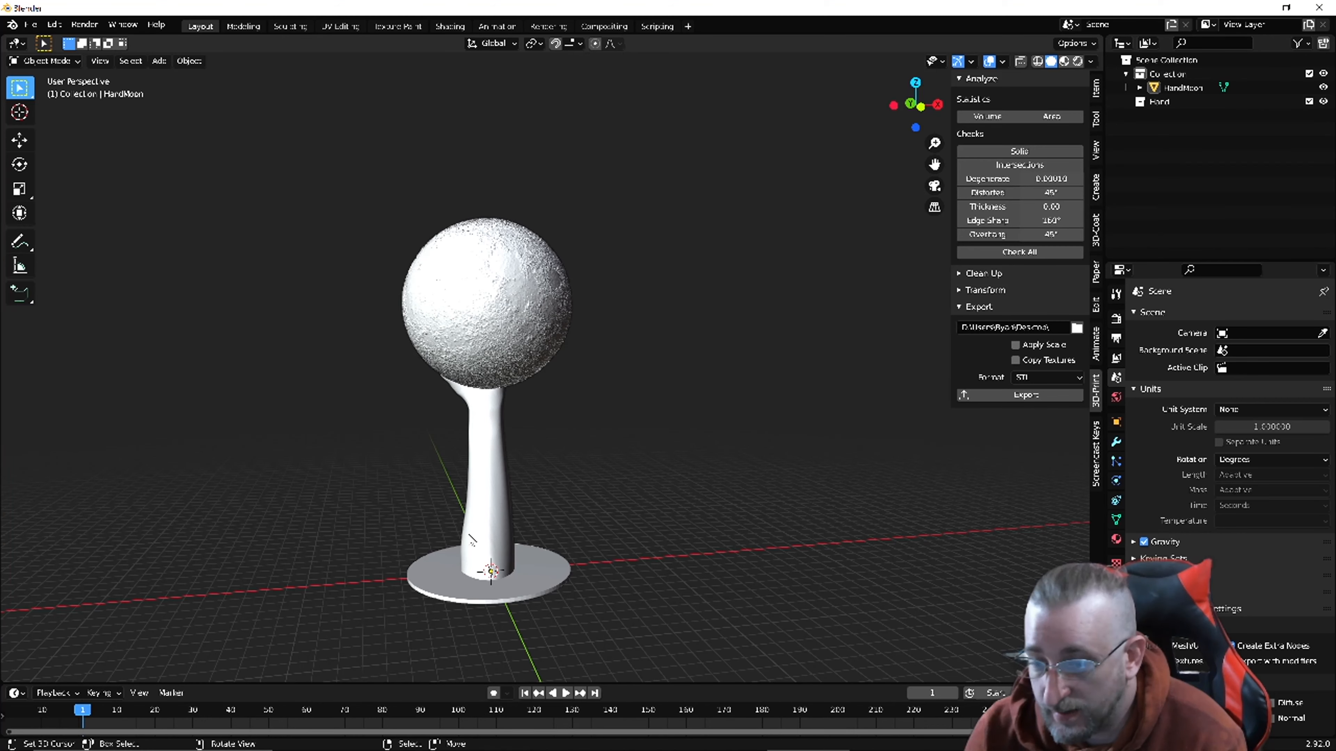
mouse_move(609, 745)
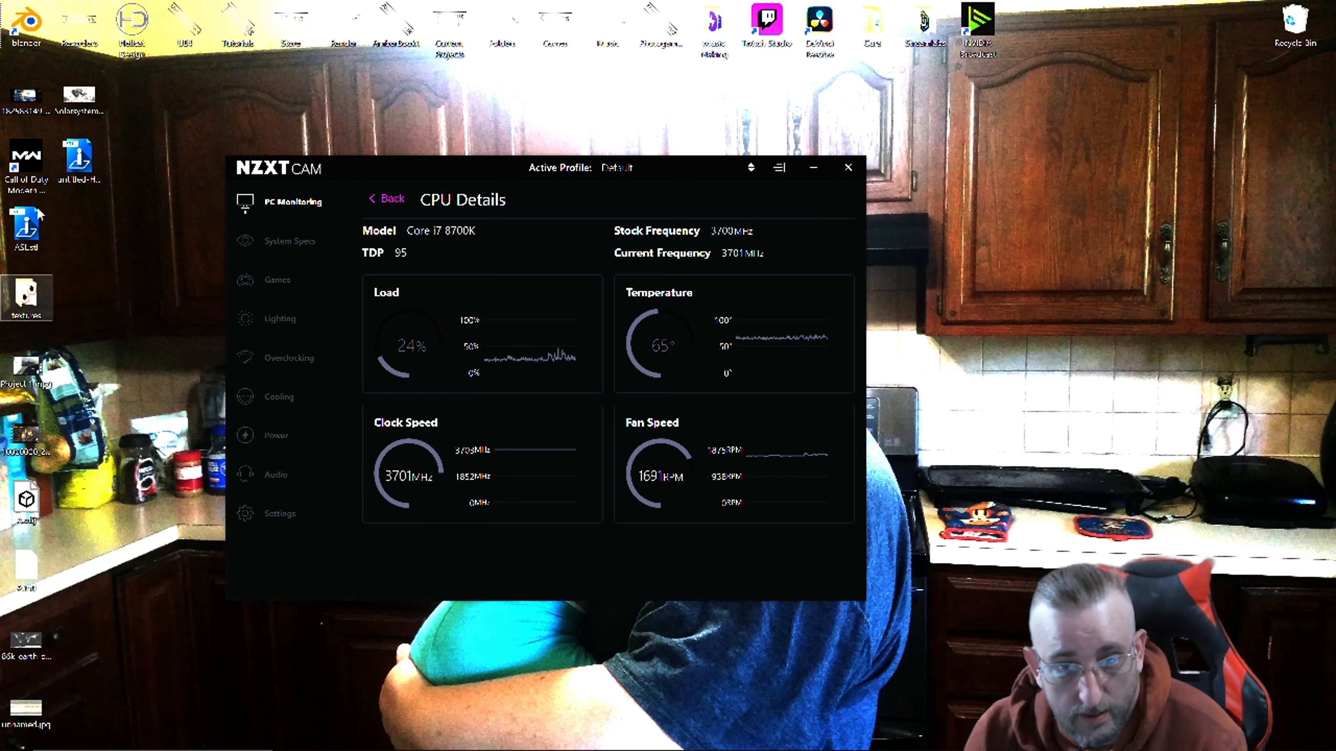
click(84, 167)
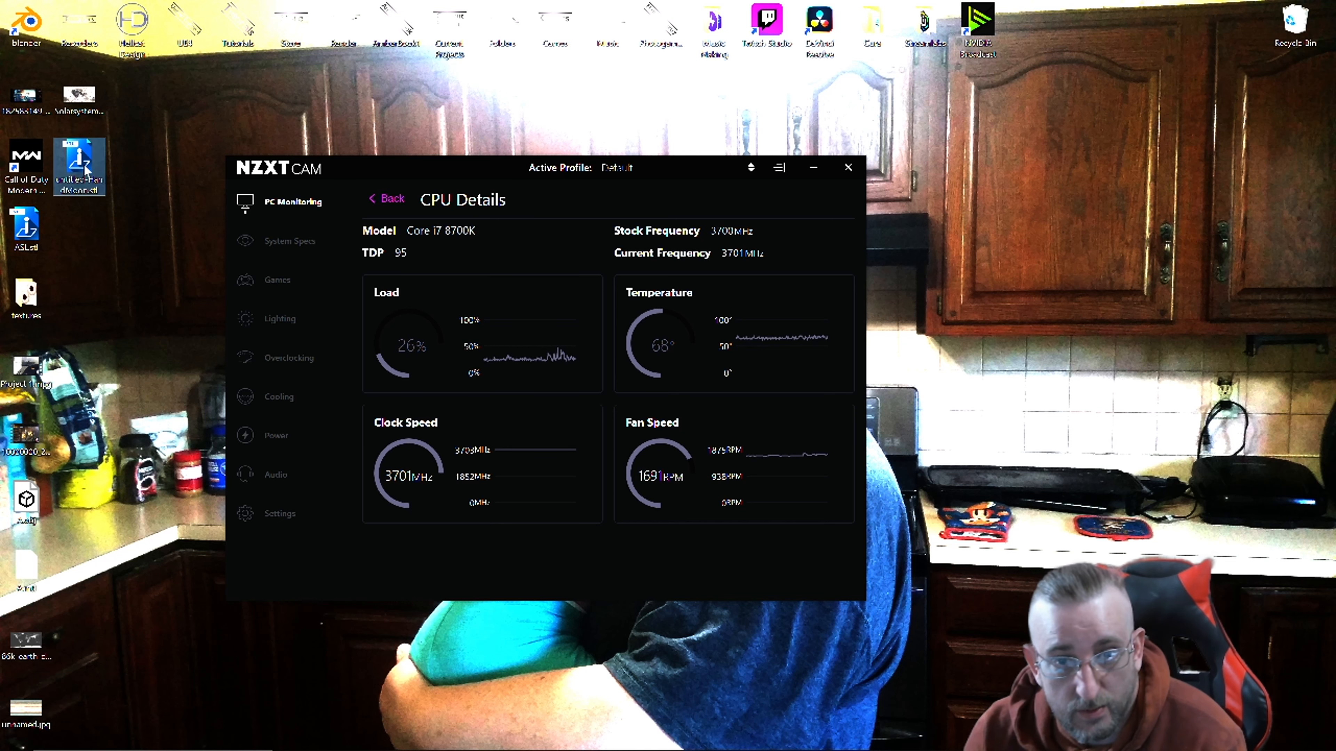
right_click(84, 167)
click(148, 389)
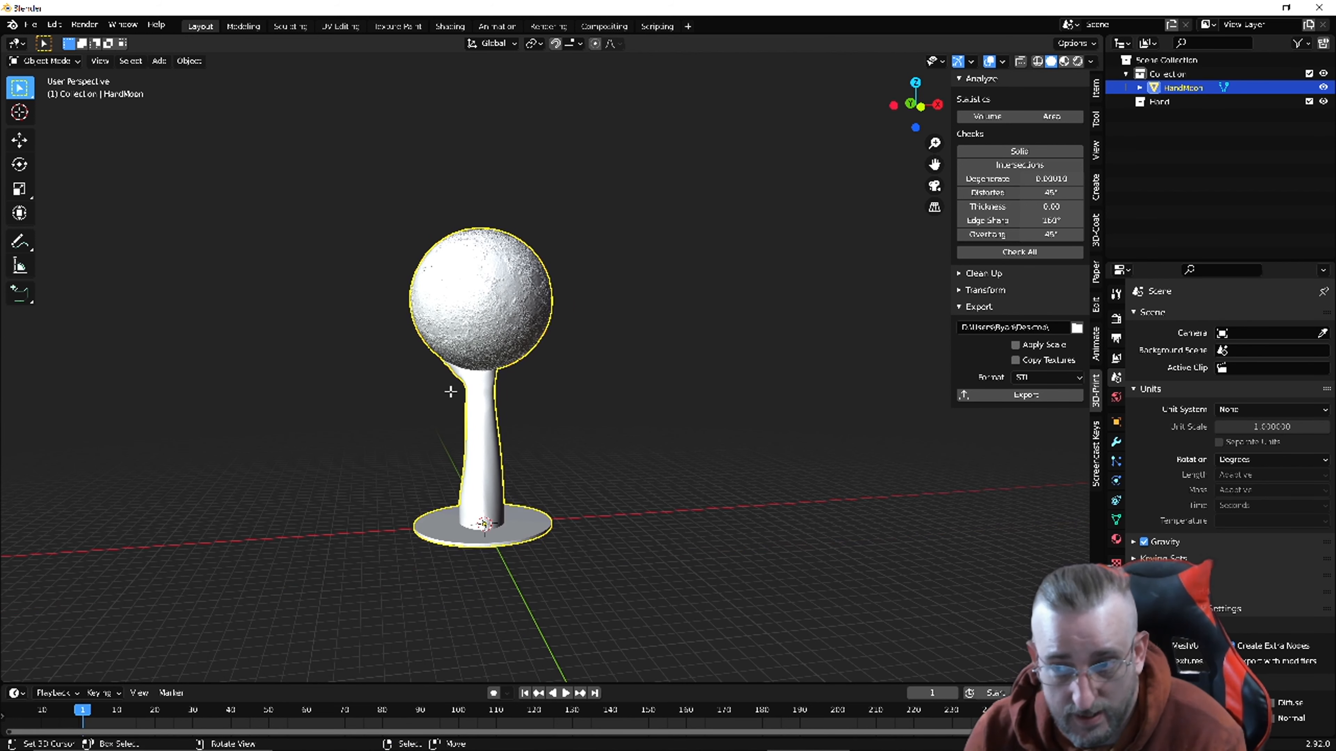
Enter Edit Mode on the HandMoon object in Blender and select its entire mesh, including the base disc.
key(Tab)
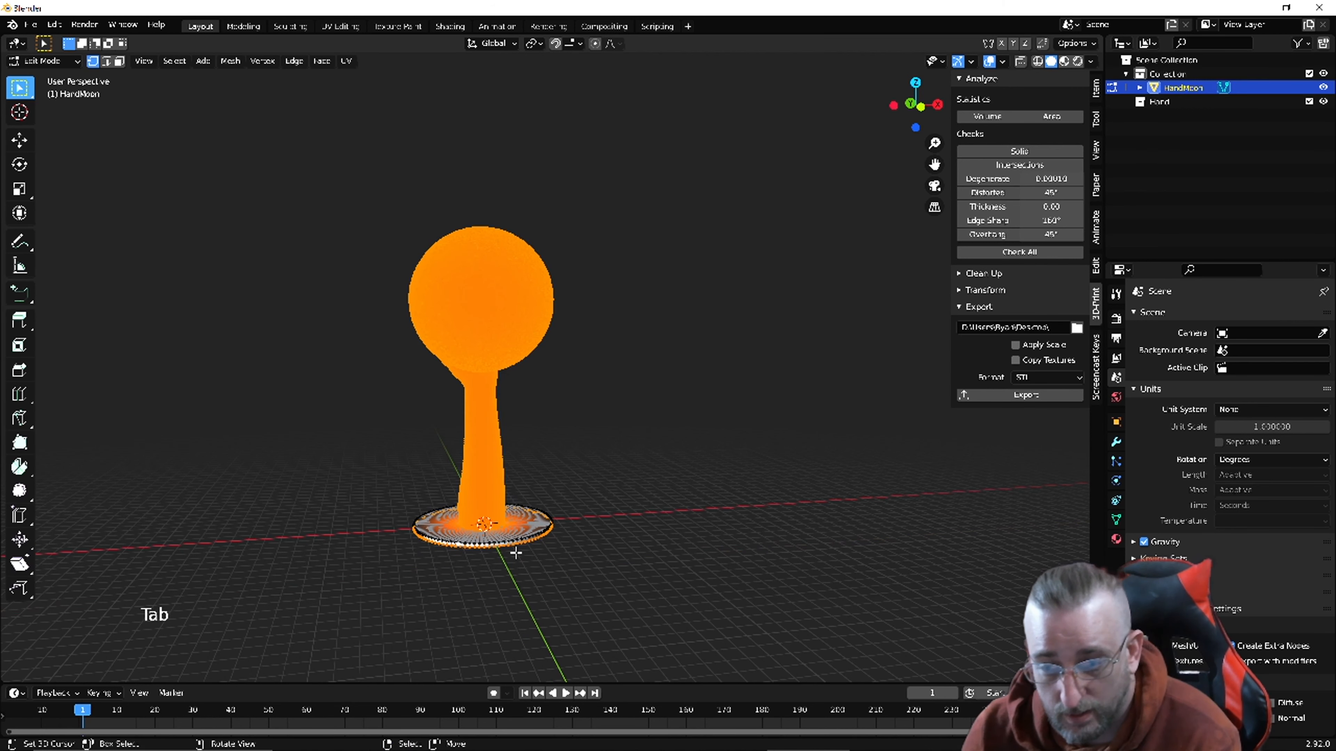
scroll(526, 547, up, 5)
key(a)
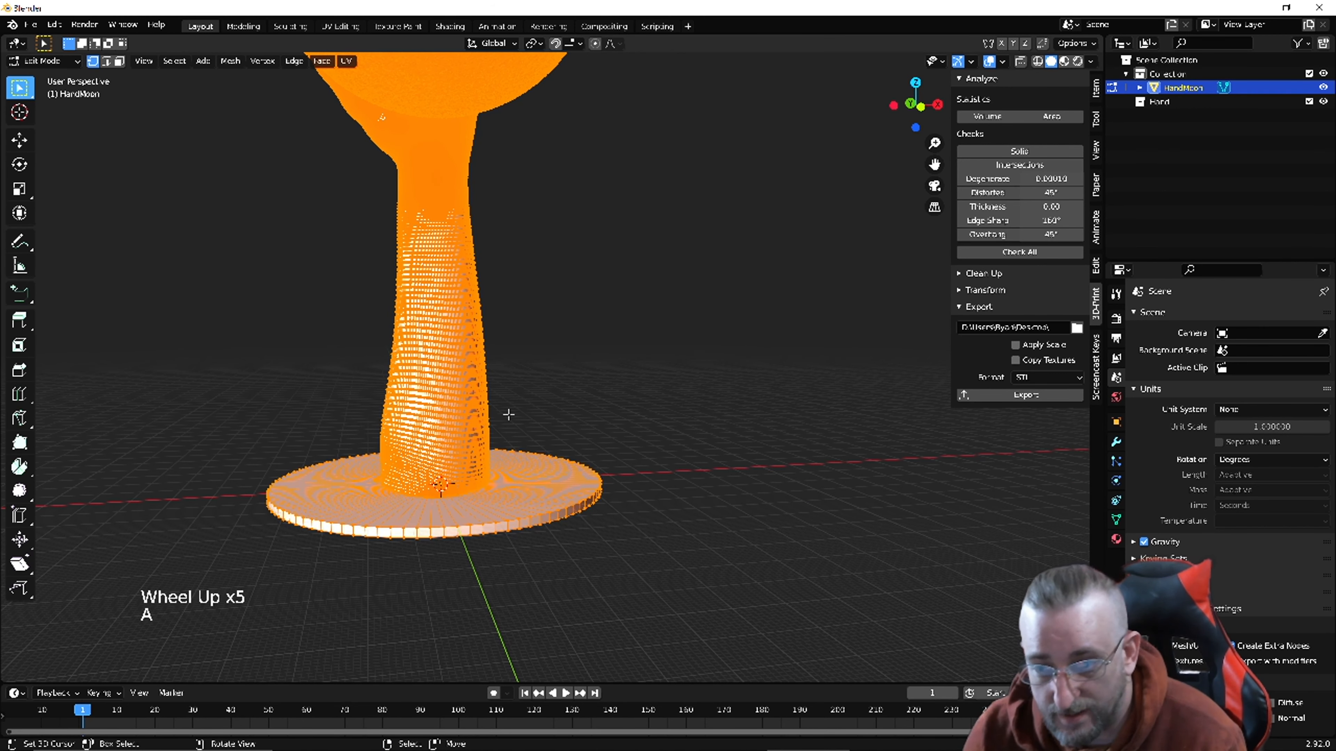
scroll(515, 421, down, 5)
scroll(416, 335, up, 2)
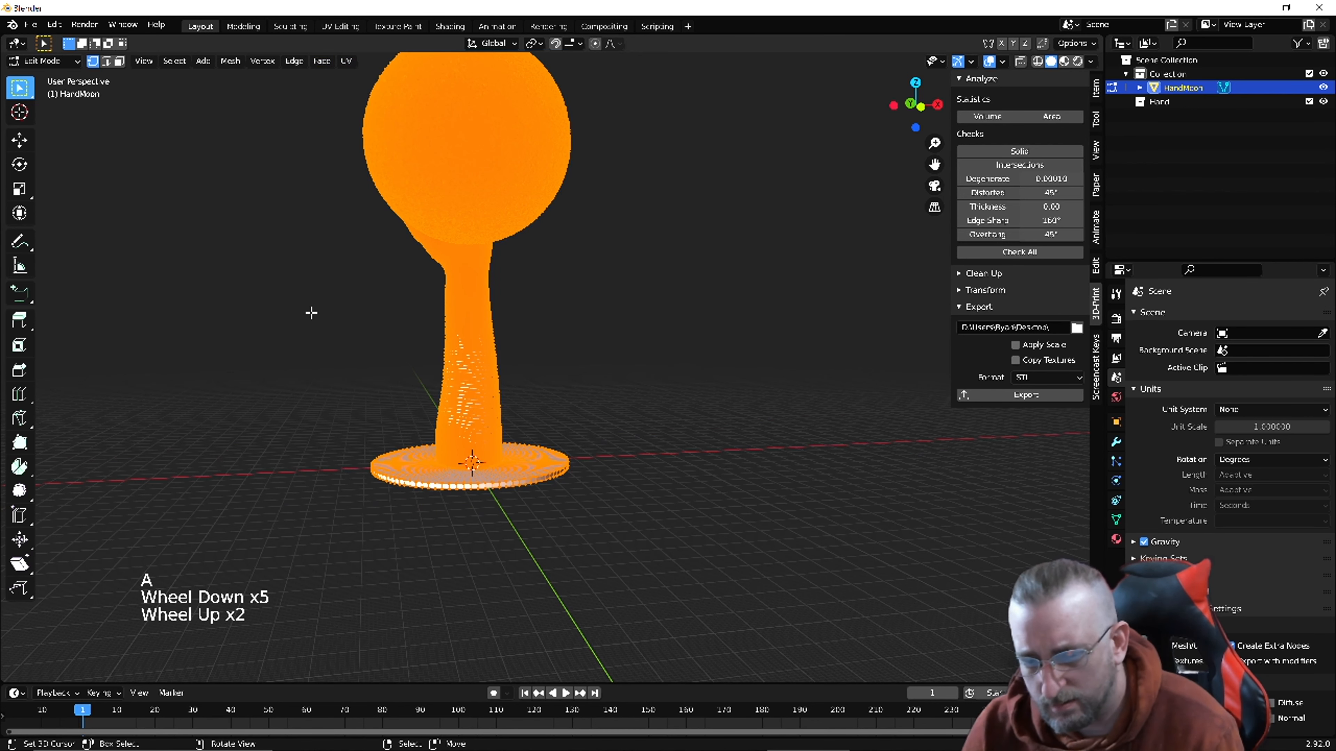
Search the available commands for "reca" and compare the Recalculate Inside and Recalculate Outside options for the mesh normals.
key(F1)
key(F2)
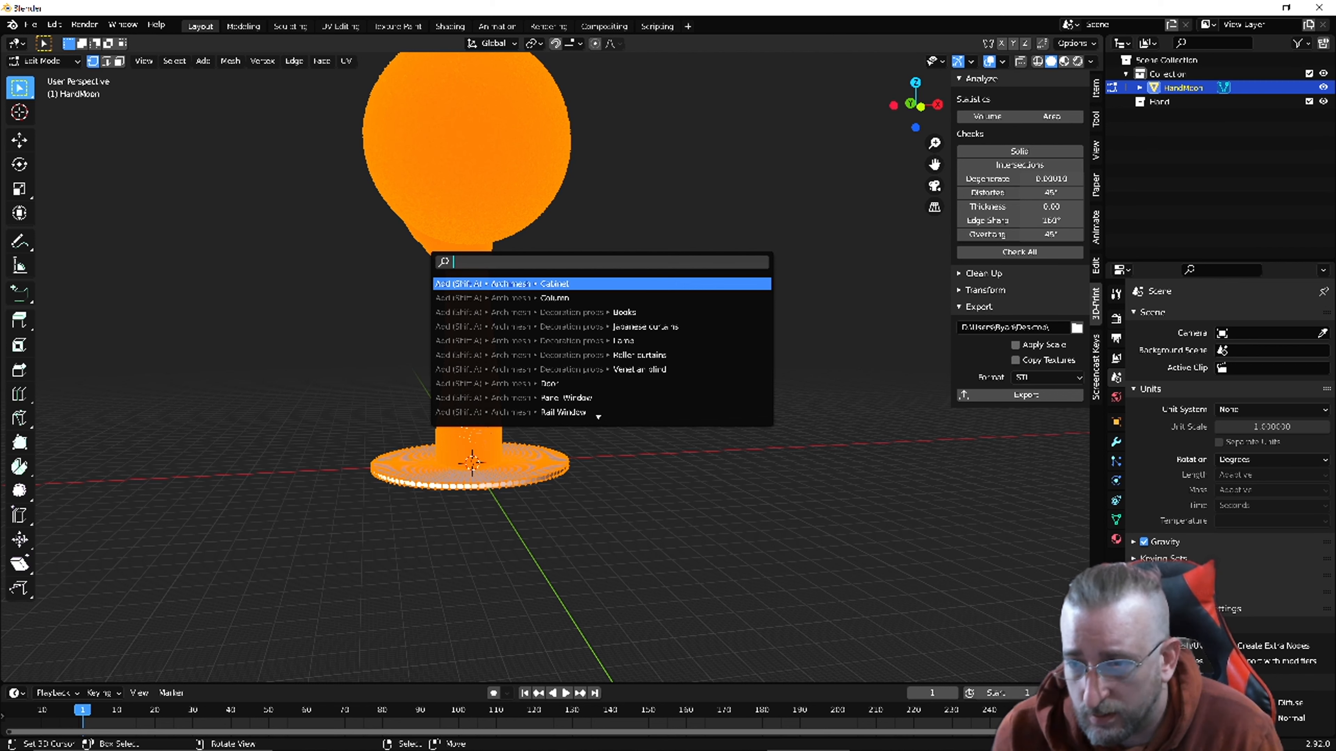
text(reca)
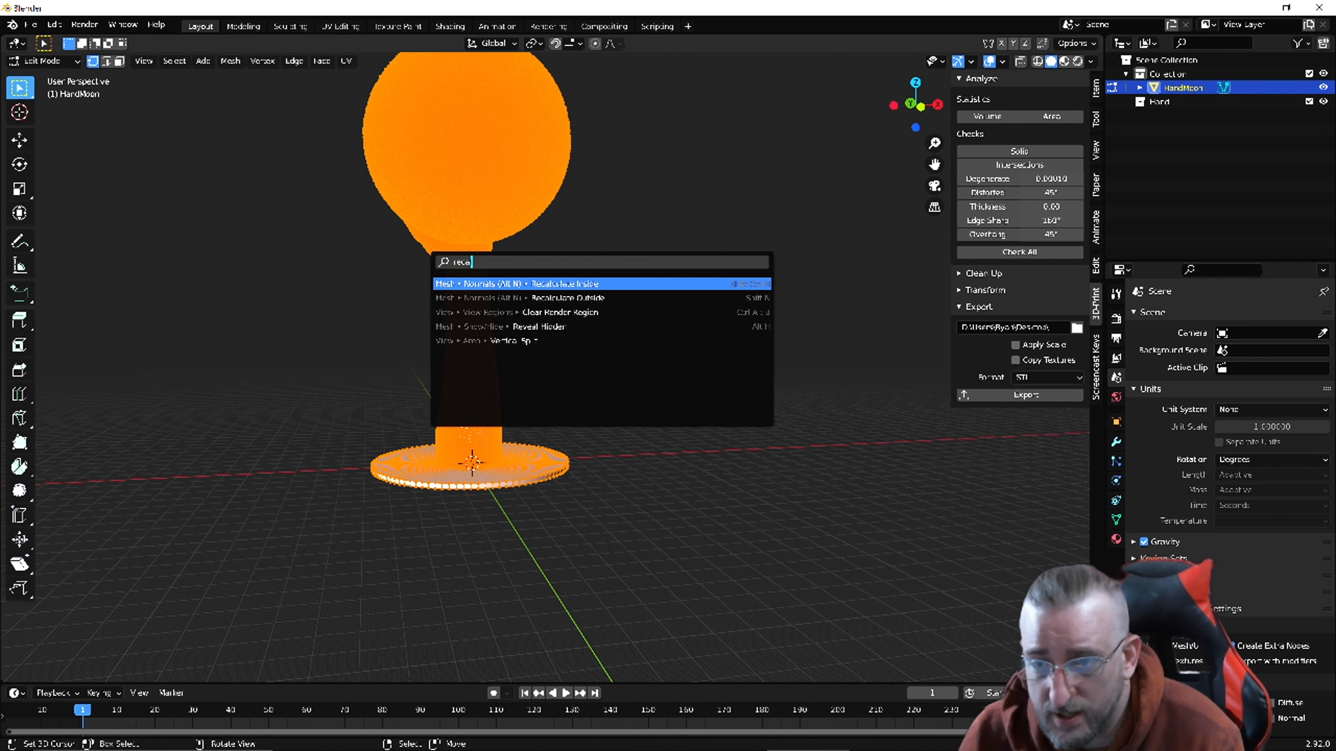
key(Down)
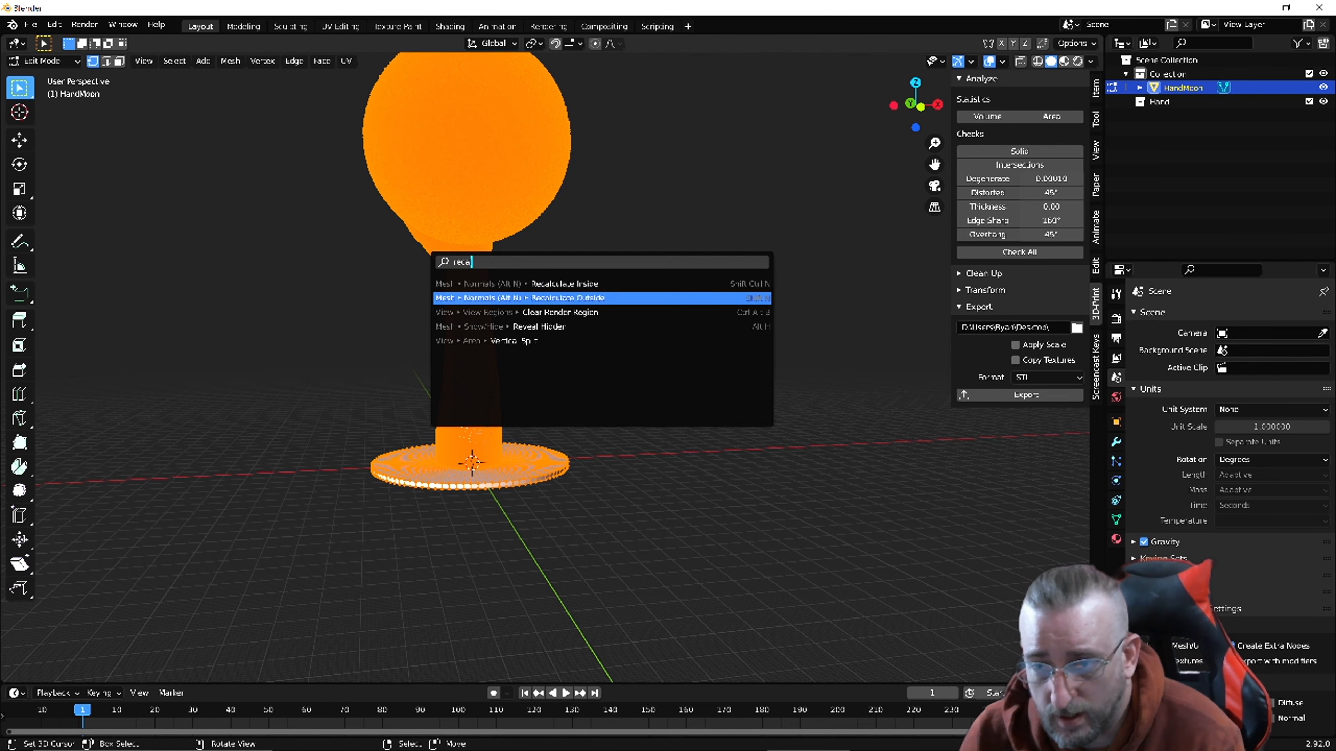
key(Up)
key(Down)
key(Up)
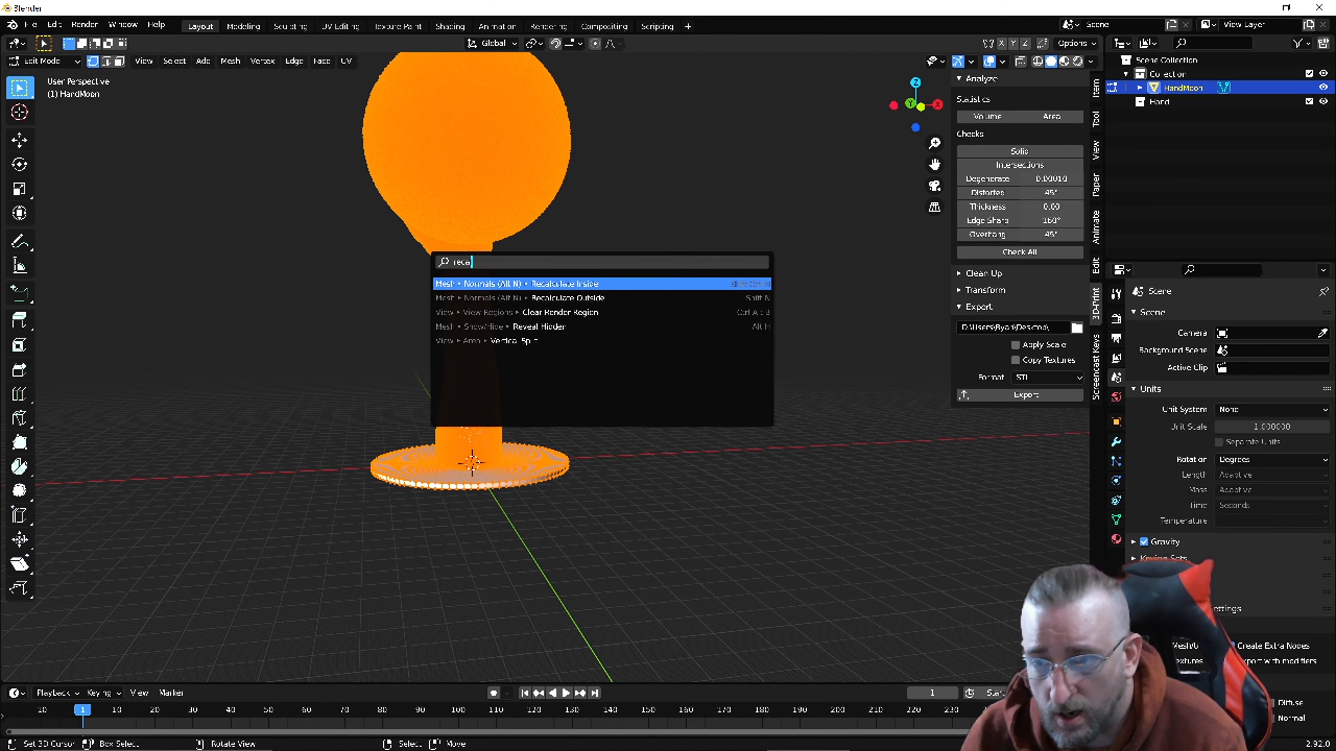
key(Down)
key(Up)
key(Return)
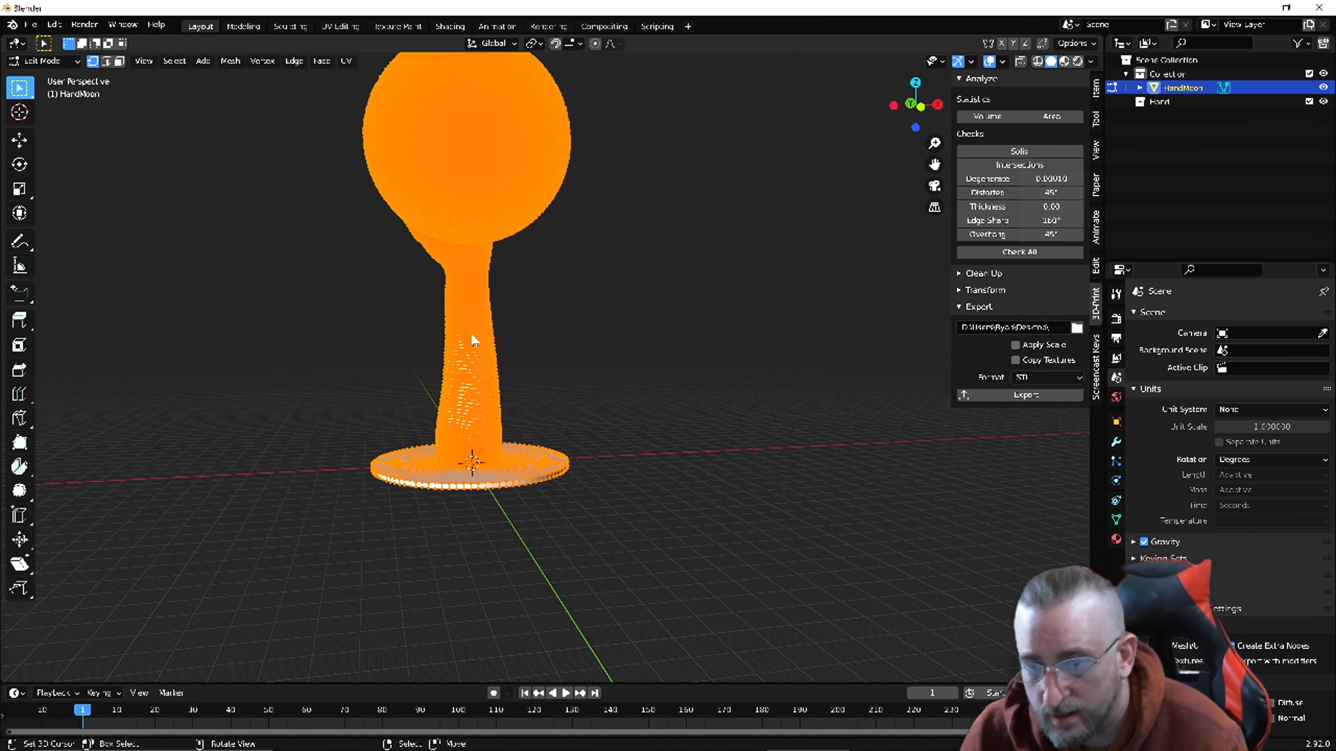
Recalculate the normals of the whole selected HandMoon mesh to the outside.
key(alt+n)
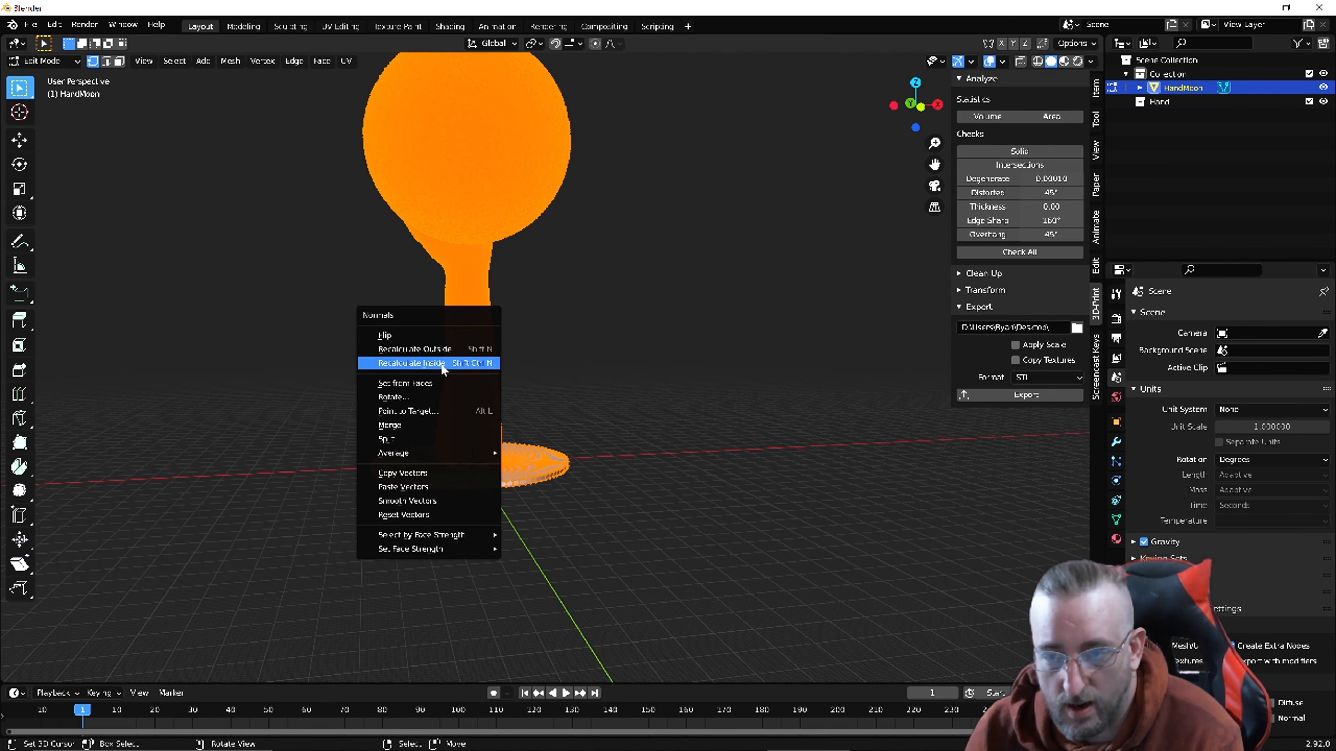
key(alt+n)
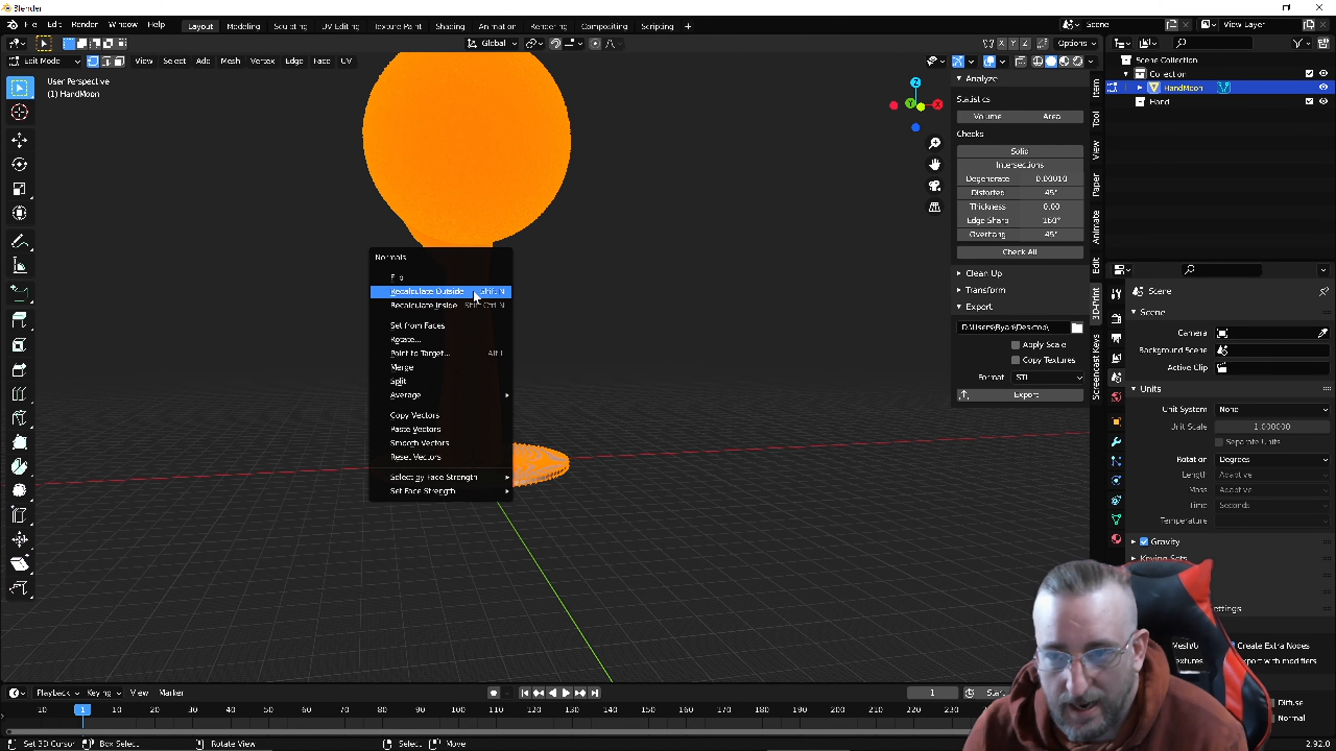
click(391, 291)
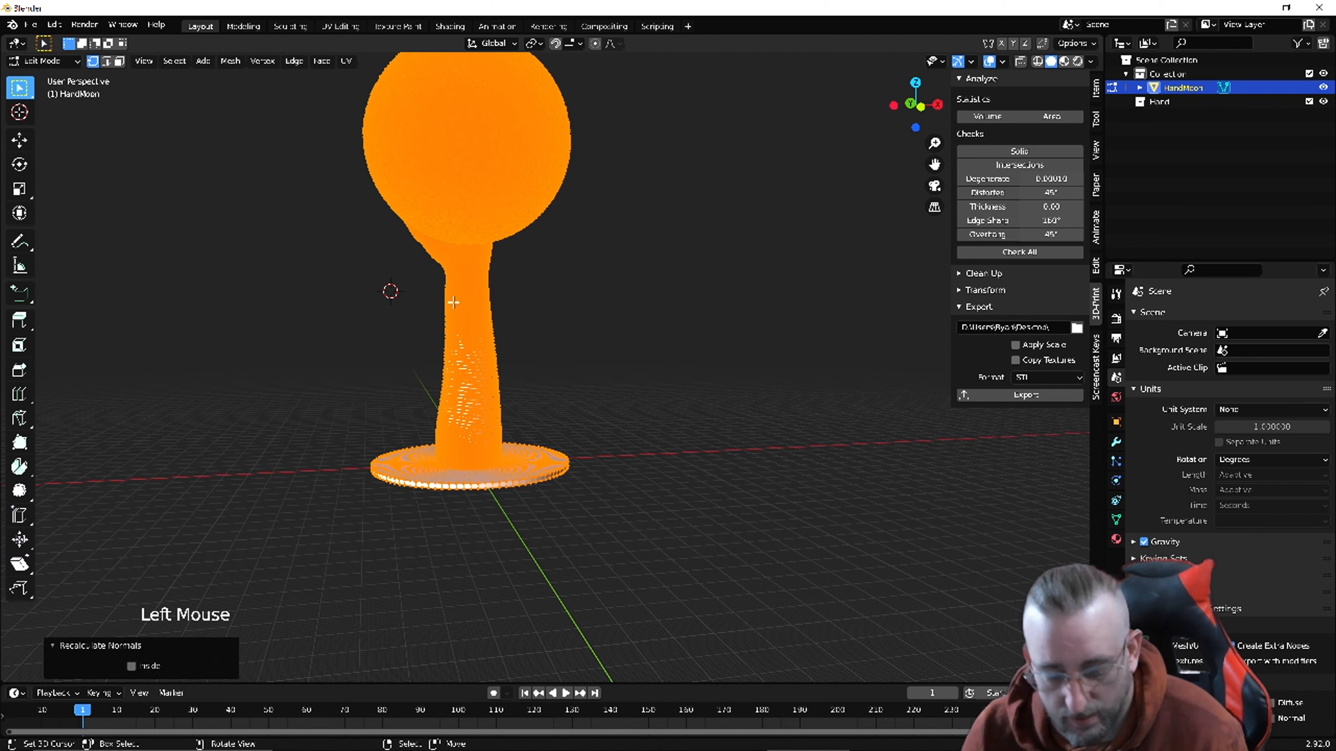
scroll(456, 301, down, 4)
scroll(456, 300, up, 2)
Return to Object Mode and reset the 3D cursor to the world origin with the whole model framed.
key(Tab)
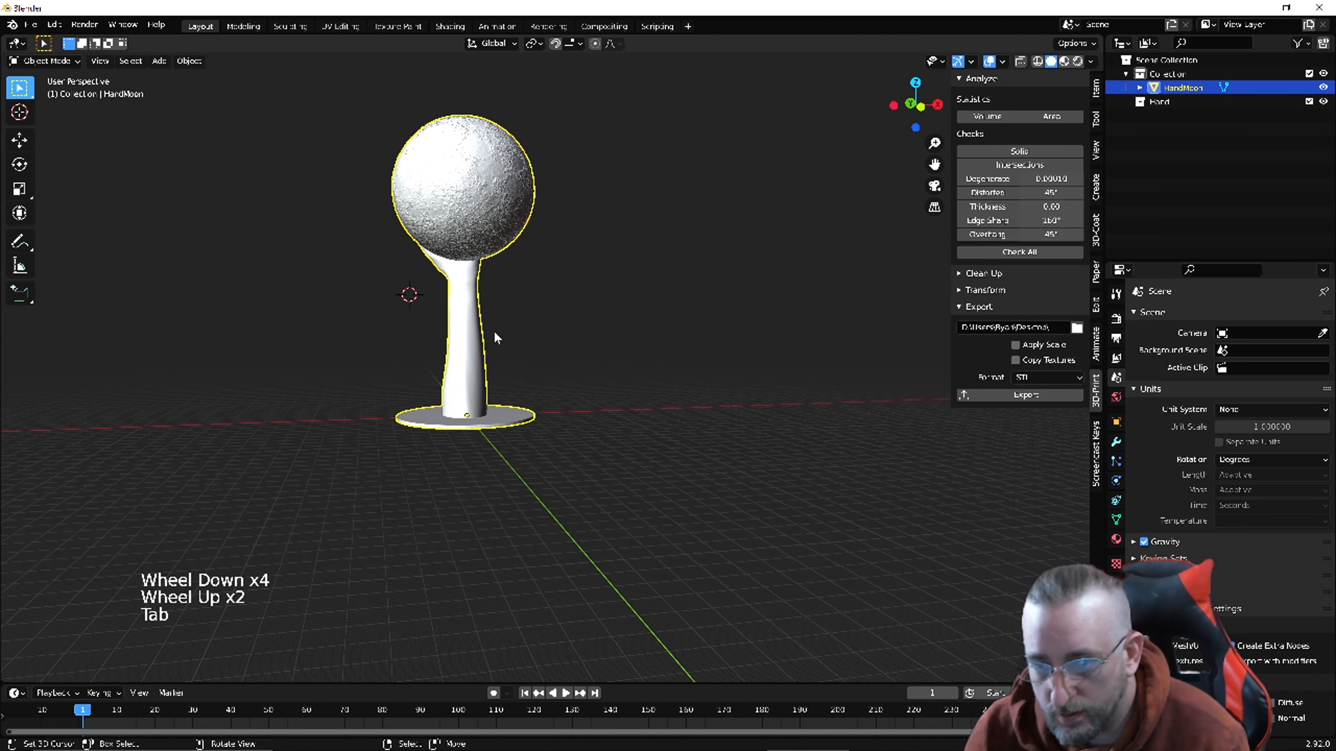
middle_drag(462, 297, 543, 376)
key(shift+c)
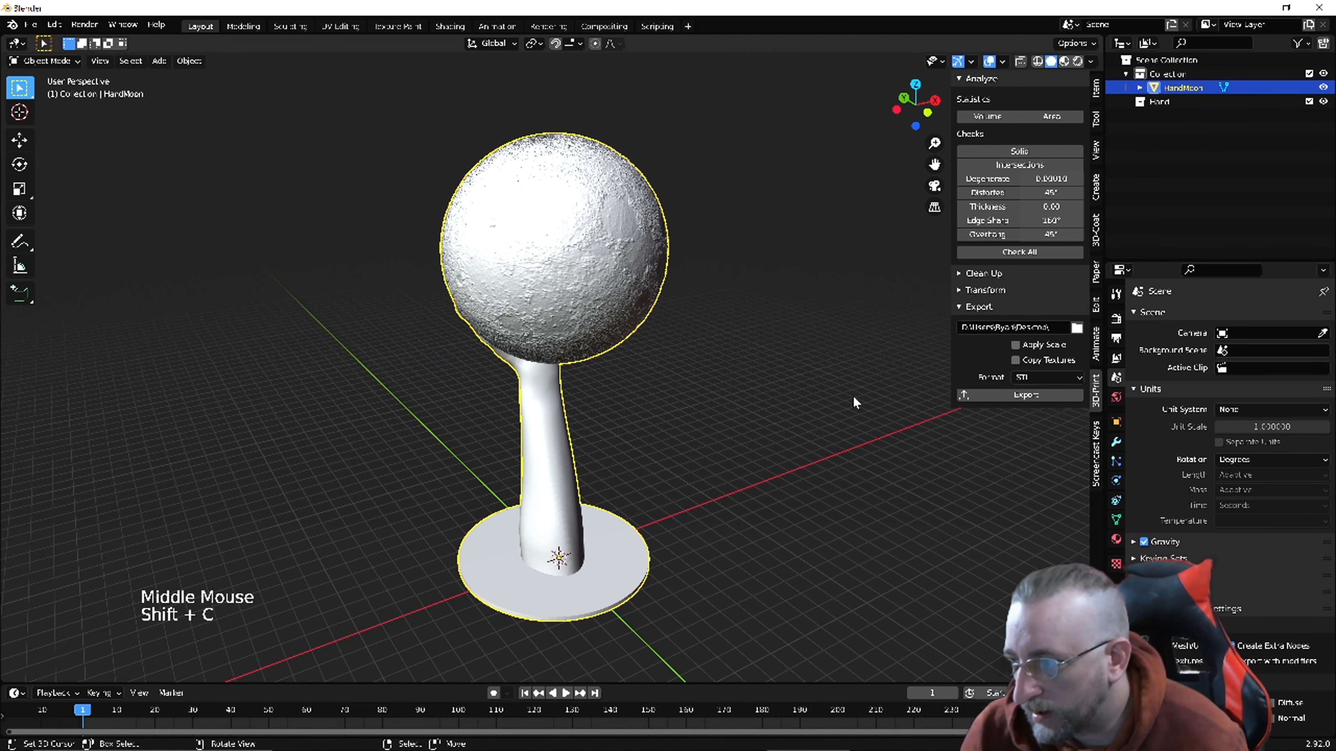
Export the HandMoon model as an STL and load the exported file into ideaMaker.
click(1007, 395)
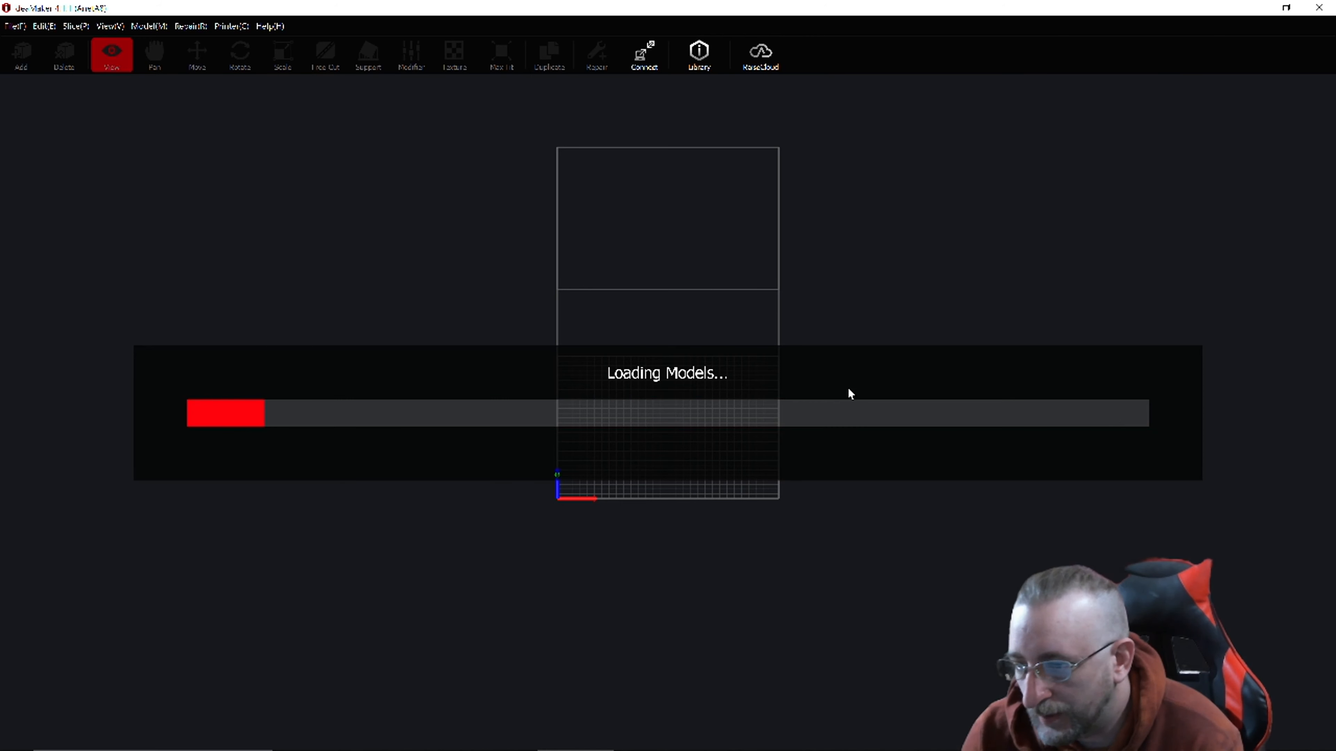
scroll(653, 430, up, 4)
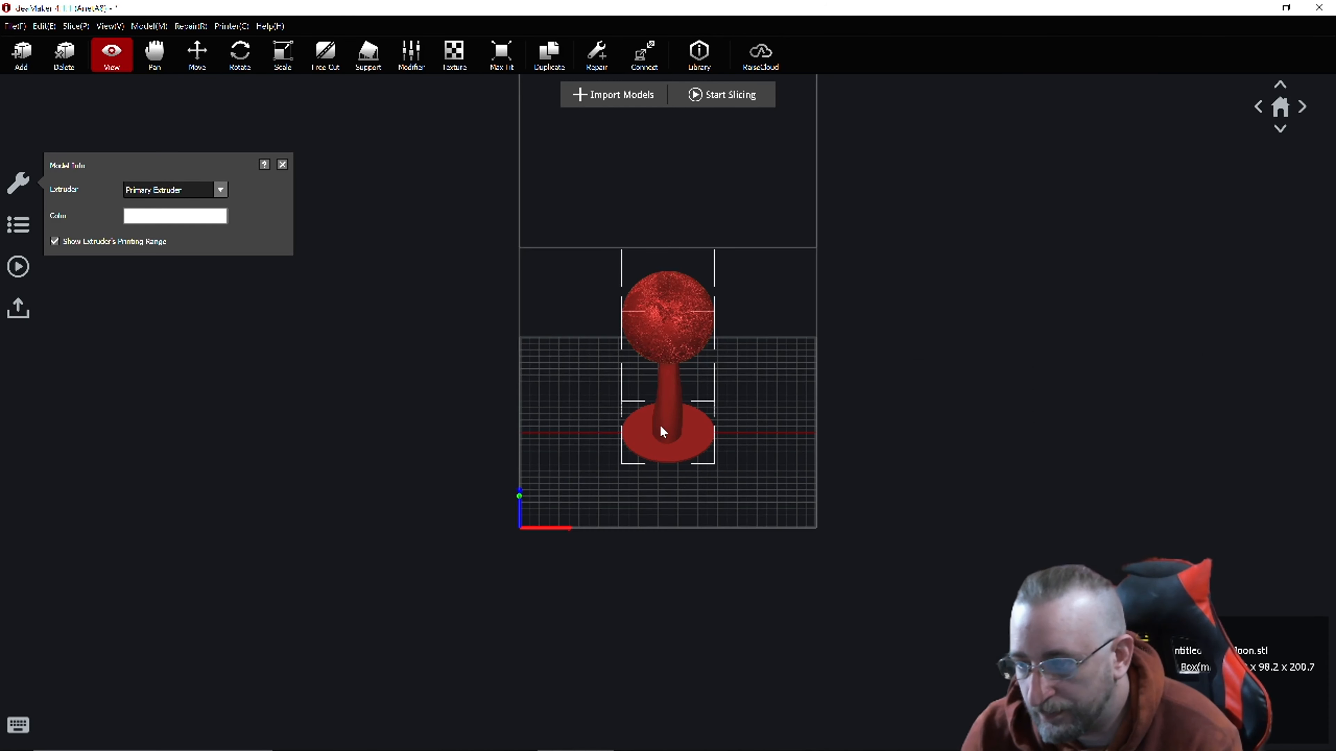
Examine the imported model's base disc, arm and moon for normal or surface errors from several angles.
scroll(668, 439, up, 2)
scroll(680, 486, up, 5)
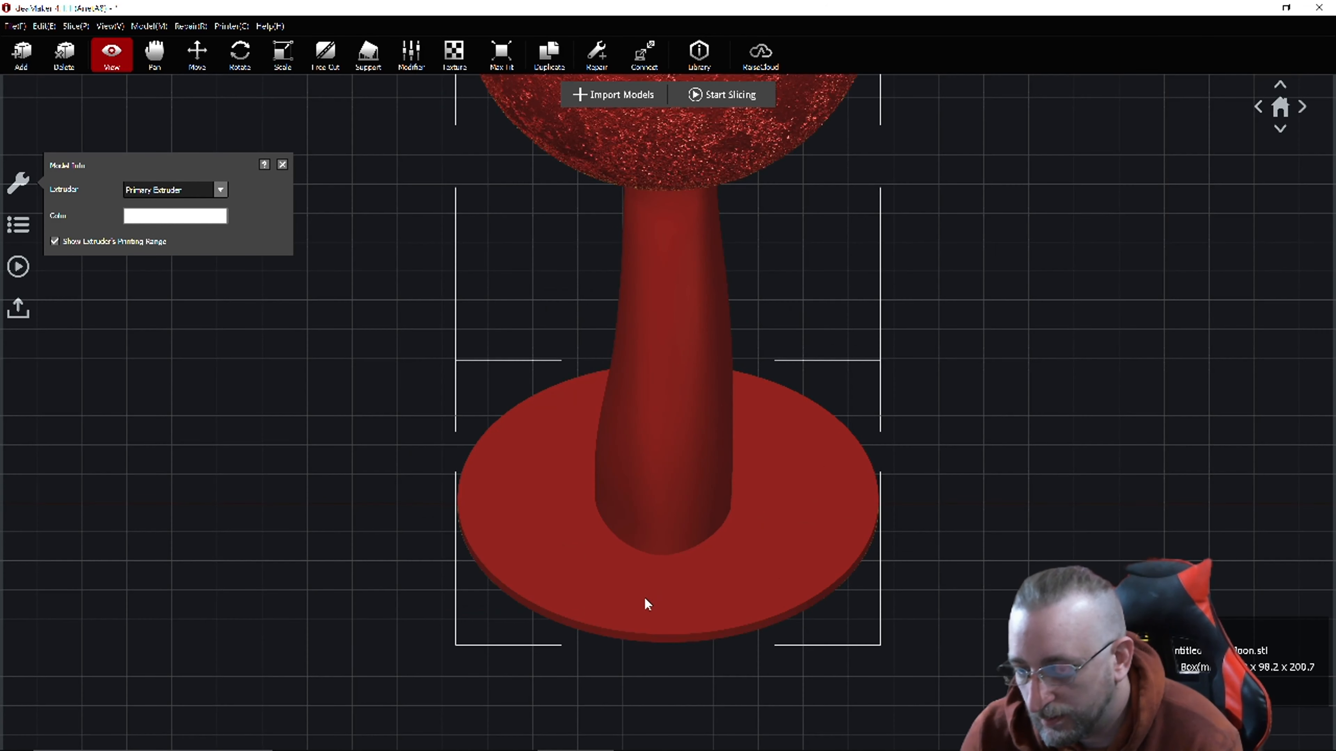
scroll(698, 604, down, 4)
drag(701, 606, 755, 391)
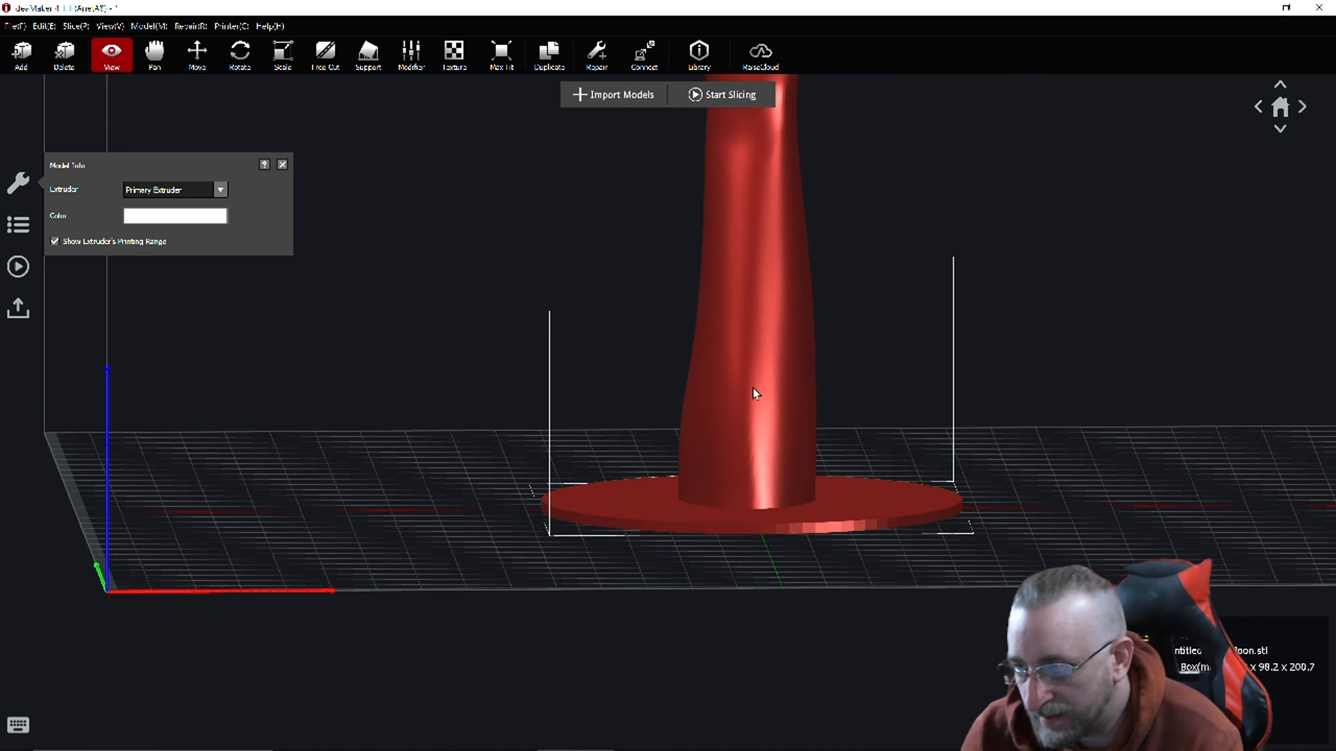
scroll(769, 455, up, 3)
scroll(767, 452, down, 5)
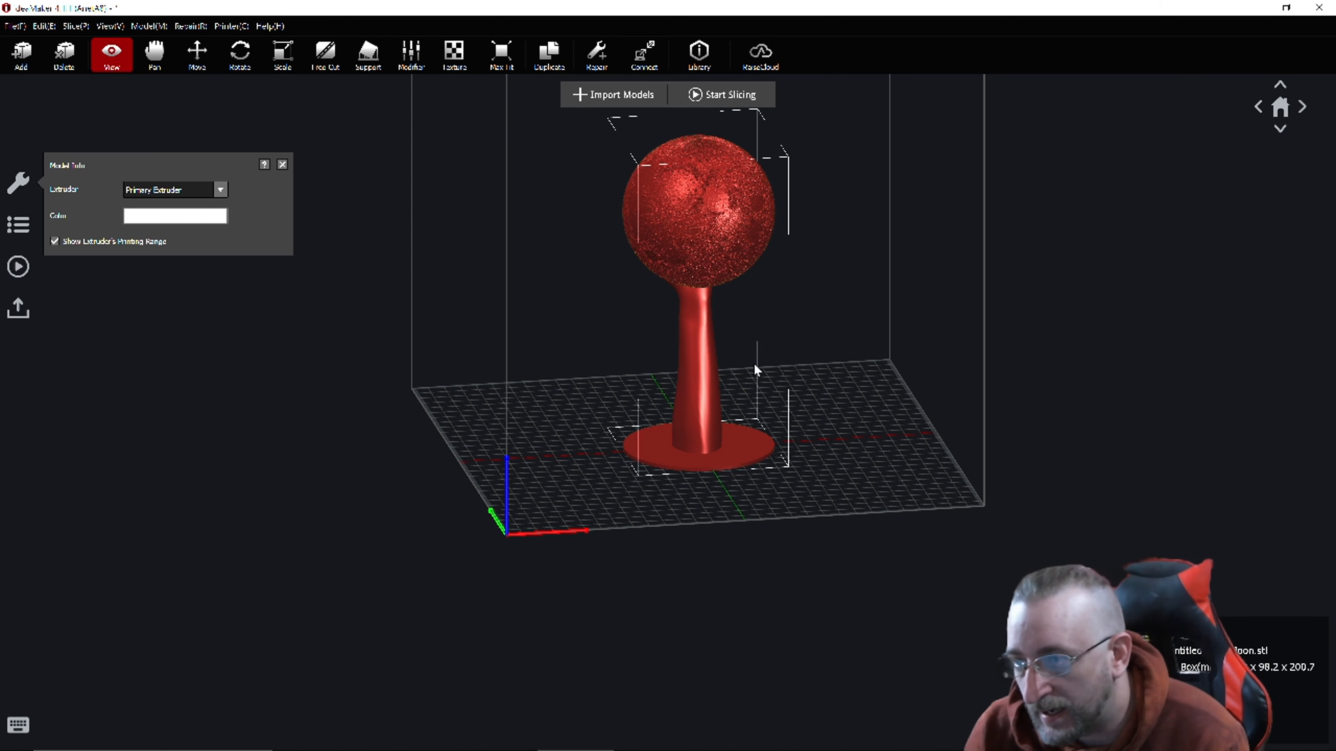
middle_drag(694, 437, 664, 470)
scroll(647, 521, up, 4)
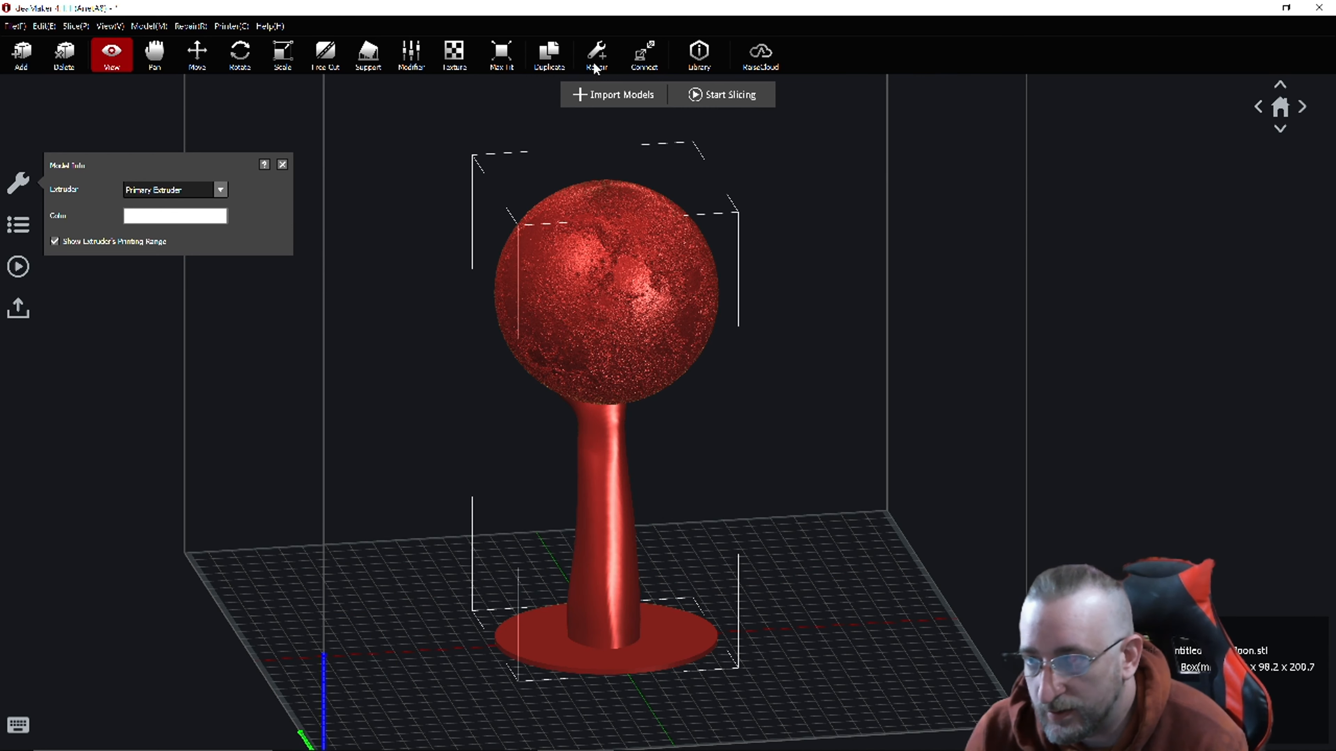
Apply auto-repair to the imported HandMoon model.
click(597, 53)
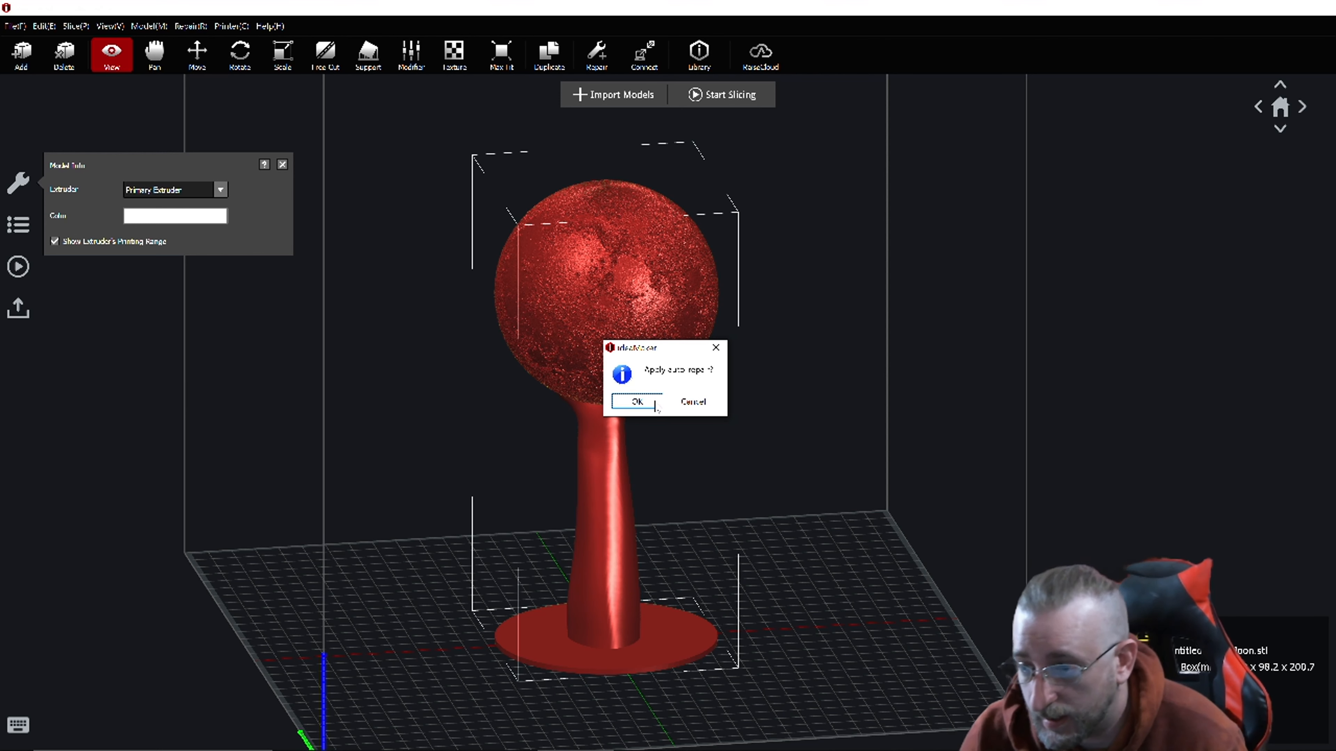
click(653, 403)
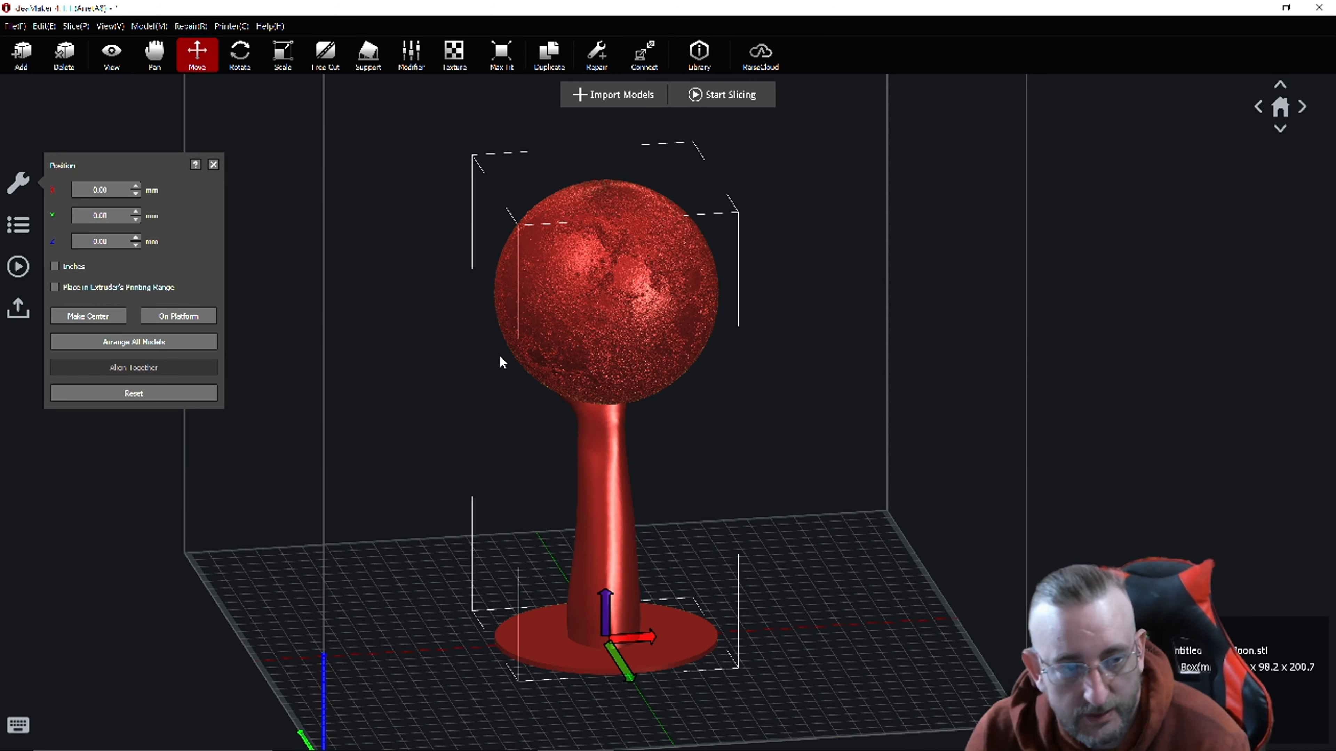
Inspect the repaired model's moon surface, the hand and the overhangs from all sides.
scroll(605, 352, up, 5)
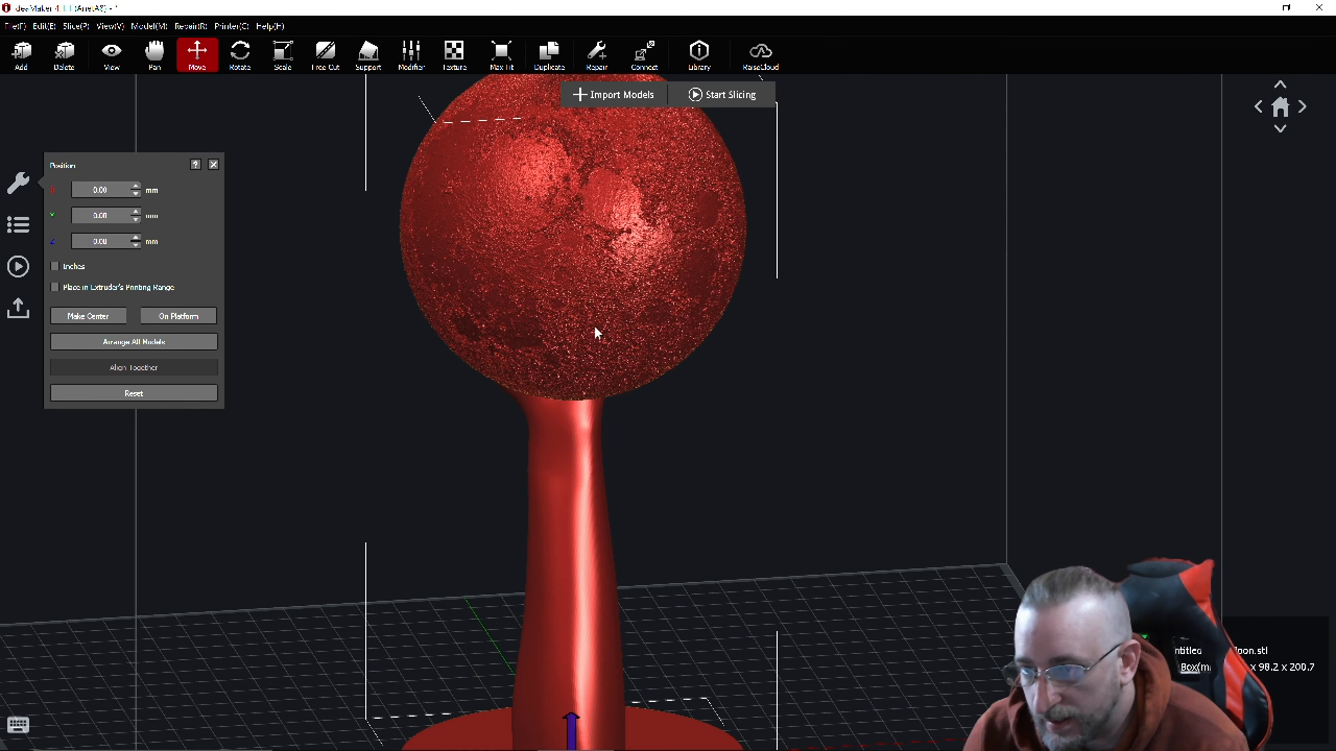
scroll(631, 337, down, 3)
scroll(658, 326, up, 2)
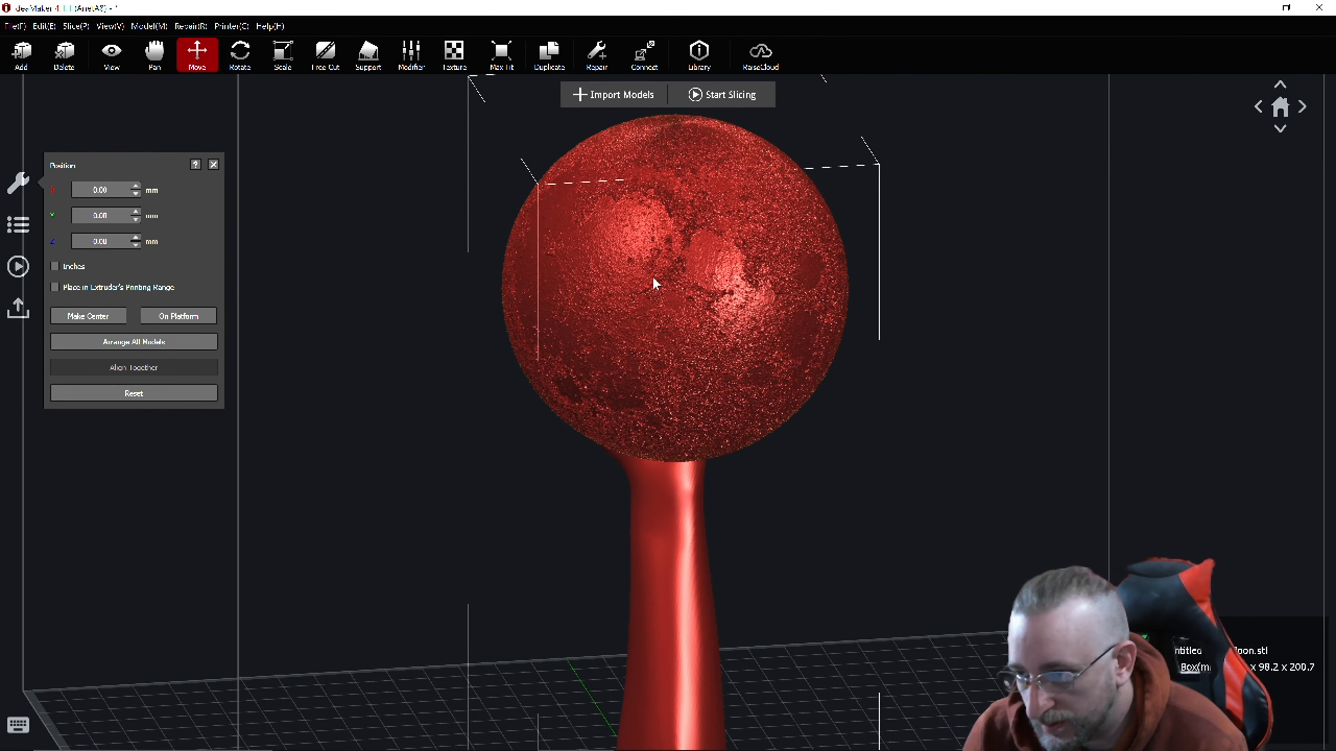
scroll(655, 275, up, 4)
scroll(929, 431, down, 6)
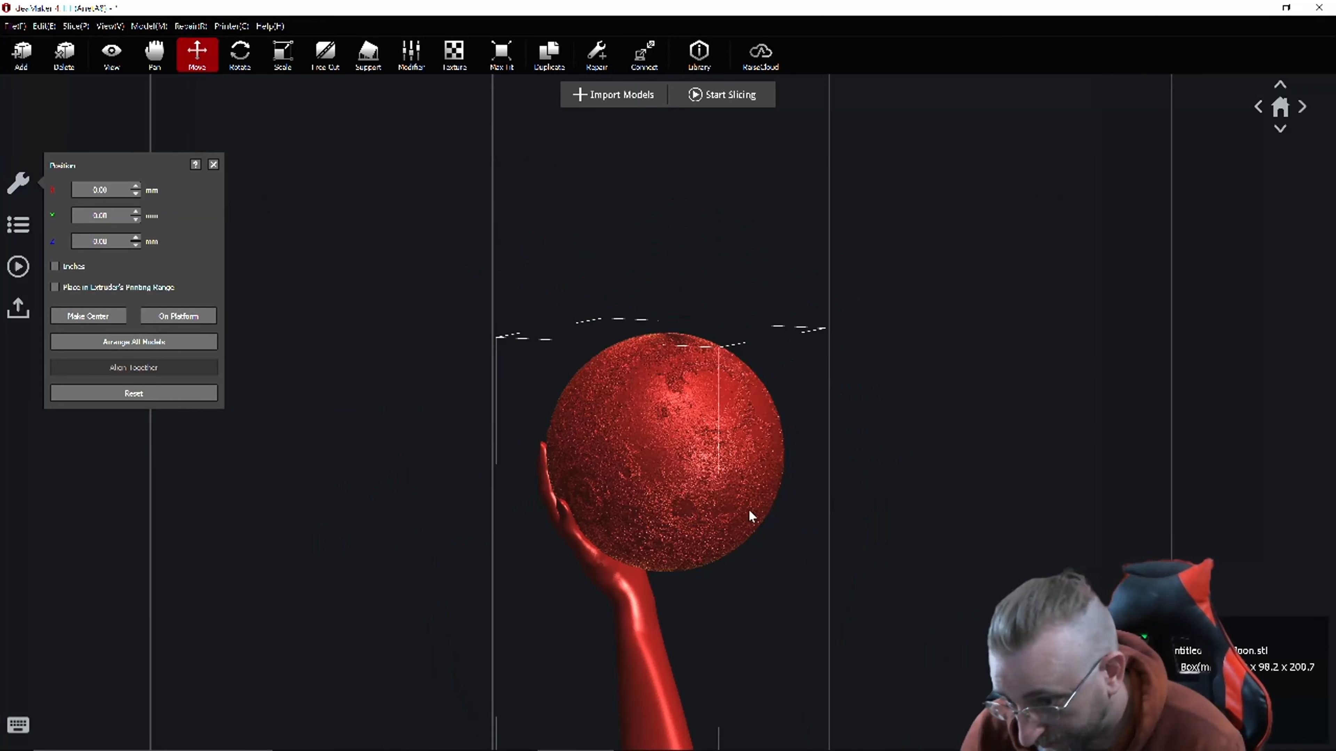
right_drag(1248, 388, 646, 527)
scroll(668, 621, down, 4)
scroll(679, 621, up, 5)
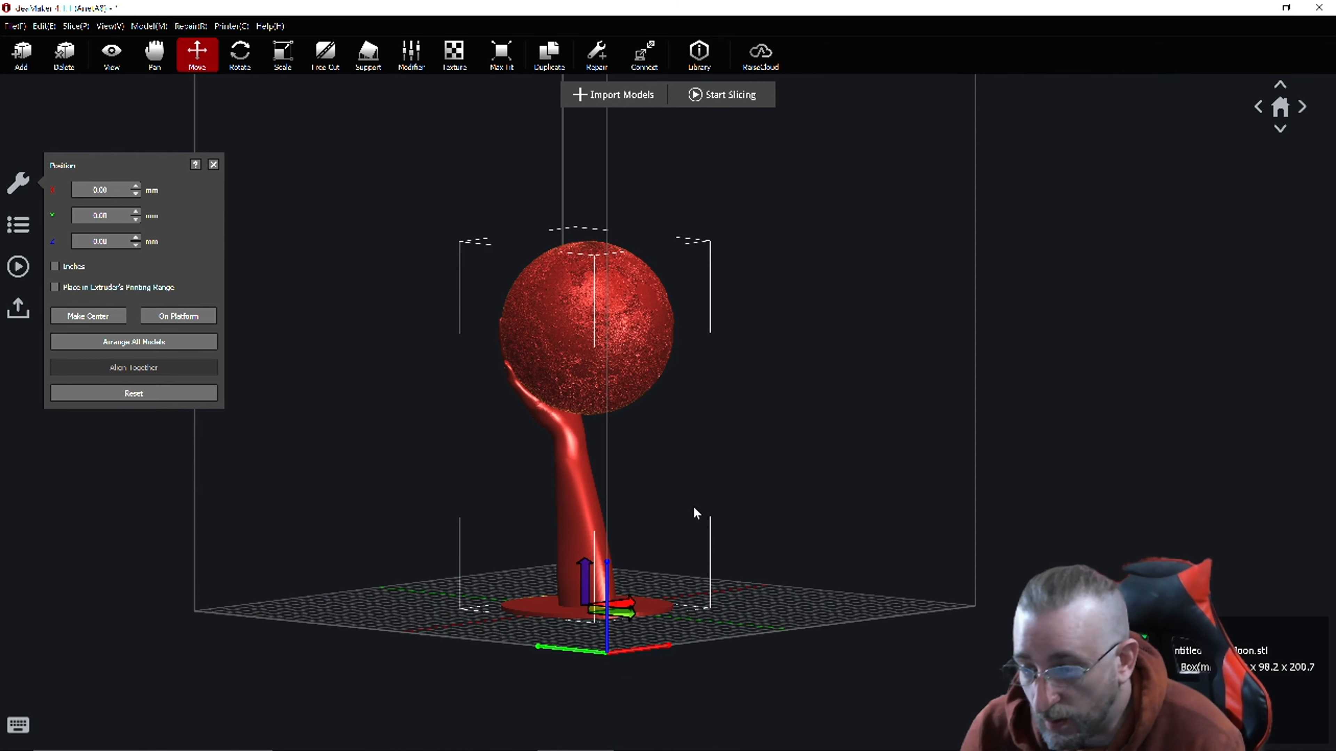
right_drag(694, 513, 446, 564)
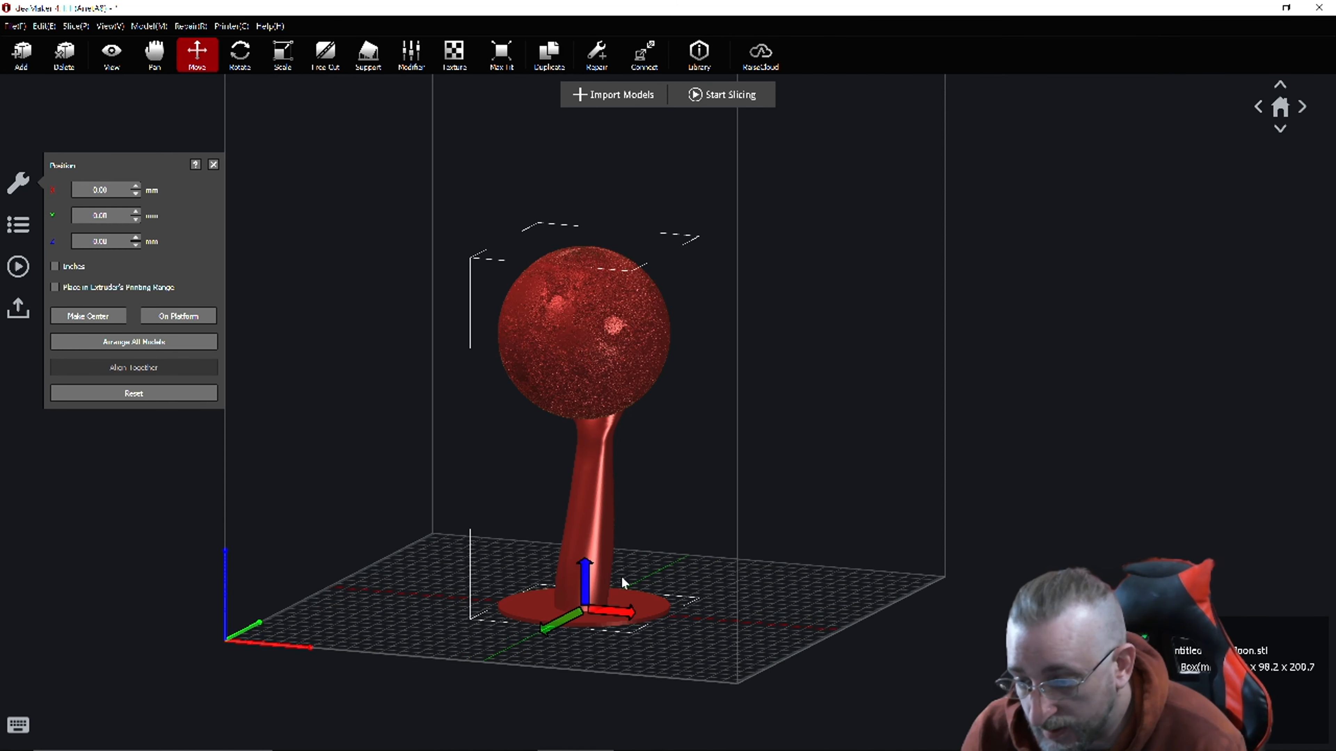
right_drag(675, 581, 607, 598)
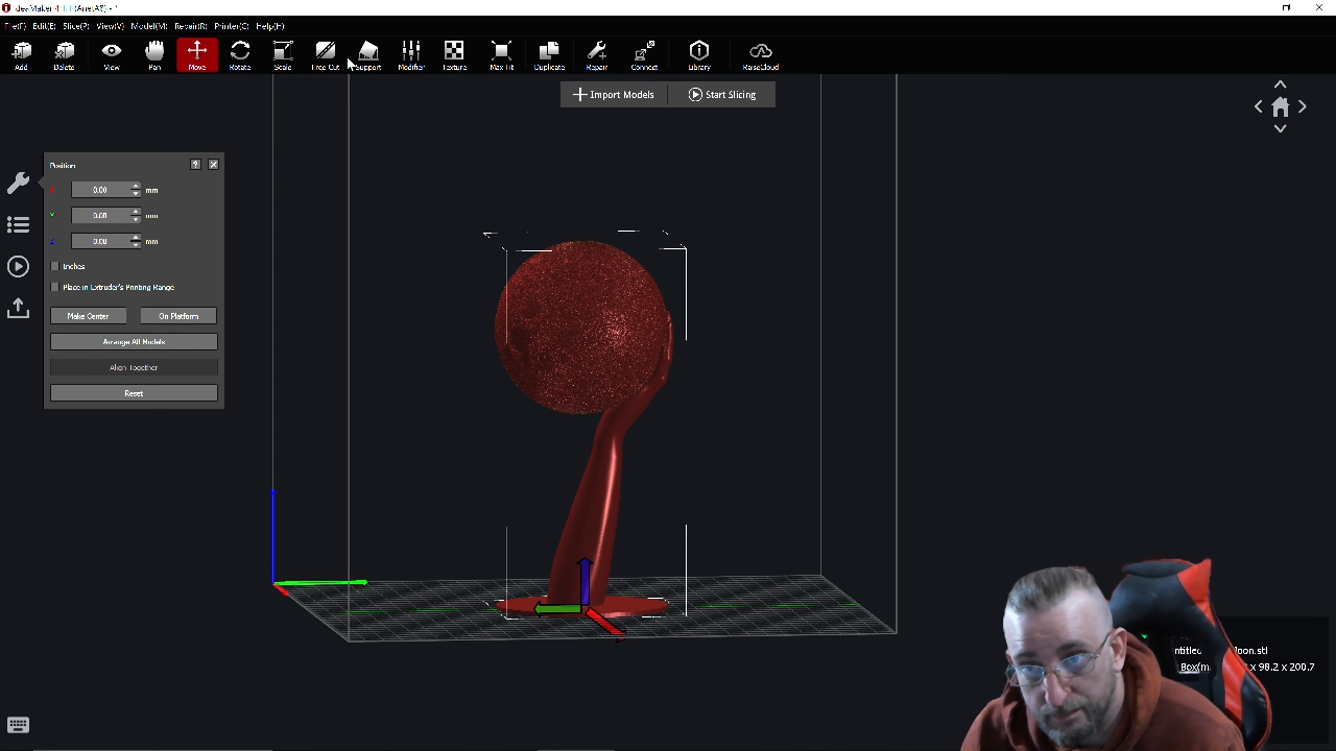
Create automatic supports for the HandMoon model with a 5 mm pillar size.
click(367, 64)
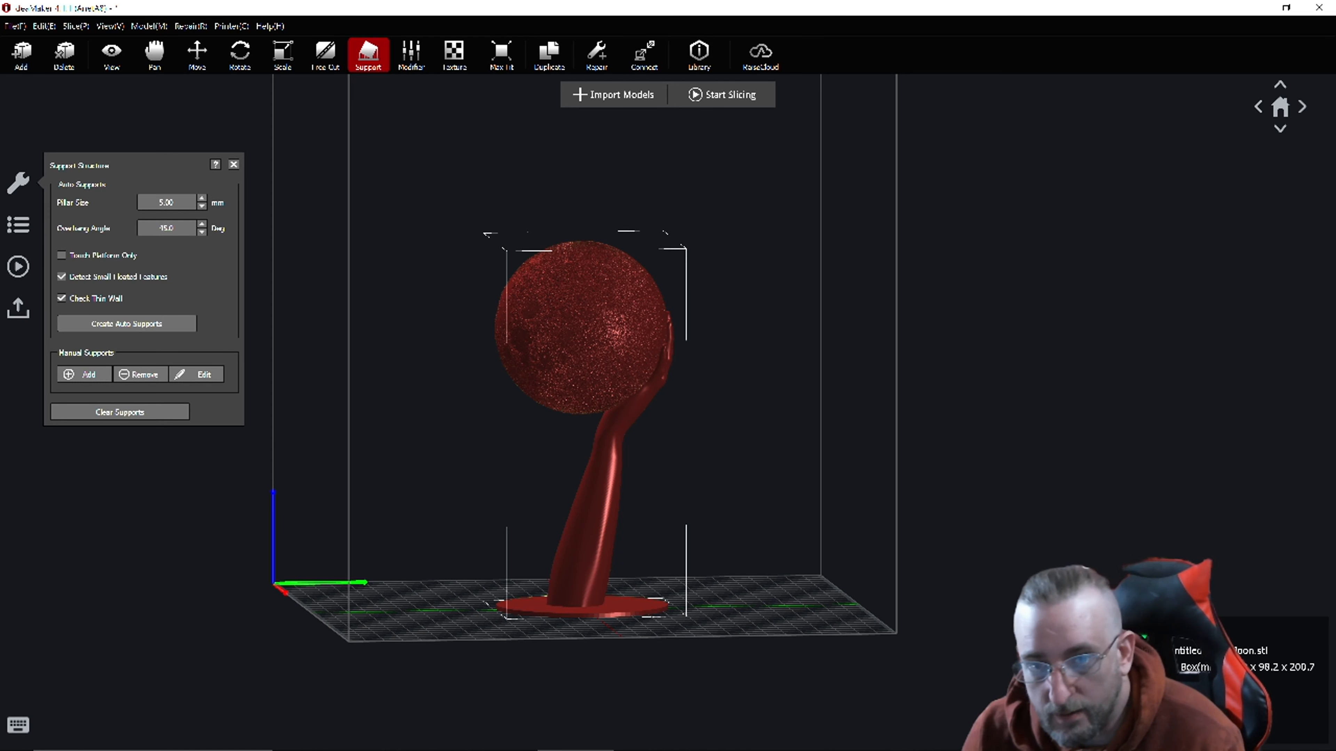
mouse_move(91, 305)
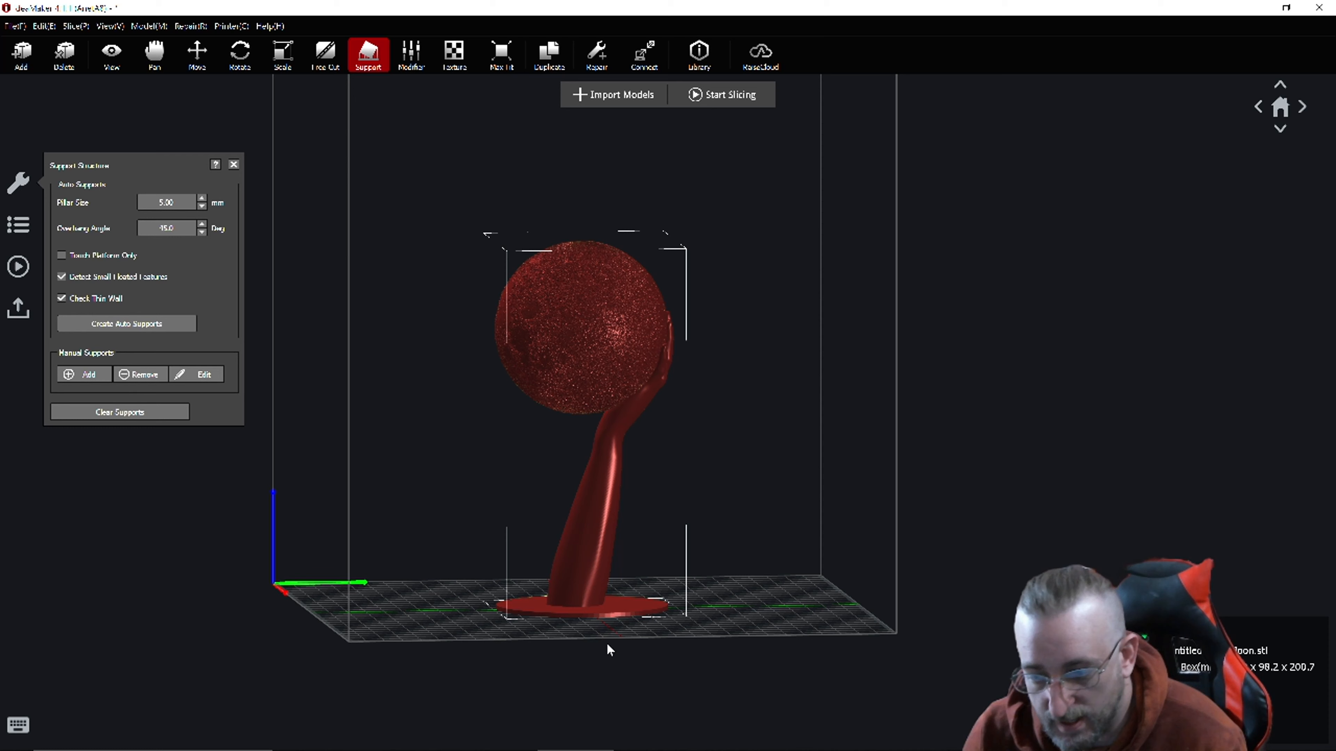
middle_drag(633, 623, 636, 572)
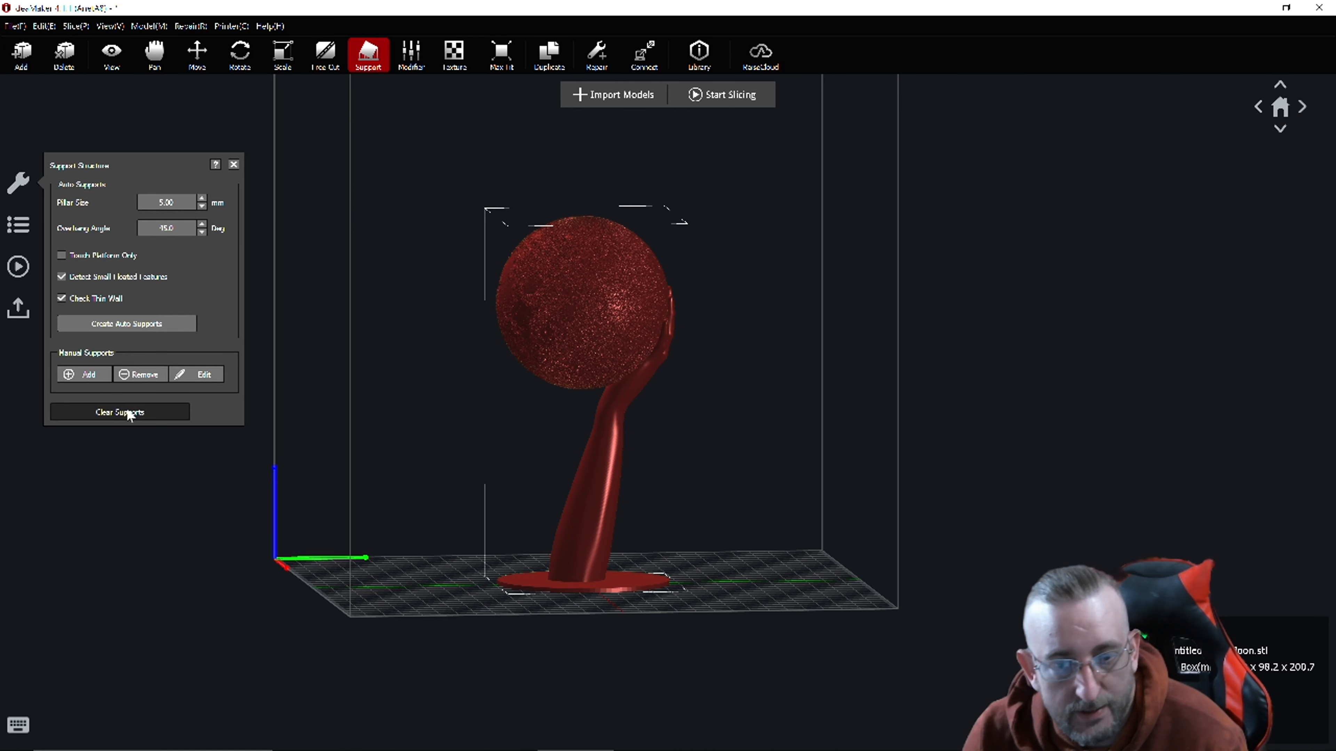
click(145, 325)
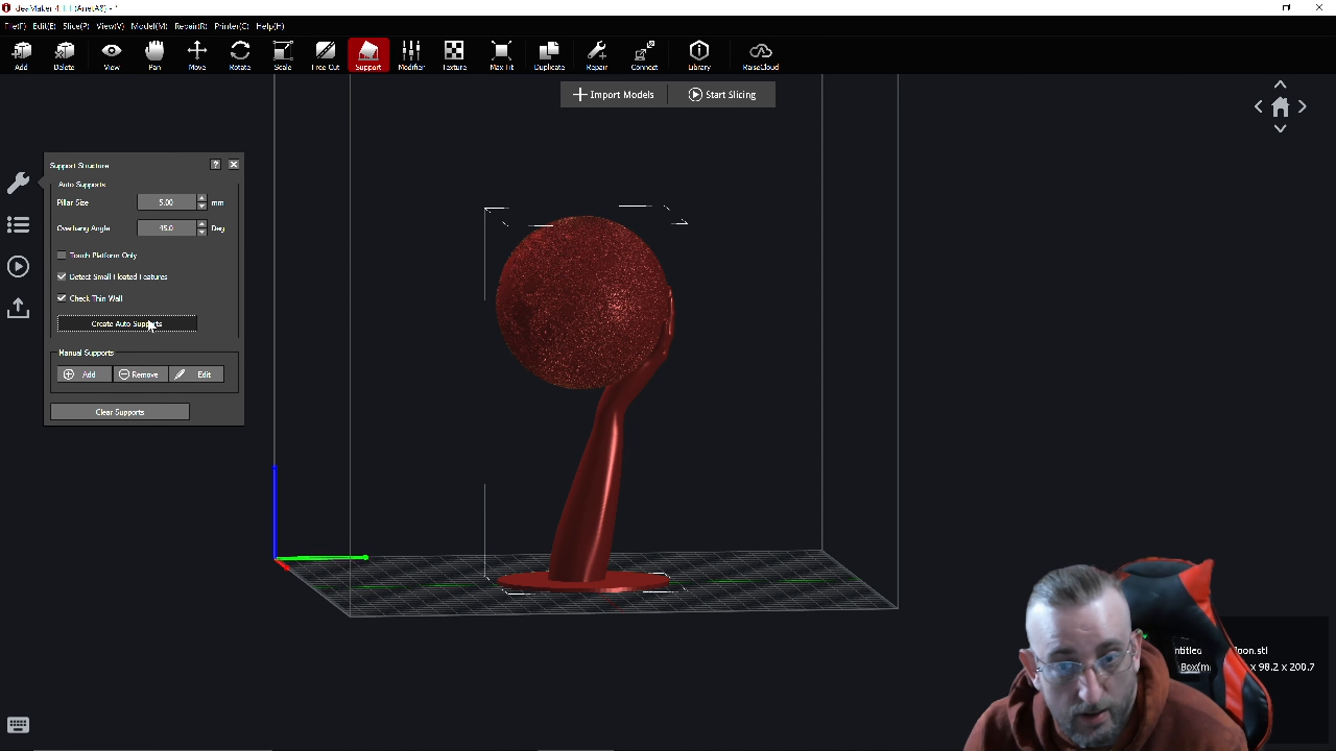
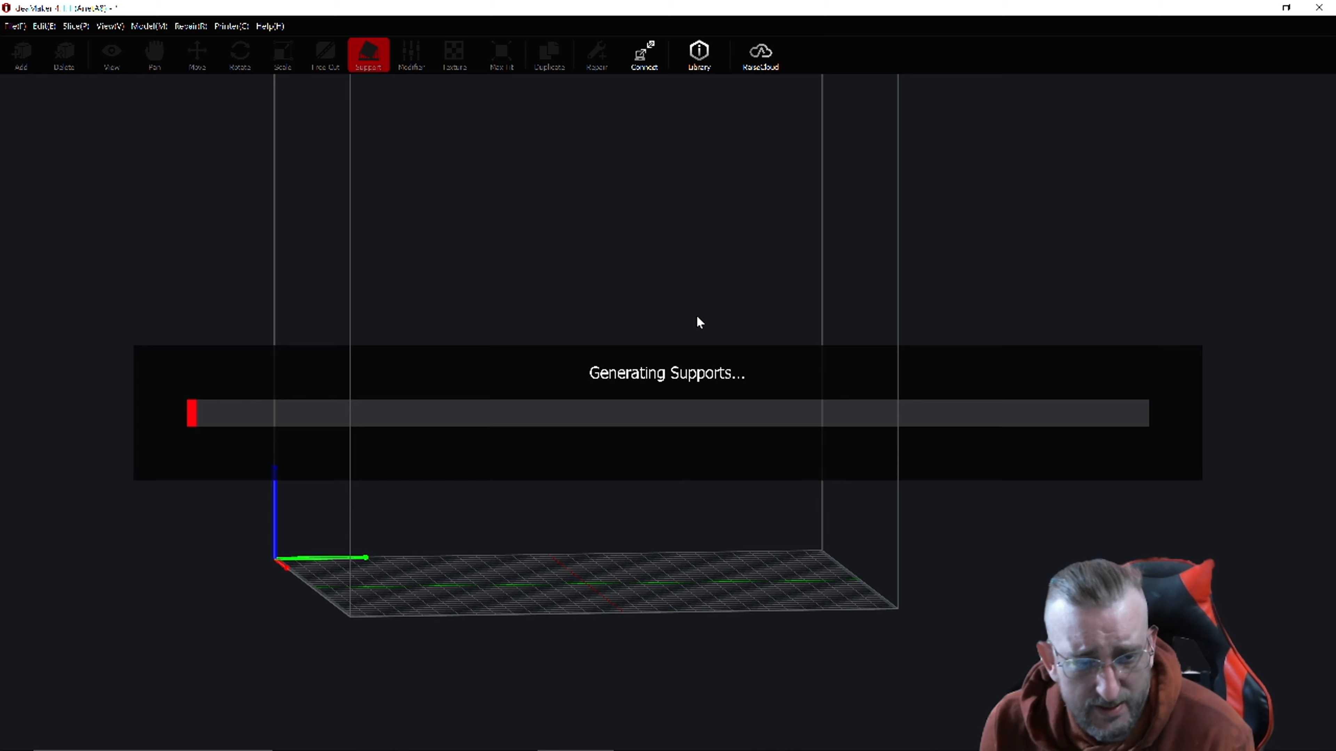
Manually remove the small floating supports from the side of the moon above the support pillars.
scroll(645, 306, up, 5)
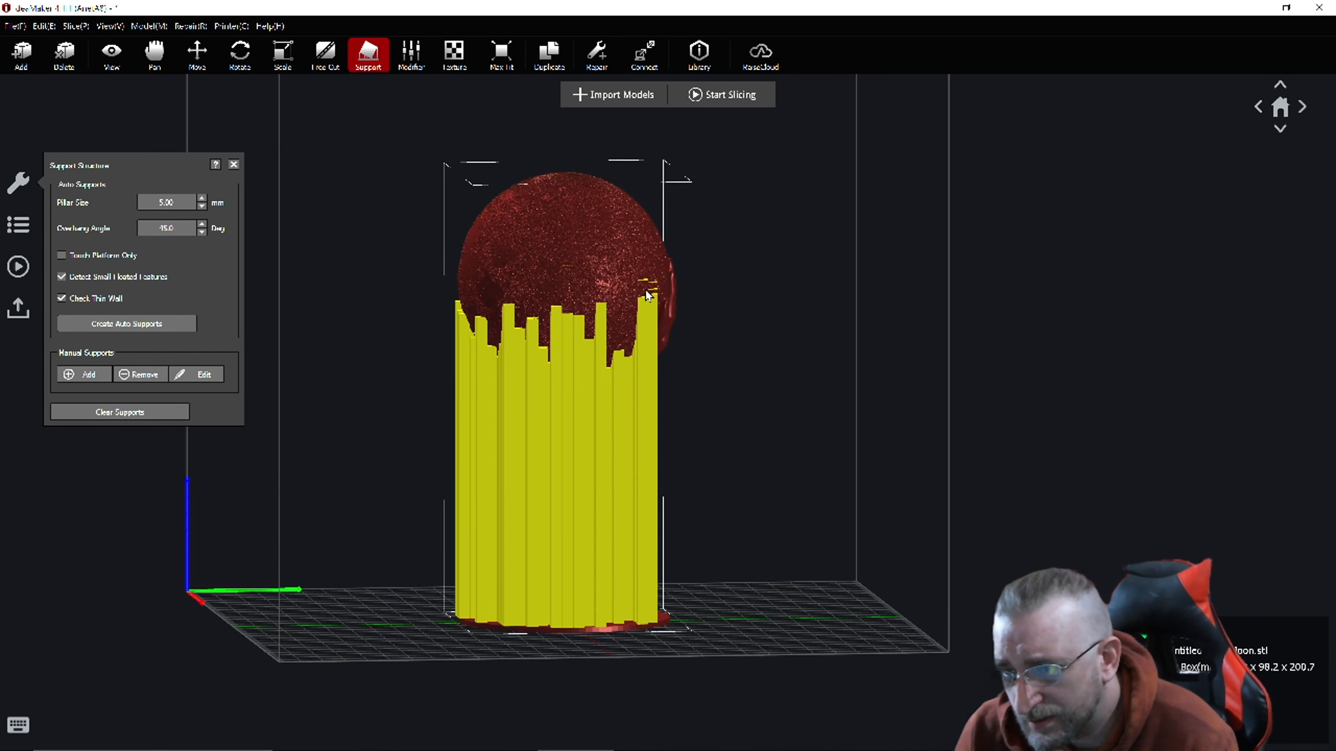
scroll(543, 214, down, 5)
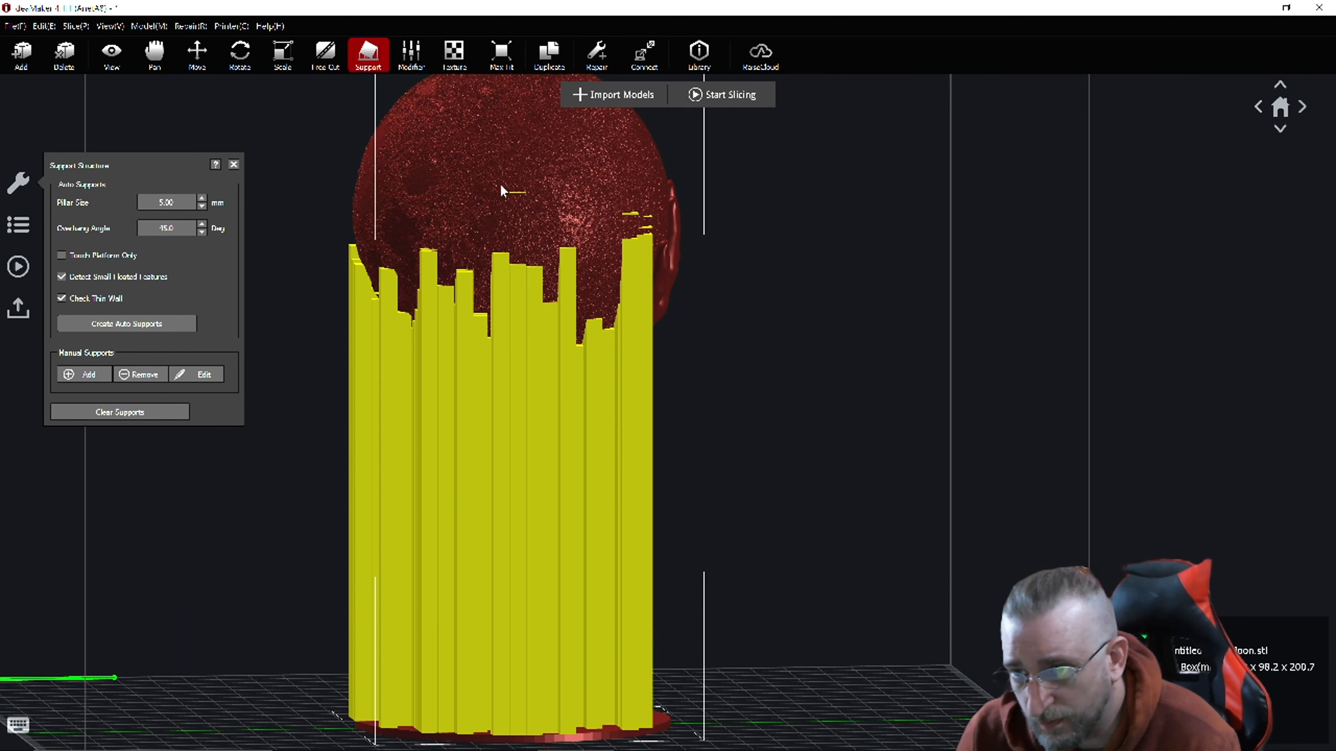
right_click(499, 209)
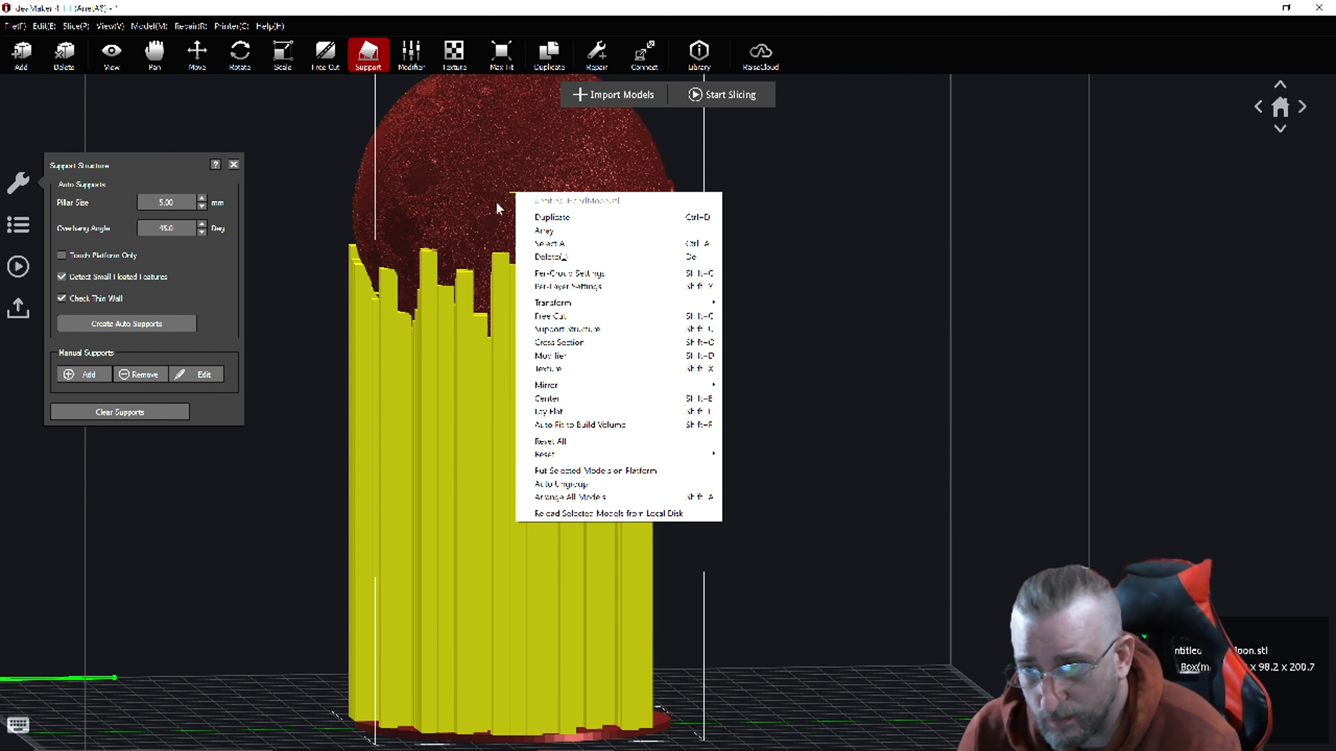
click(314, 270)
click(522, 199)
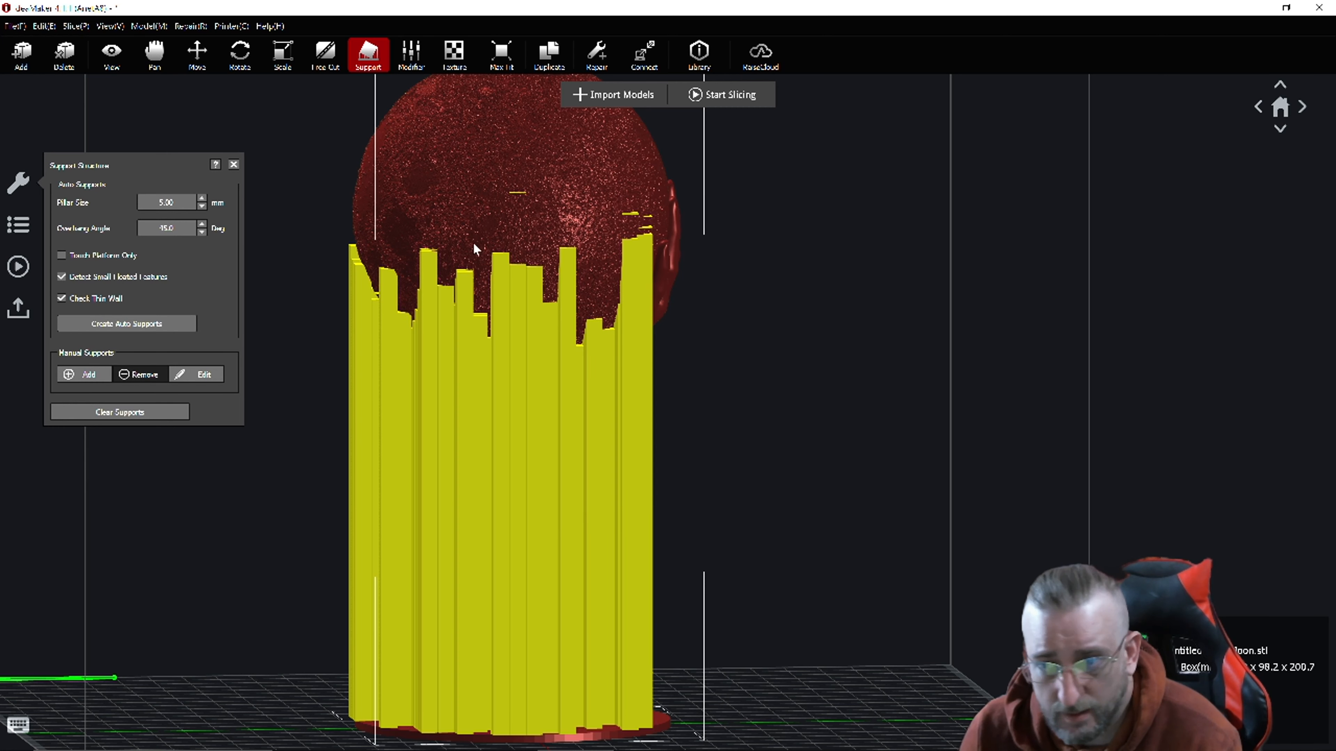
click(519, 193)
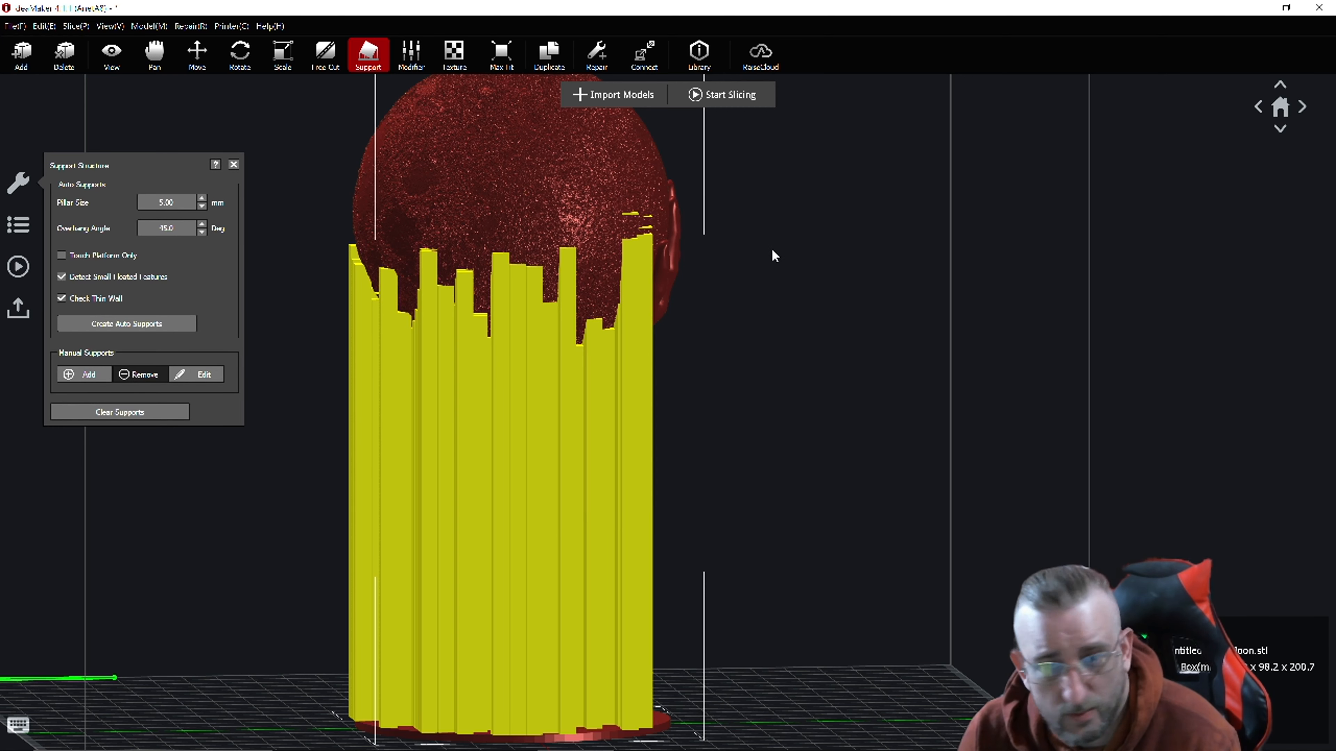
click(633, 215)
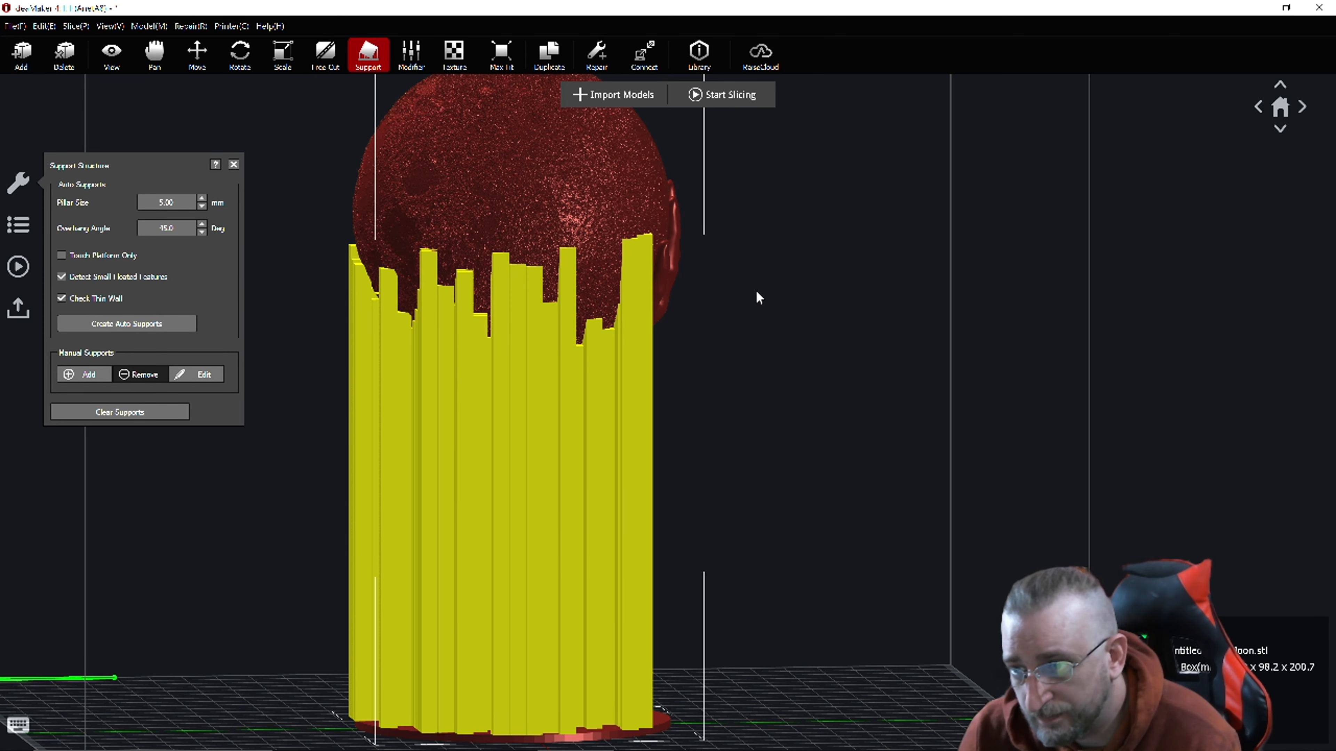
Remove the stray floating supports between the fingers, beside the hand and on the moon's surface behind it.
drag(757, 296, 200, 303)
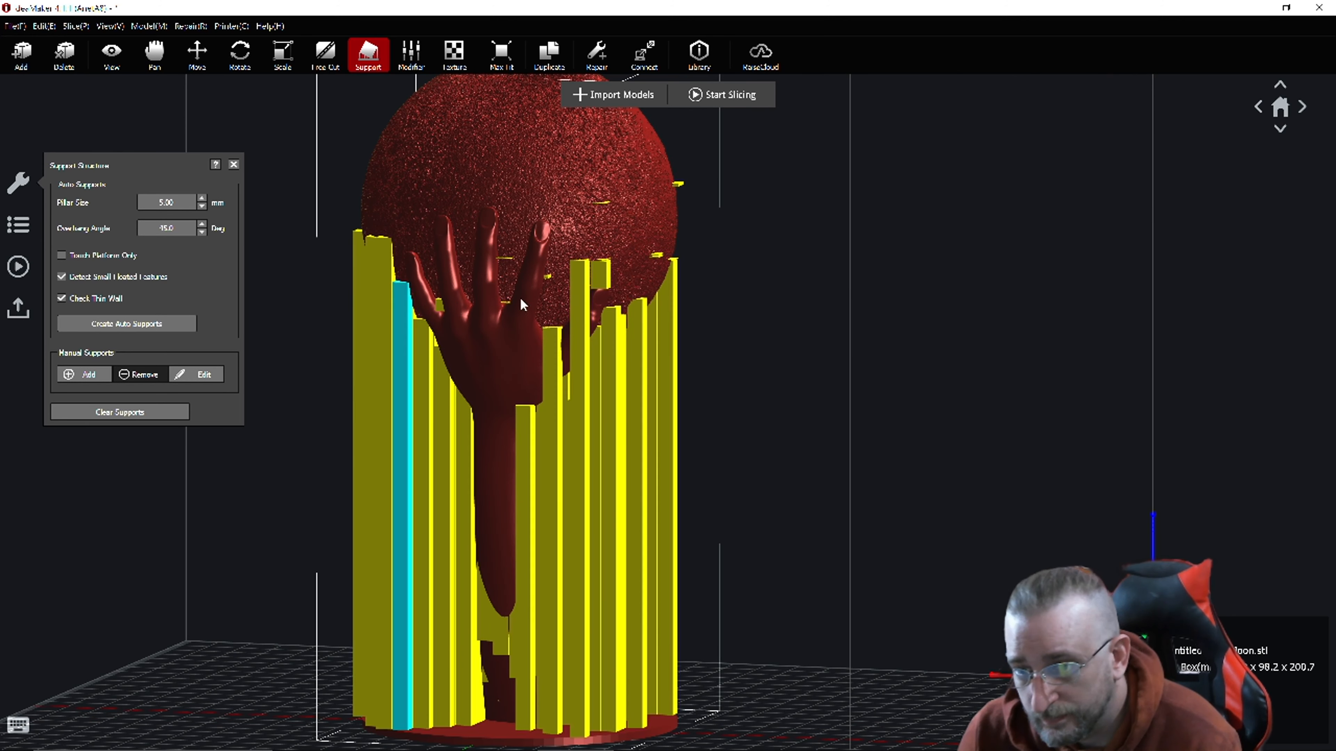
click(438, 302)
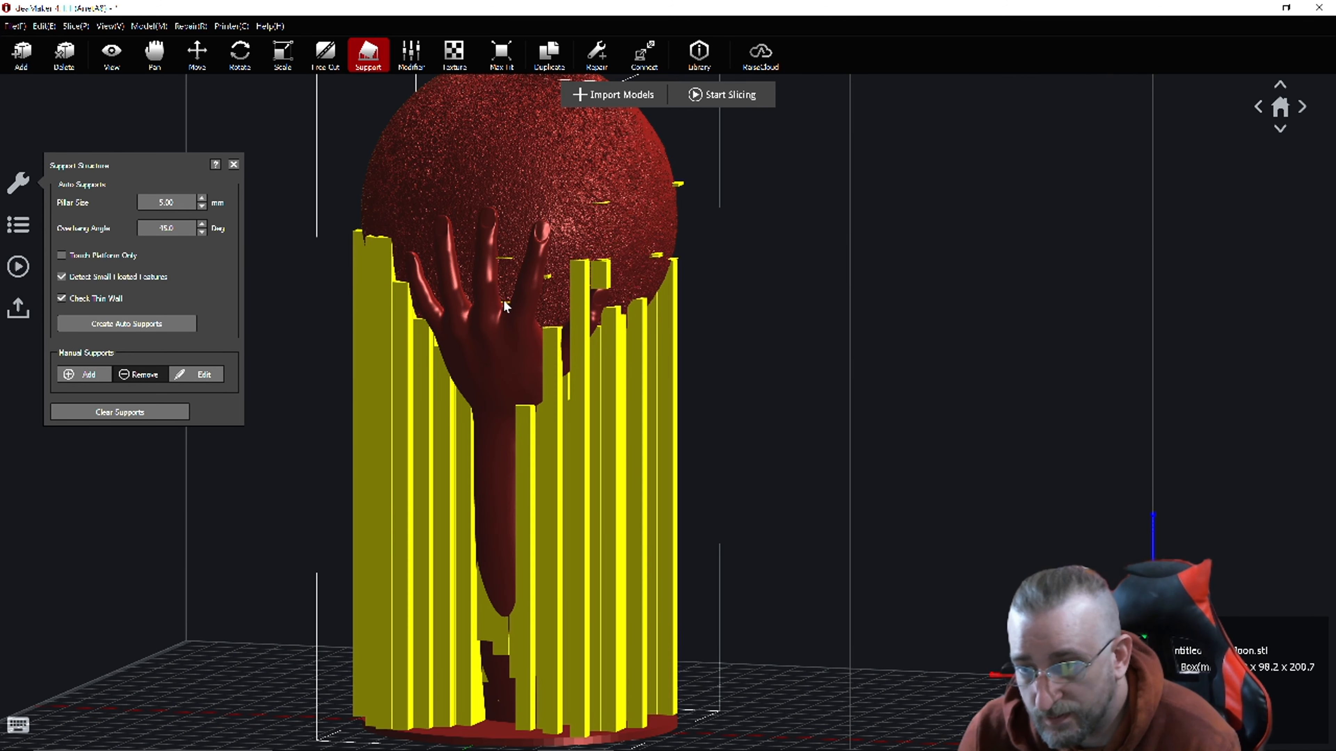
click(505, 261)
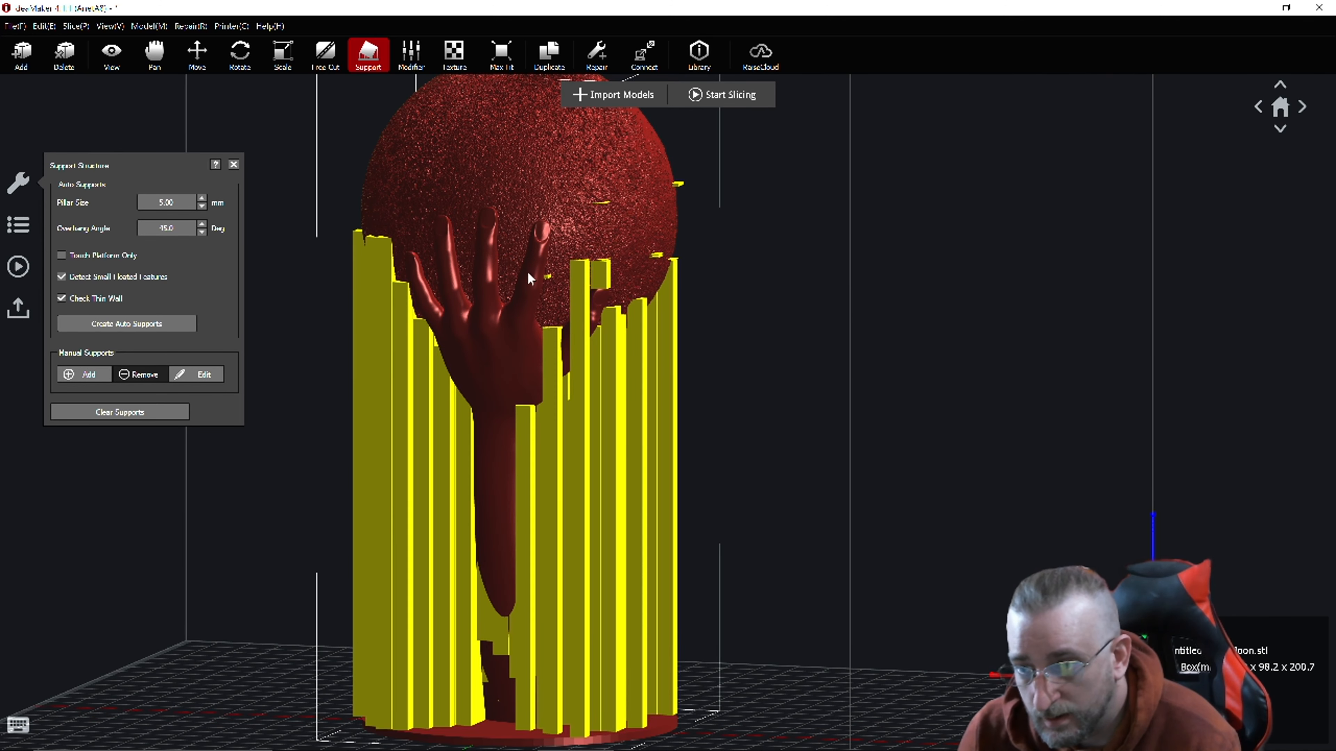
click(549, 283)
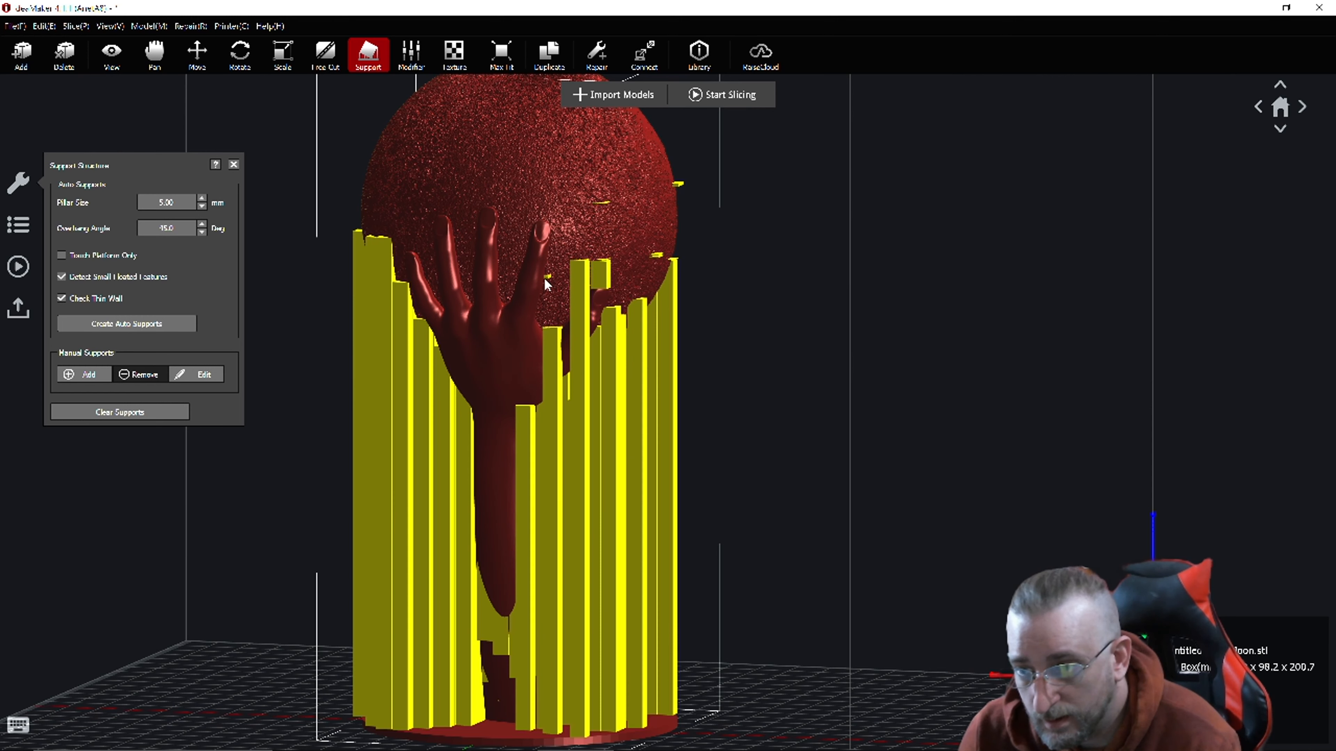
click(605, 207)
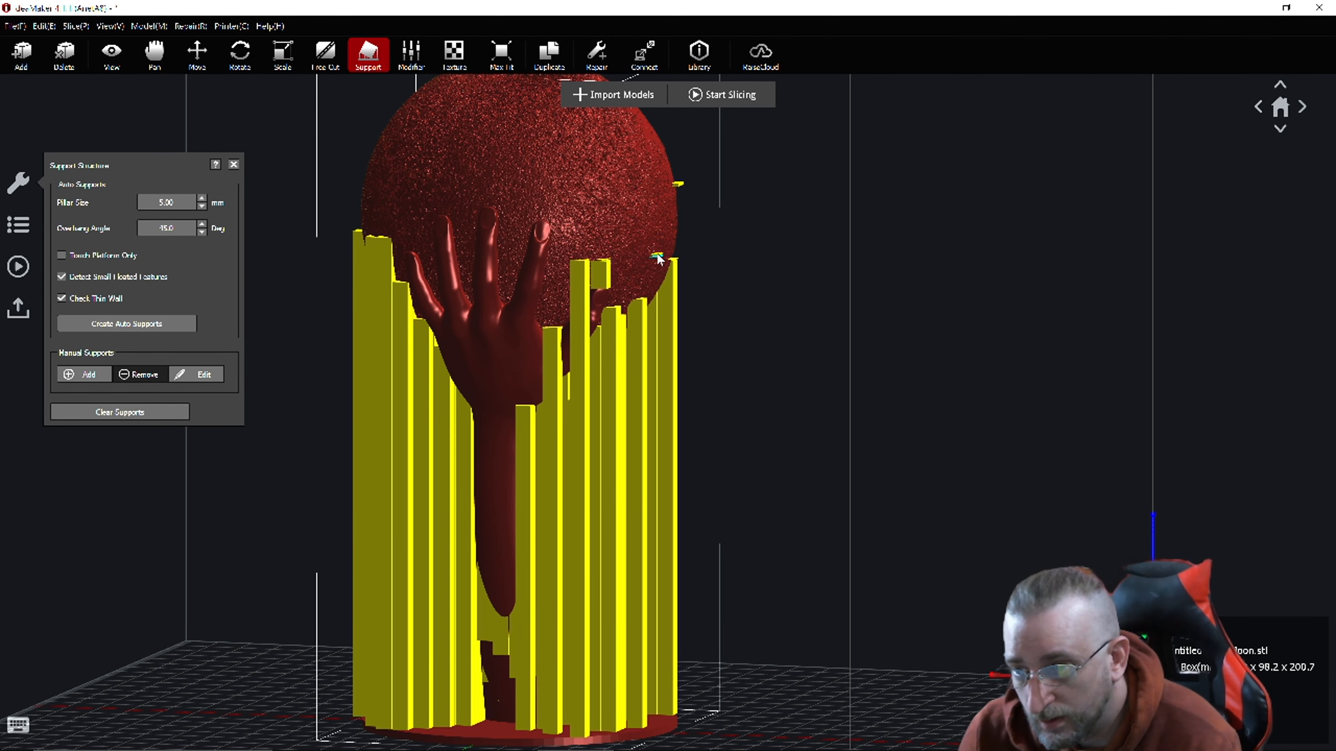
click(659, 257)
click(680, 185)
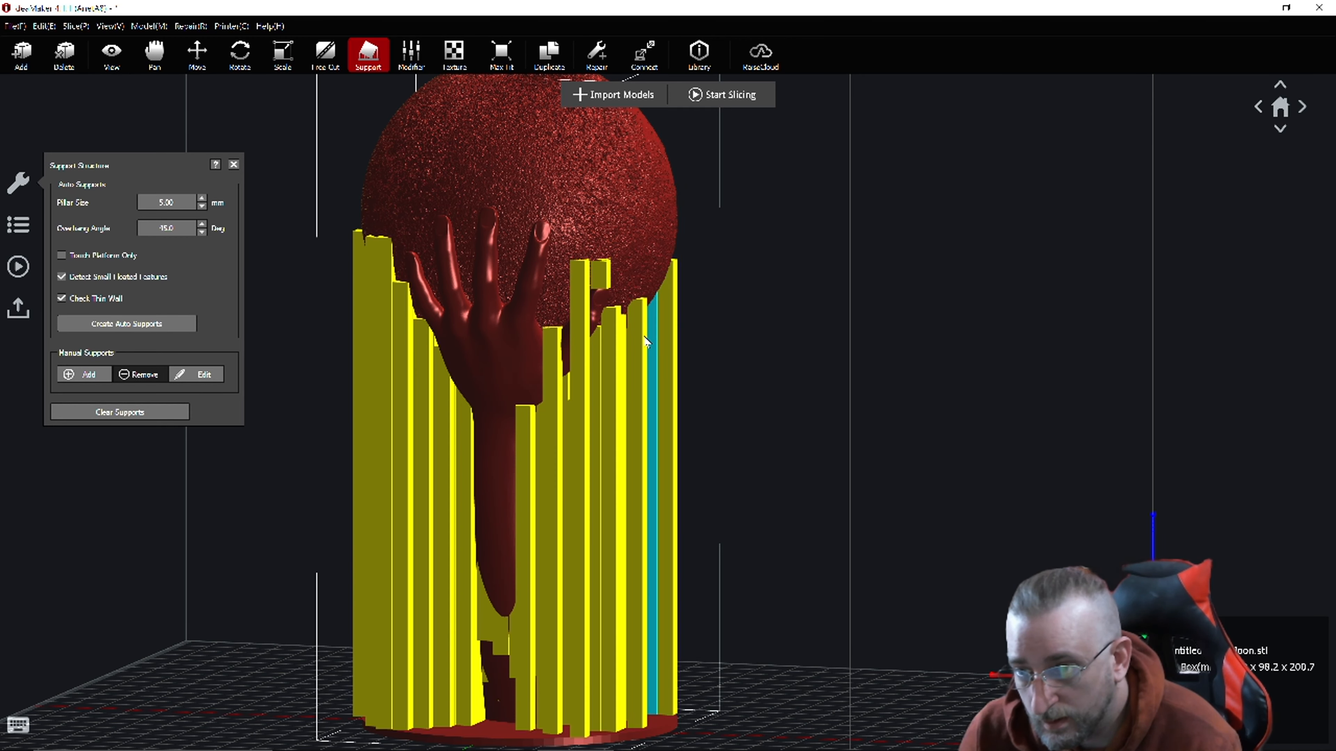
Remove the overly tall support pillars that rise above their neighbours on the moon's side opposite the hand.
right_drag(581, 362, 468, 368)
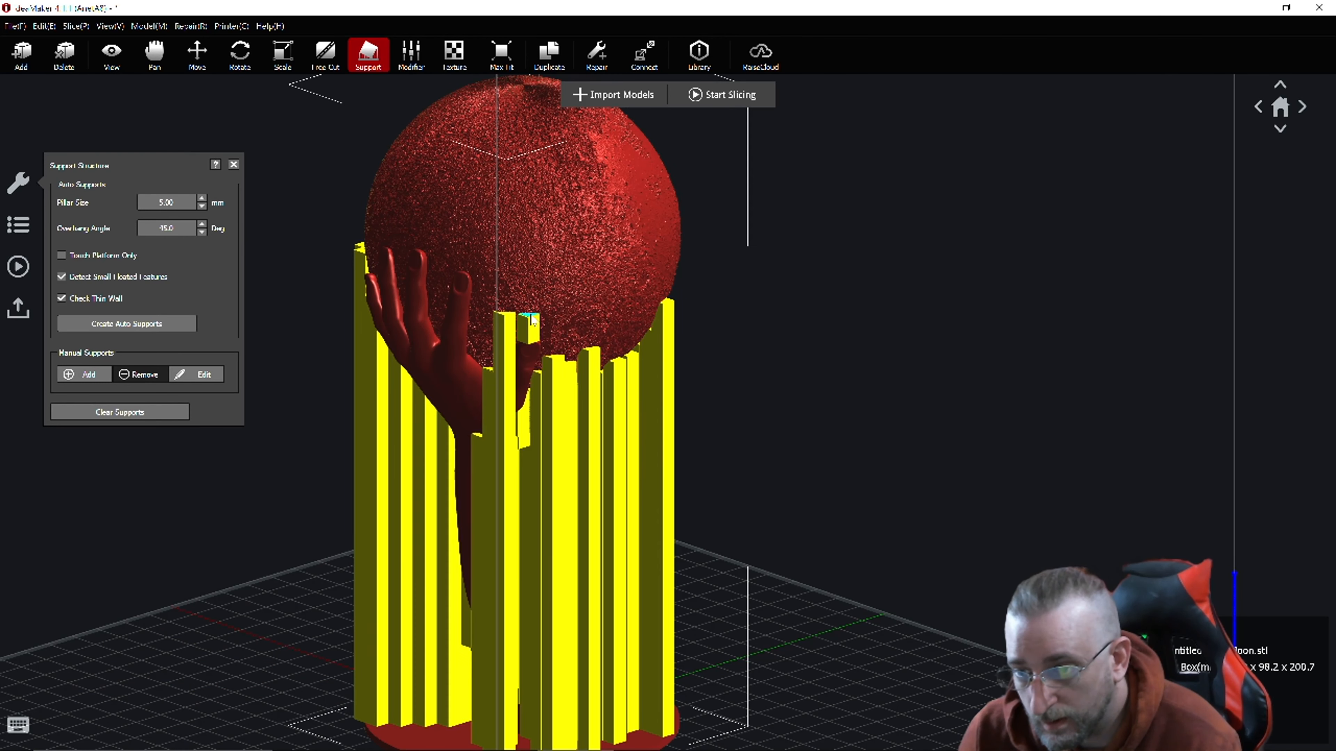
right_drag(610, 403, 142, 380)
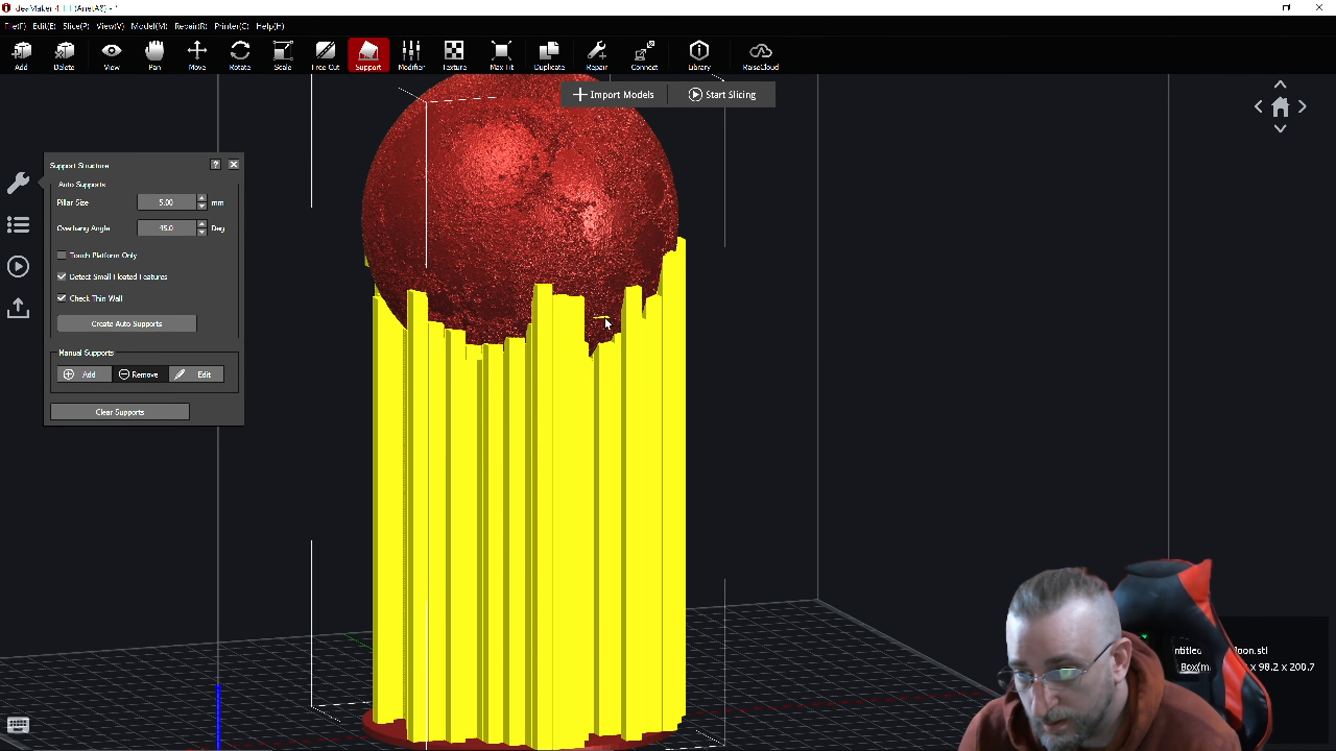
right_drag(782, 397, 499, 327)
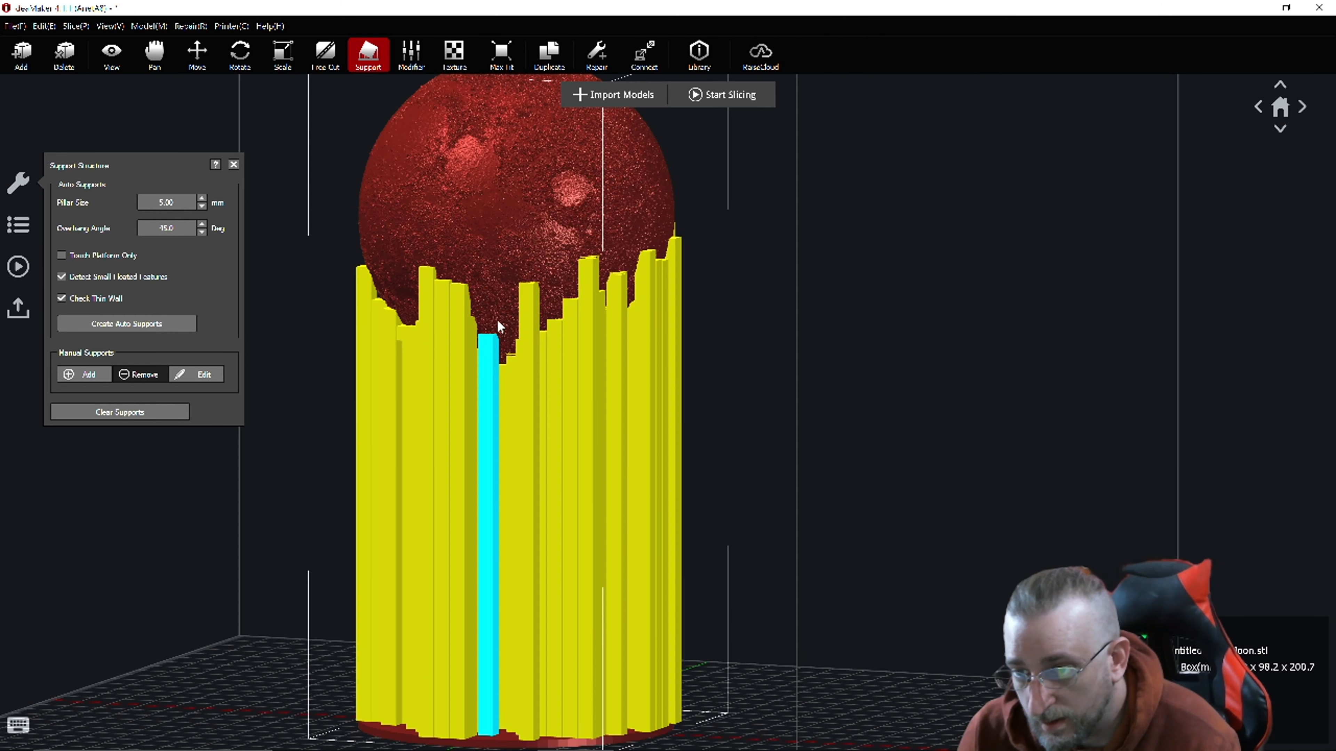
click(531, 308)
click(589, 279)
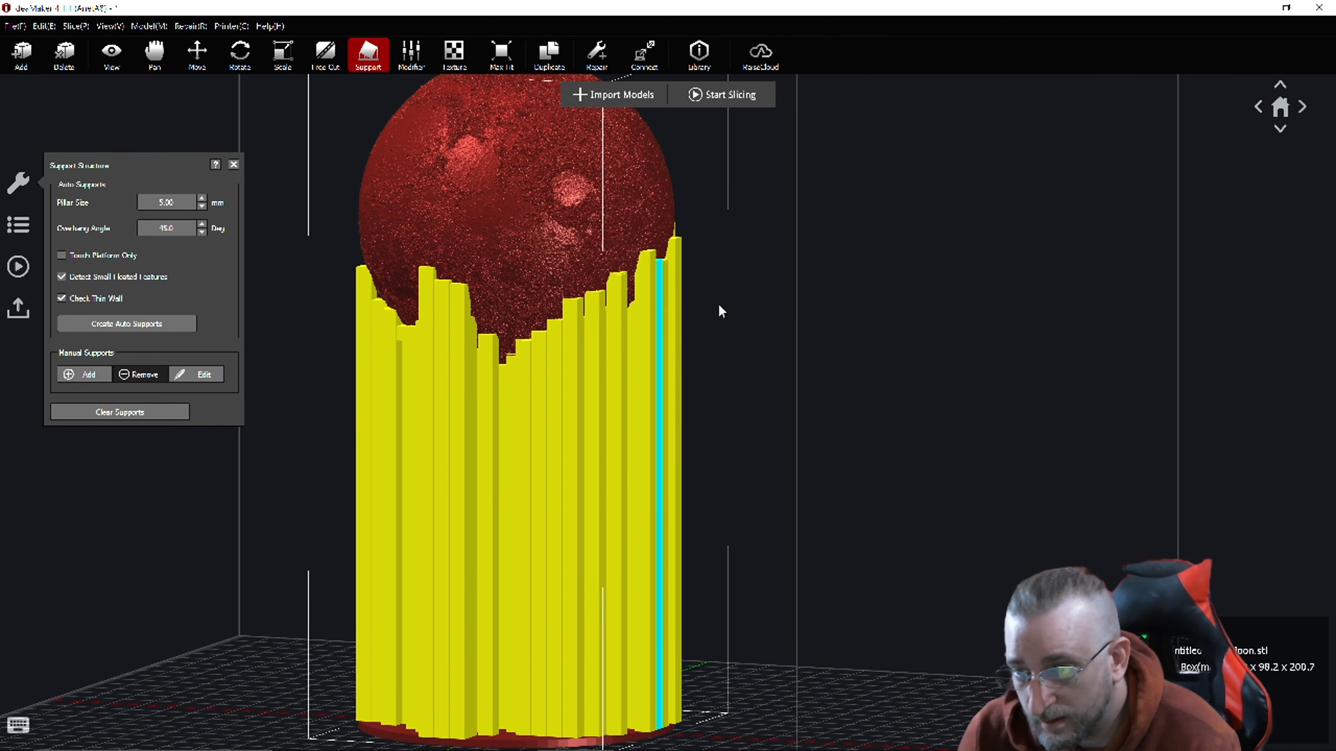
Remove the tall support pillars that protrude above their neighbours on the moon's little-finger side.
right_drag(721, 311, 457, 316)
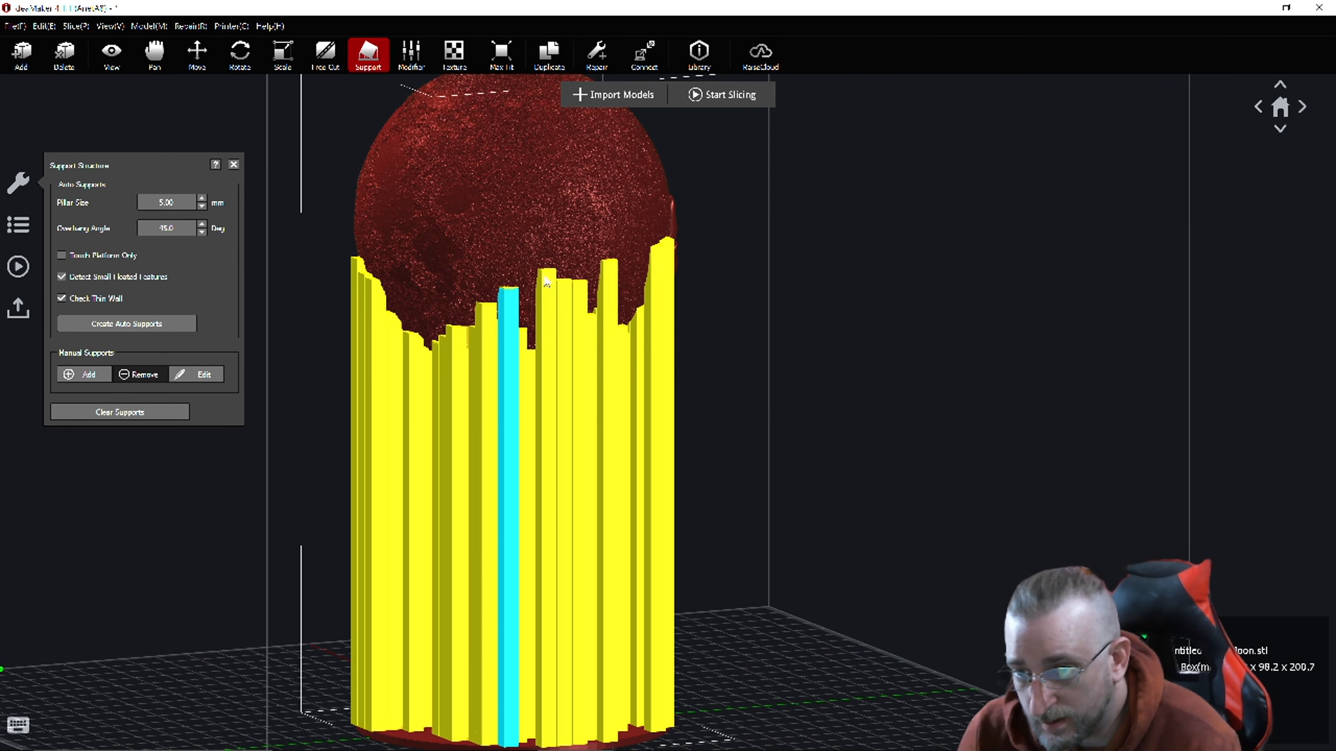
click(509, 295)
click(543, 277)
click(516, 288)
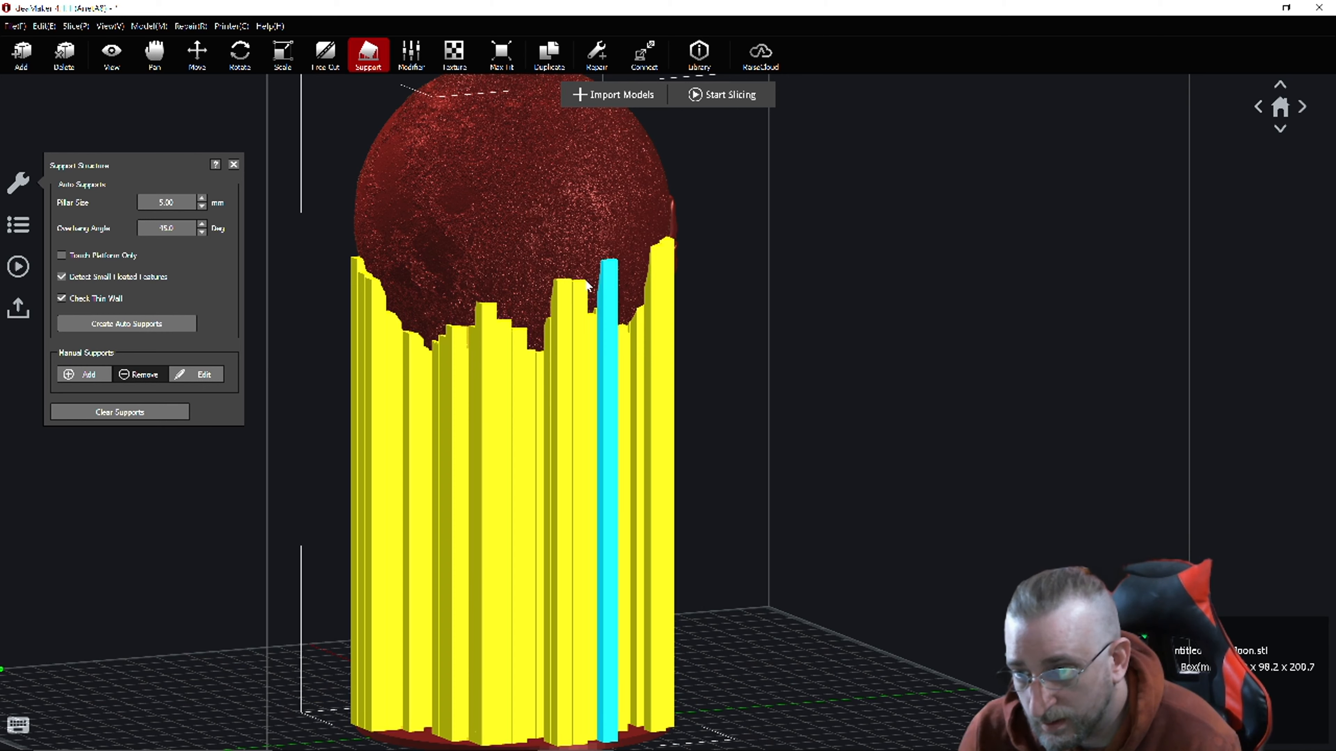
click(567, 297)
click(584, 294)
click(611, 279)
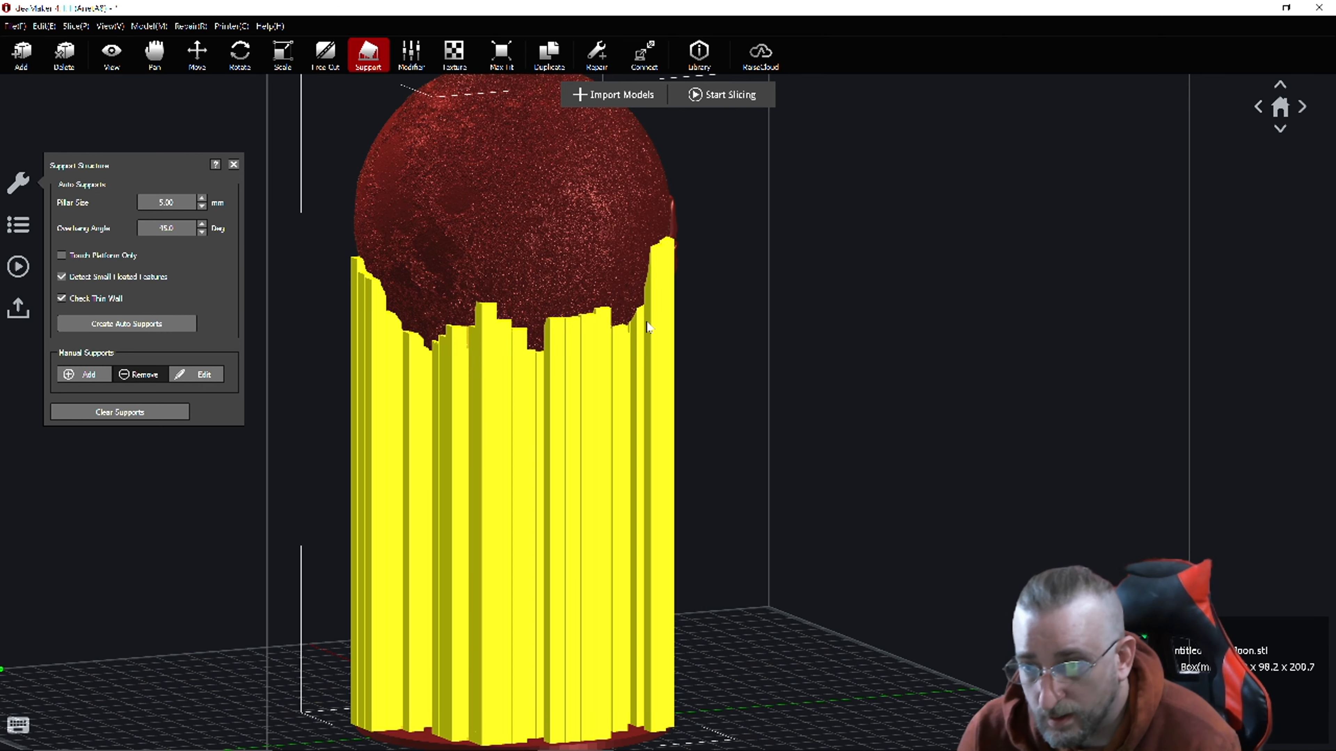
Remove the tall pillars beside the hand, the floating support above the thumb tip and the tall pillar on the thumb side.
right_drag(711, 310, 193, 261)
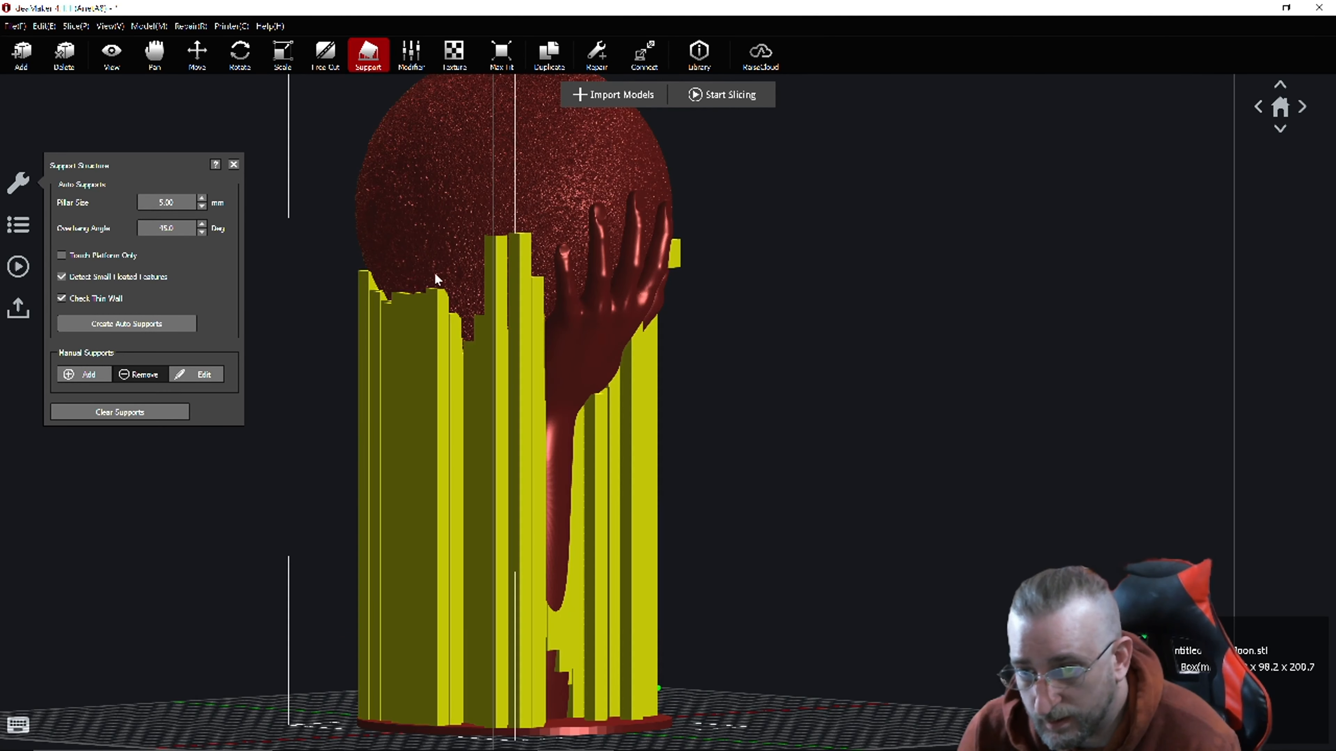
click(517, 259)
click(532, 287)
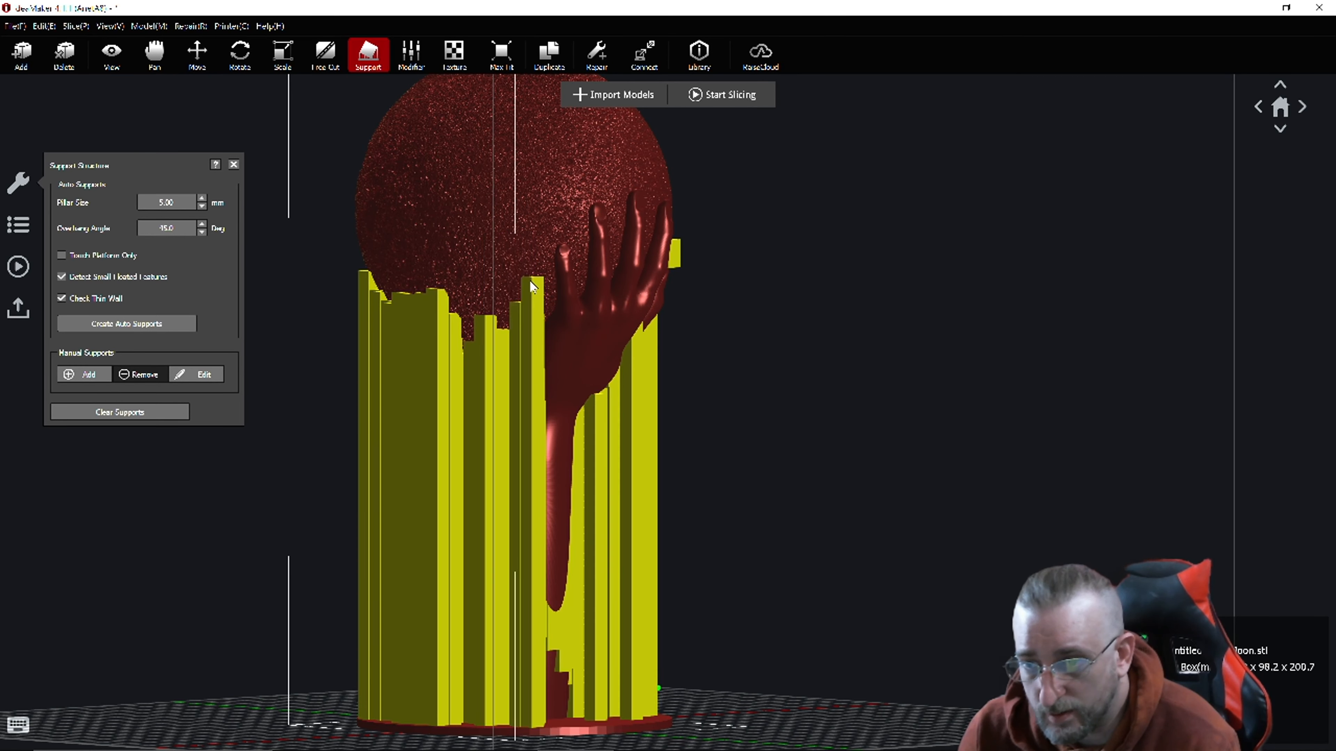
right_drag(436, 420, 399, 352)
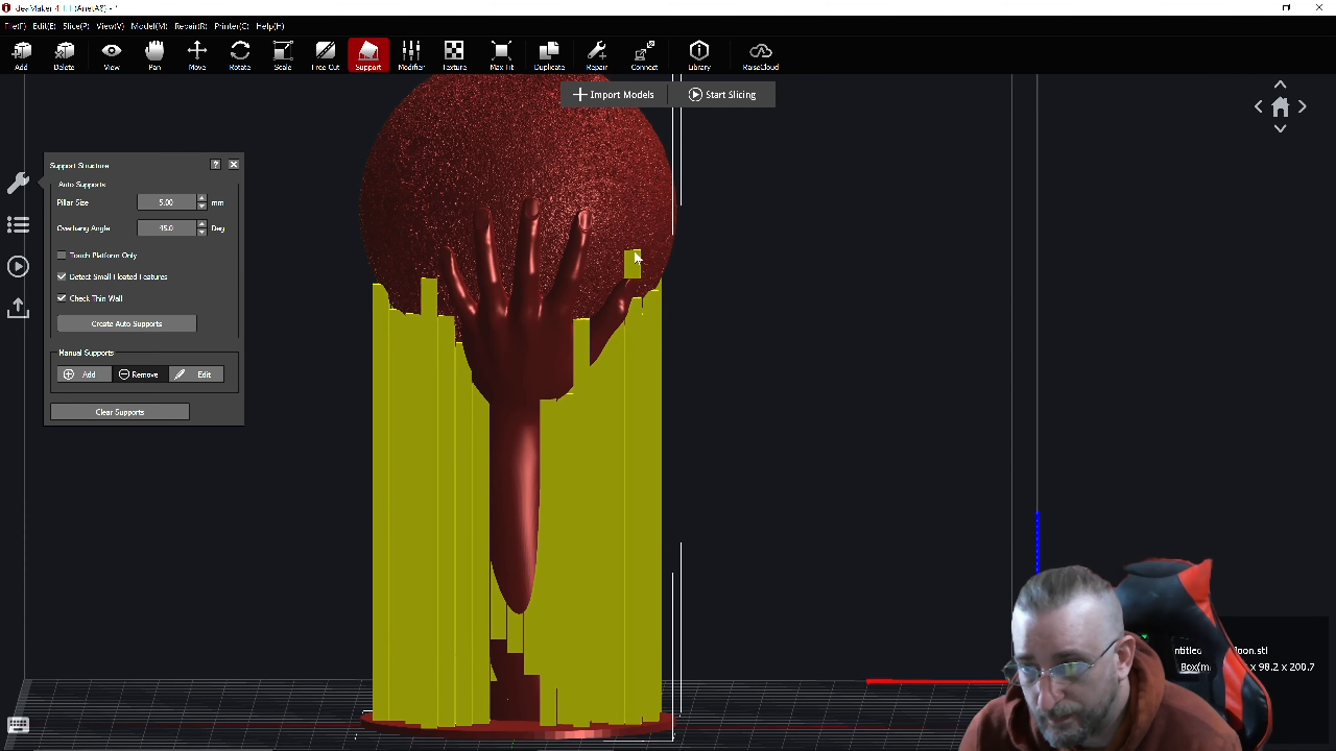
right_drag(635, 260, 457, 354)
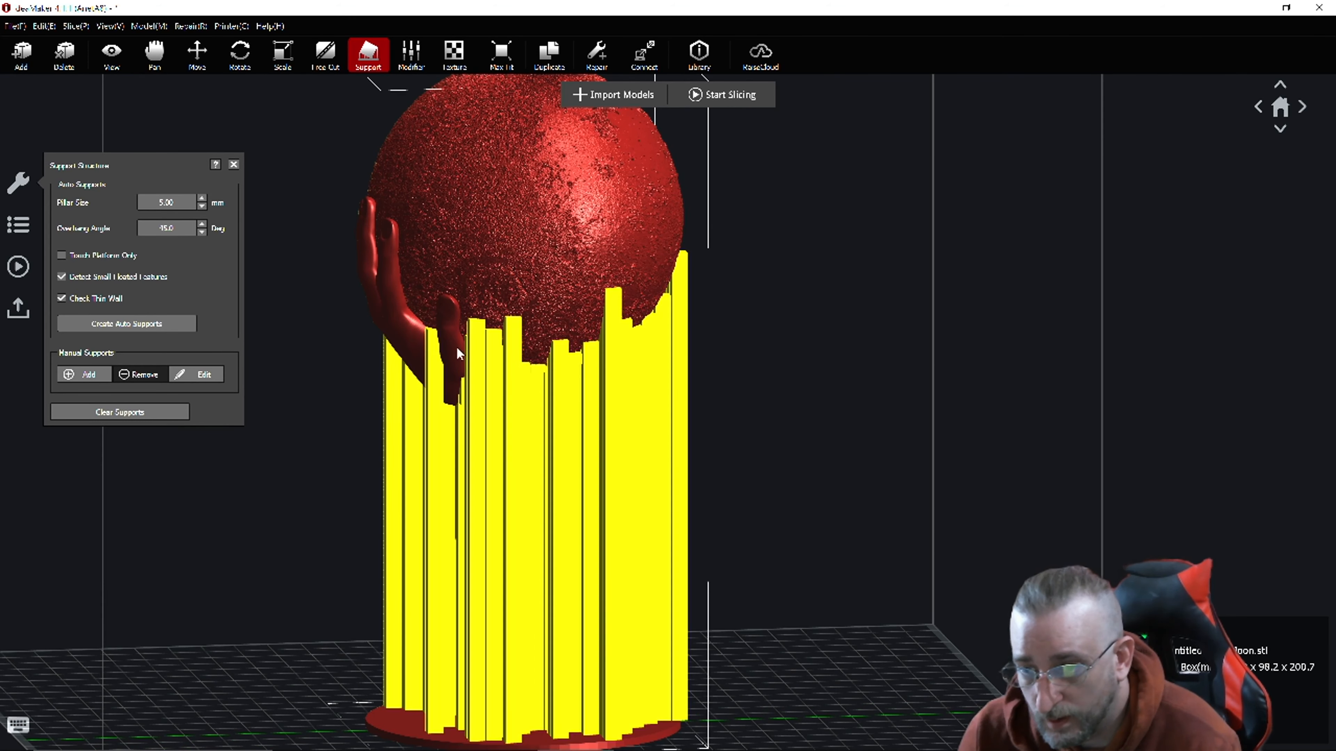
click(613, 411)
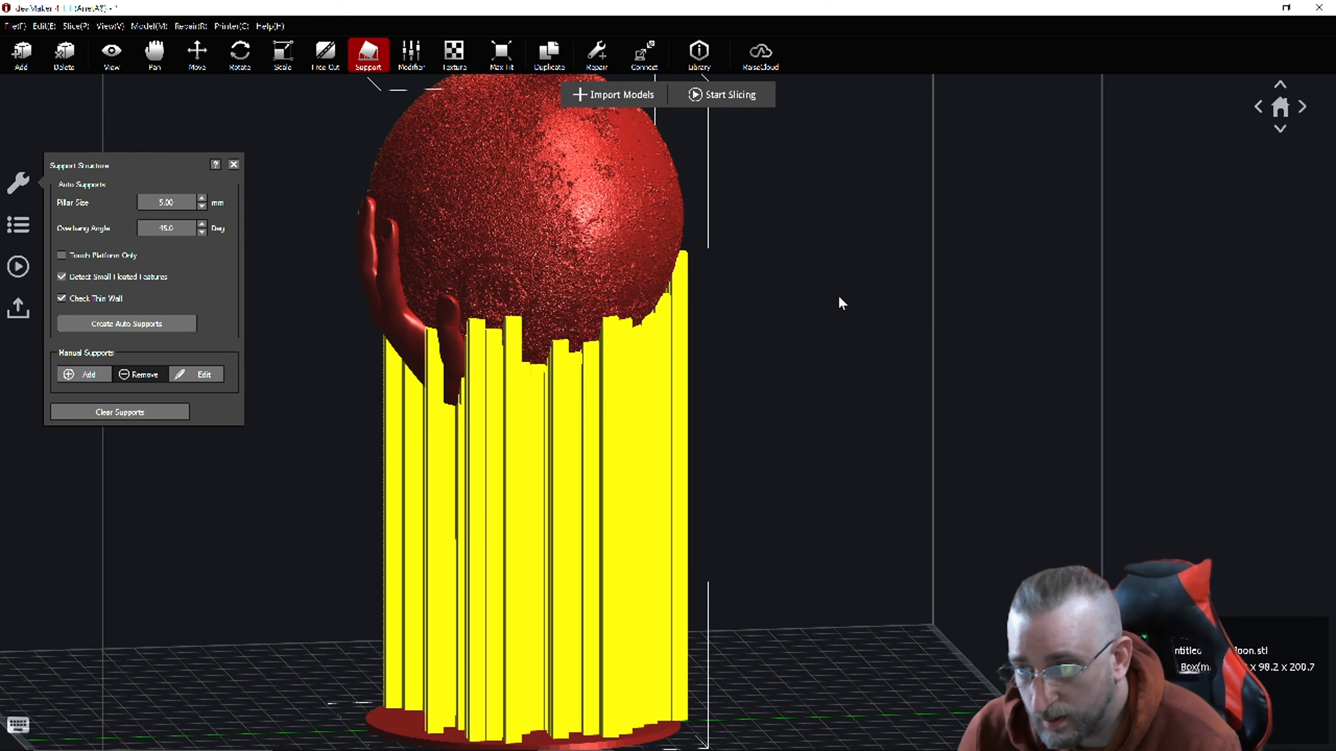
Remove the remaining groups of overly tall pillars from the back of the moon, behind the hand.
right_drag(676, 313, 234, 288)
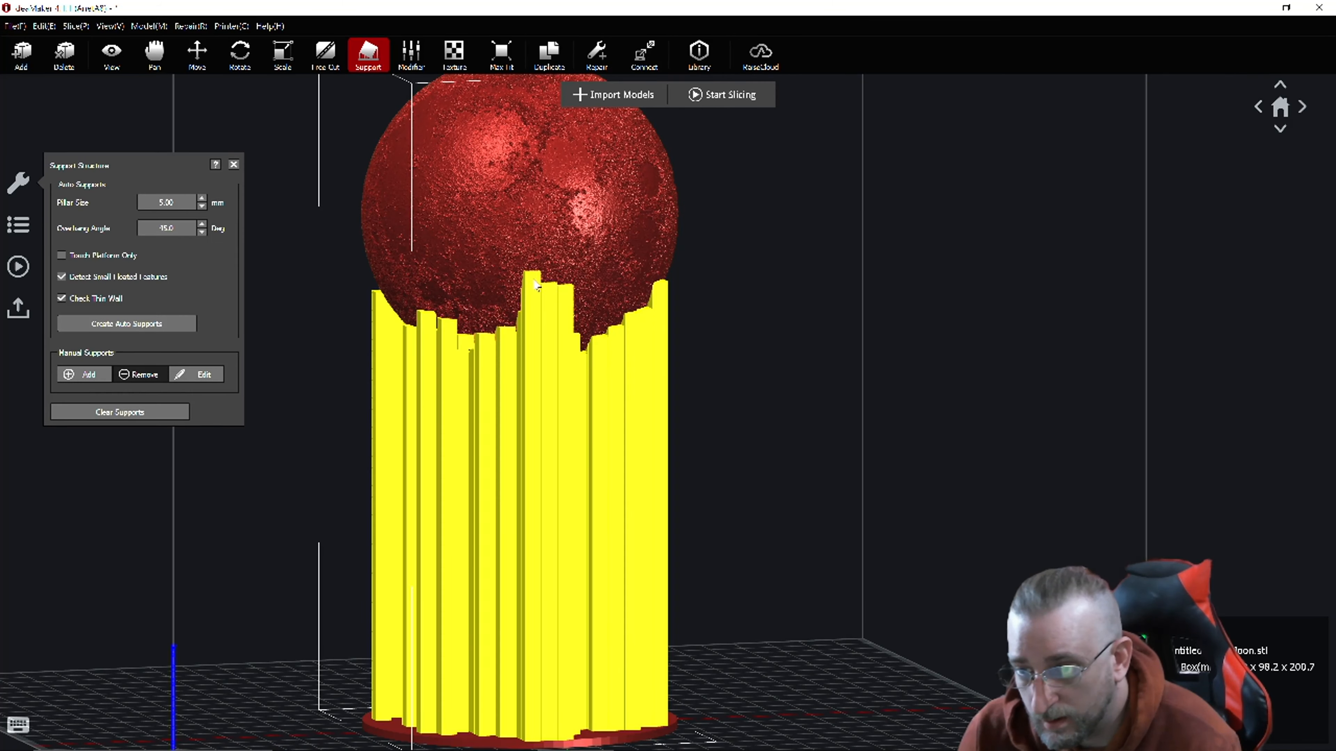
click(550, 295)
click(532, 295)
click(567, 297)
right_drag(662, 321, 353, 261)
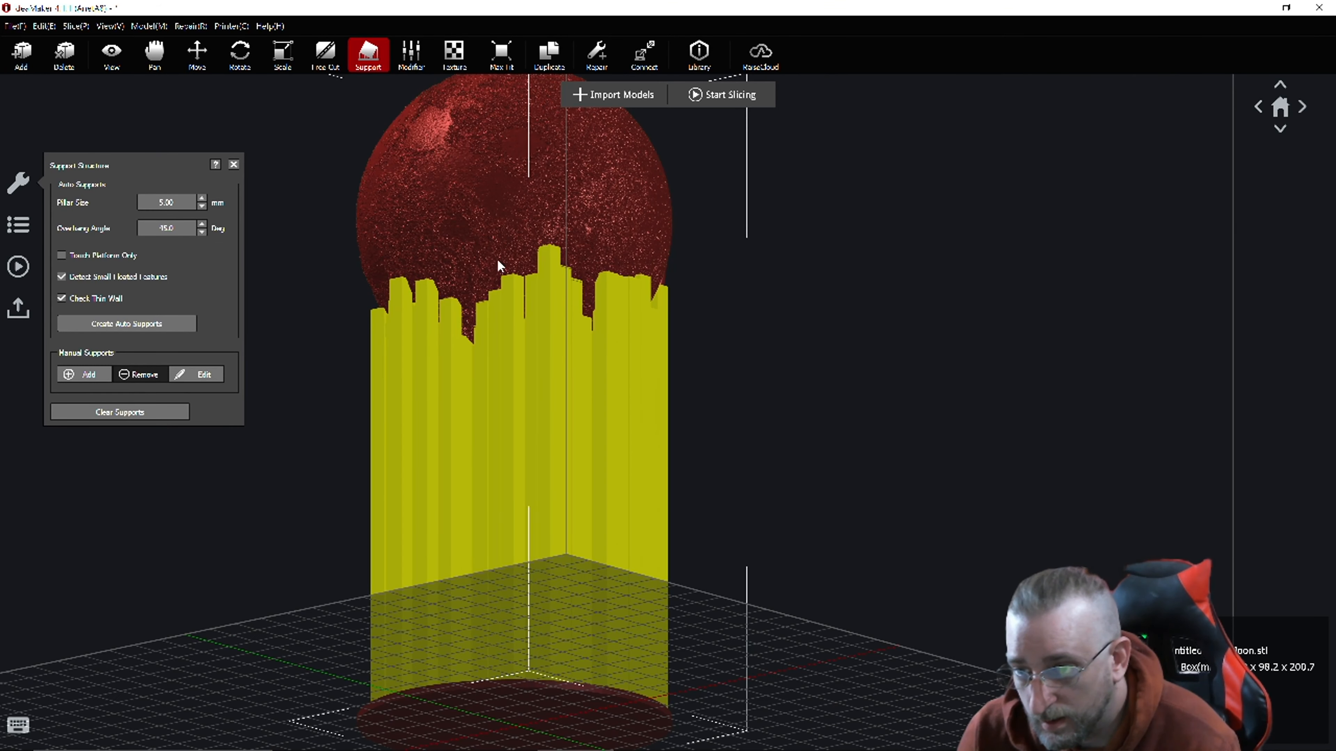
click(560, 258)
Examine the cleaned-up supports from all around the model, including the pillars under the hand and wrist.
right_drag(559, 258, 2, 373)
right_drag(821, 503, 458, 484)
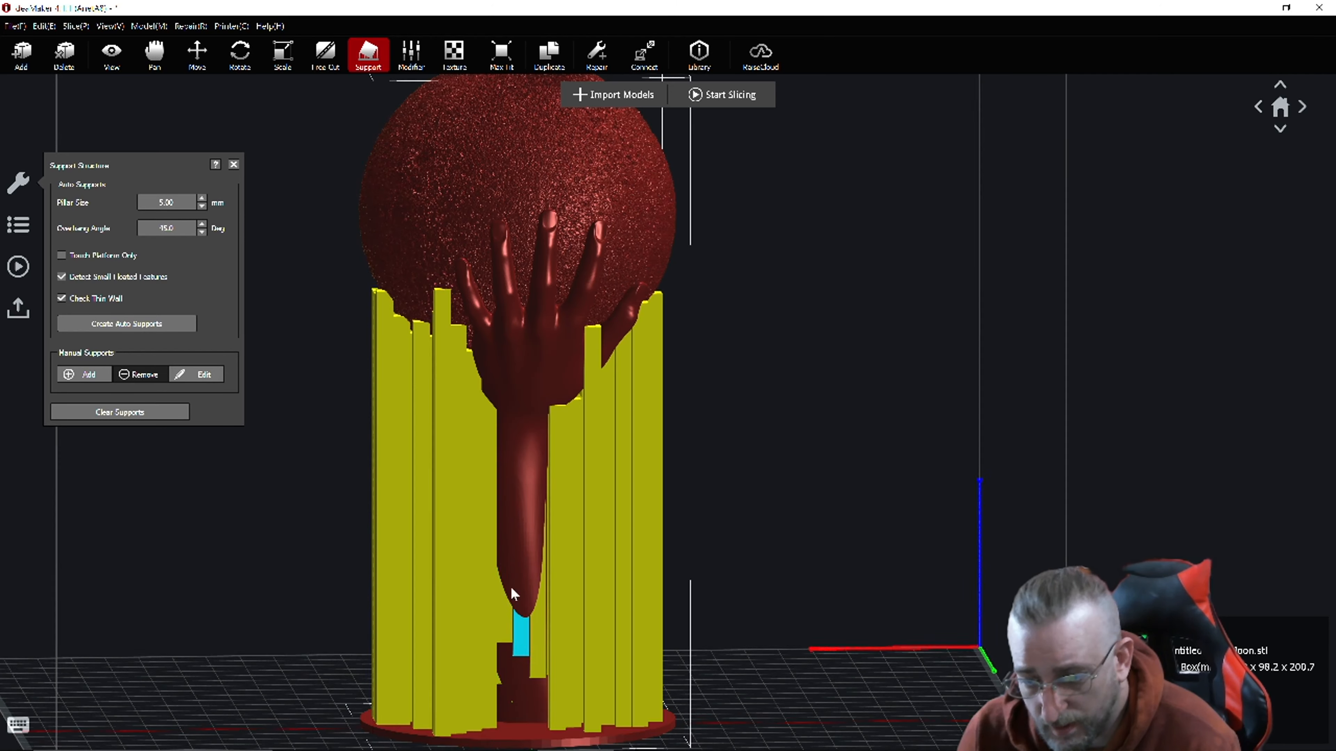
right_drag(510, 585, 856, 611)
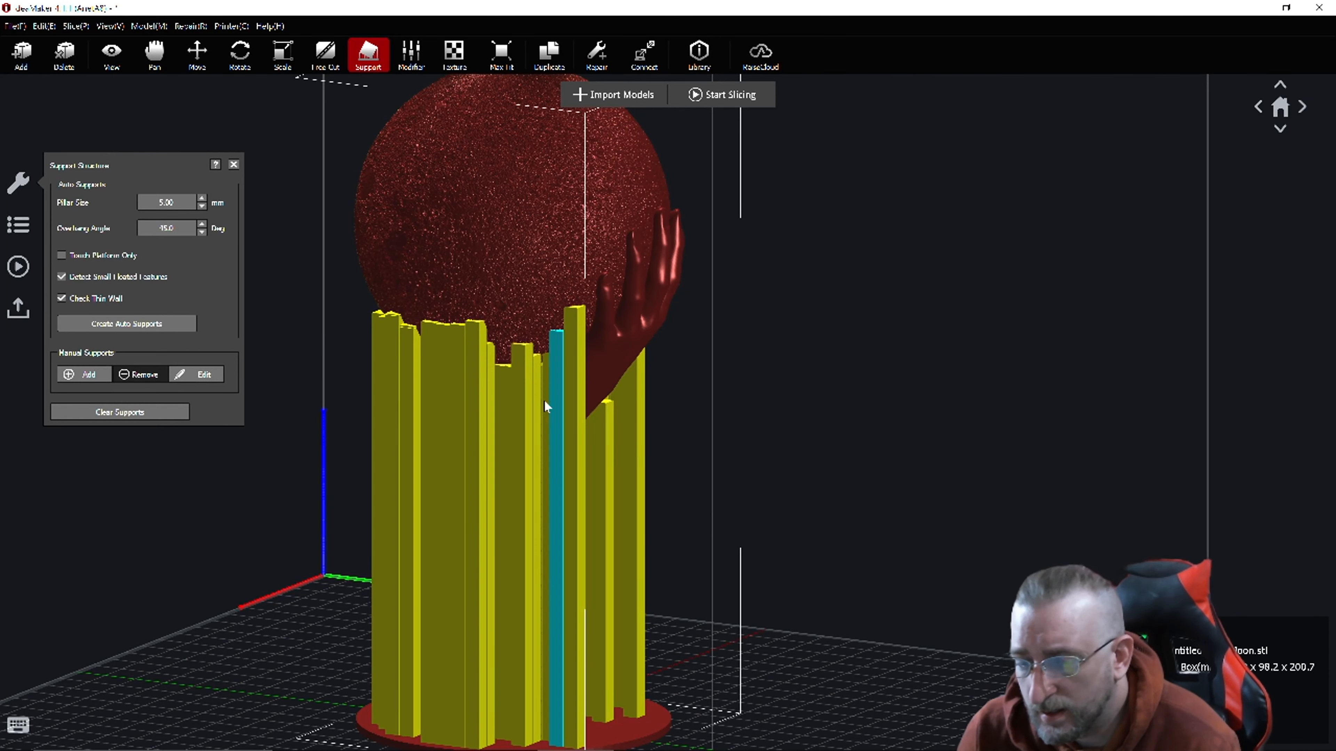
right_drag(620, 438, 245, 483)
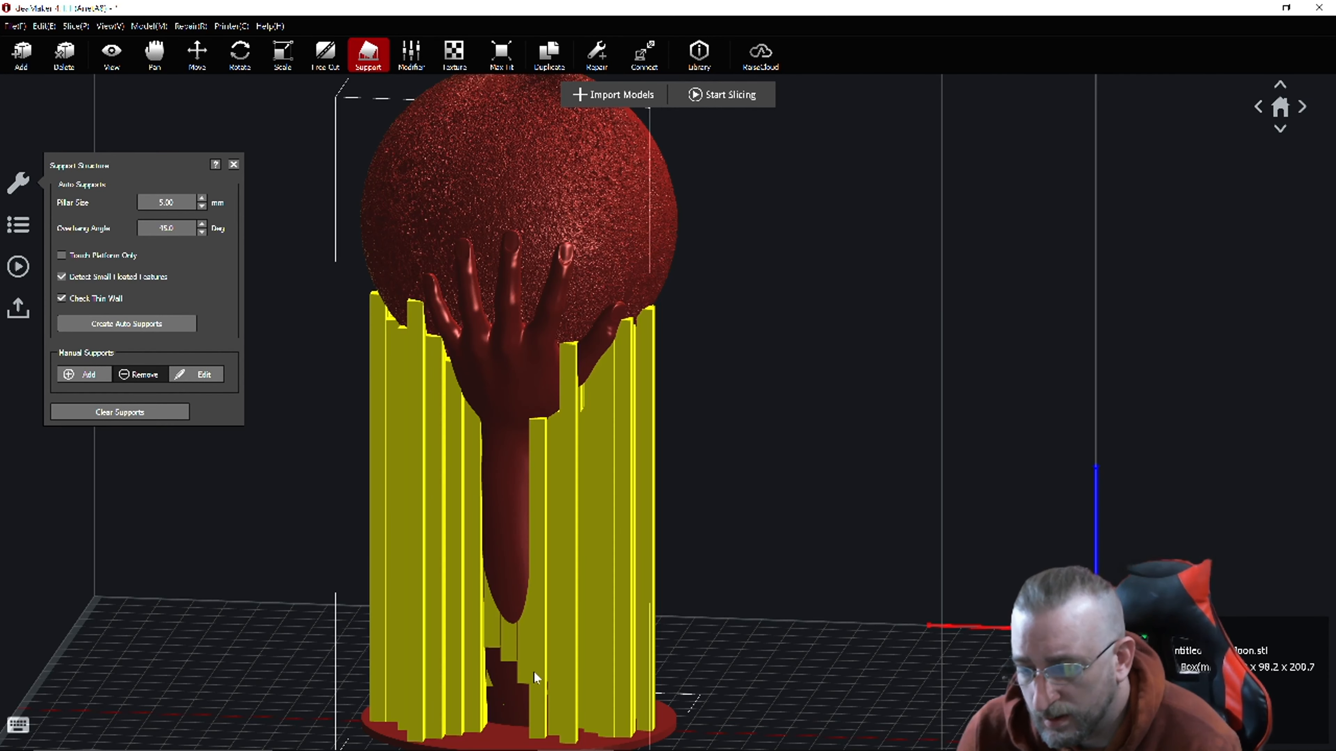
right_drag(508, 657, 543, 290)
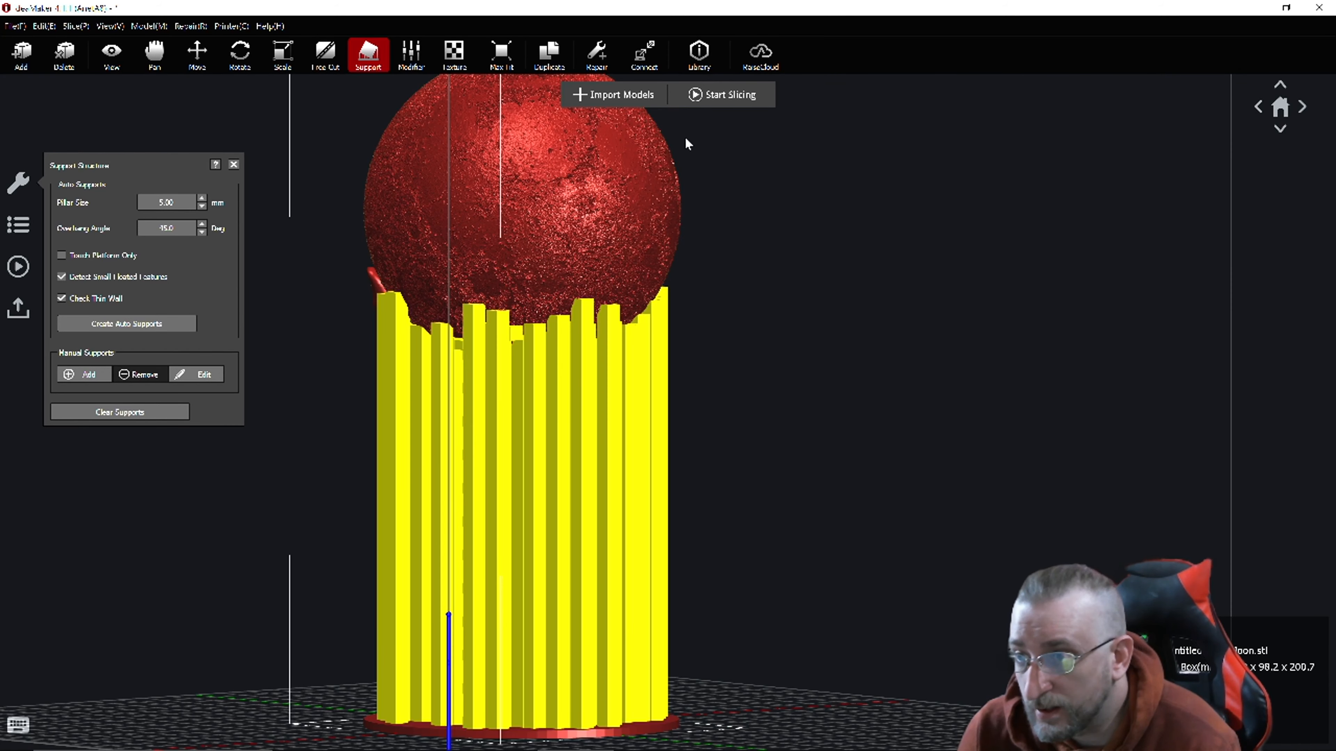
right_drag(799, 293, 186, 413)
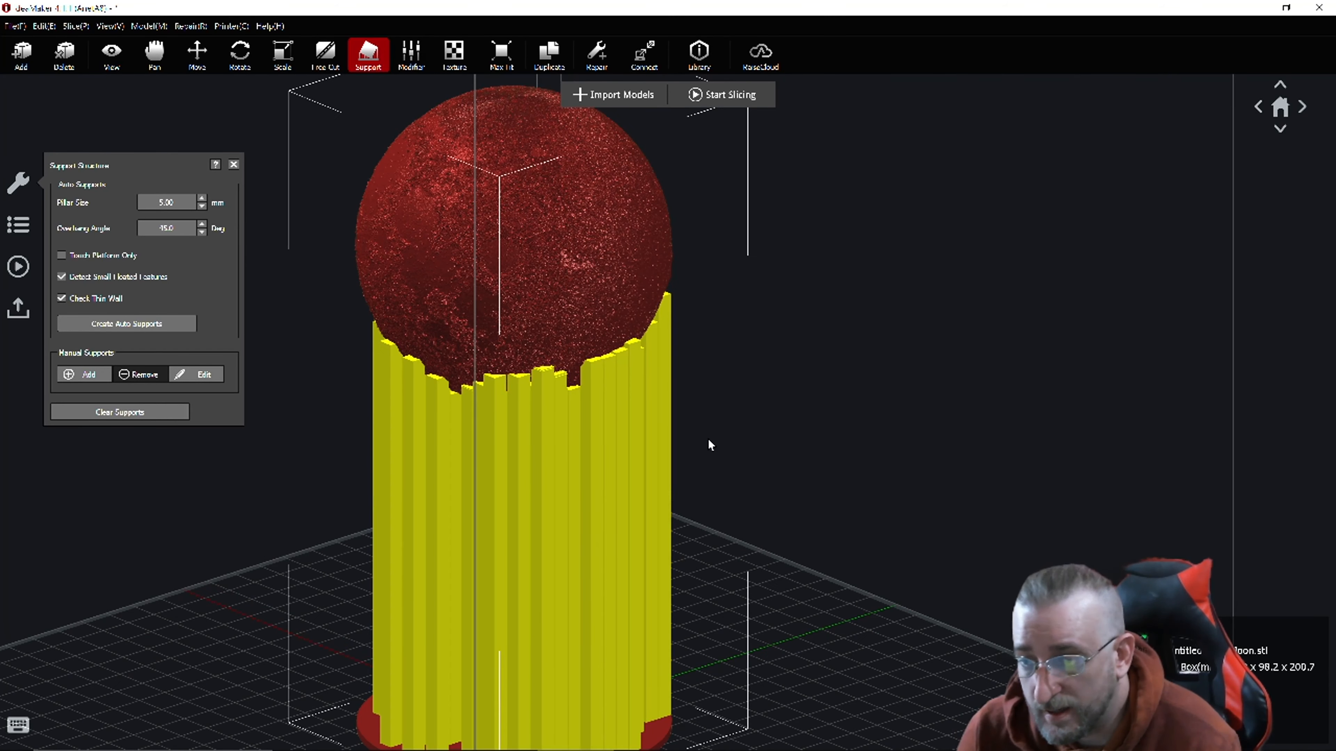
right_drag(602, 252, 705, 116)
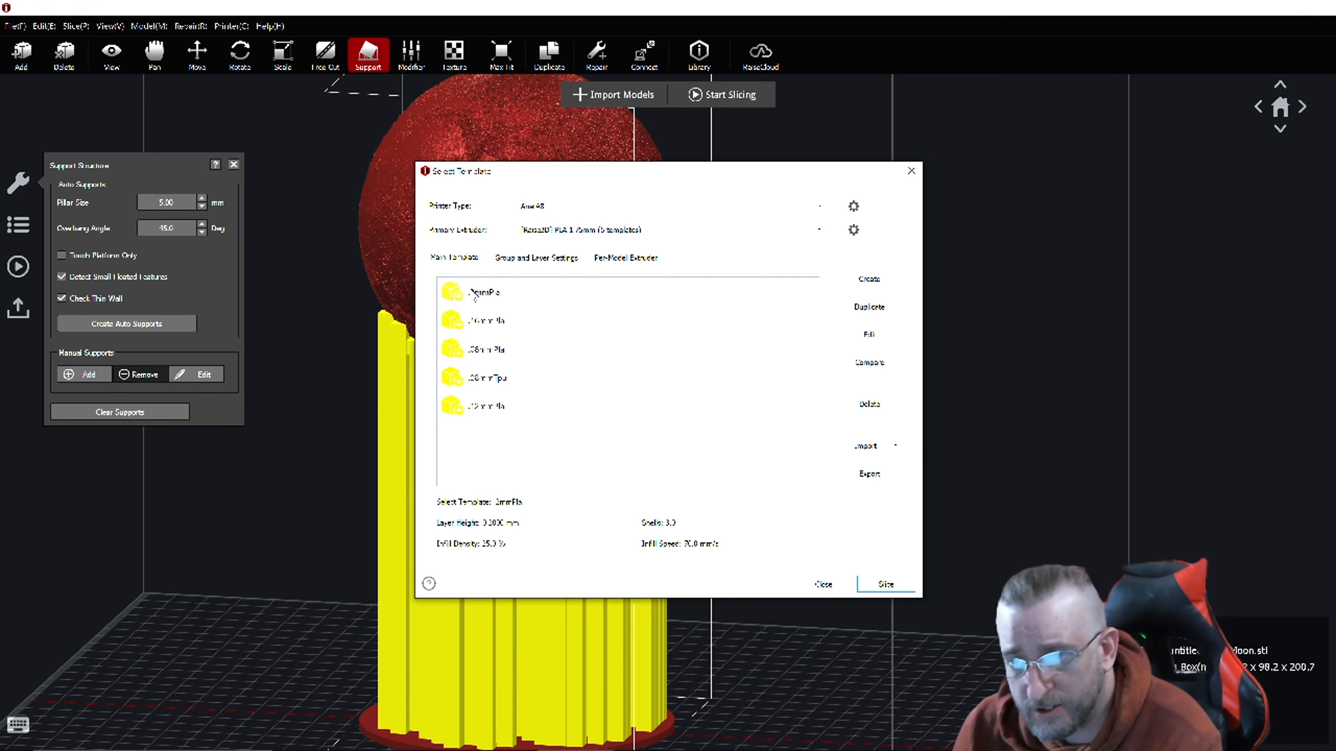
Review the support infill types and layer settings of the .2mmPla slicing template without saving changes.
double_click(497, 303)
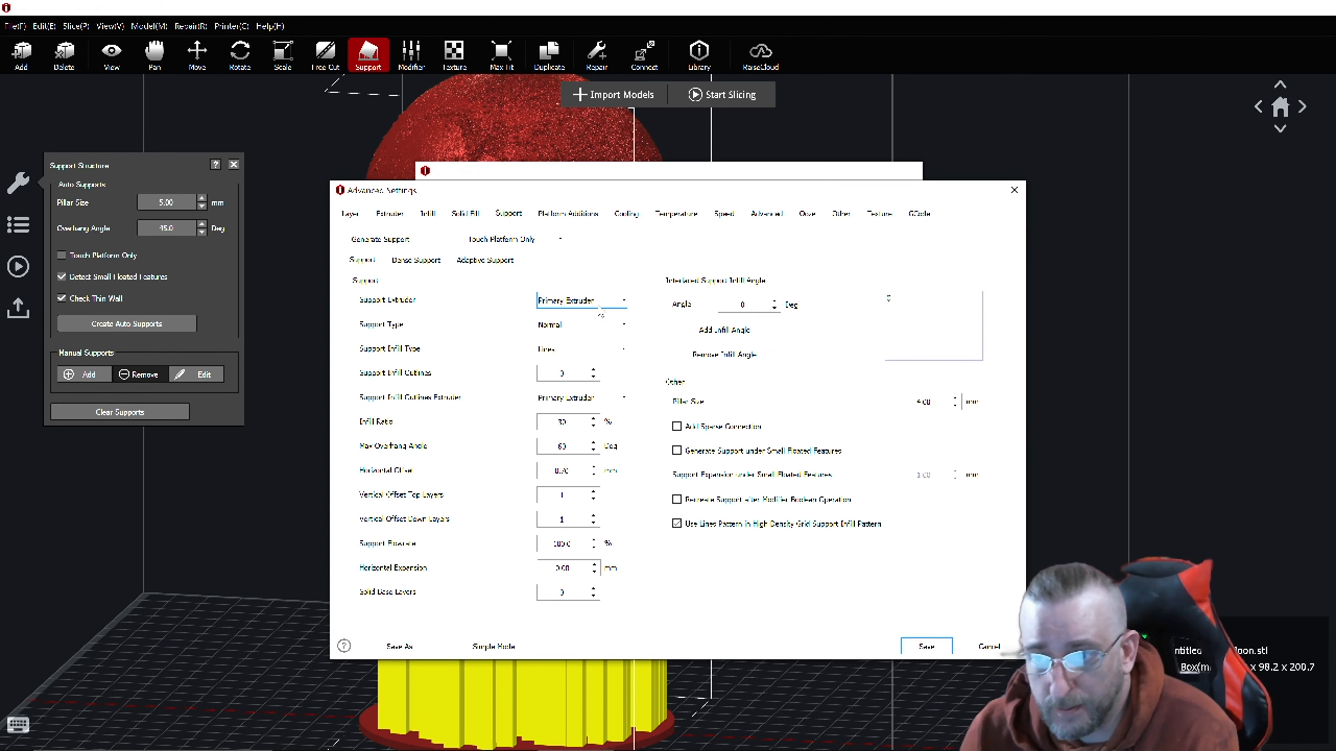
click(579, 353)
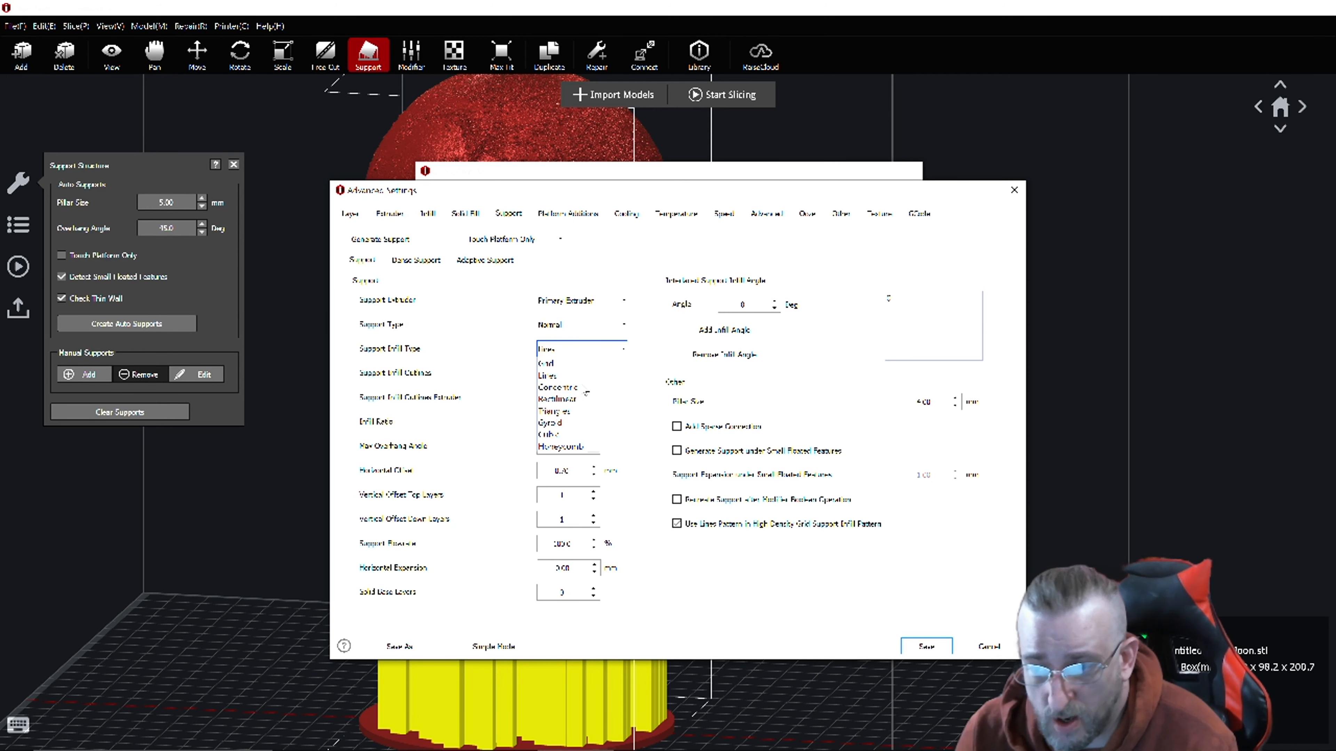
click(579, 349)
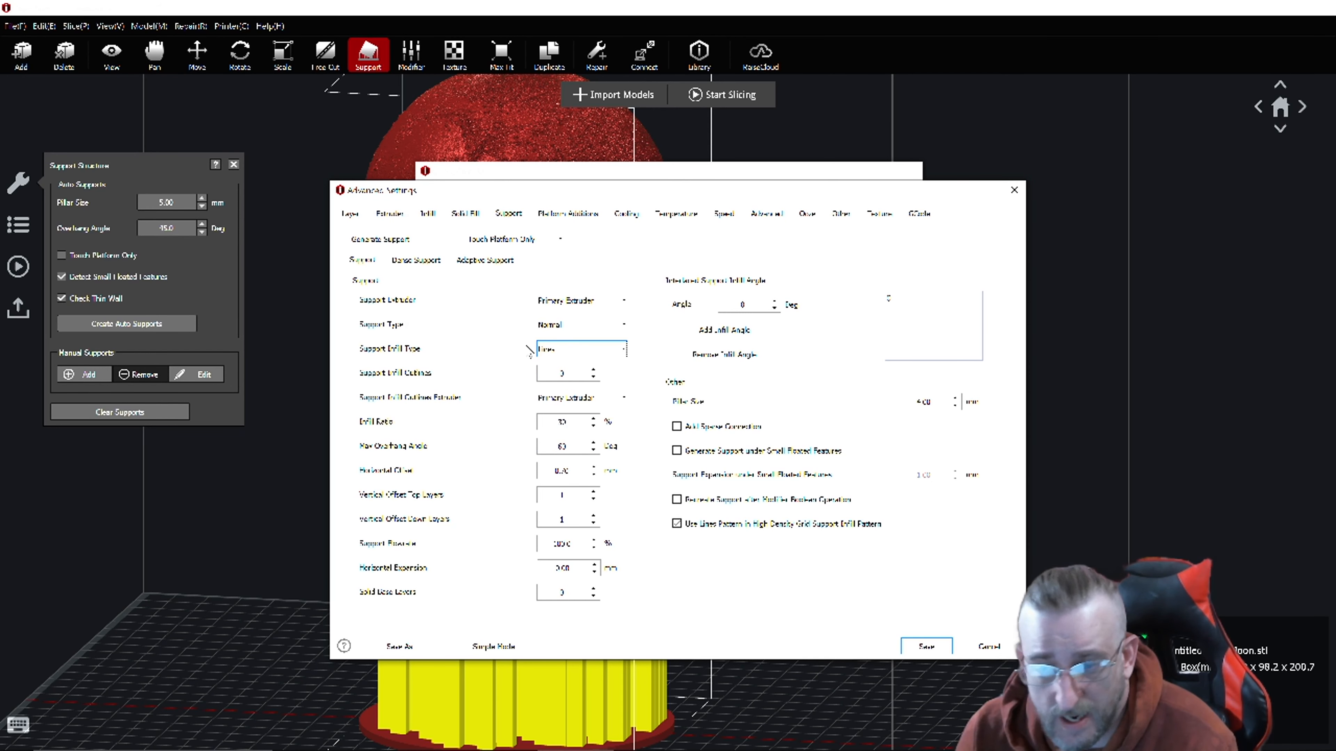
click(990, 647)
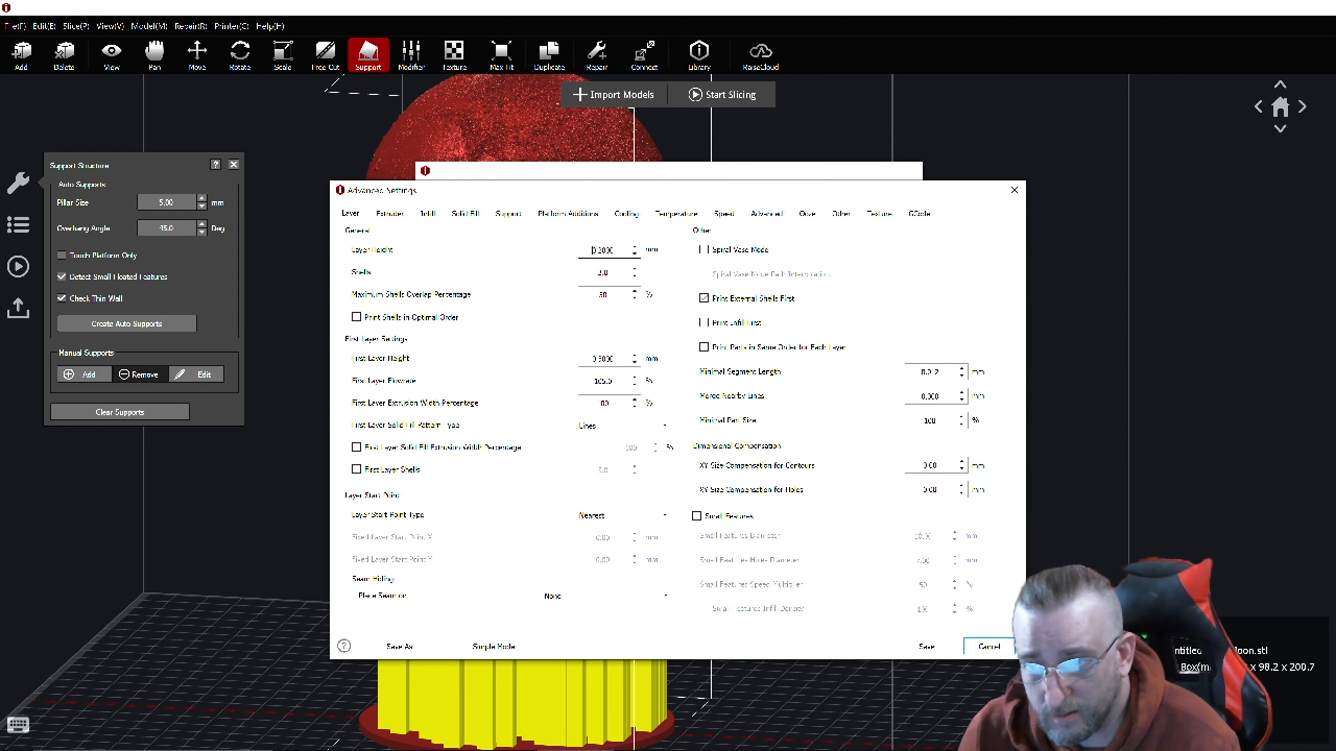
drag(596, 250, 602, 250)
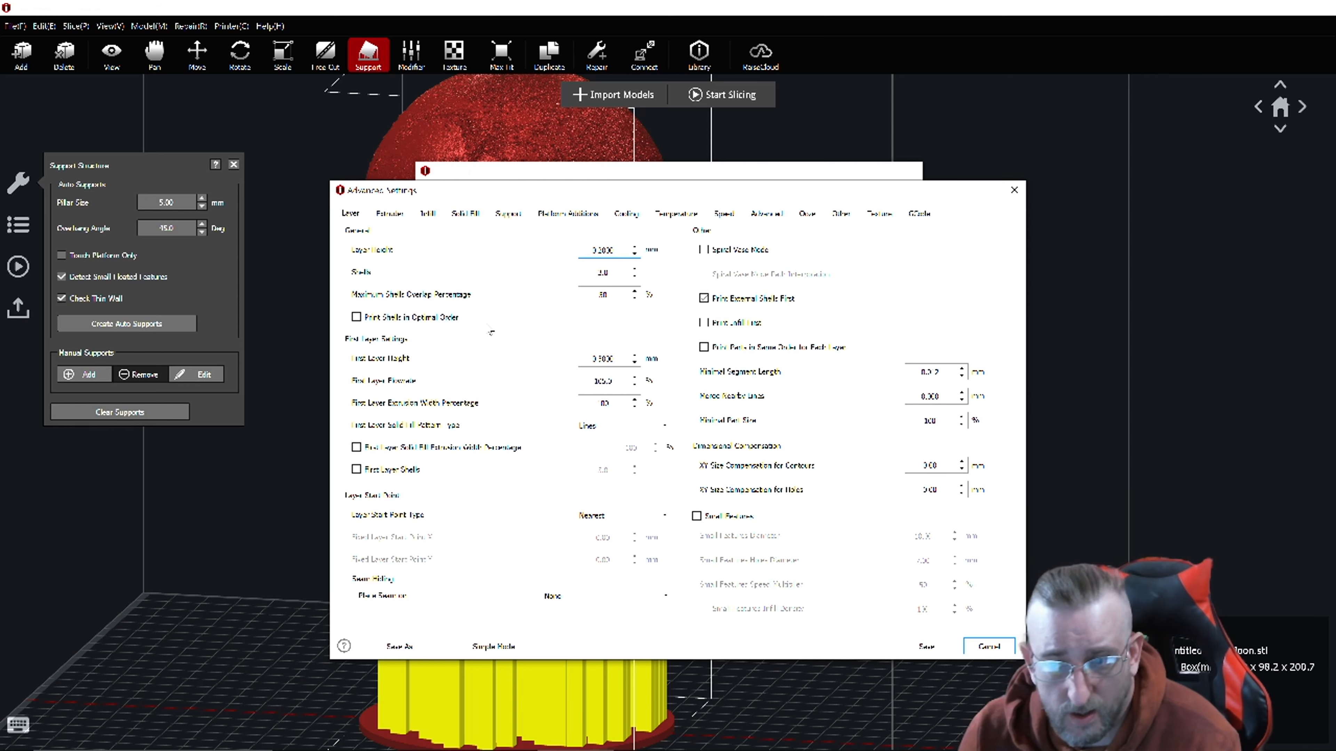
key(Escape)
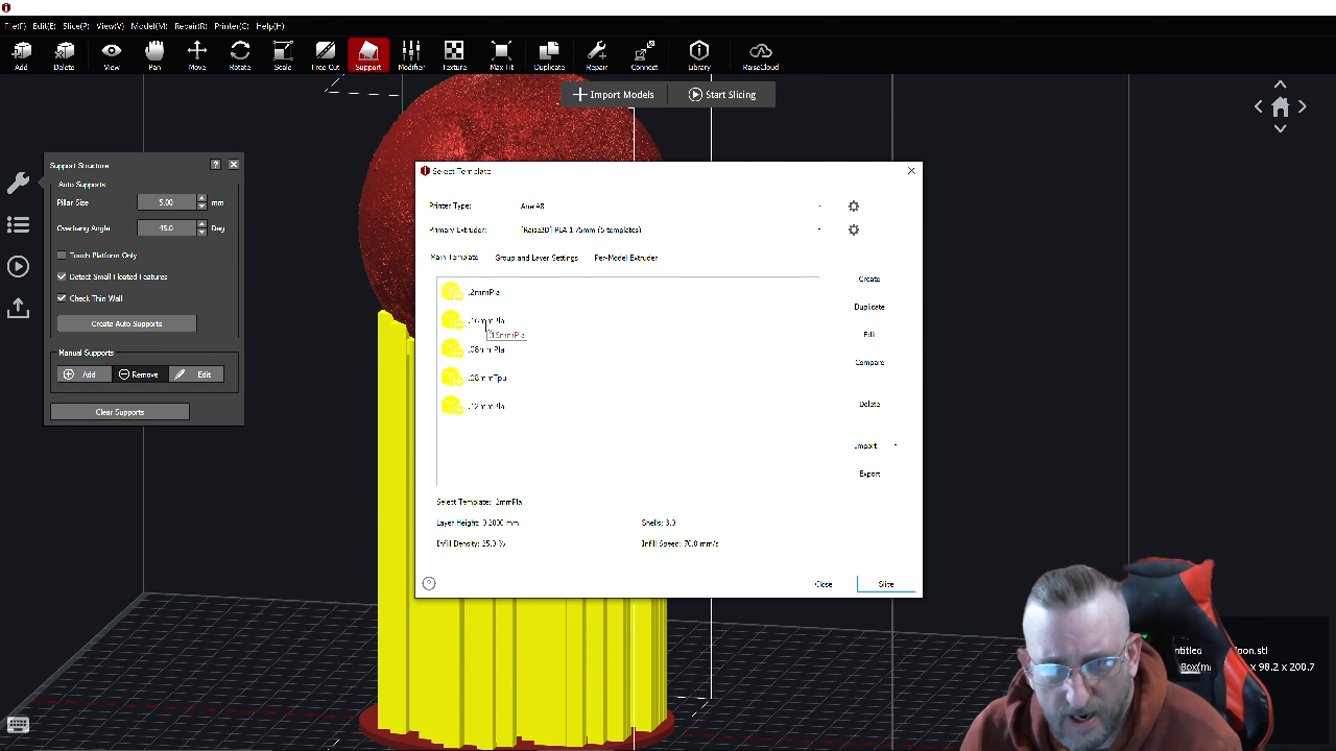
Compare the 0.16 mm PLA template, select the .2mmPla template, save its settings and slice the model with it.
click(479, 332)
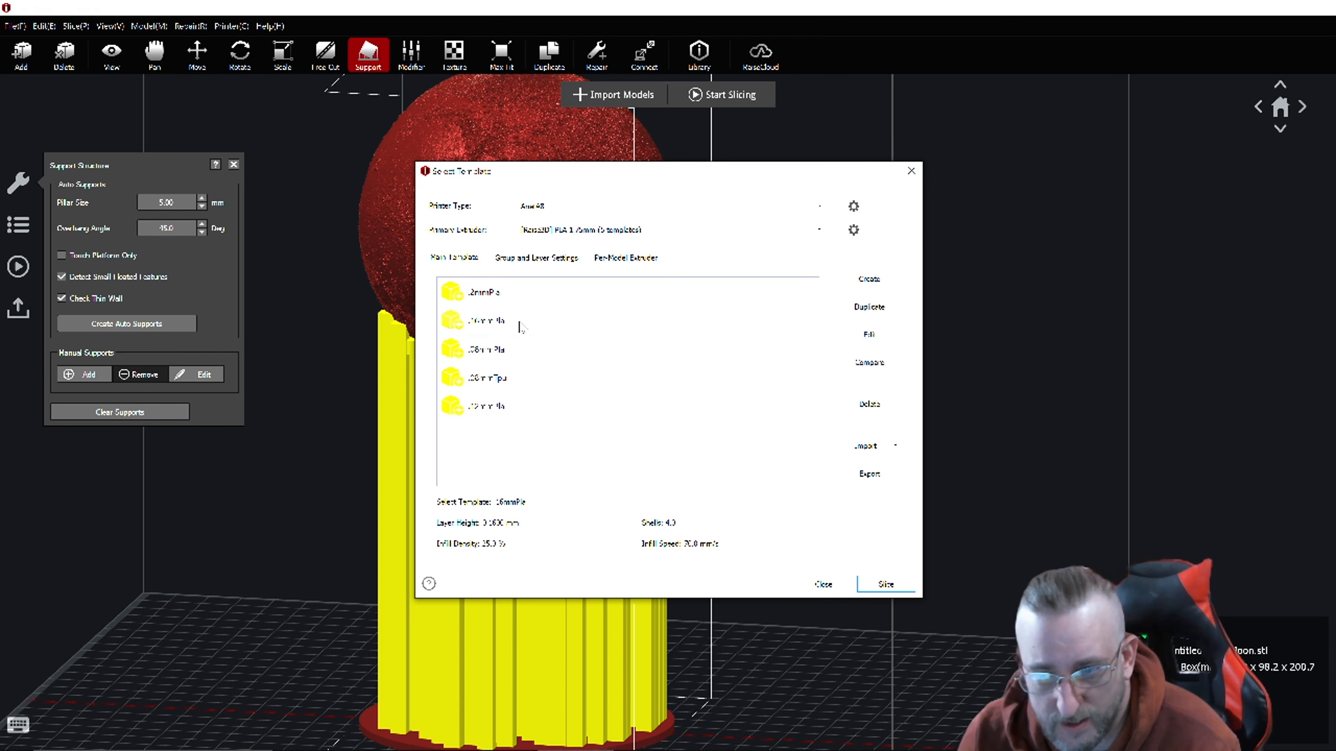
click(489, 296)
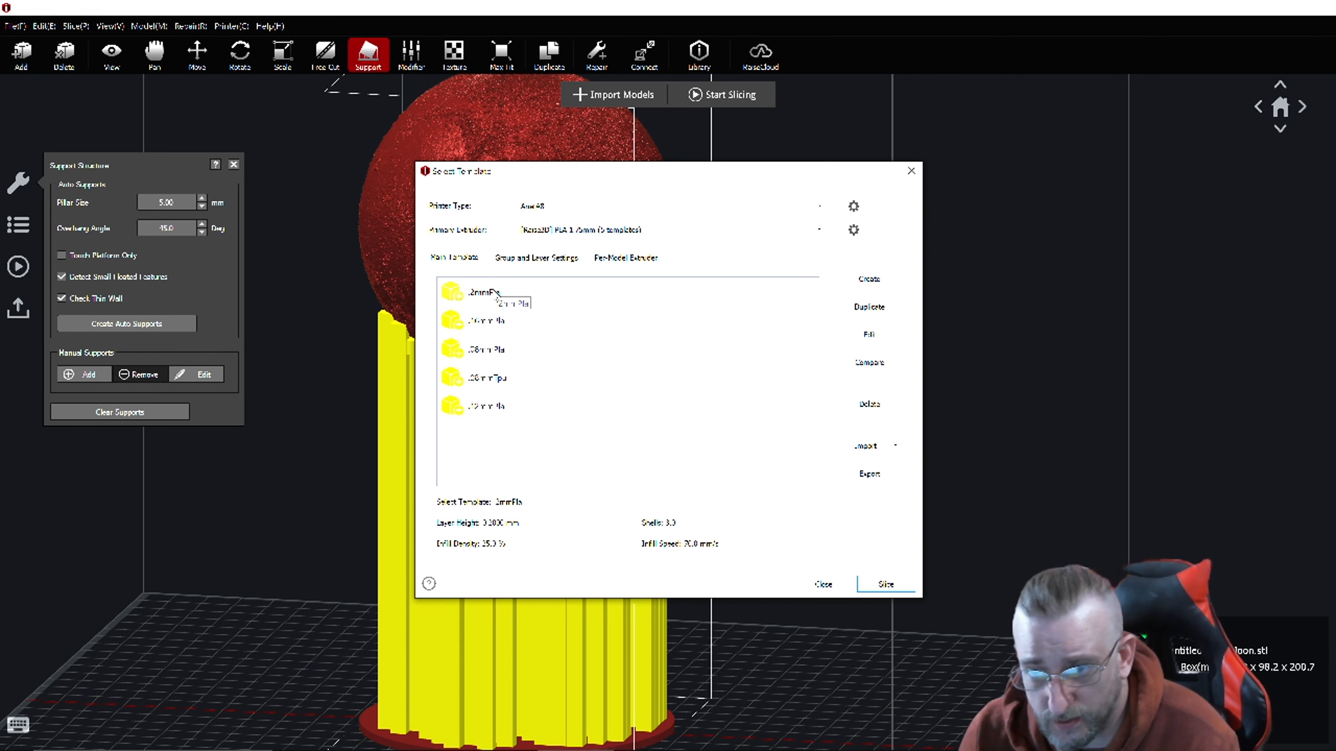
click(848, 225)
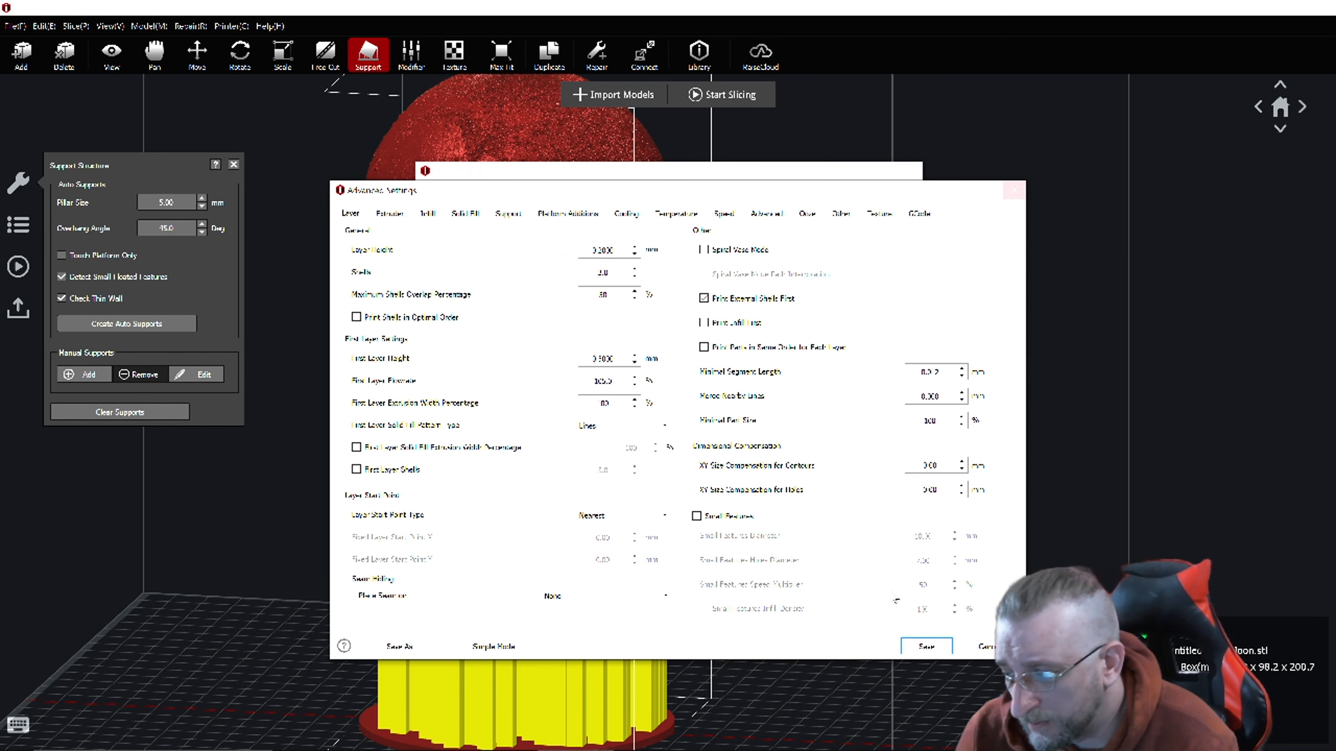
click(926, 646)
click(879, 585)
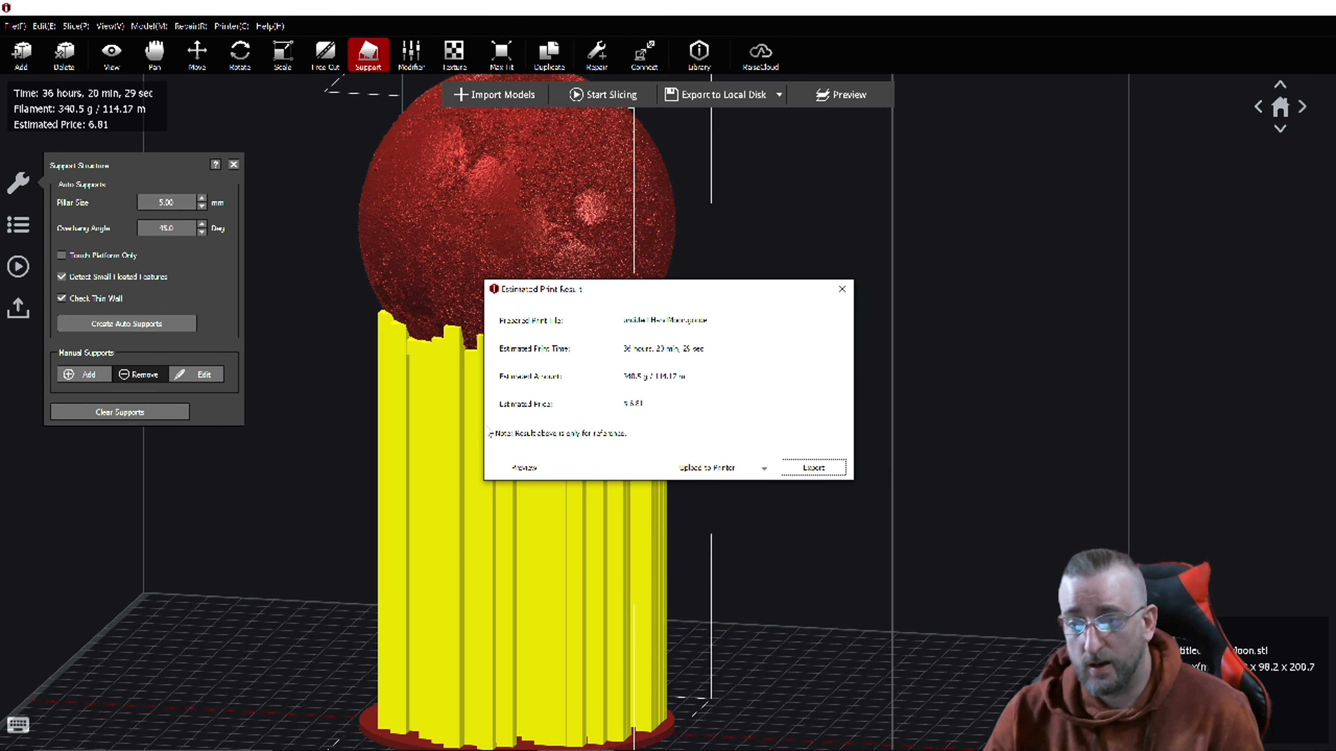
Preview the sliced model and examine how the generated support structure meets the underside of the moon.
click(523, 468)
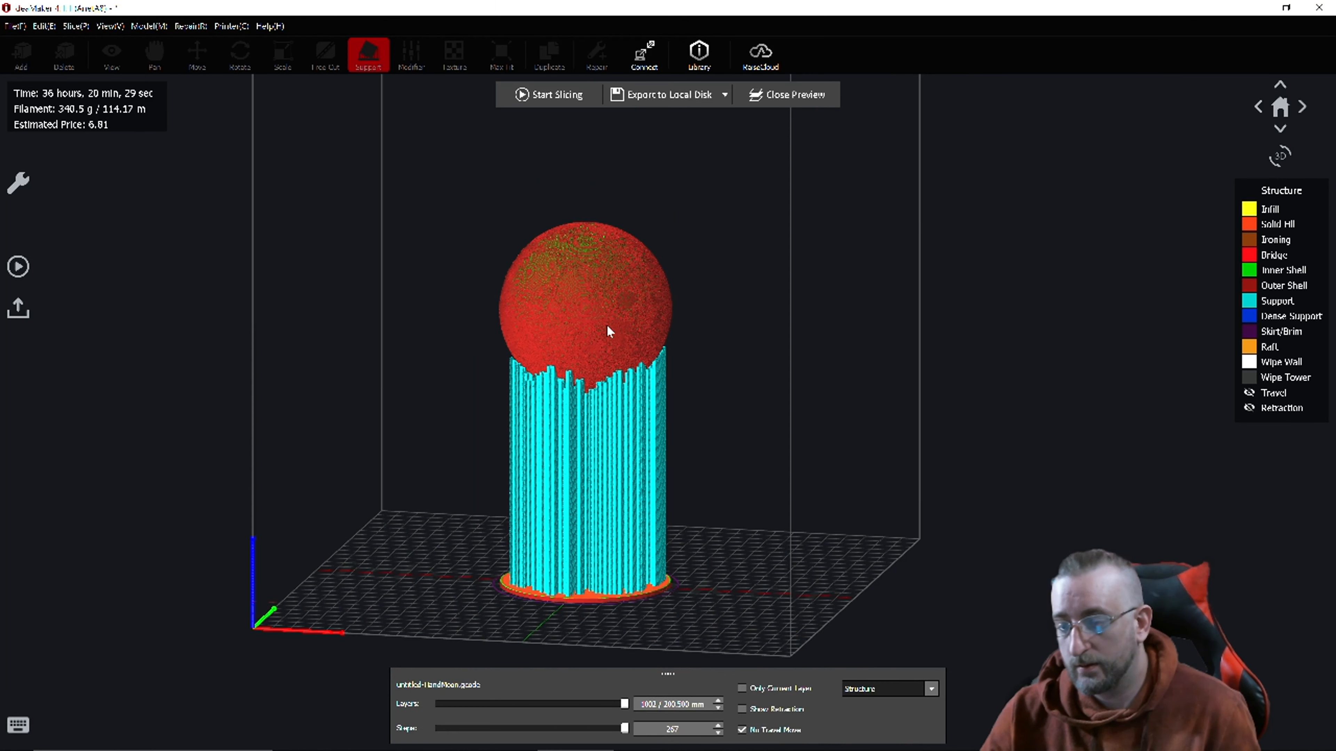
scroll(587, 513, up, 3)
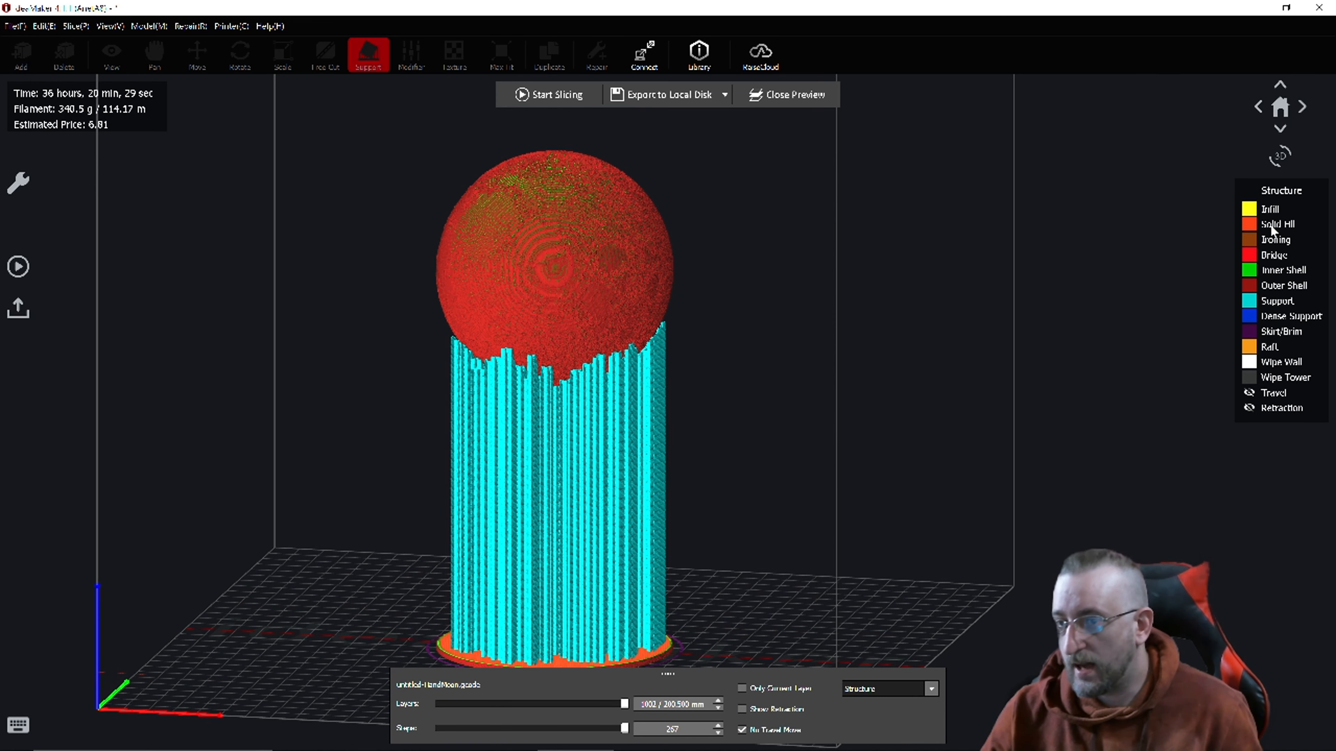
scroll(668, 237, up, 5)
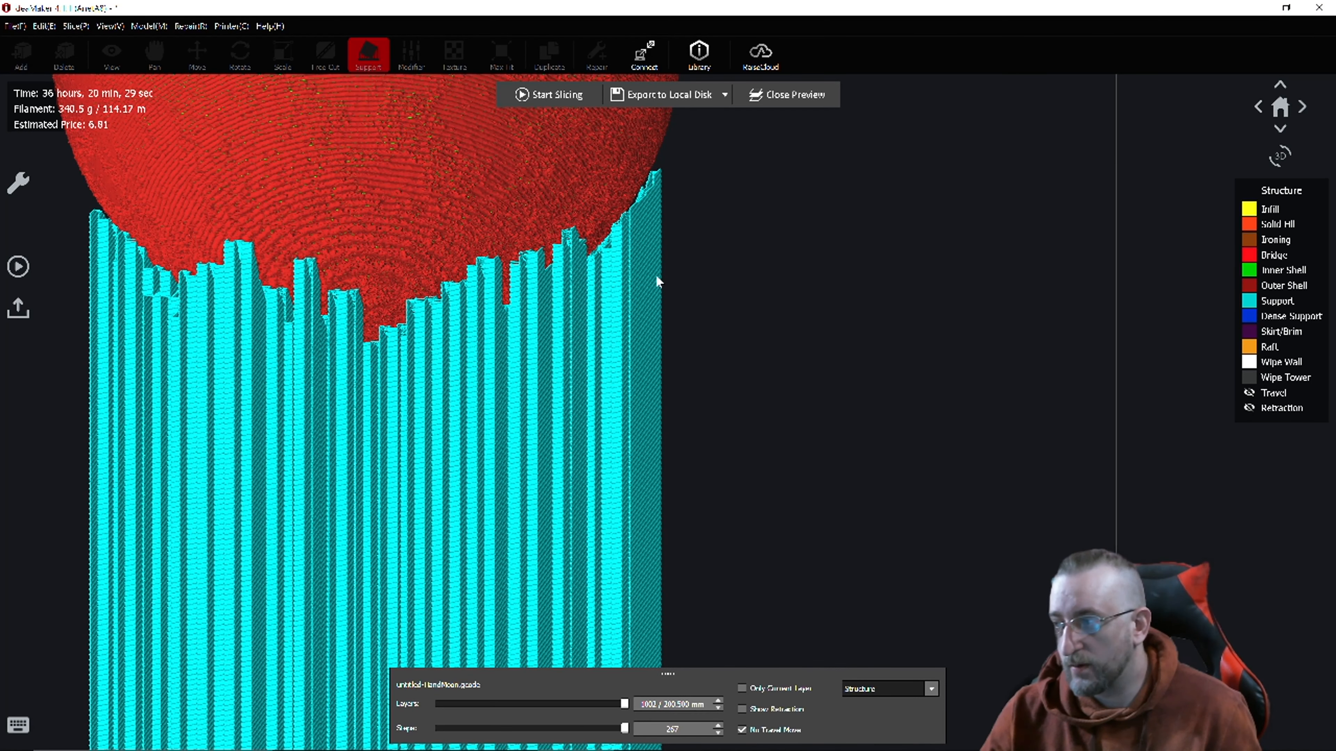
scroll(734, 315, down, 5)
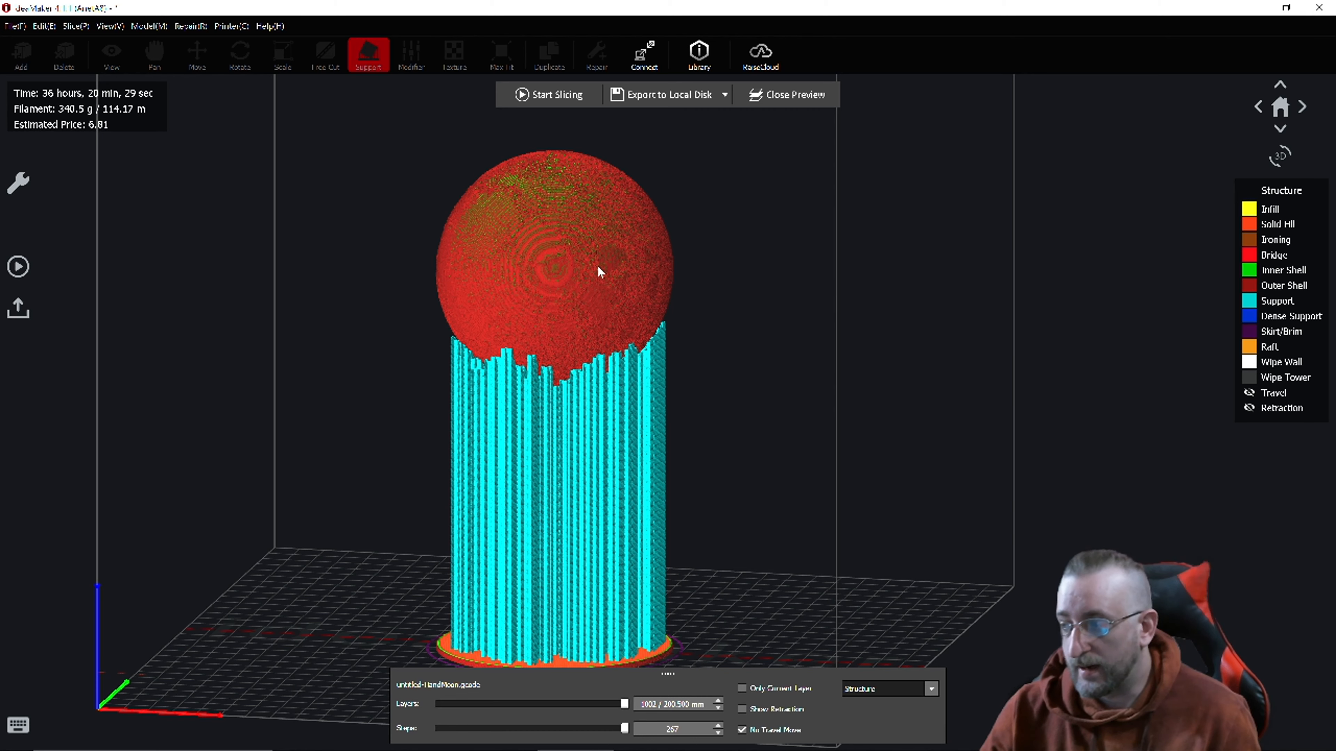
Display the travel moves and lower the preview to layer 716 to examine the moon's infill and the finger cross-sections.
click(1249, 392)
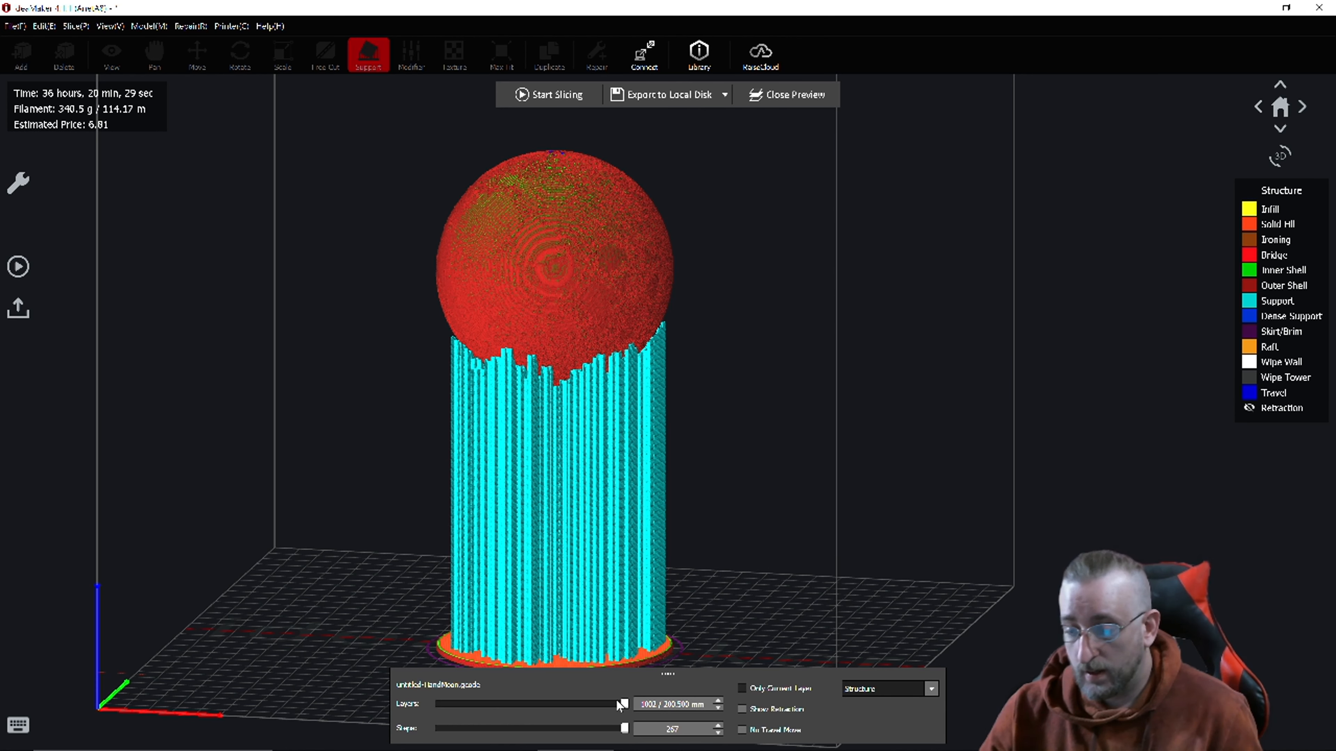
click(572, 707)
right_drag(584, 347, 492, 567)
scroll(601, 483, up, 5)
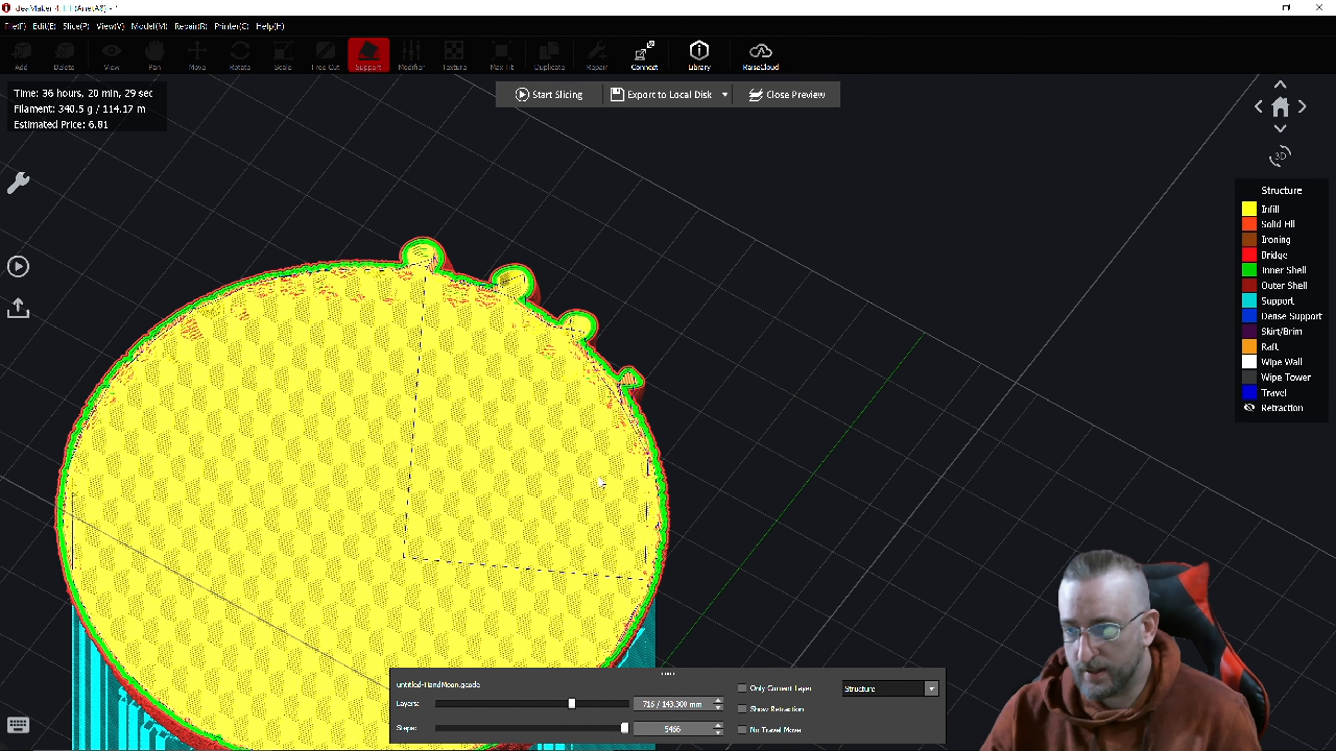
right_drag(740, 387, 6, 344)
right_drag(315, 369, 240, 427)
right_drag(532, 456, 613, 289)
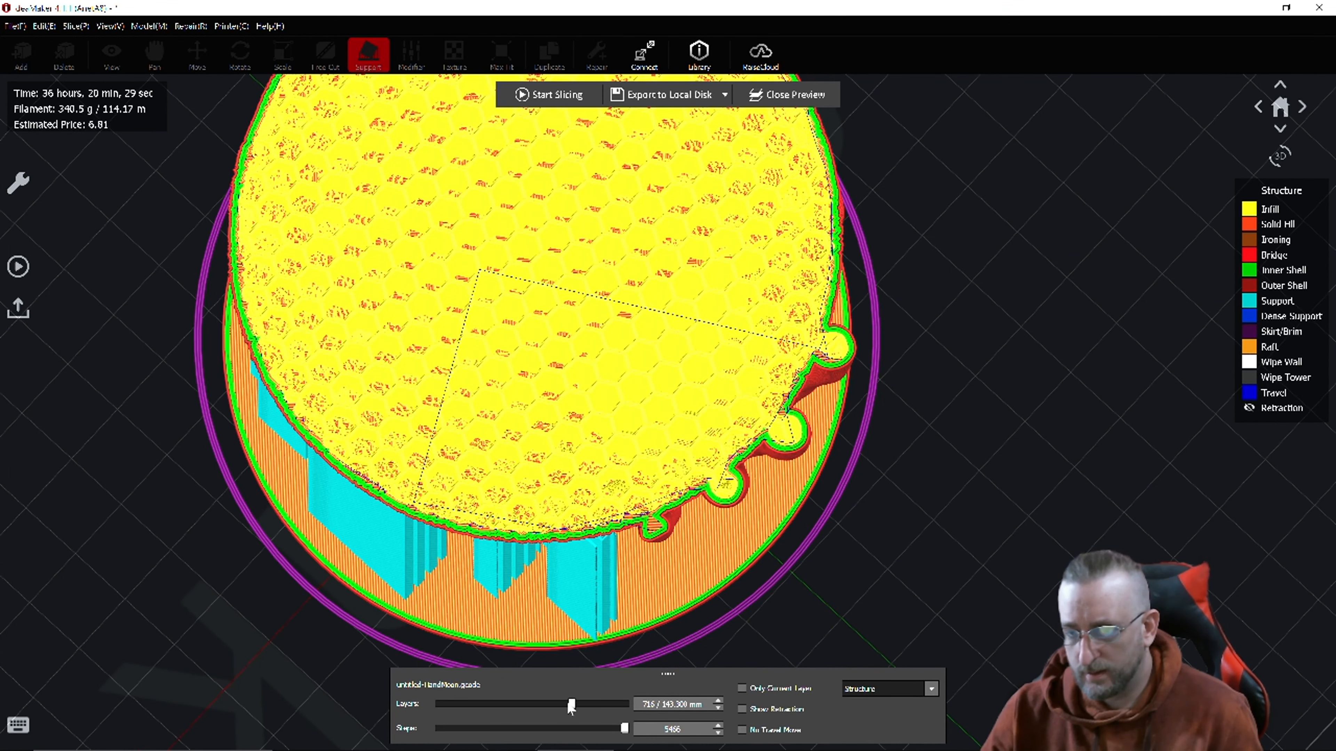
Lower the preview to layer 525 to examine the cross-section beneath the moon and the supports around it.
drag(572, 702, 537, 704)
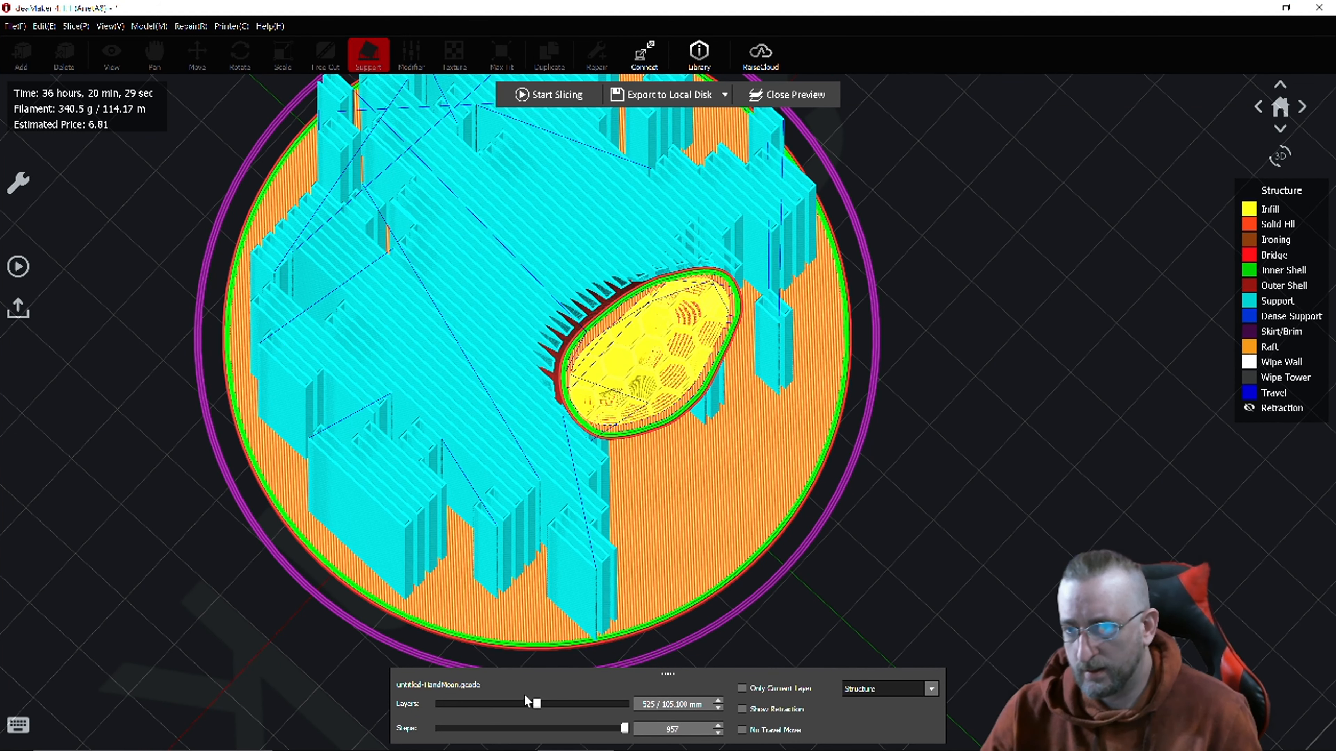
click(555, 694)
click(537, 696)
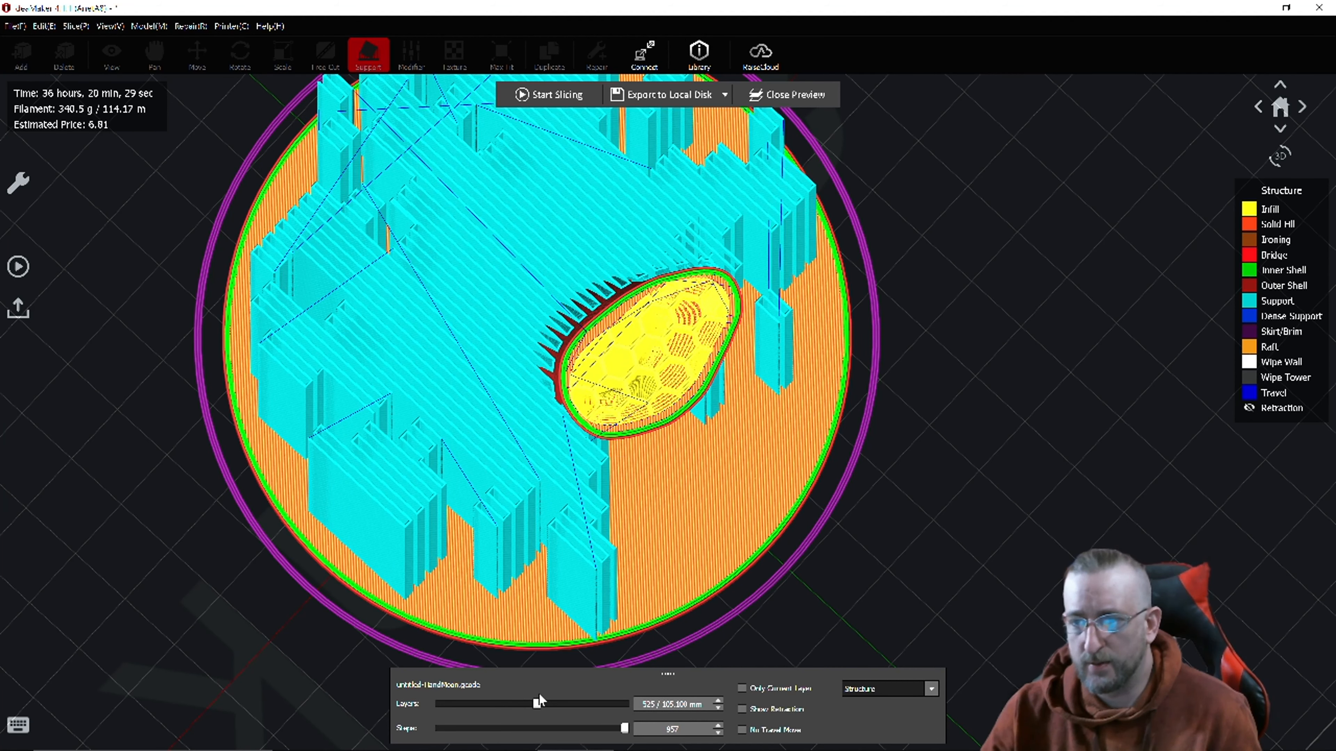
Raise the preview through layer 557 to layer 710 and examine the moon's cross-section and the supports from the side.
drag(539, 696, 538, 696)
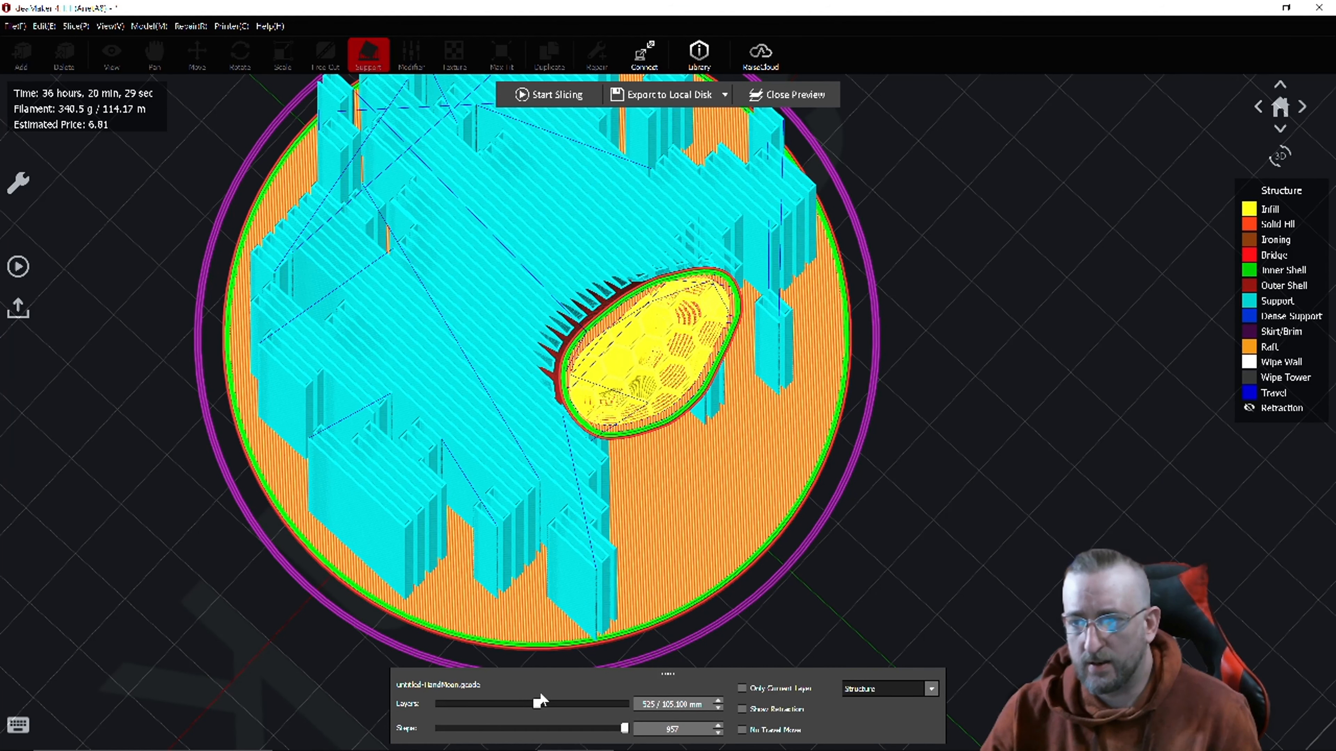
click(542, 695)
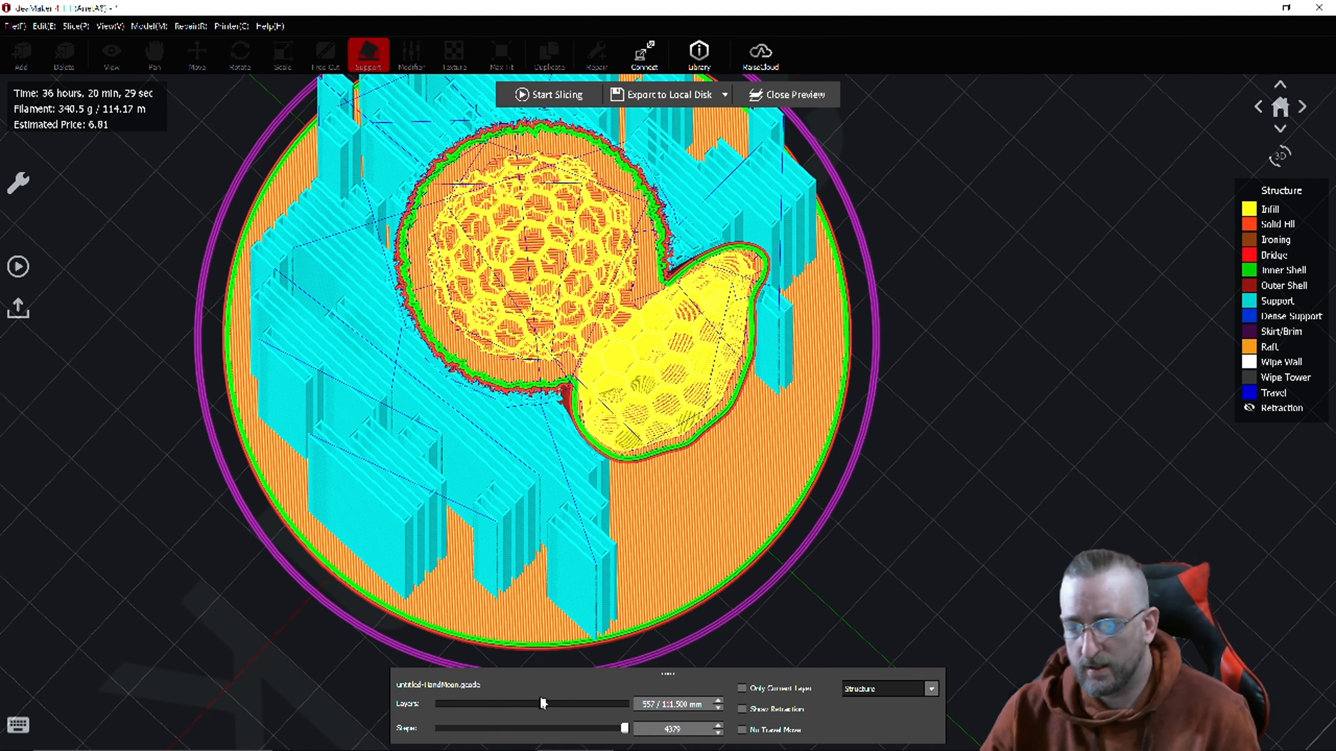
drag(543, 702, 565, 703)
scroll(608, 622, down, 5)
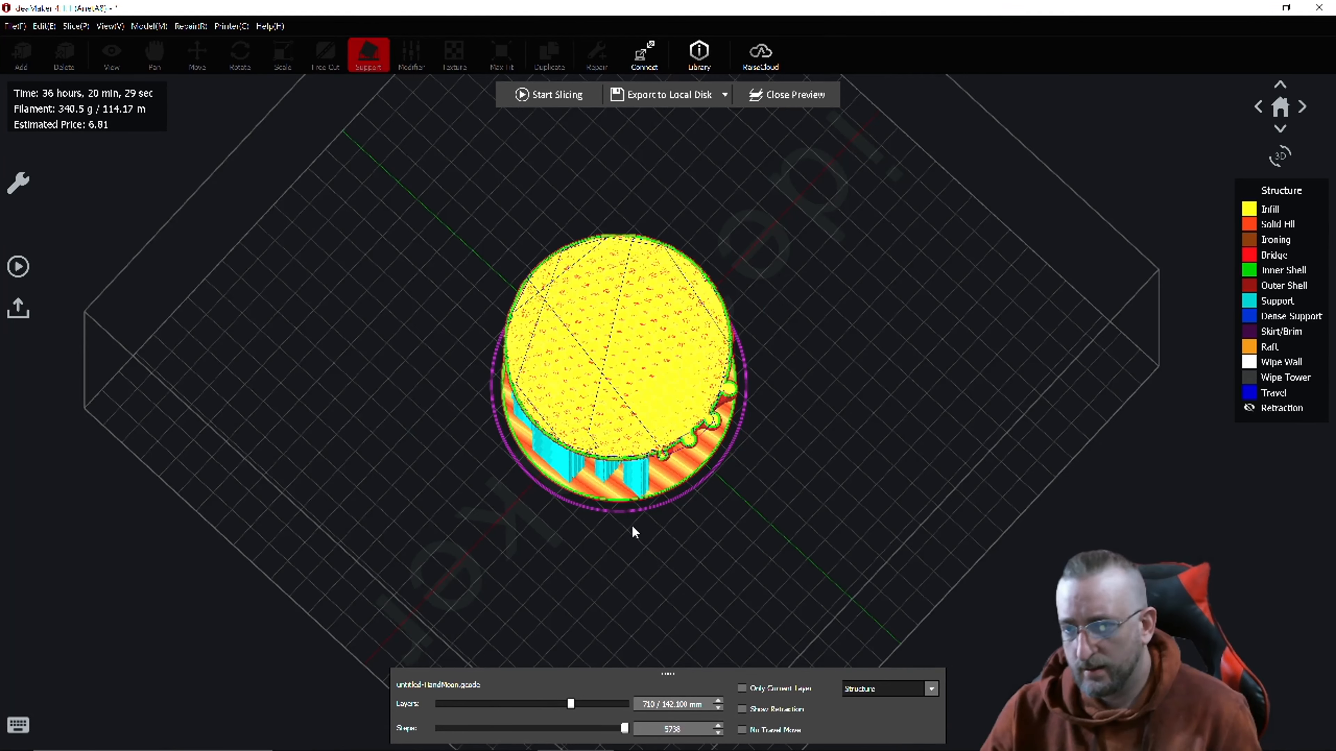
drag(692, 477, 578, 432)
right_drag(578, 432, 552, 516)
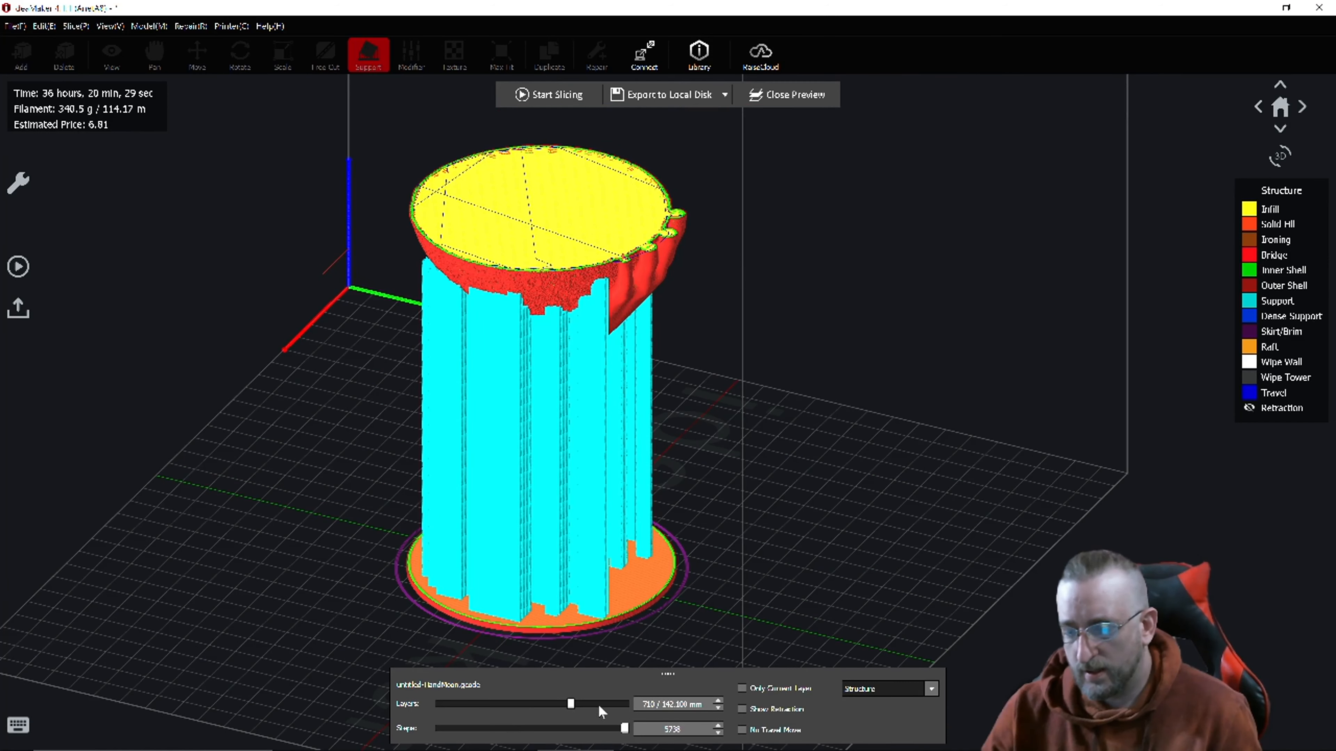
Lower the preview to layer 215 and hide the travel moves to examine the arm's cross-section among the supports.
drag(559, 705, 478, 705)
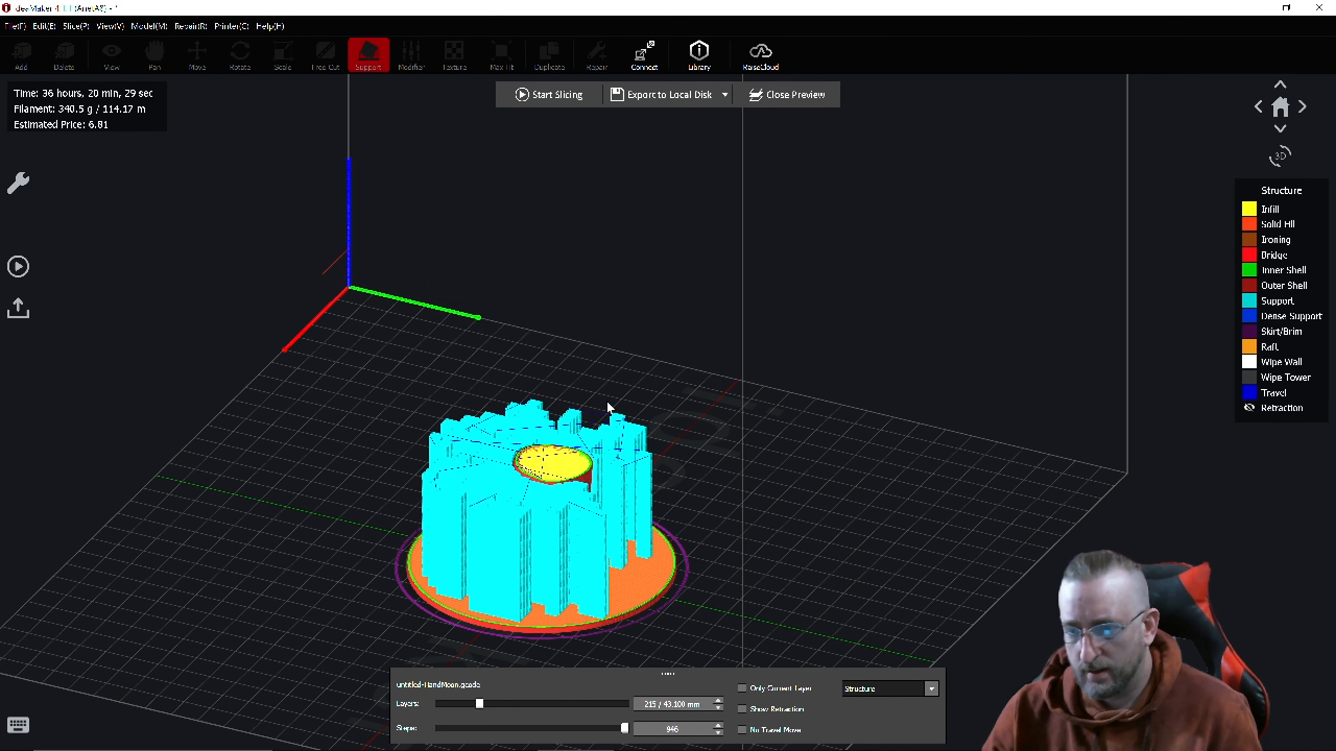
right_drag(592, 437, 460, 735)
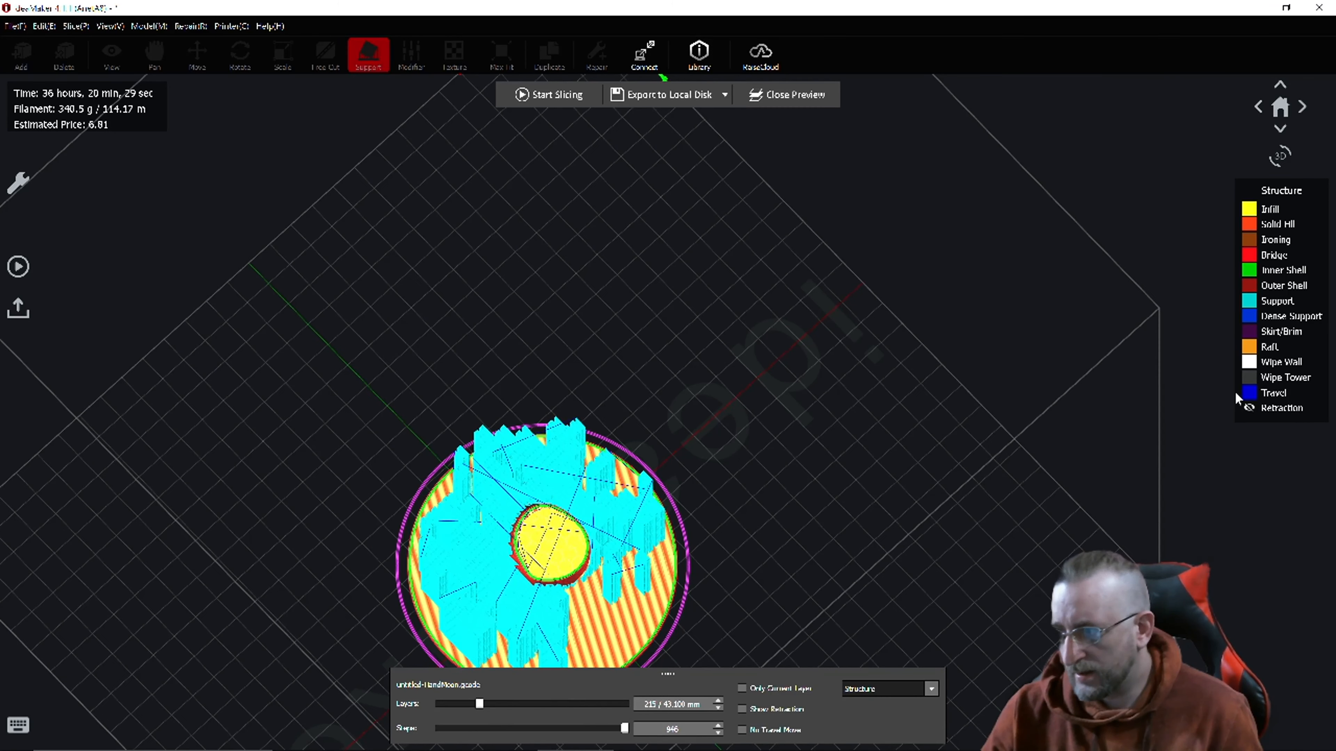
click(1247, 393)
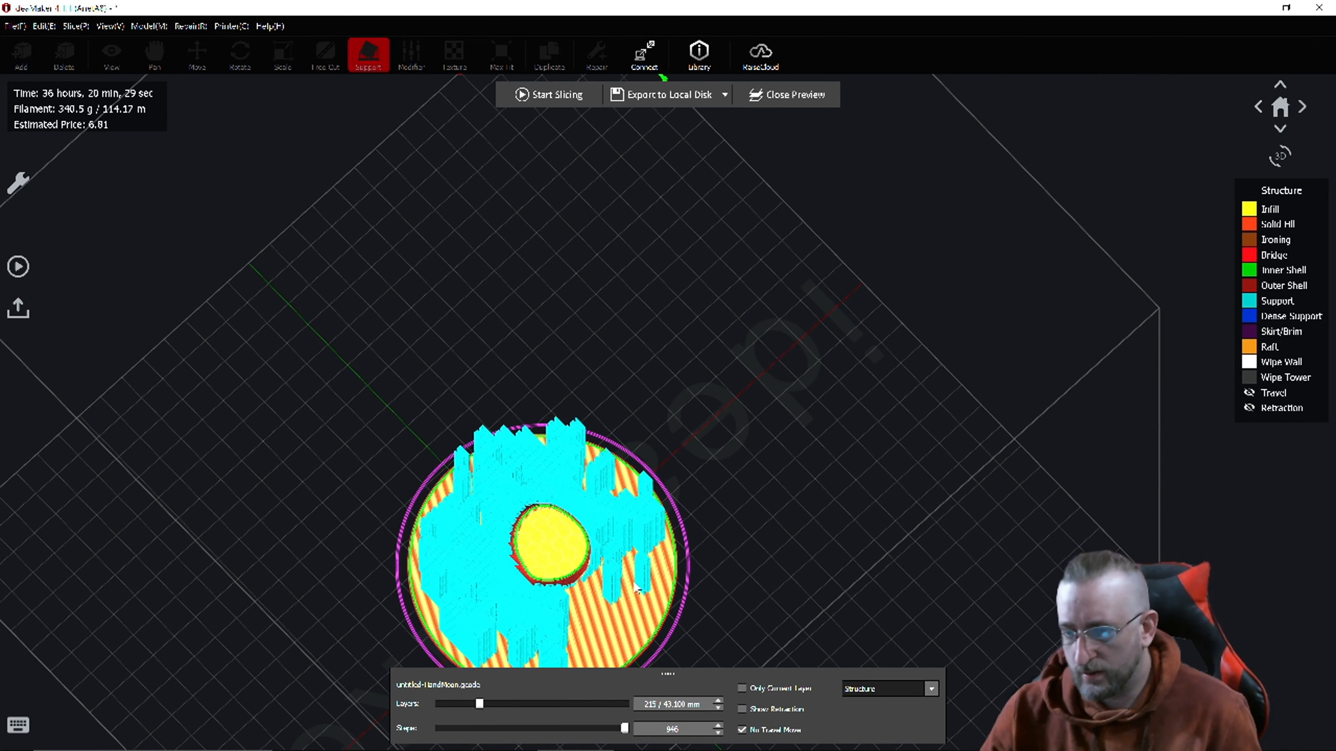
right_drag(554, 550, 558, 406)
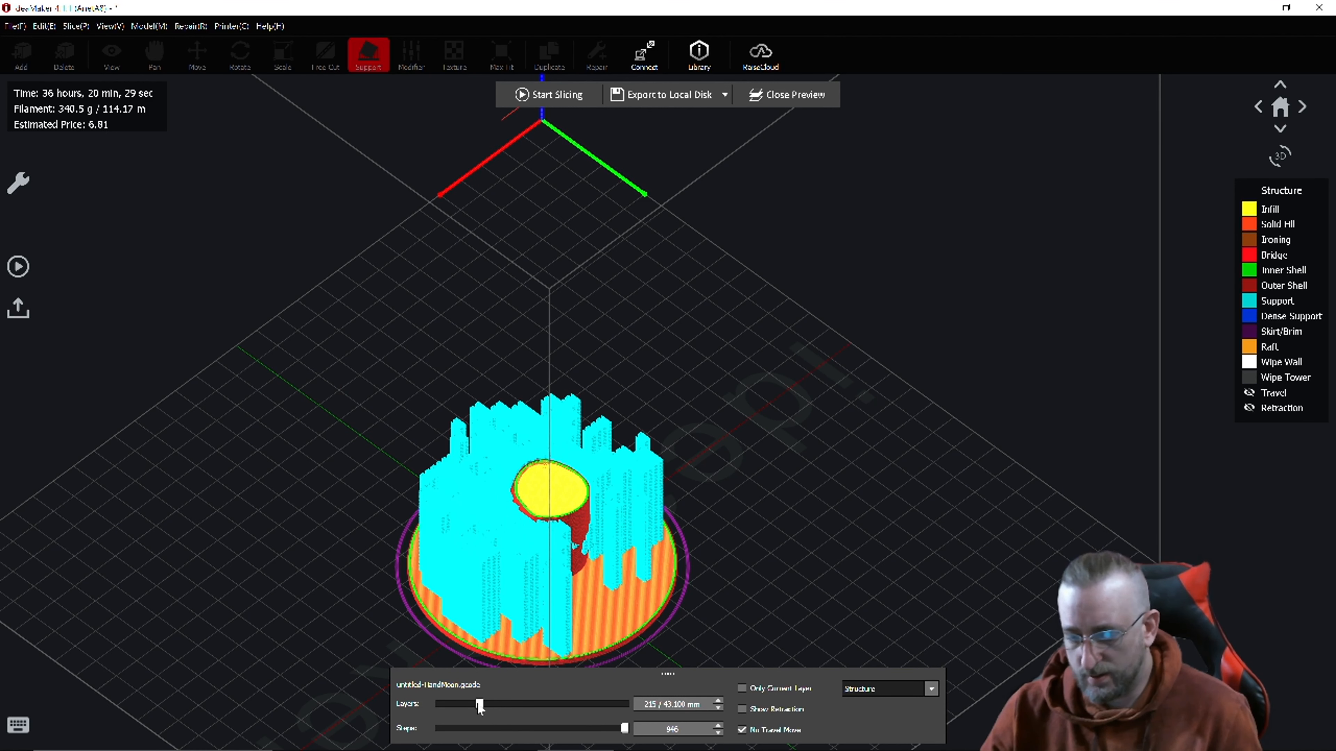
Lower the preview to layer 19 and step between layers 11 and 17 to examine where the arm and supports meet the raft.
drag(447, 703, 444, 702)
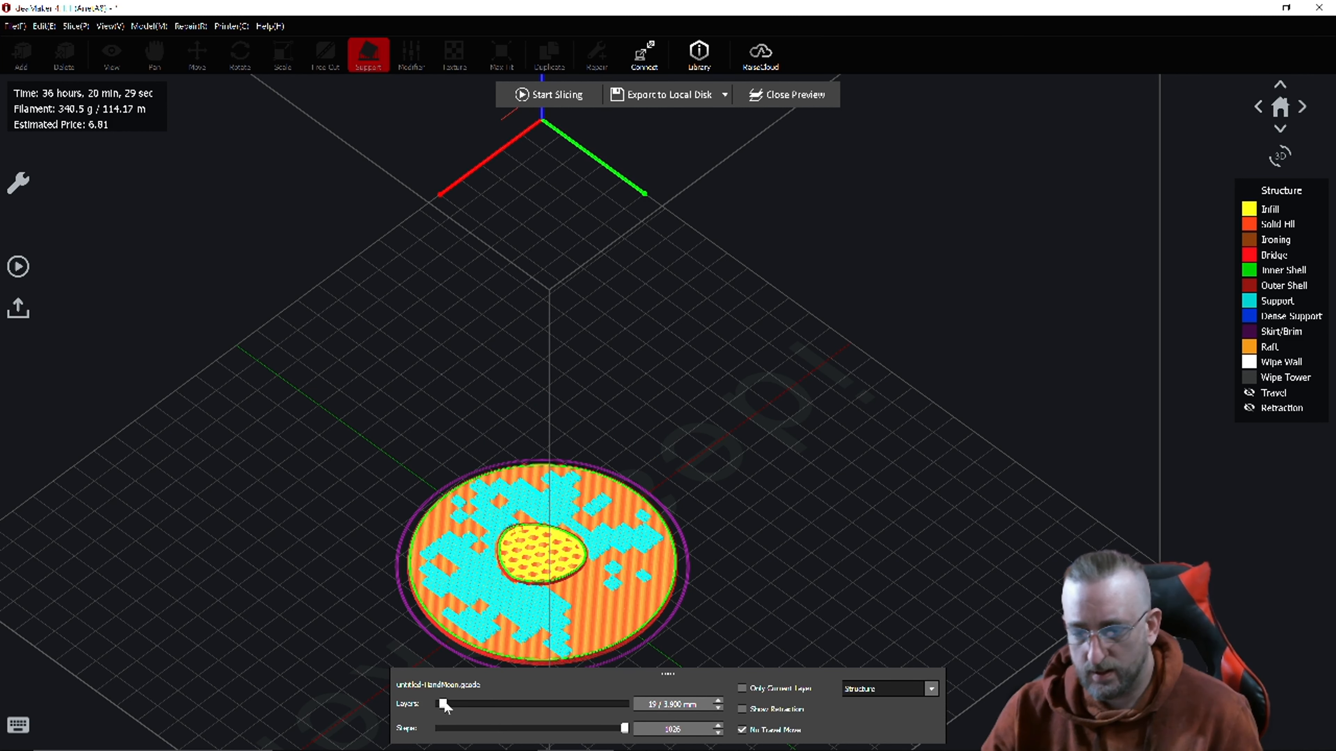
scroll(444, 703, down, 2)
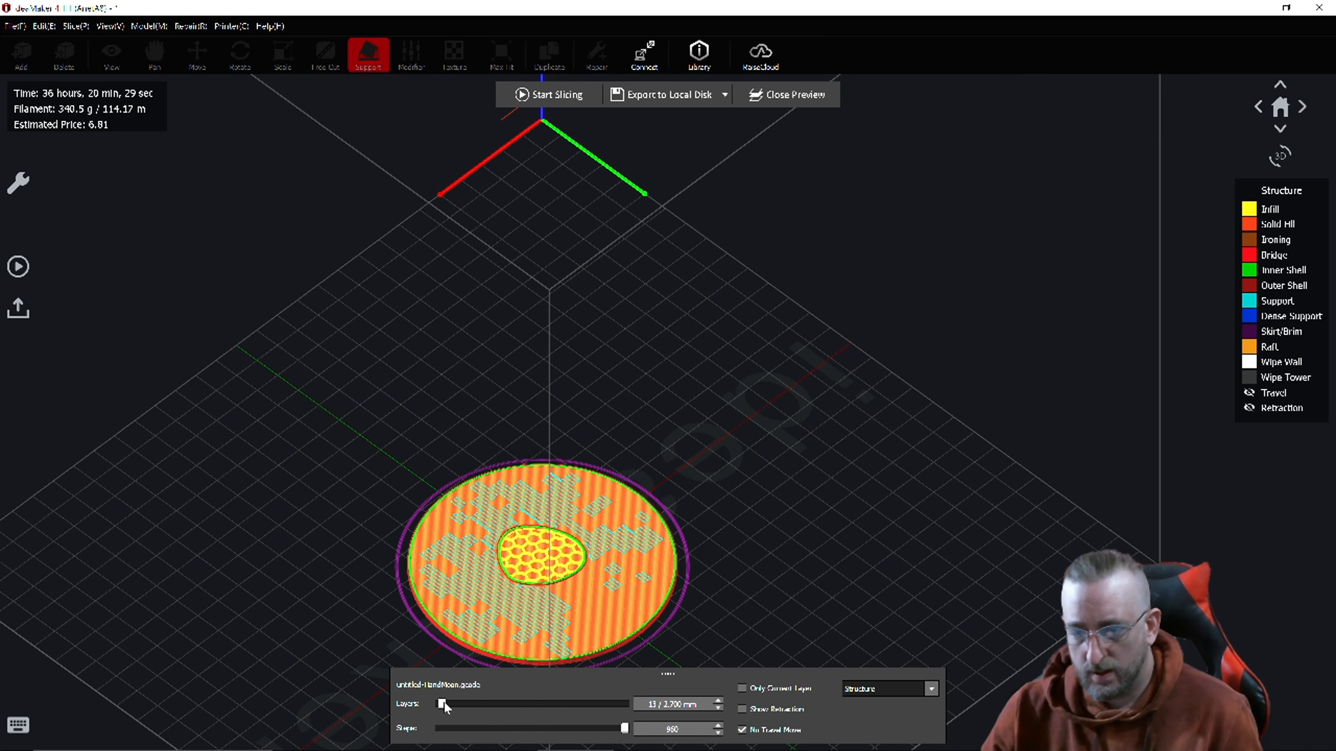
scroll(443, 702, down, 2)
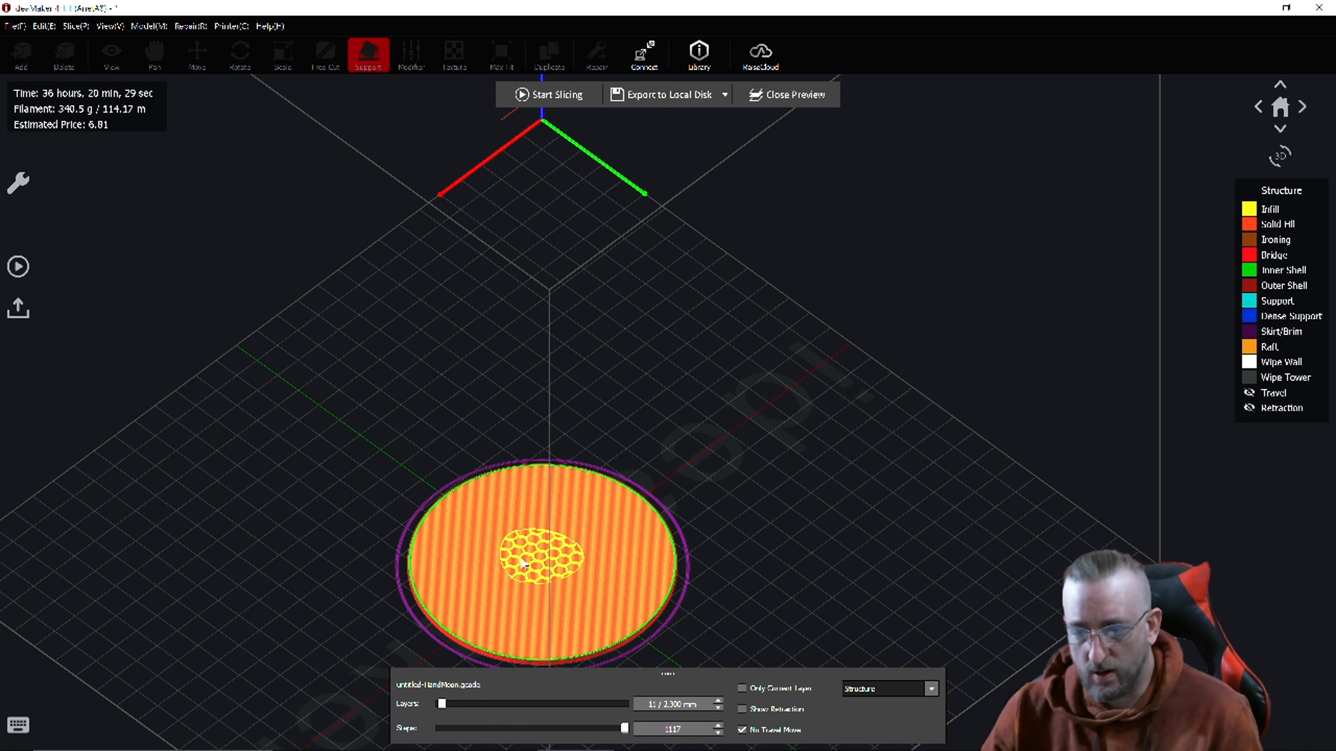
scroll(442, 704, up, 3)
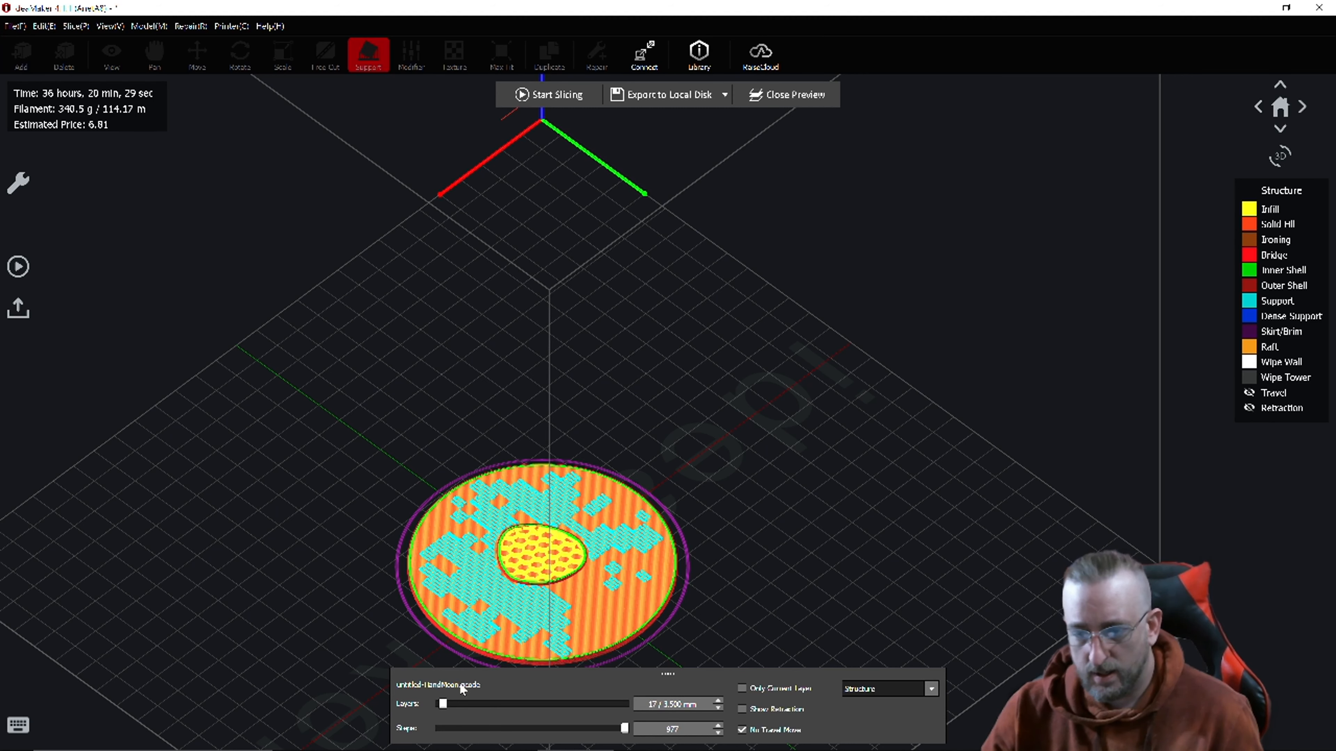
middle_drag(476, 546, 500, 454)
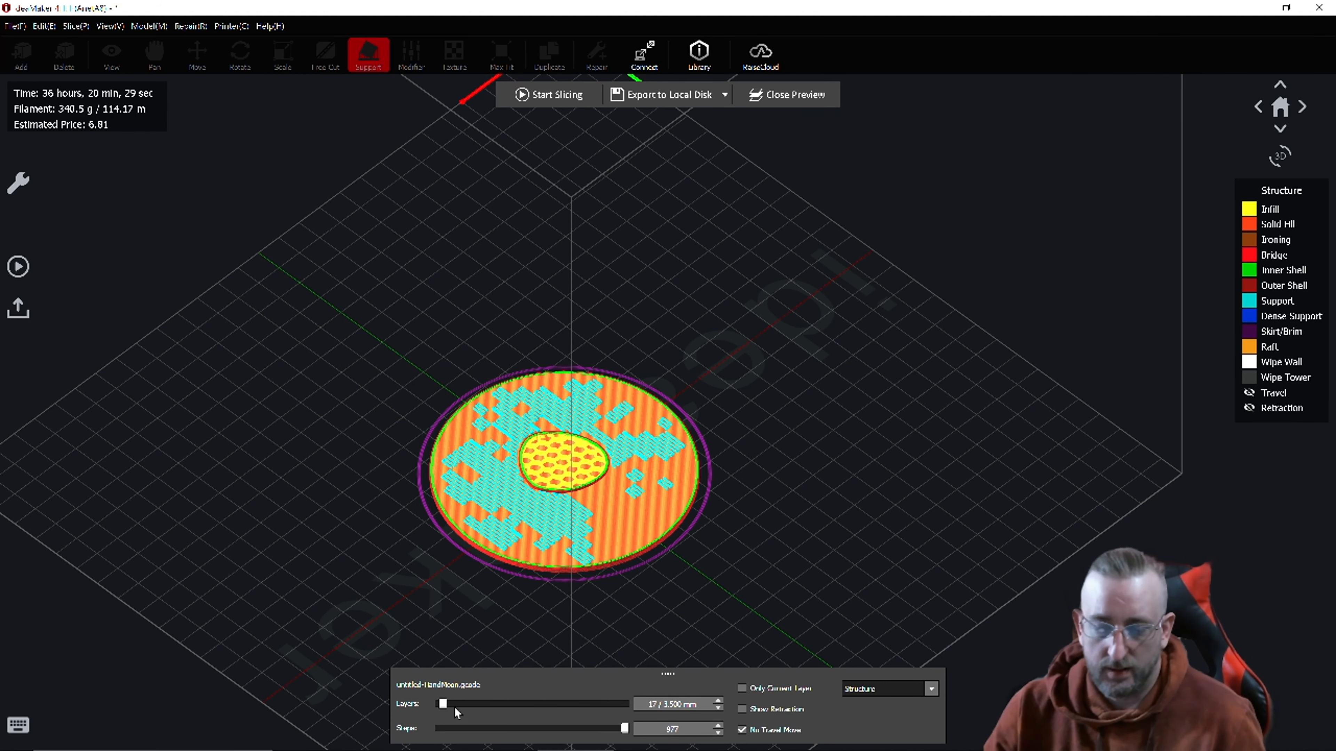
Raise the preview to the final layer and examine the hand, the arm and the surrounding supports up close.
drag(445, 703, 740, 567)
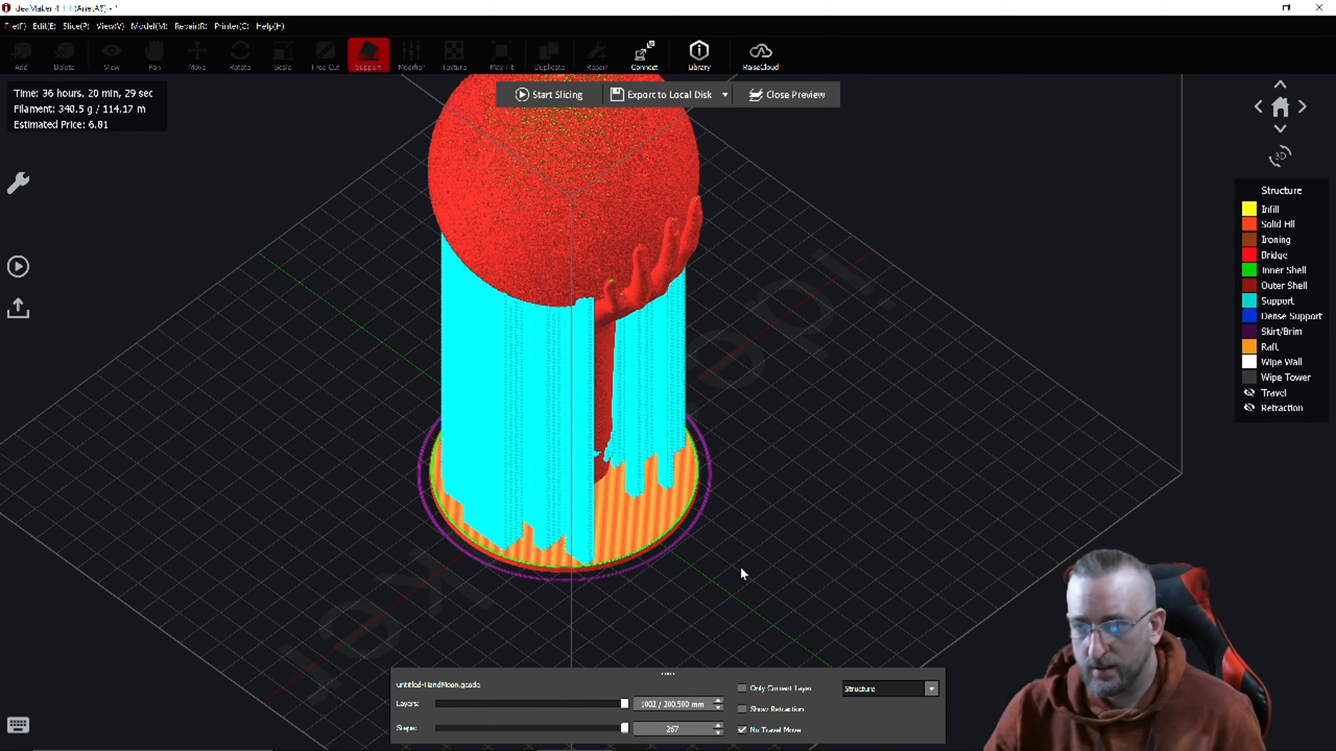
right_drag(639, 432, 415, 520)
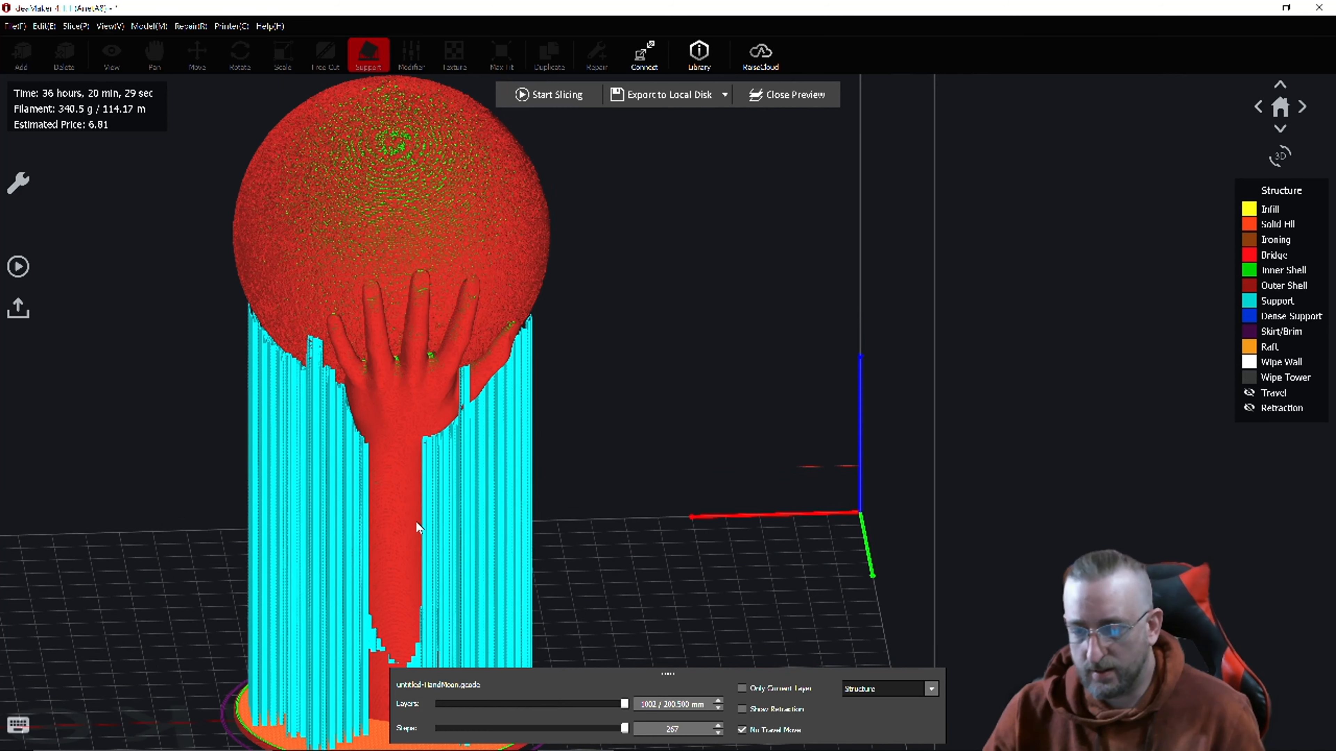
scroll(414, 523, up, 2)
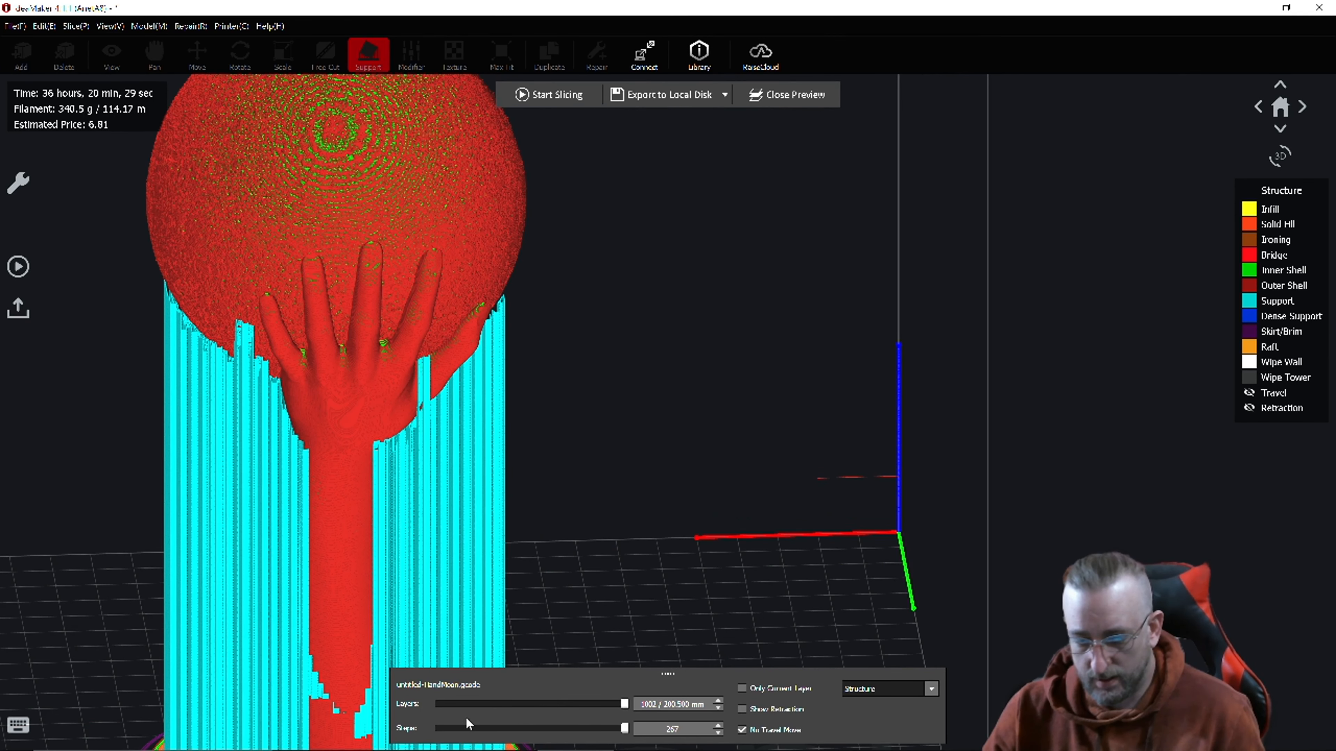
Lower the preview to layer 127 and inspect the support walls standing around the base of the arm.
drag(465, 717, 463, 727)
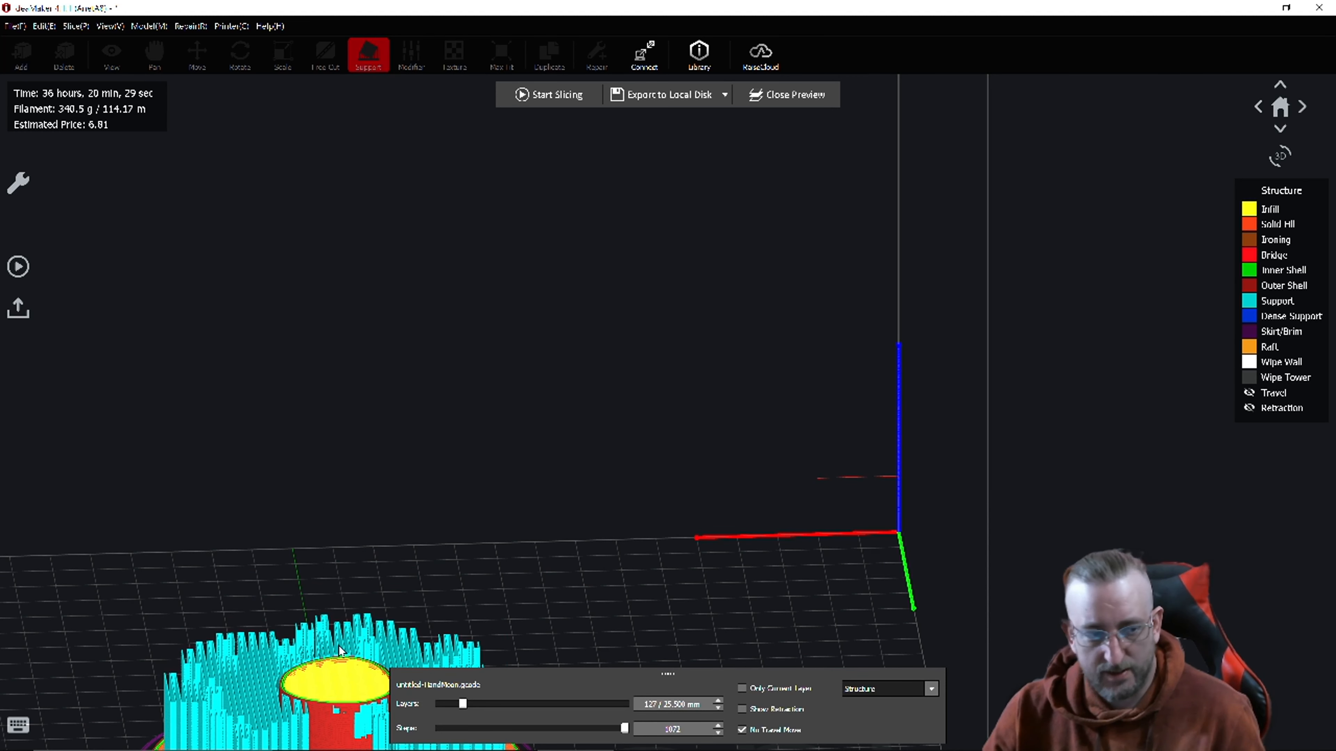
middle_drag(338, 646, 374, 379)
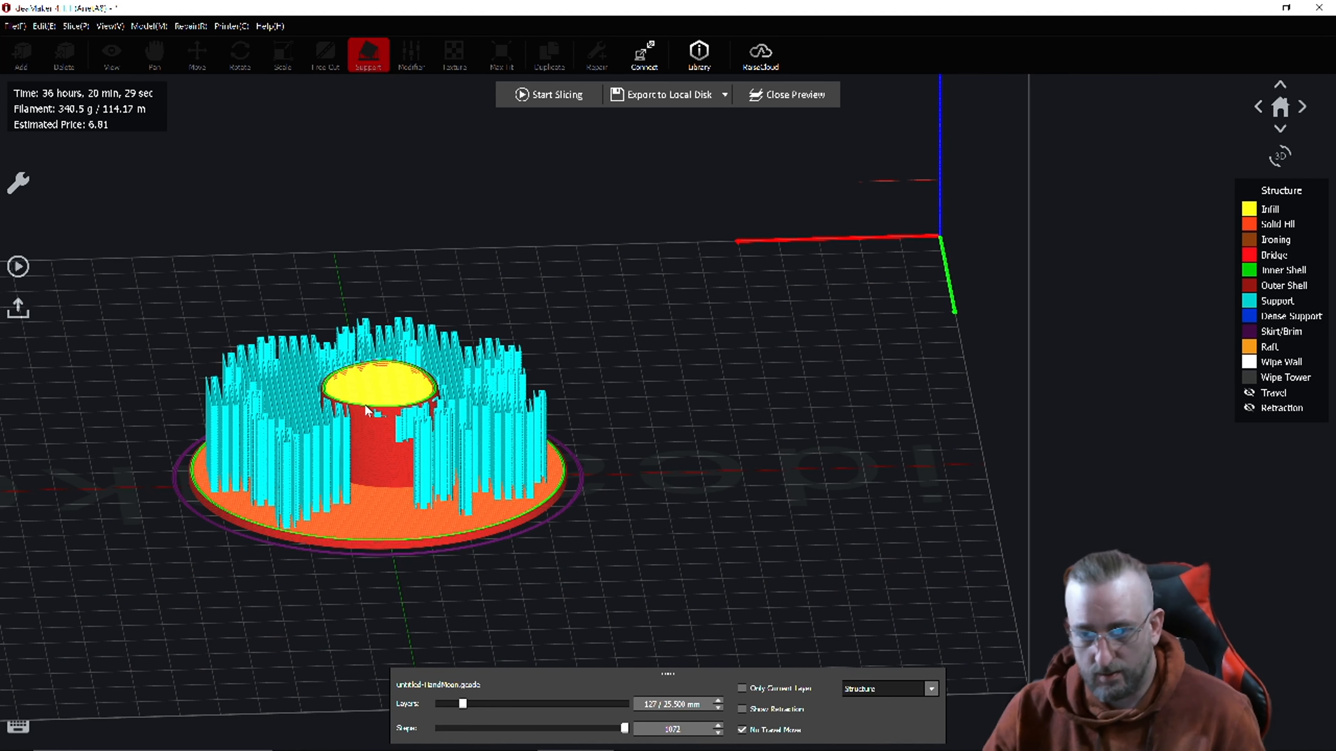
scroll(395, 424, up, 5)
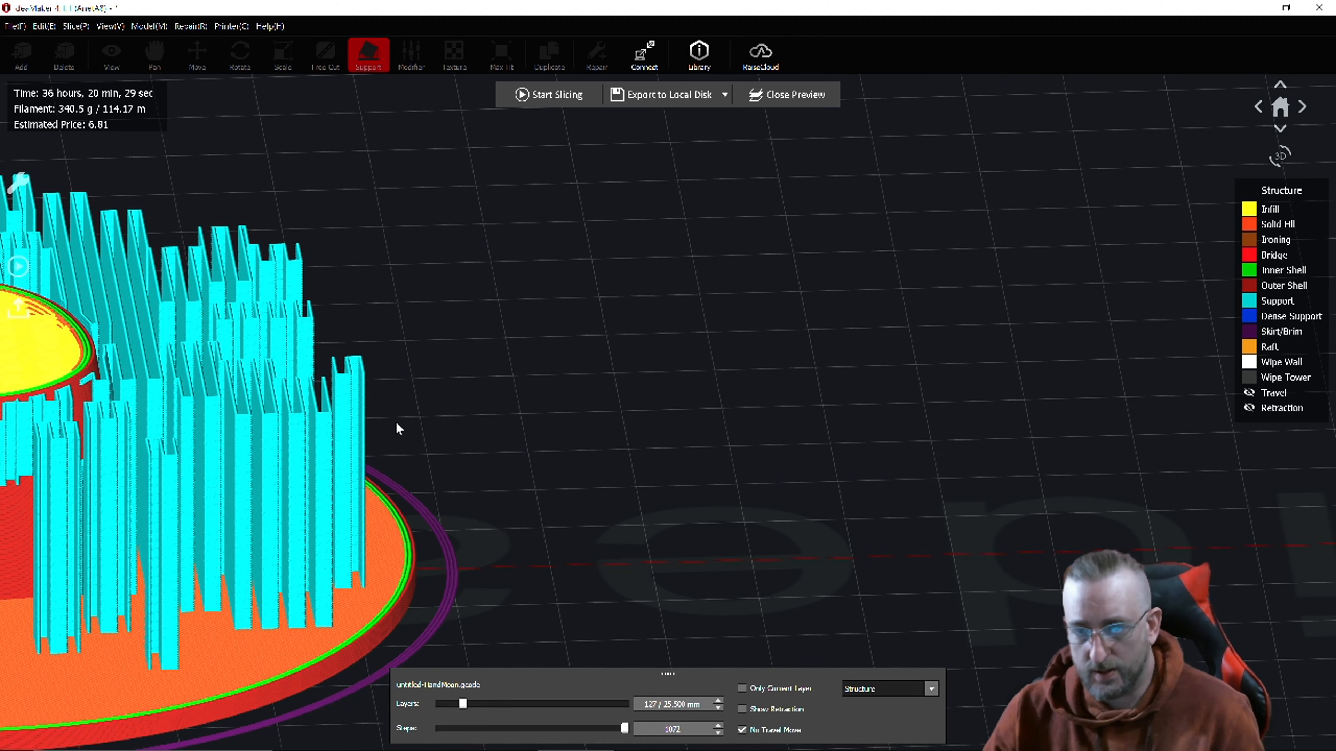
scroll(395, 422, down, 5)
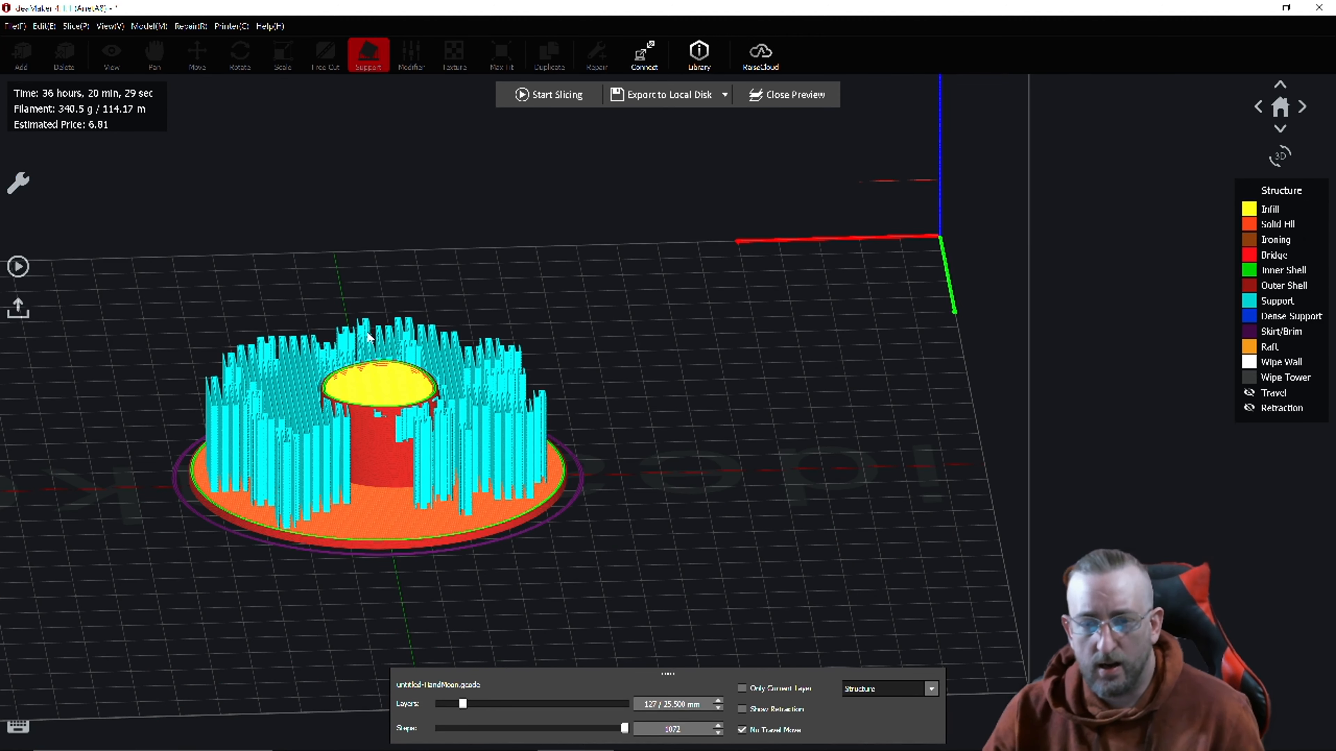
middle_drag(376, 340, 457, 394)
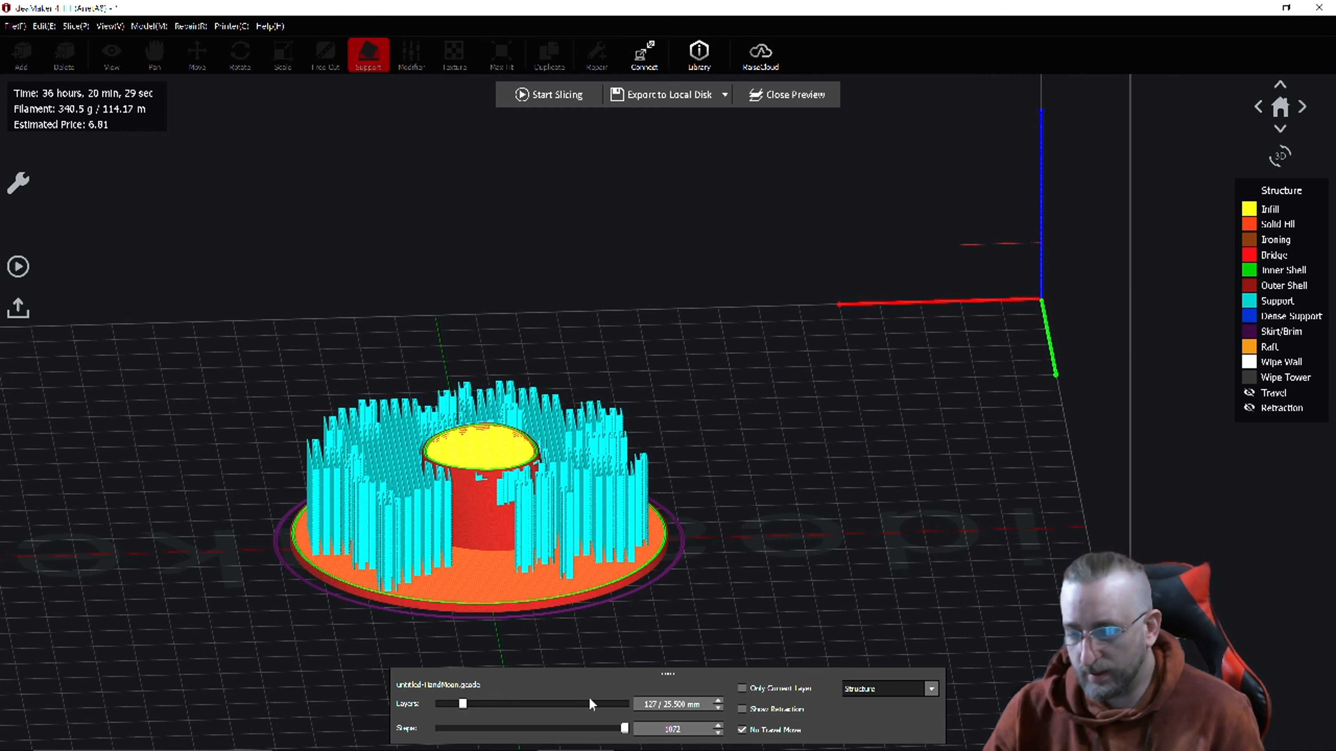
Show all layers again and review the complete sliced model with its time, filament and price estimates.
click(629, 702)
scroll(600, 325, down, 5)
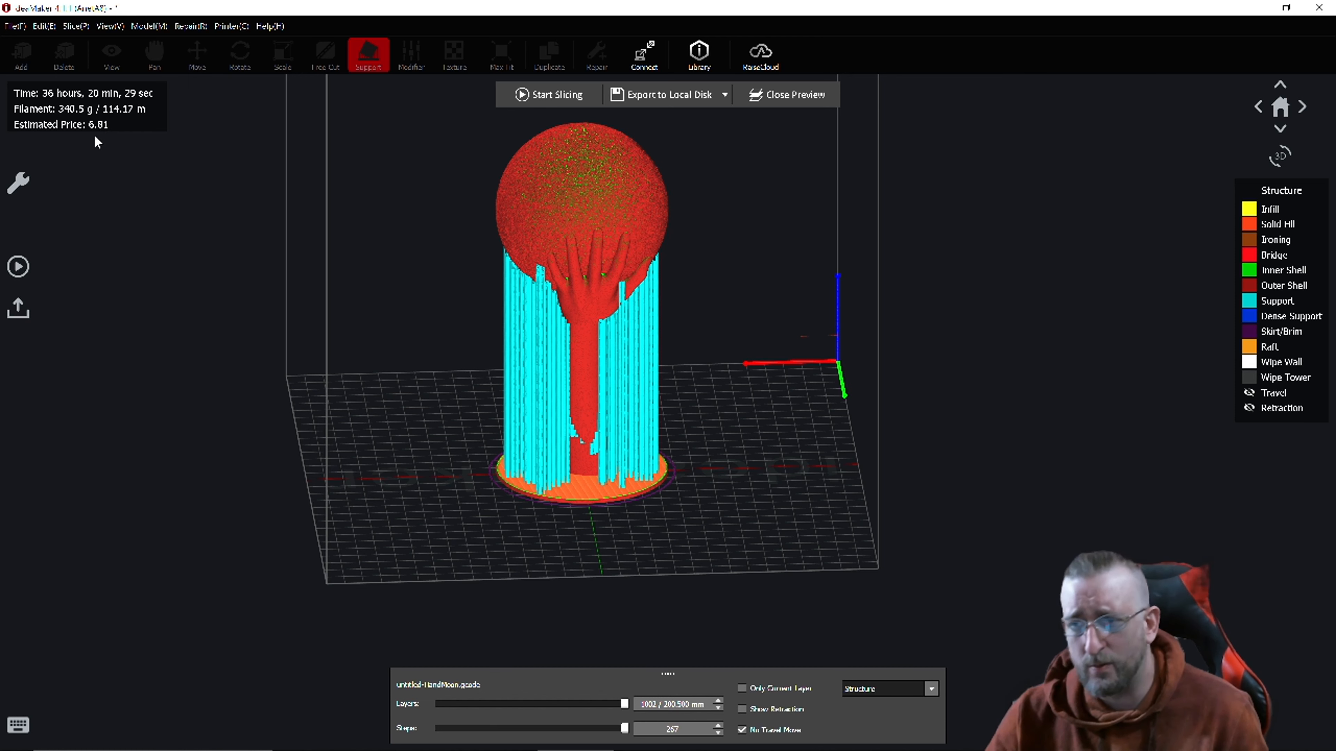
scroll(630, 260, down, 3)
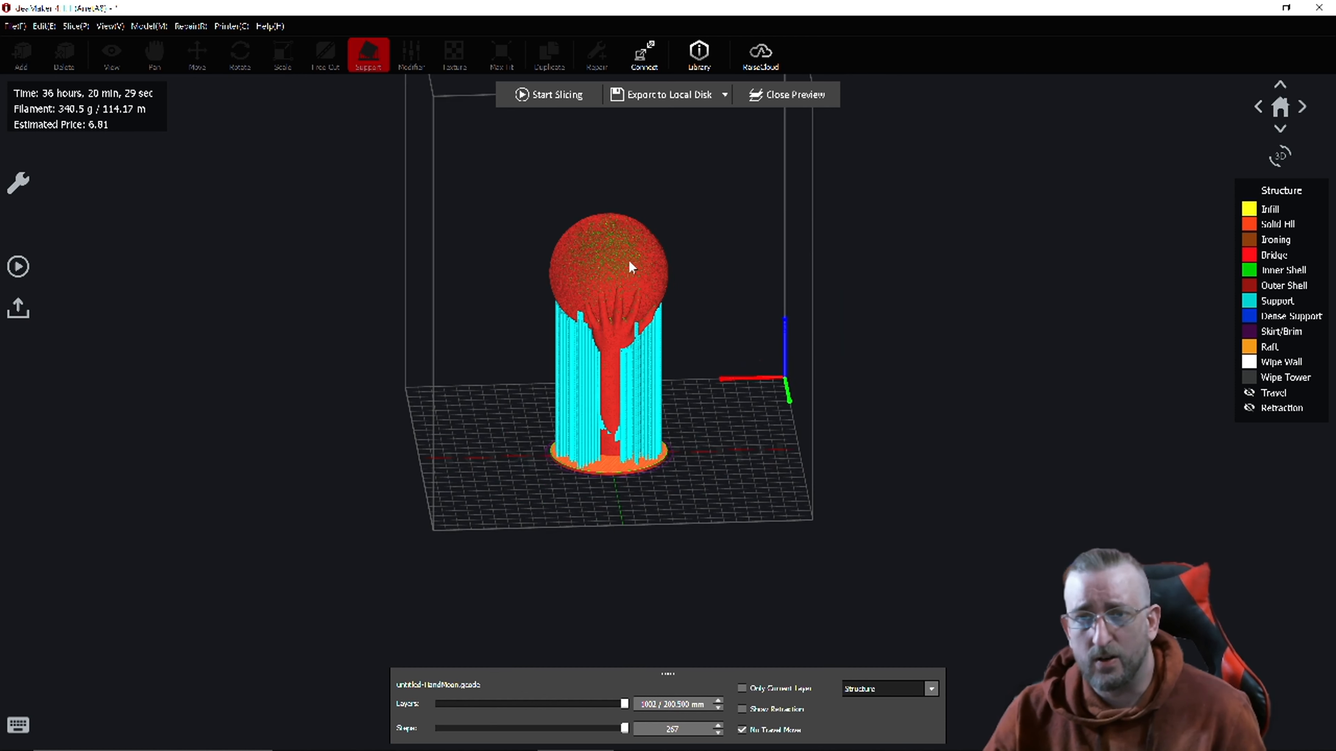
scroll(629, 261, up, 3)
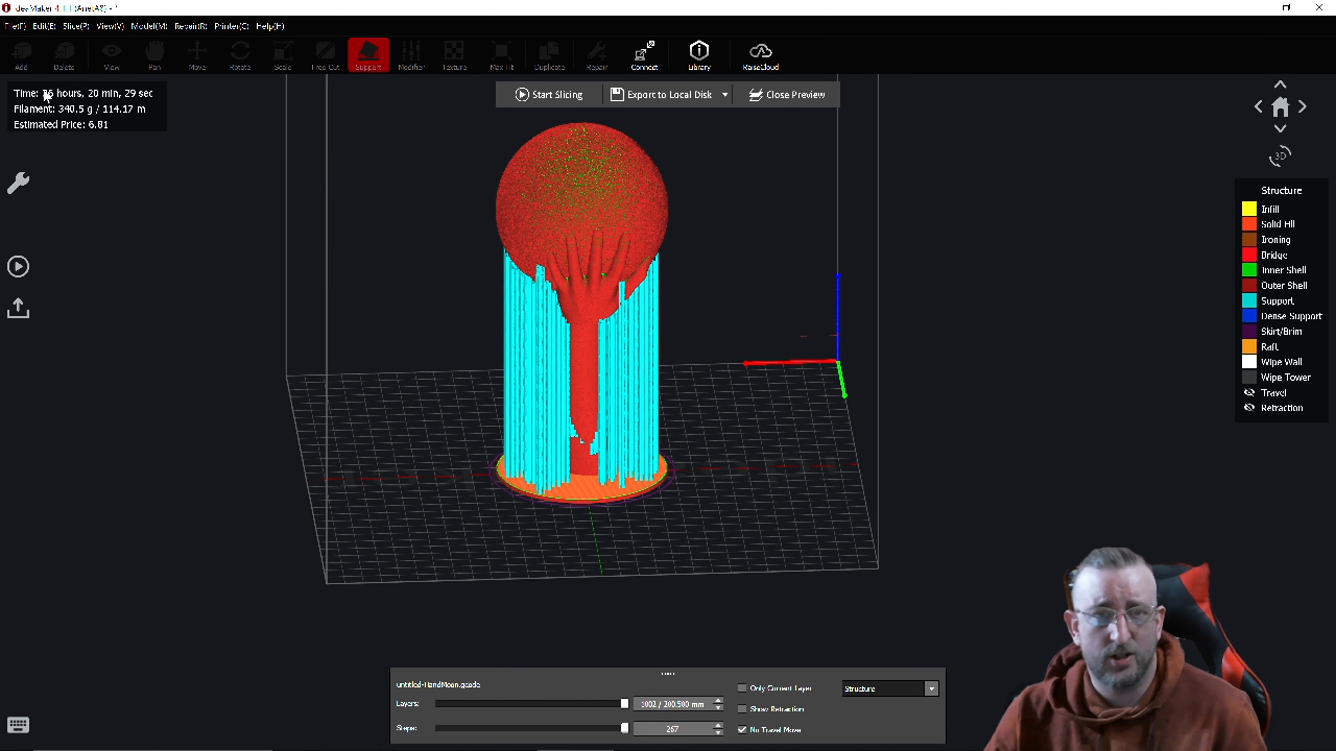